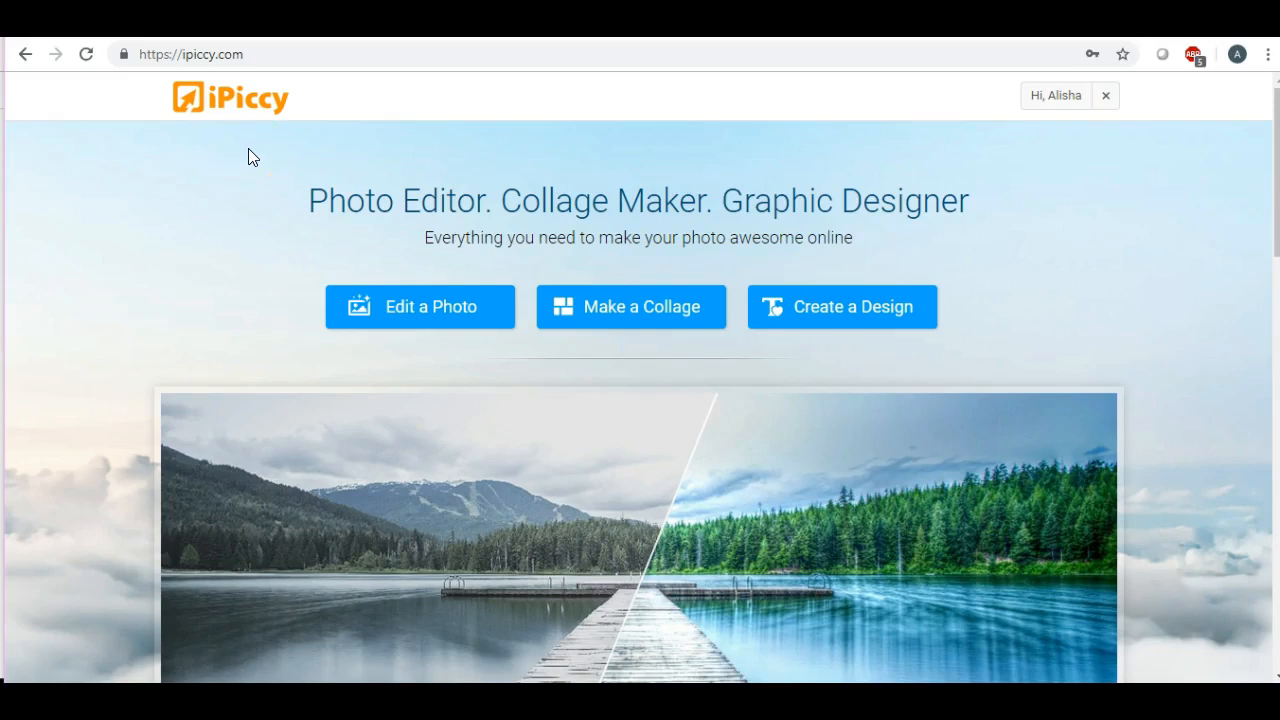
# Open the graphic design workspace and look through the preset canvas sizes for a new design without creating one
pyautogui.click(855, 318)
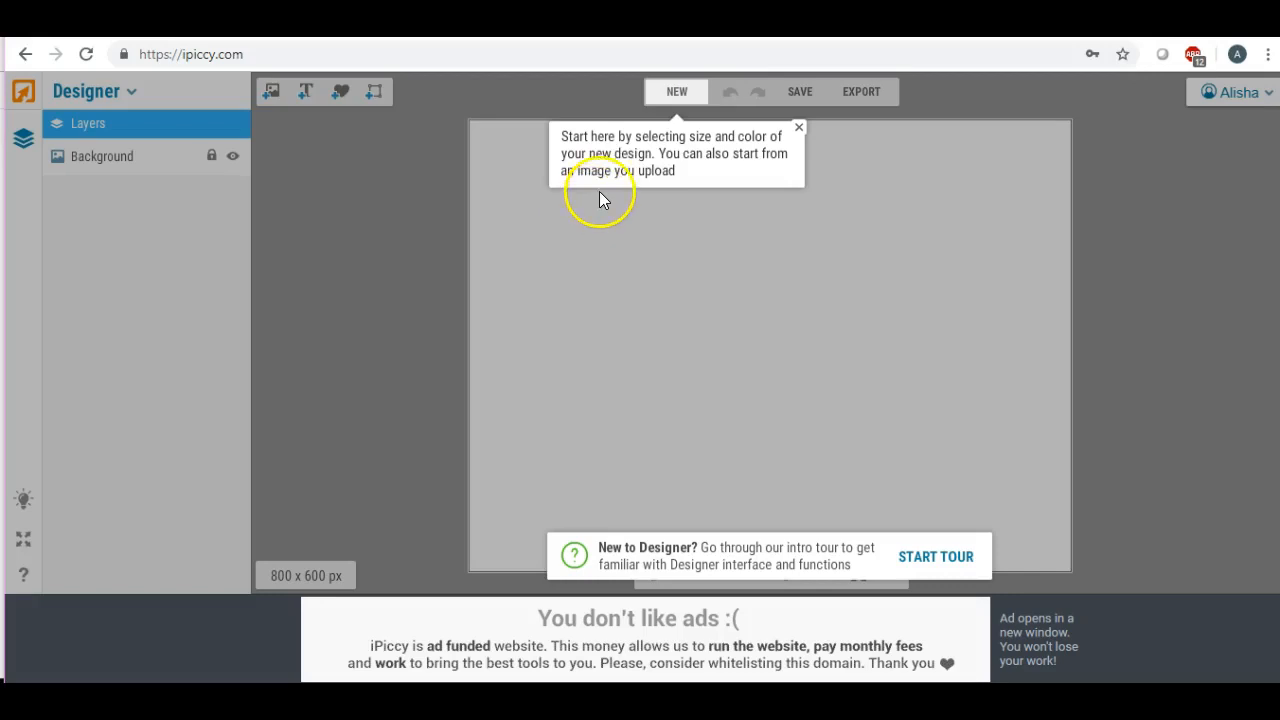
pyautogui.click(680, 93)
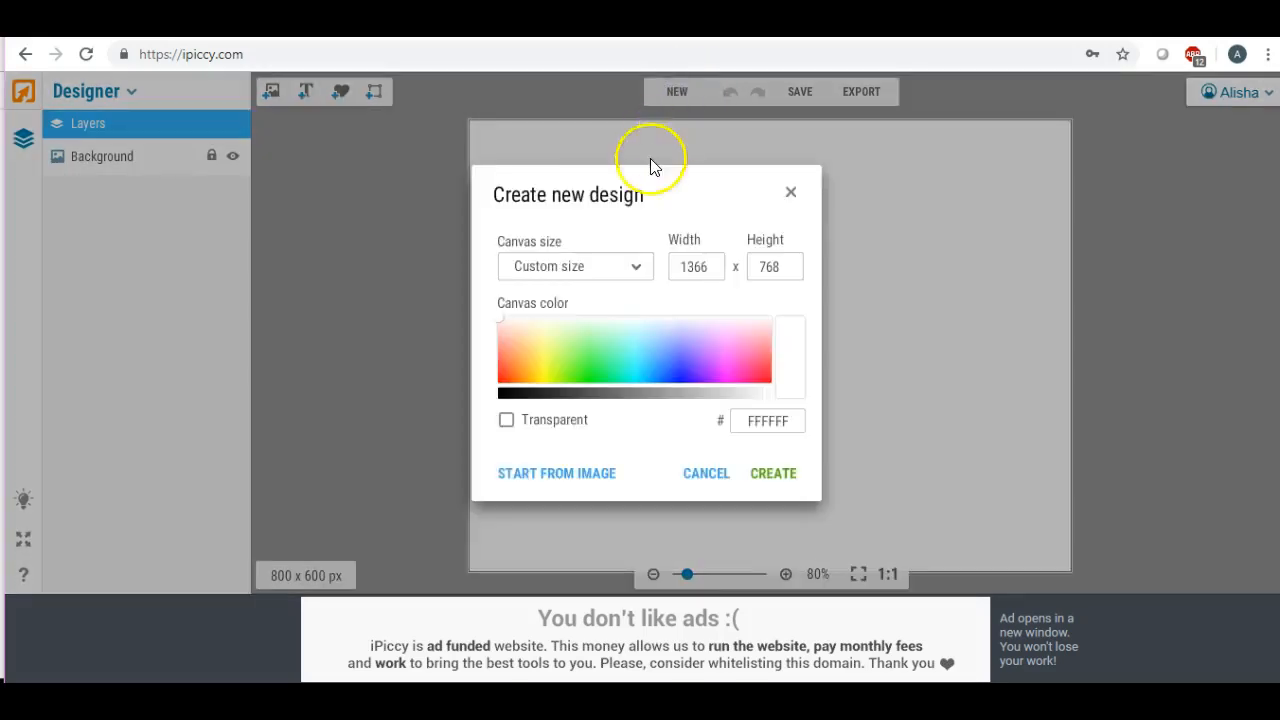
pyautogui.click(636, 266)
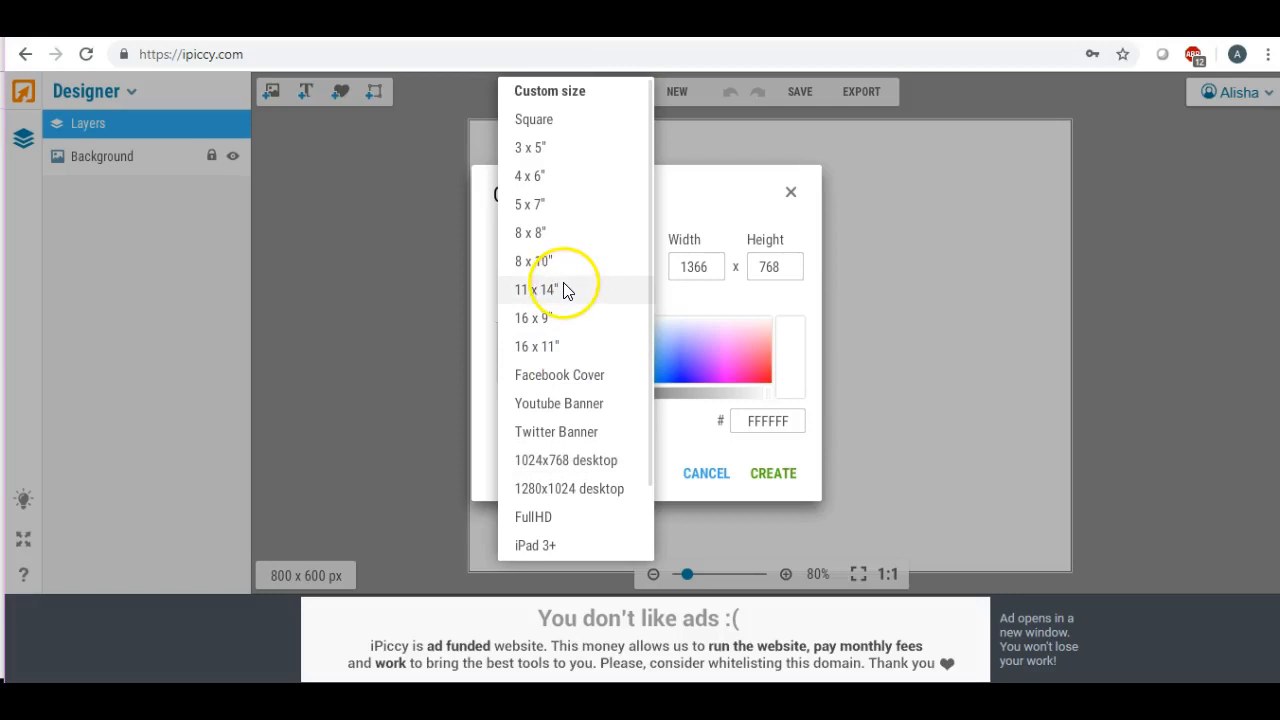
pyautogui.click(916, 198)
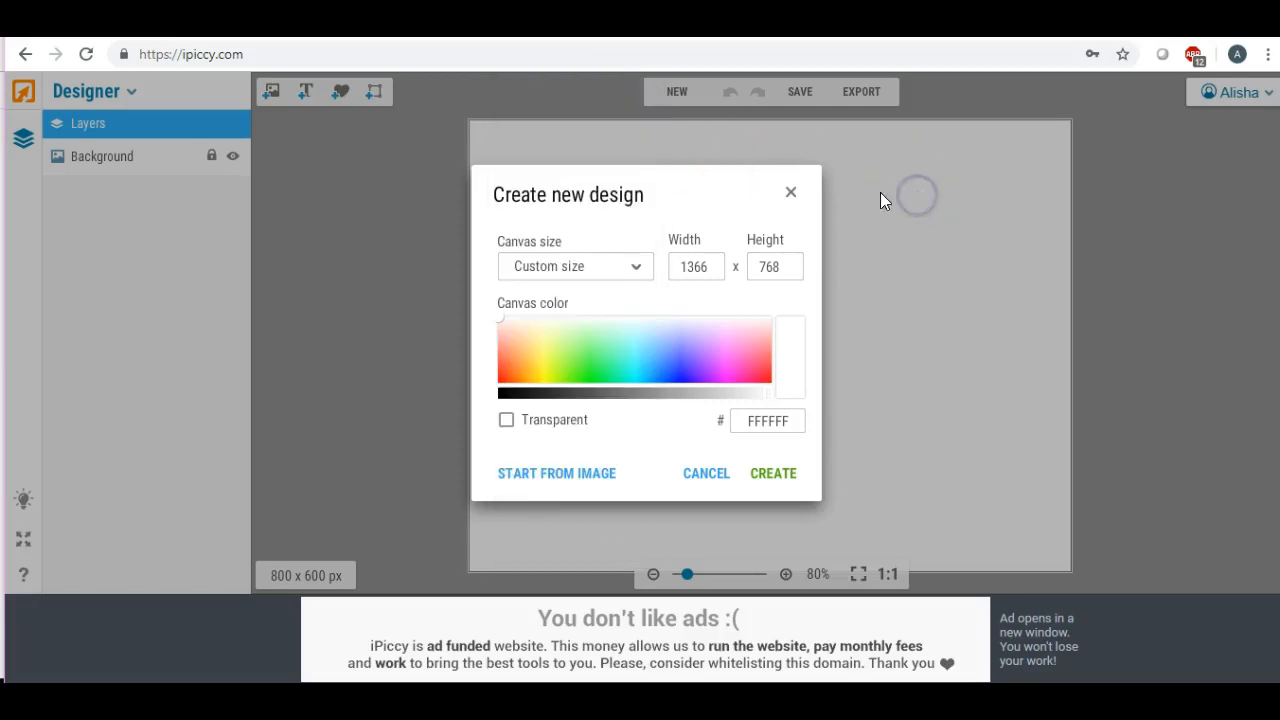
pyautogui.click(792, 192)
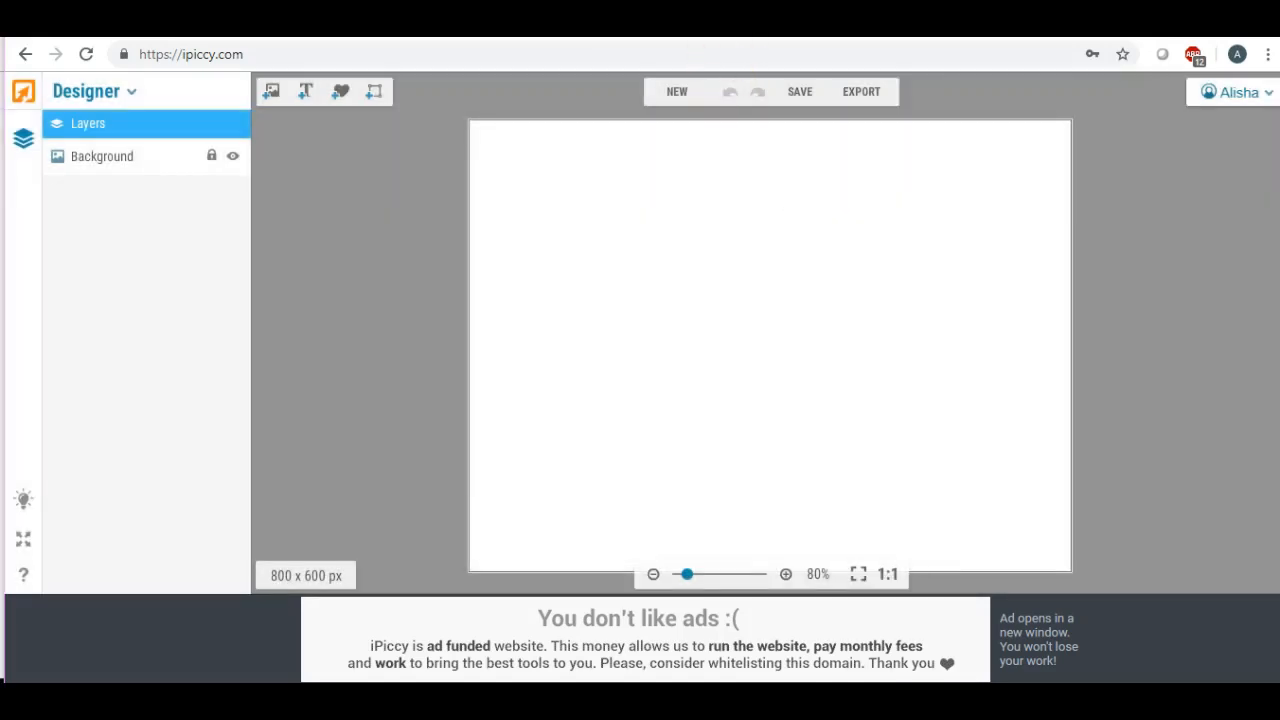
# Open the bookmarked inches-to-pixels converter in a new tab and convert 8 inches at 300 DPI
pyautogui.hotkey('ctrl', 't')
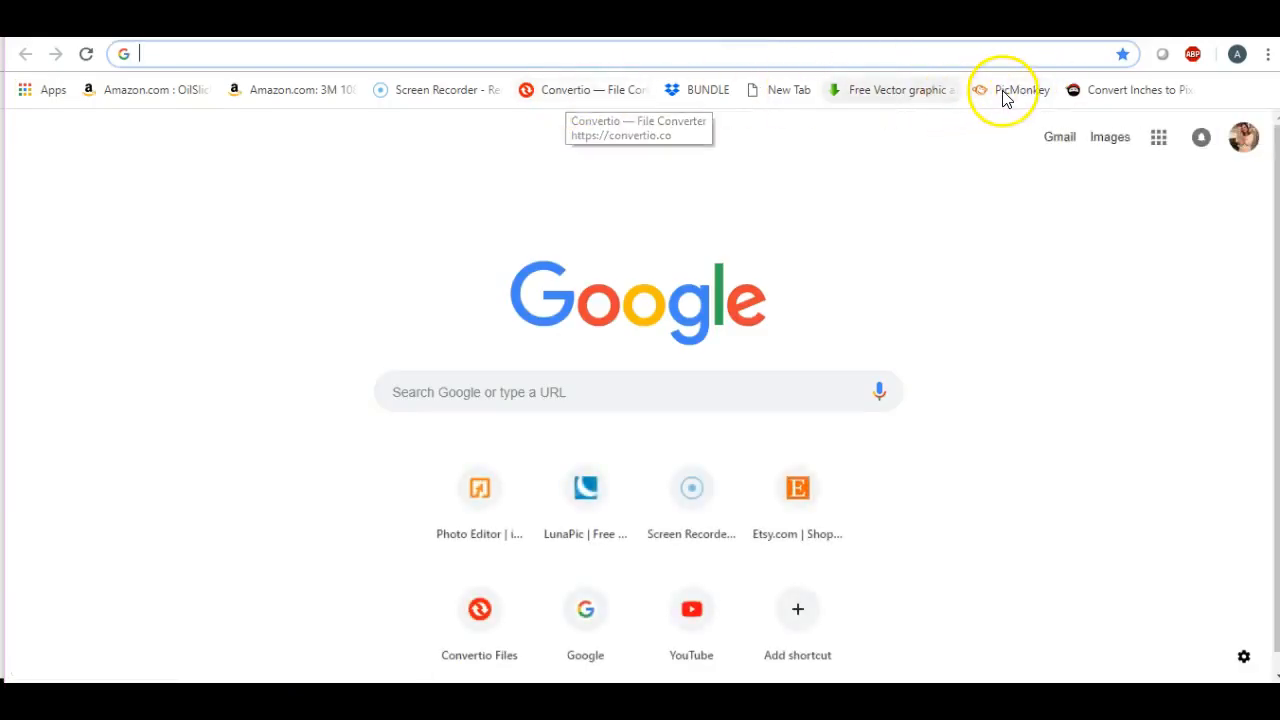
pyautogui.click(1095, 90)
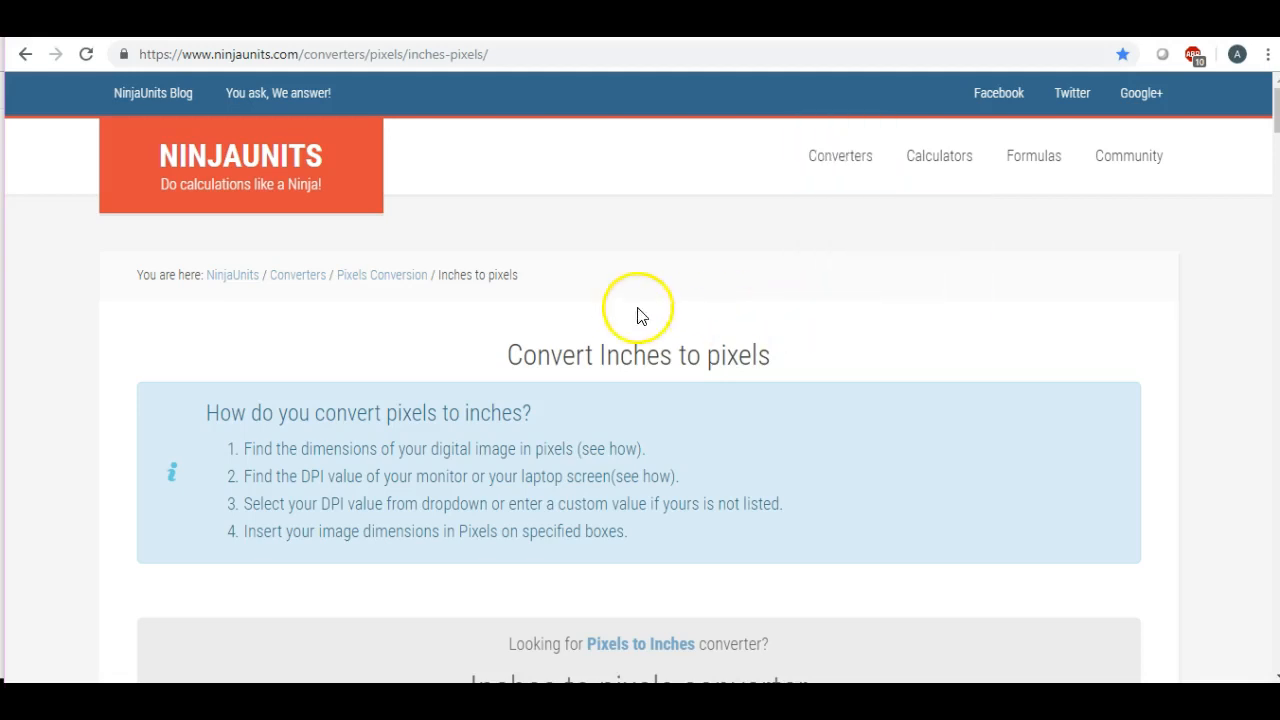
pyautogui.scroll(-5, 690, 304)
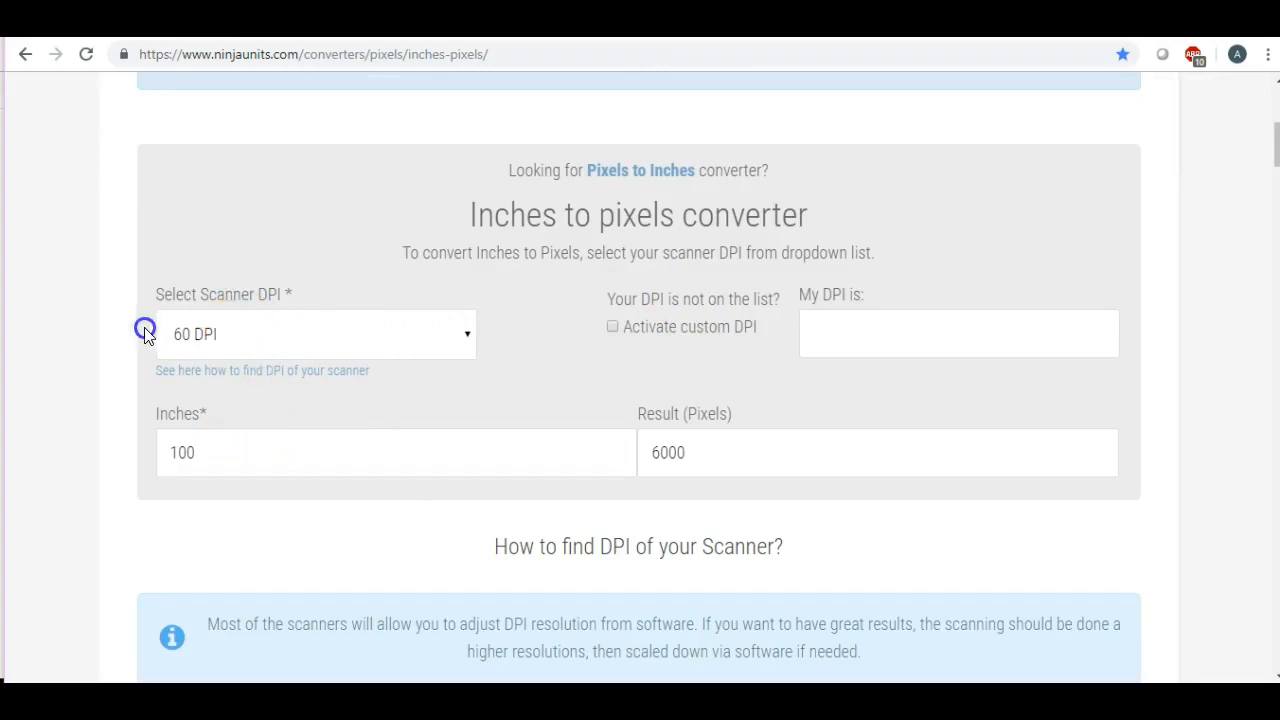
pyautogui.click(200, 335)
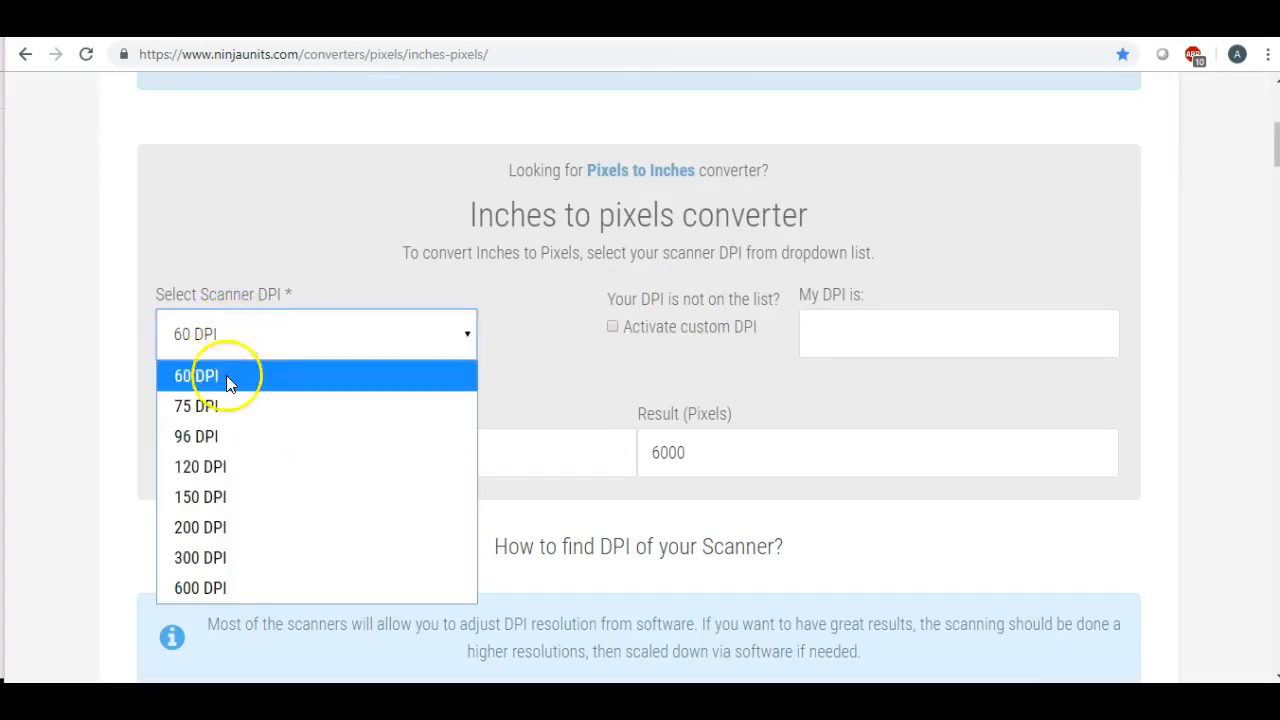
pyautogui.click(210, 557)
pyautogui.click(868, 329)
pyautogui.write('300')
pyautogui.moveTo(209, 441); pyautogui.dragTo(129, 443)
pyautogui.write('8')
pyautogui.click(668, 440)
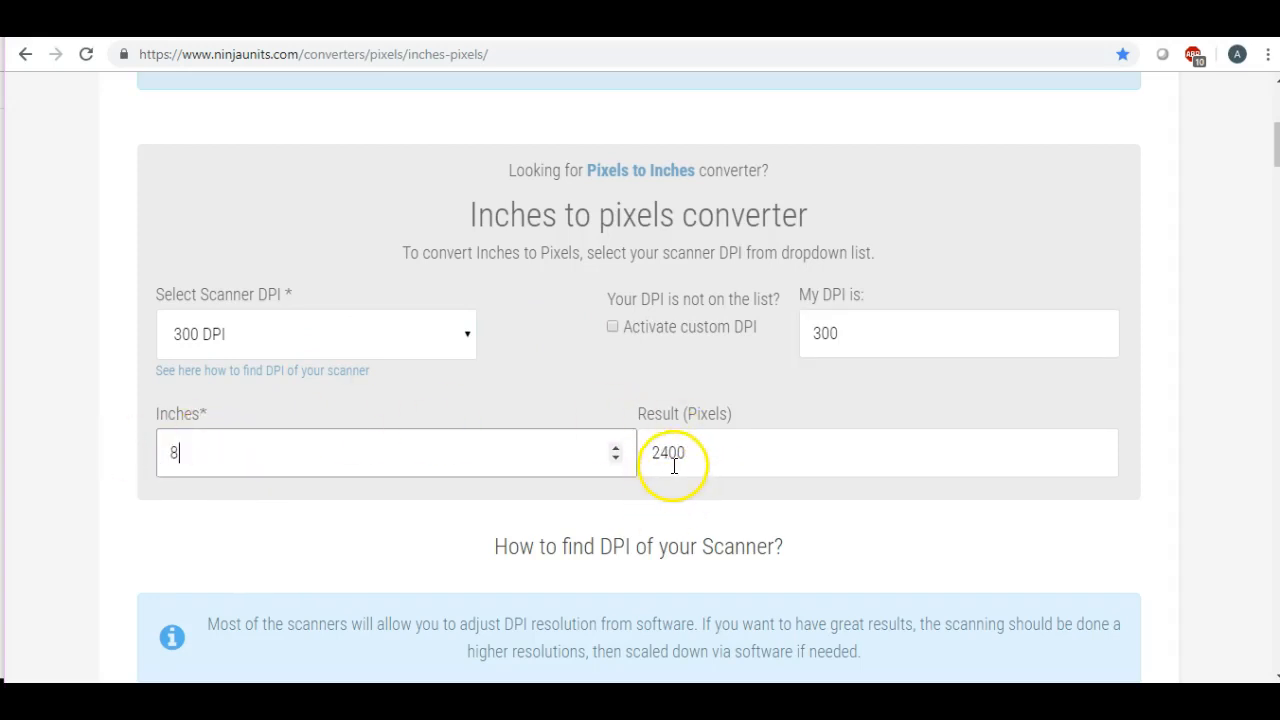
# Convert 10 inches to pixels at the same DPI and decline the request to recommend the converter
pyautogui.moveTo(185, 452); pyautogui.dragTo(149, 450)
pyautogui.write('10')
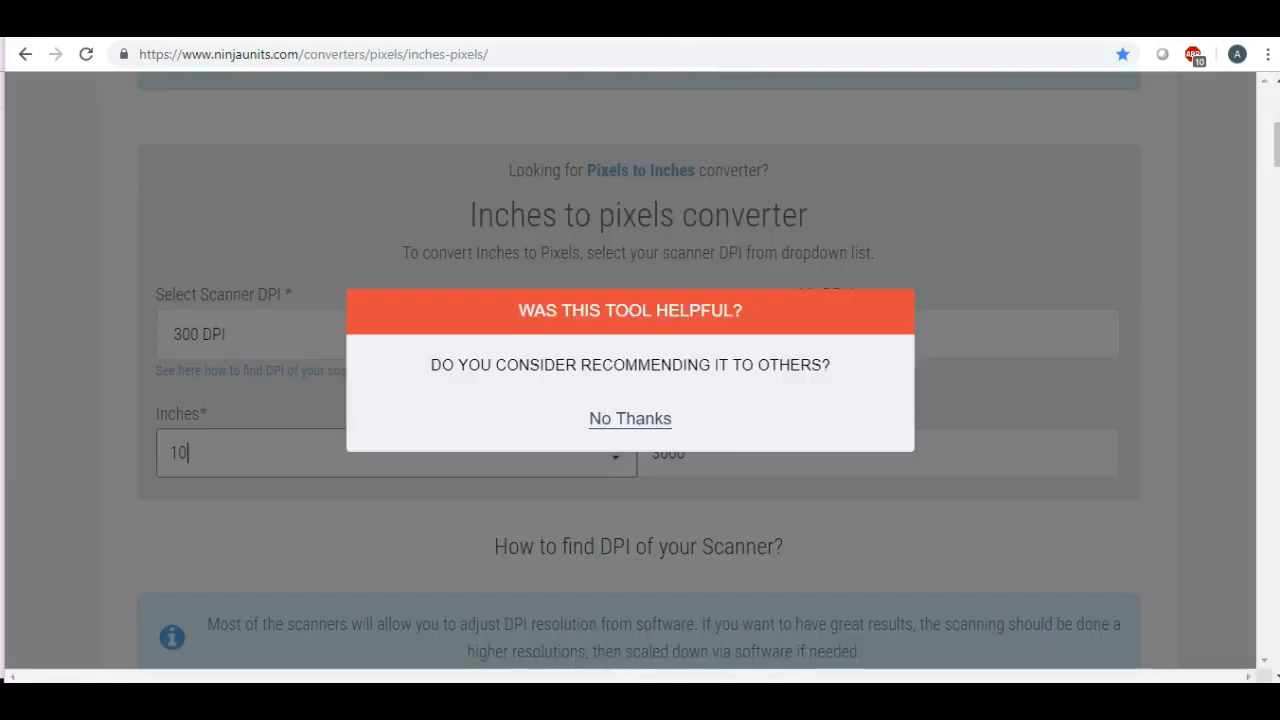
pyautogui.click(632, 419)
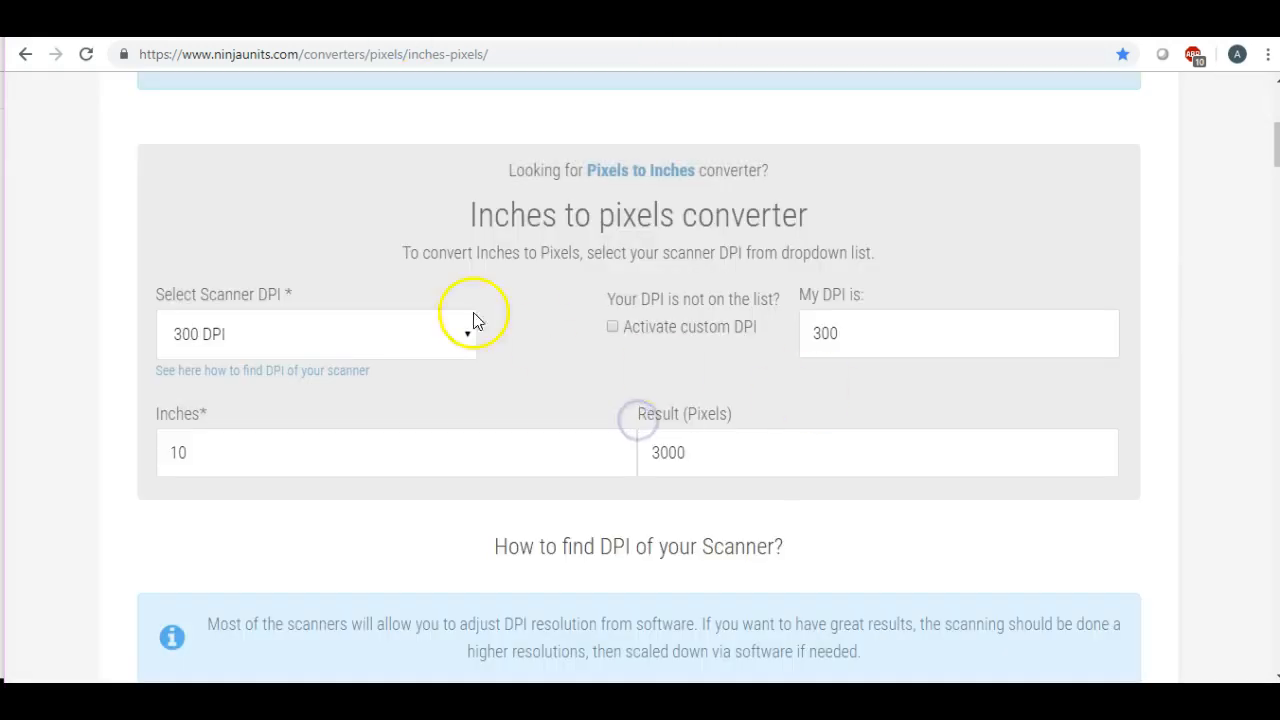
pyautogui.scroll(5, 547, 345)
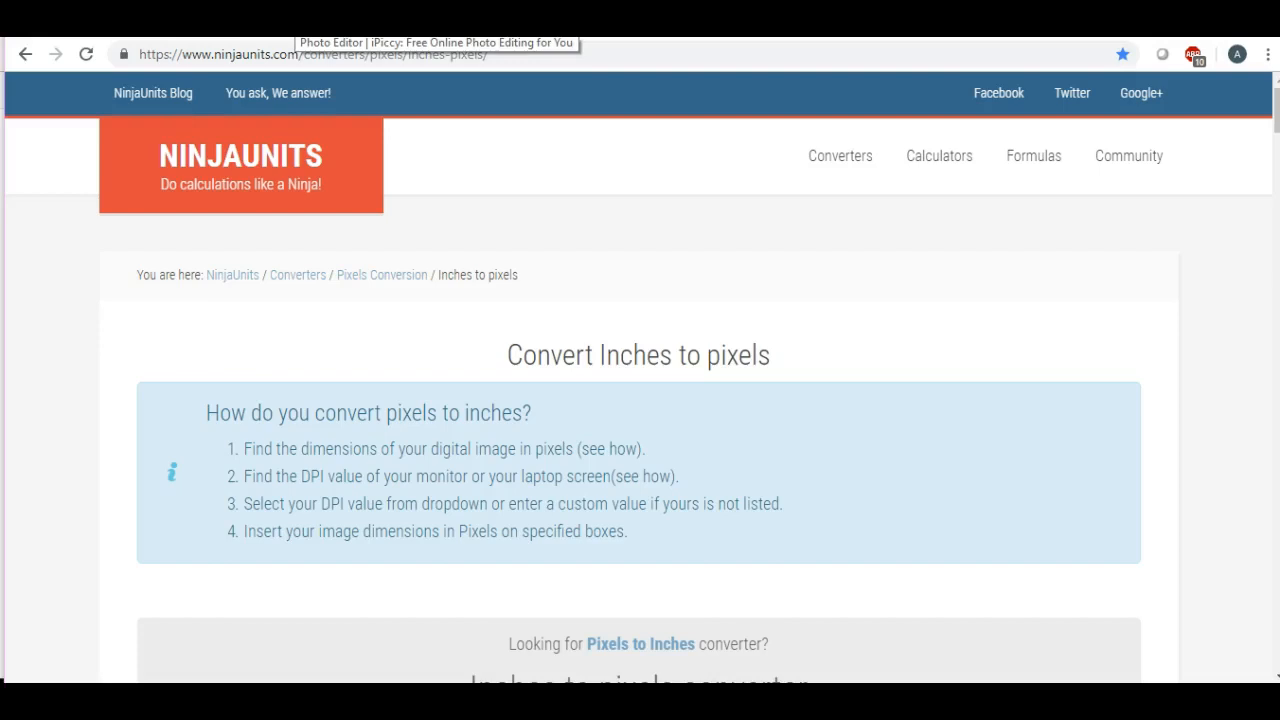
# Switch back to the iPiccy designer and create a new white design with the 8 x 10" canvas size
pyautogui.click(300, 25)
pyautogui.click(686, 98)
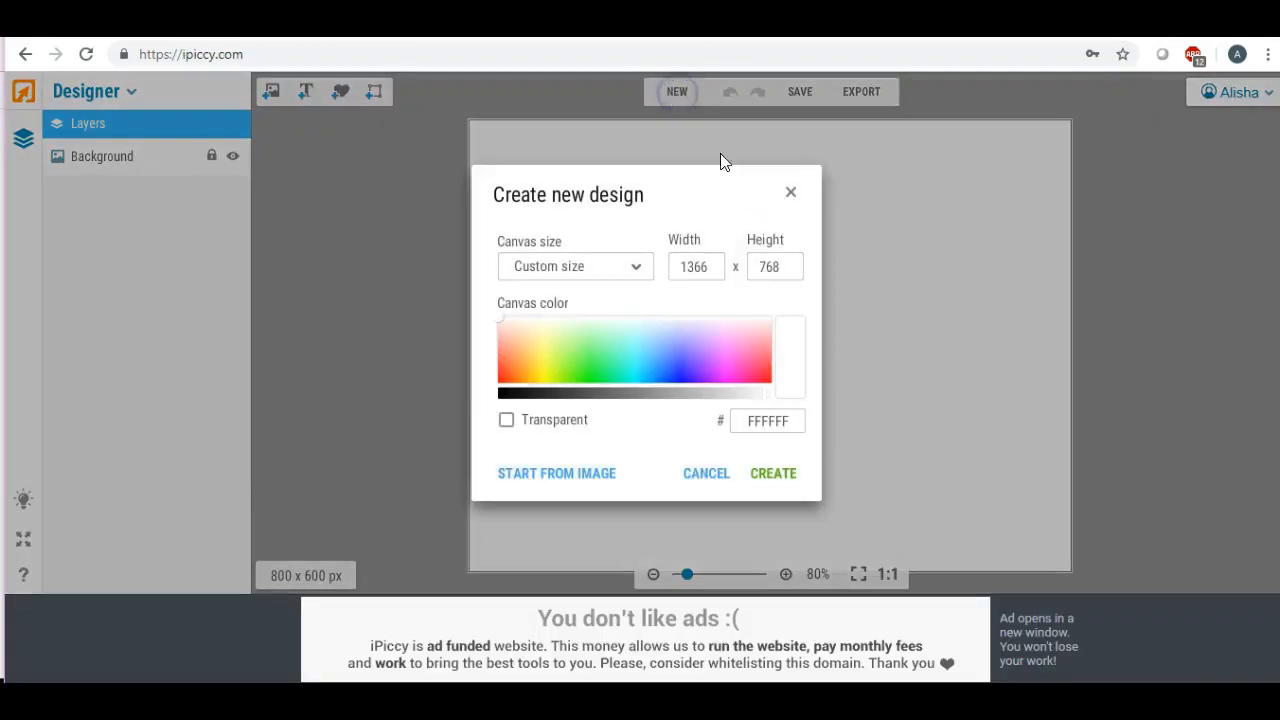
pyautogui.click(638, 268)
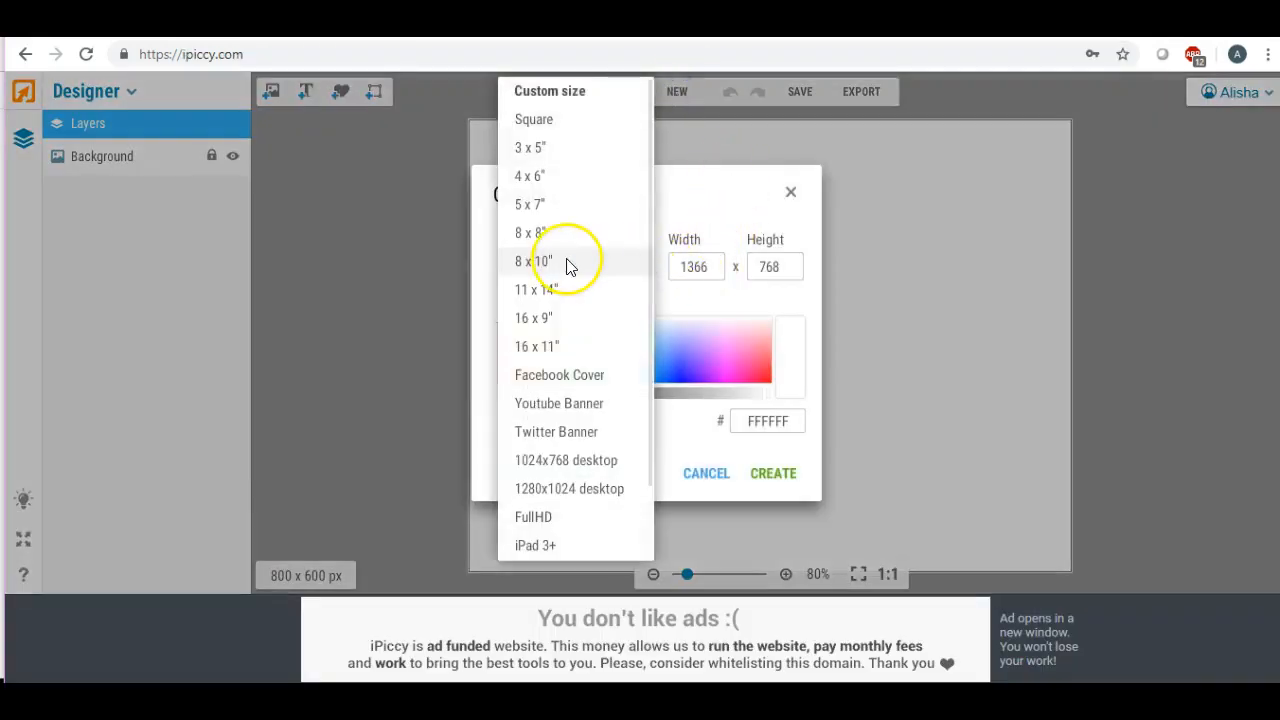
pyautogui.click(566, 264)
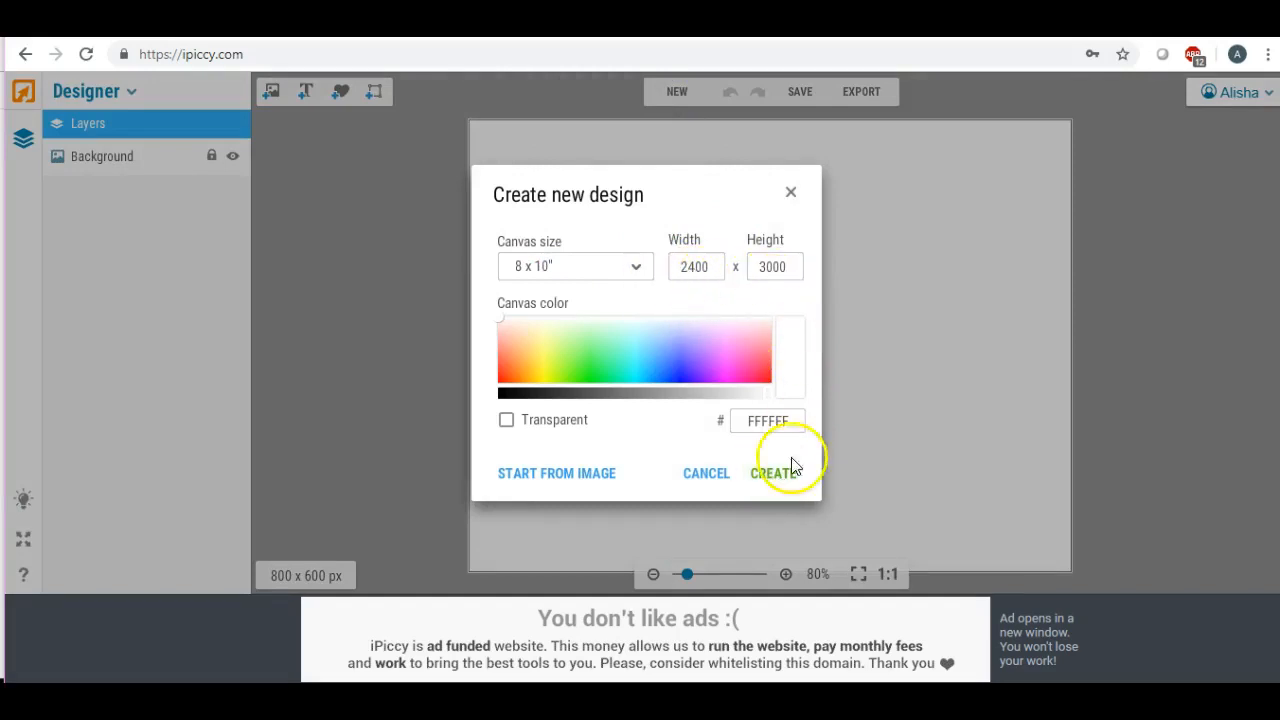
pyautogui.click(768, 472)
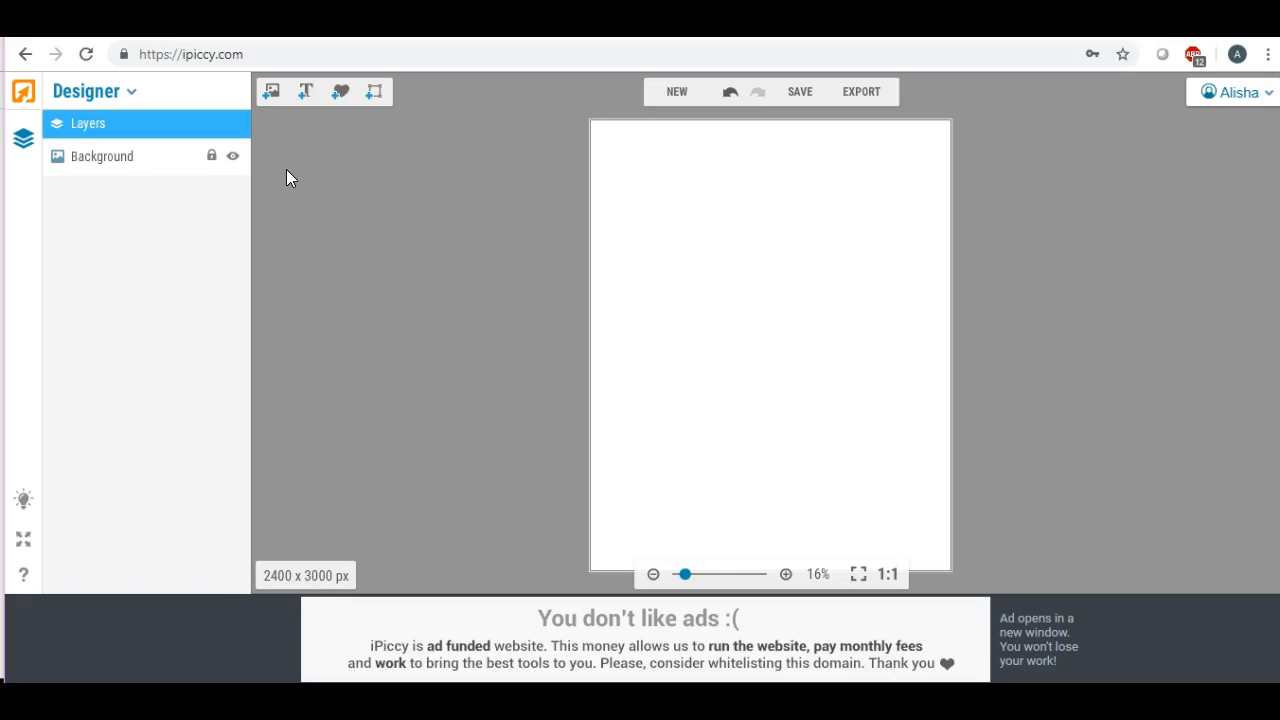
# Place the uploaded light wood plank image on the blank canvas
pyautogui.click(274, 94)
pyautogui.click(271, 91)
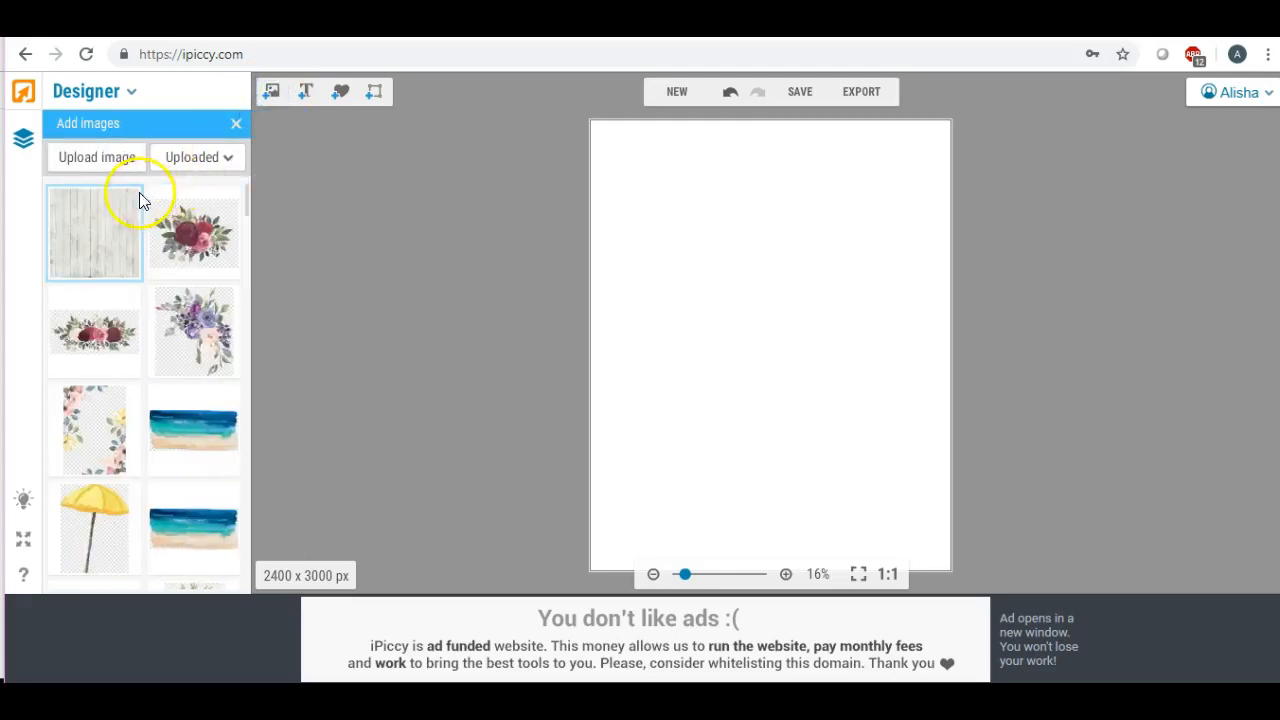
pyautogui.moveTo(91, 220); pyautogui.dragTo(700, 264)
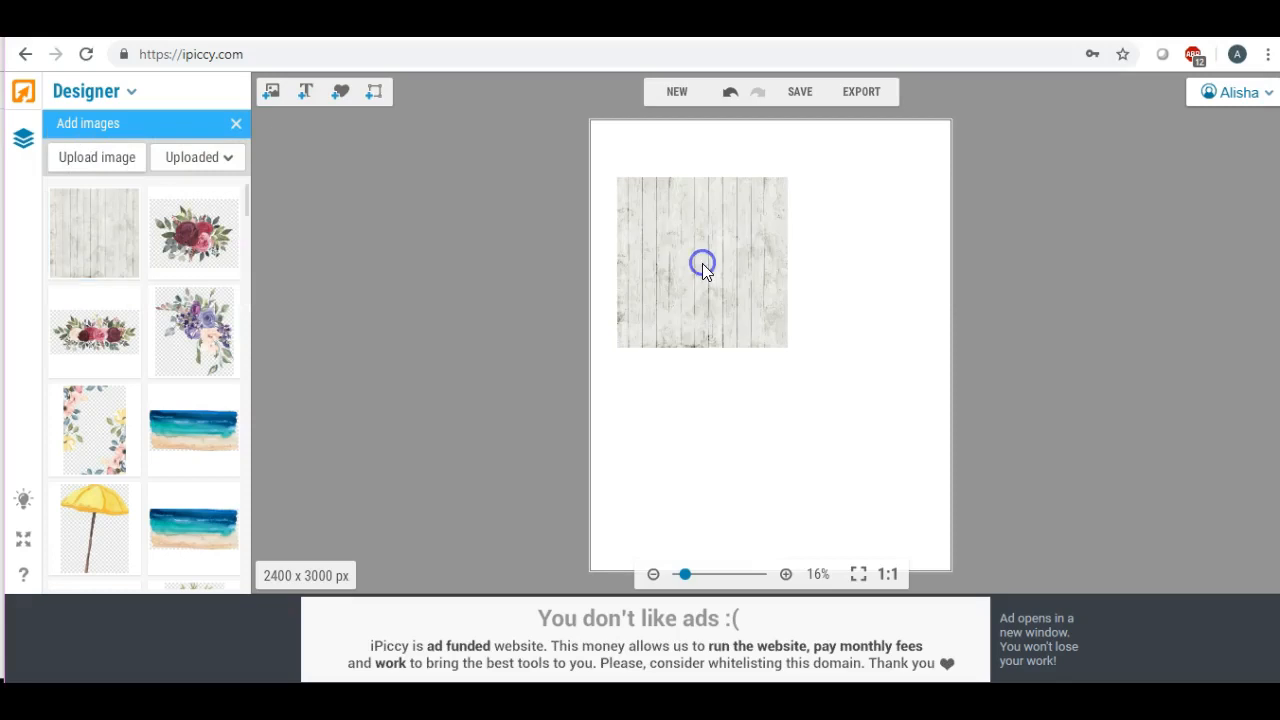
# Rotate the wood plank image 90 degrees so its planks run horizontally, and stretch it to cover the whole canvas
pyautogui.click(701, 243)
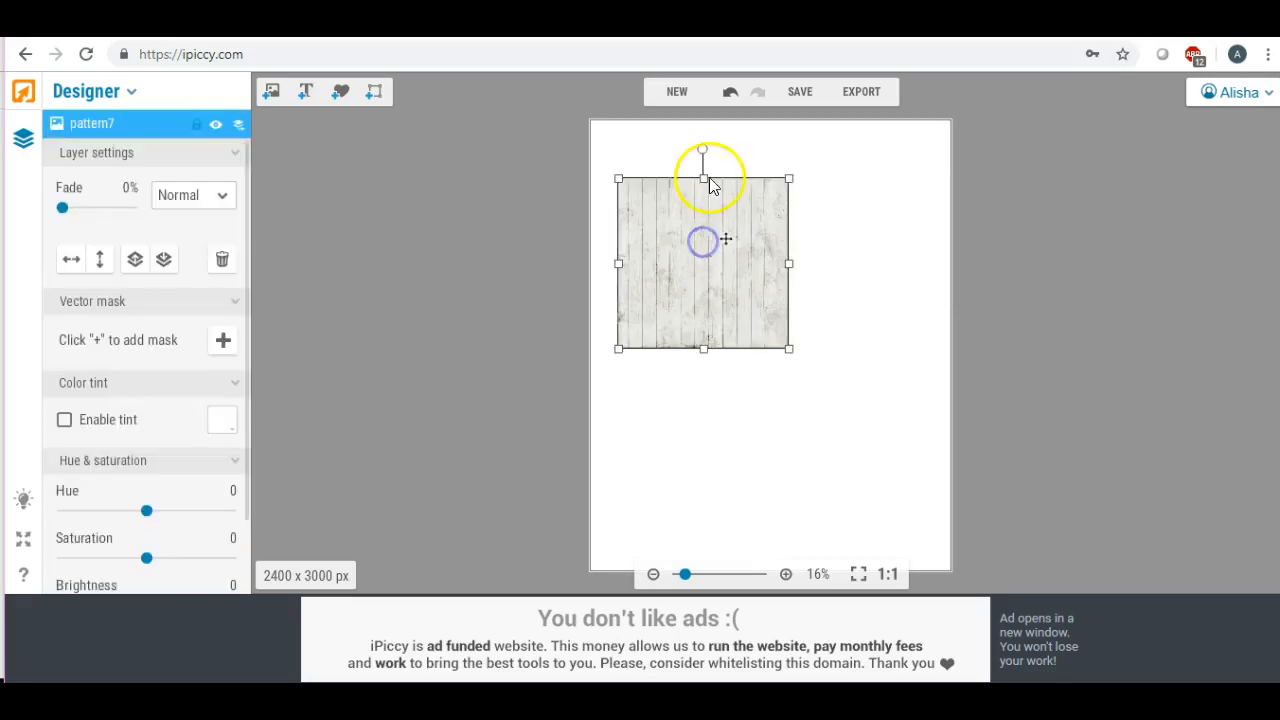
pyautogui.moveTo(705, 157); pyautogui.dragTo(952, 198)
pyautogui.moveTo(771, 291); pyautogui.dragTo(786, 572)
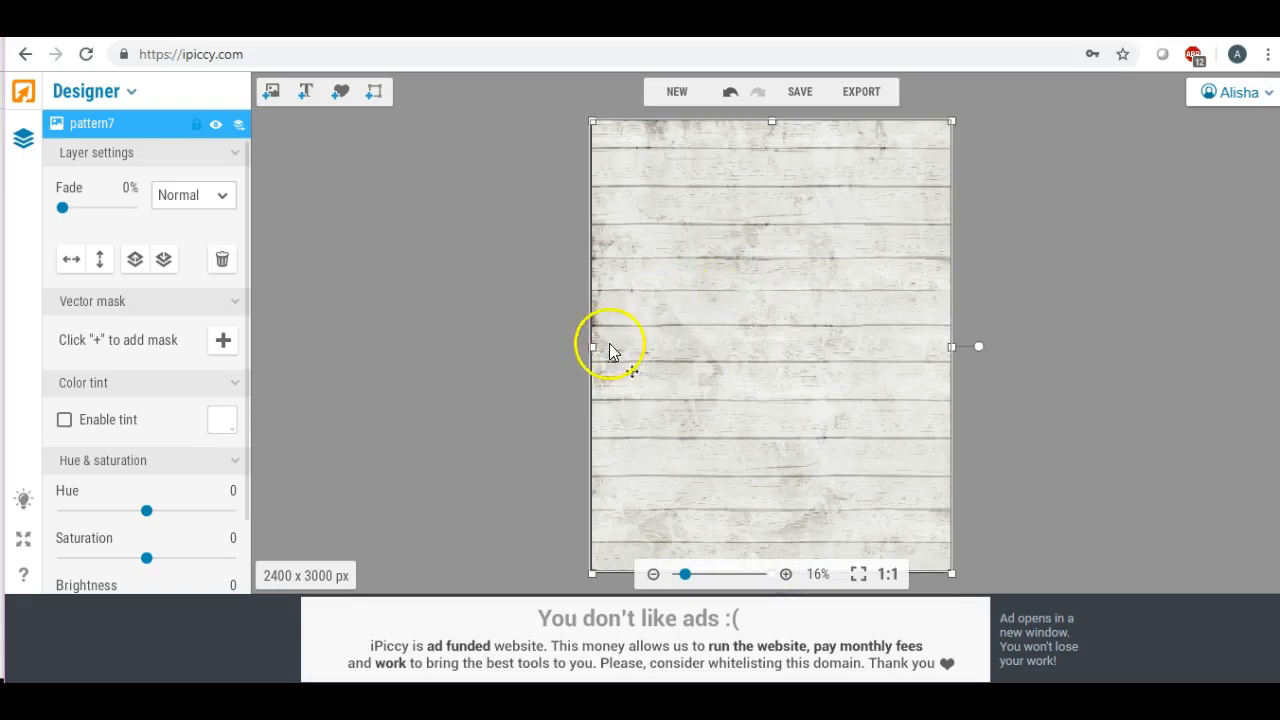
# Extend the wood plank layer slightly past the canvas edges and set its fade to 16%
pyautogui.moveTo(594, 346); pyautogui.dragTo(566, 346)
pyautogui.moveTo(953, 346); pyautogui.dragTo(970, 346)
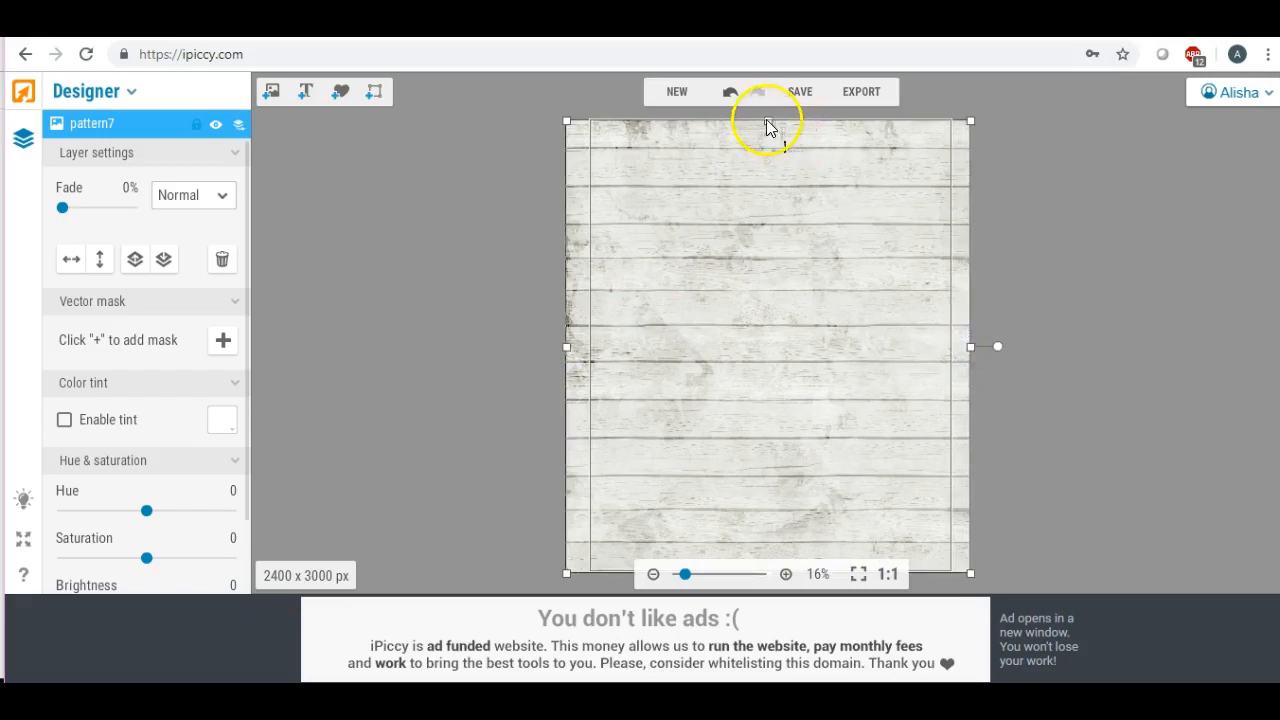
pyautogui.moveTo(766, 121); pyautogui.dragTo(766, 111)
pyautogui.click(745, 442)
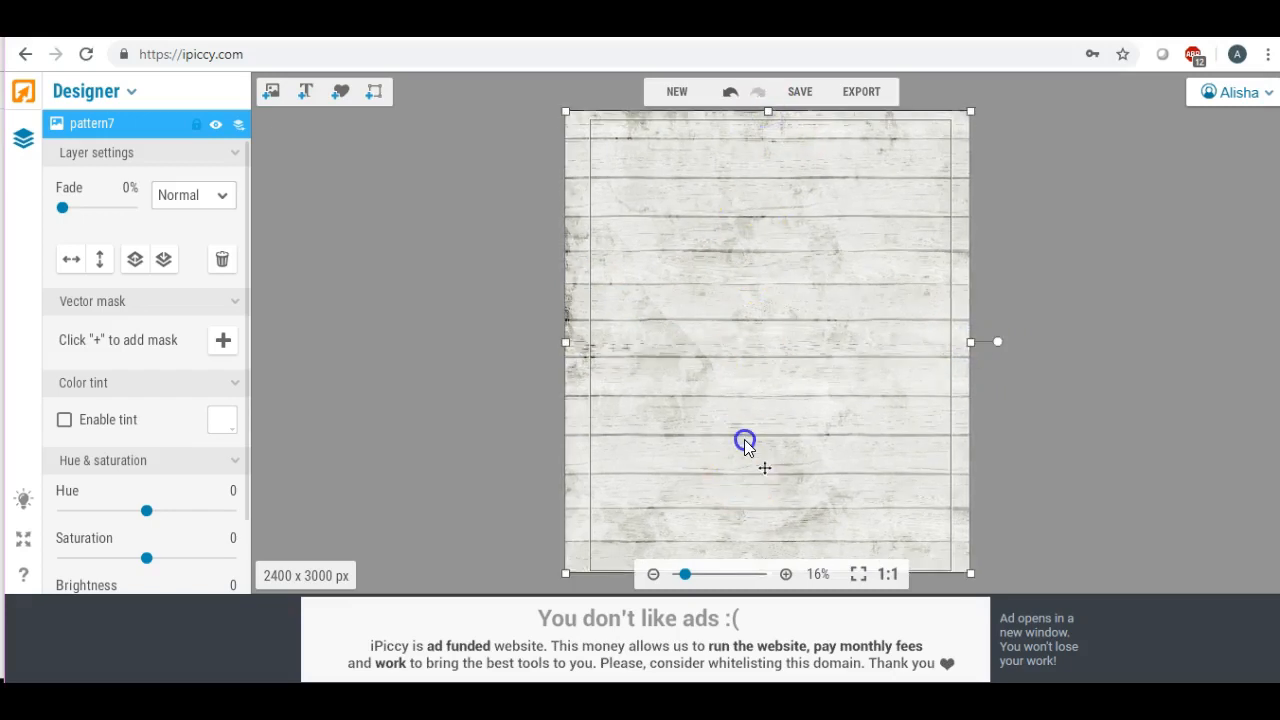
pyautogui.click(745, 442)
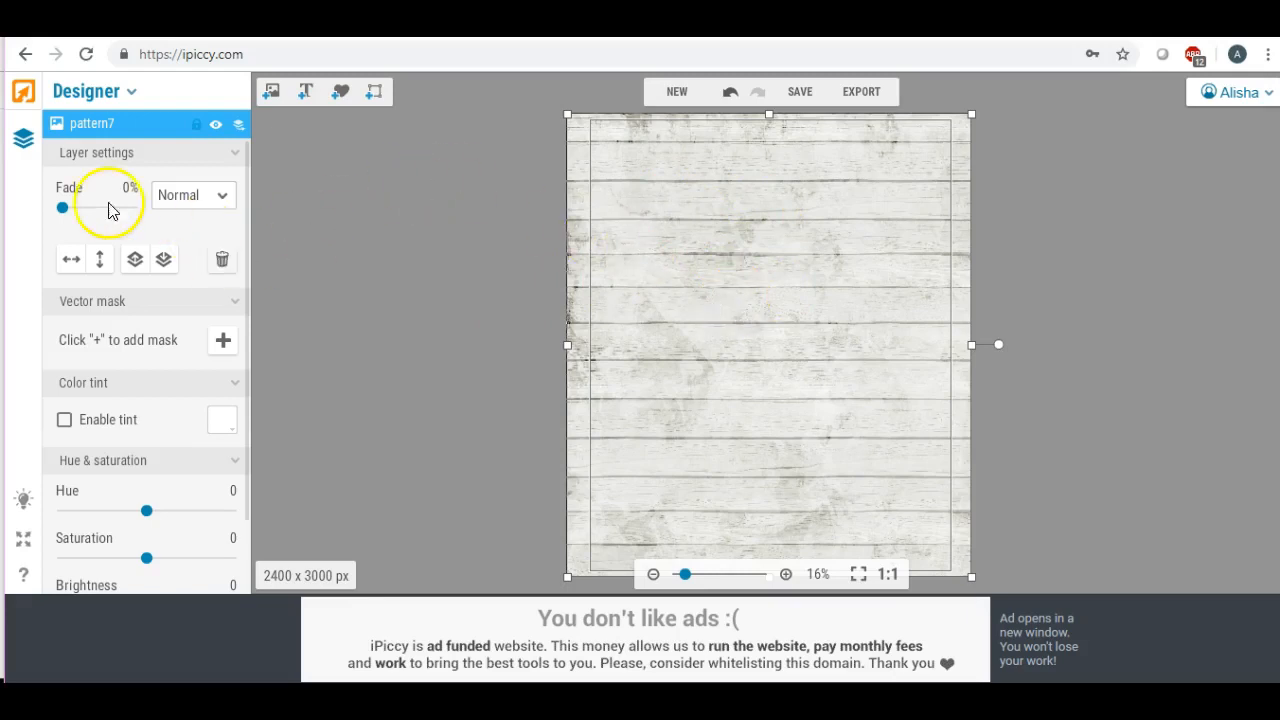
pyautogui.moveTo(62, 208); pyautogui.dragTo(75, 215)
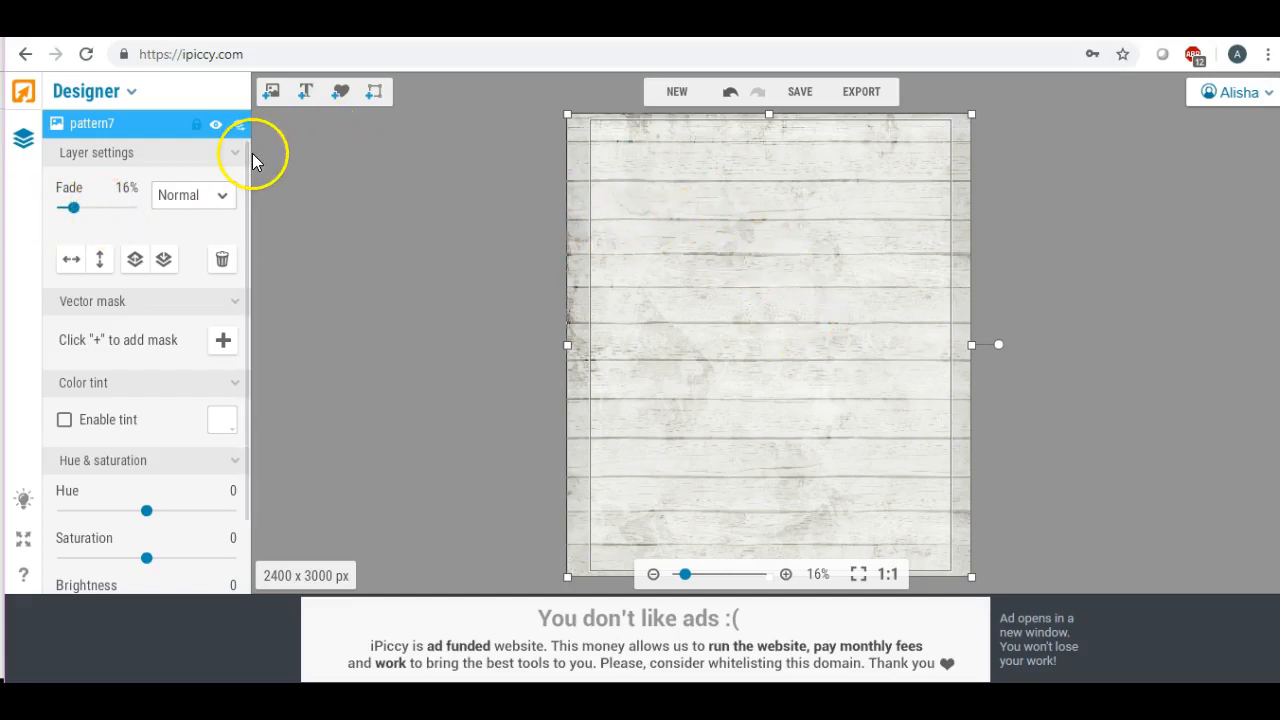
# Add the uploaded image with pink and yellow corner flowers and stretch it to the full canvas width and height
pyautogui.click(272, 93)
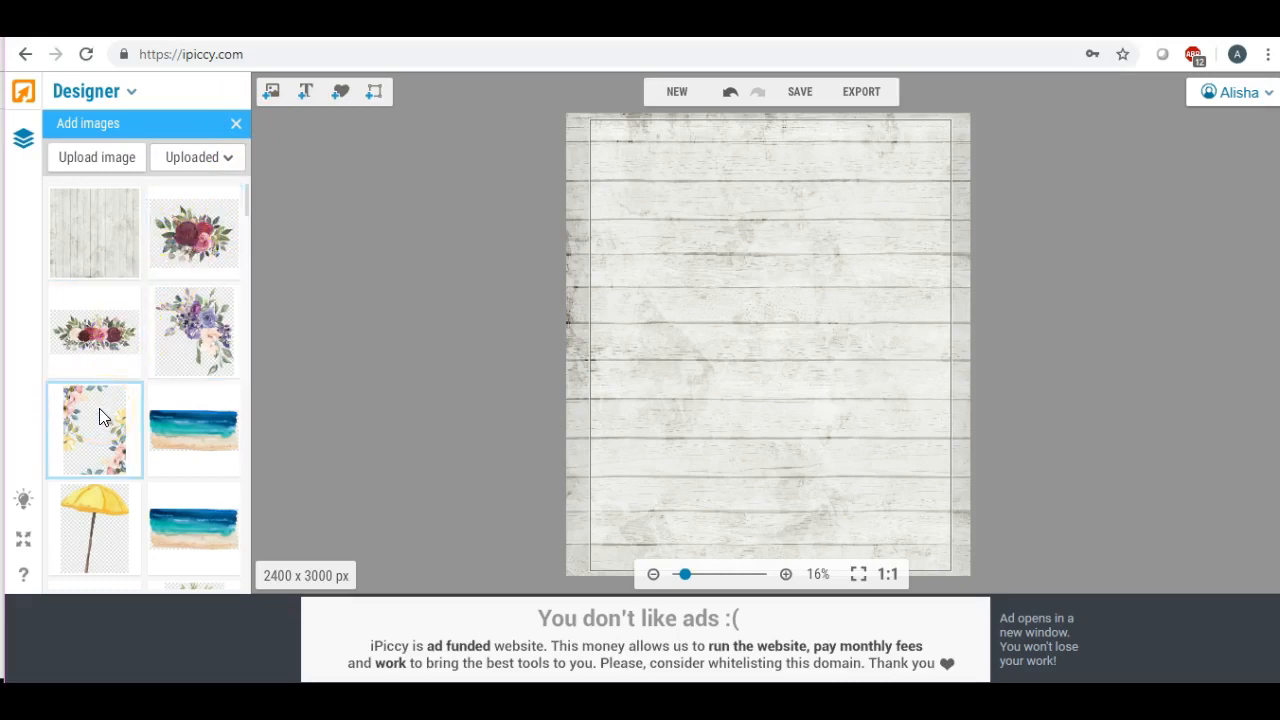
pyautogui.moveTo(99, 408); pyautogui.dragTo(640, 237)
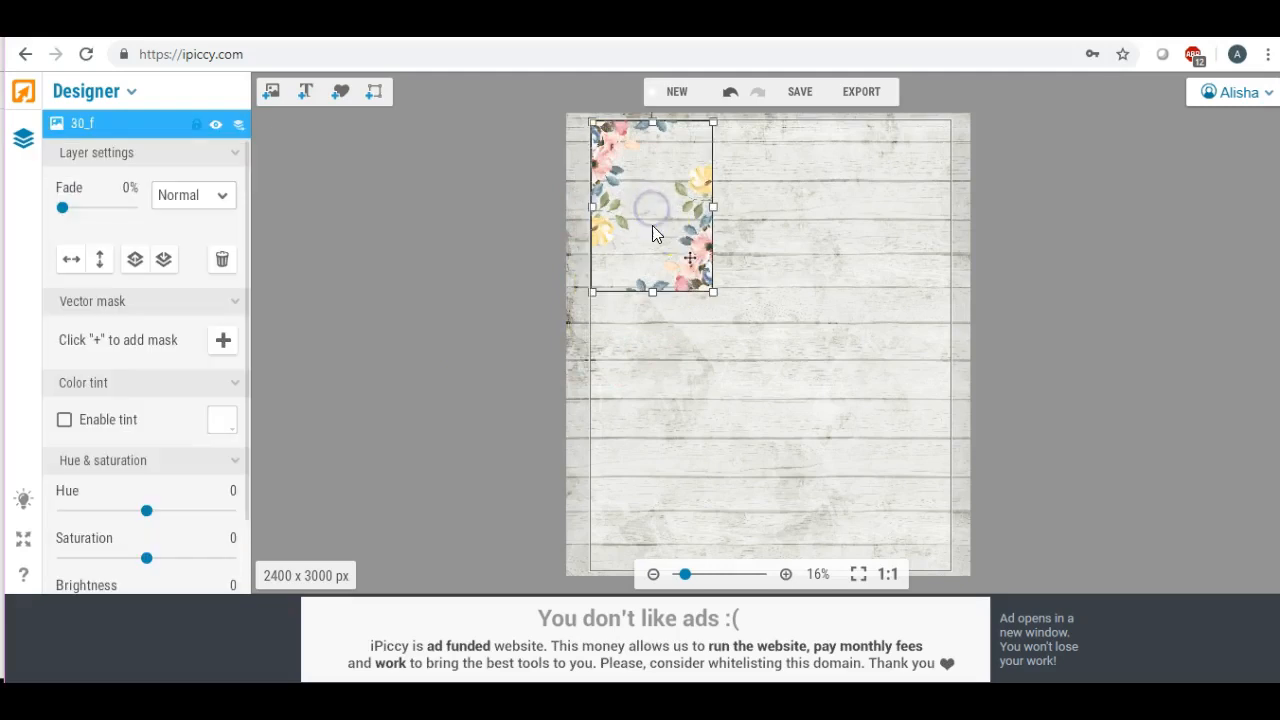
pyautogui.moveTo(713, 207); pyautogui.dragTo(954, 214)
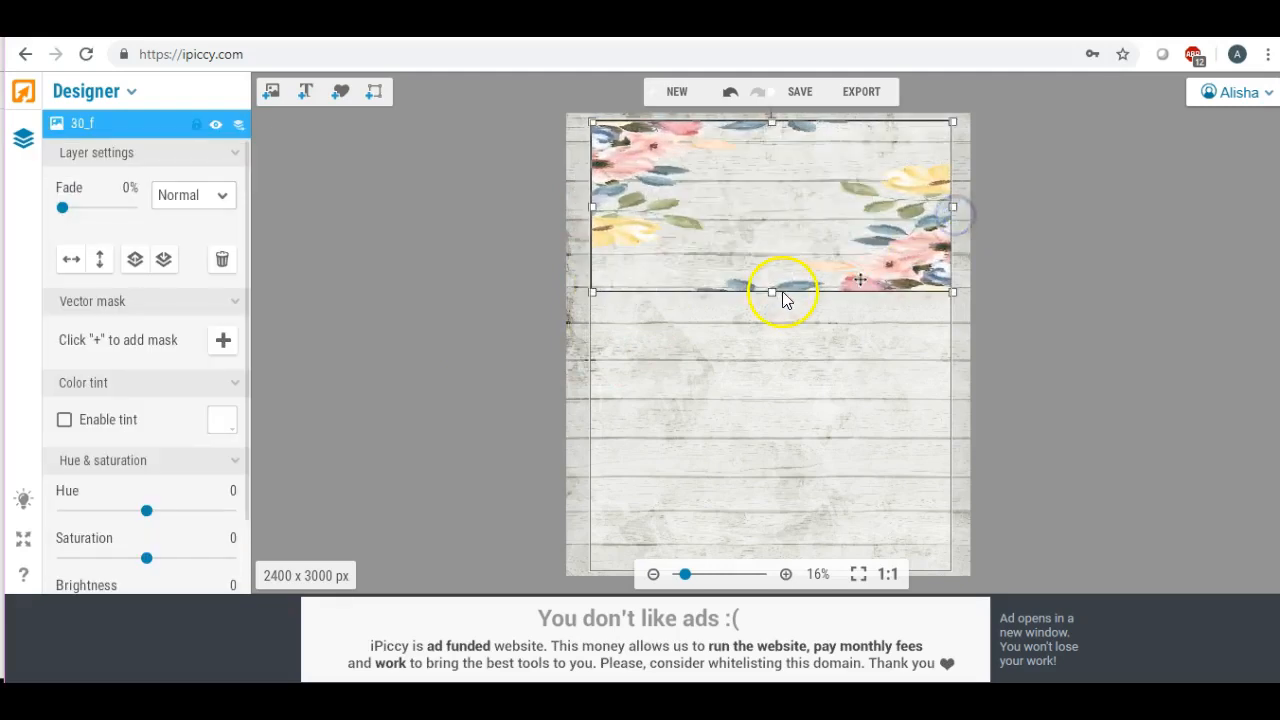
pyautogui.moveTo(776, 292); pyautogui.dragTo(742, 580)
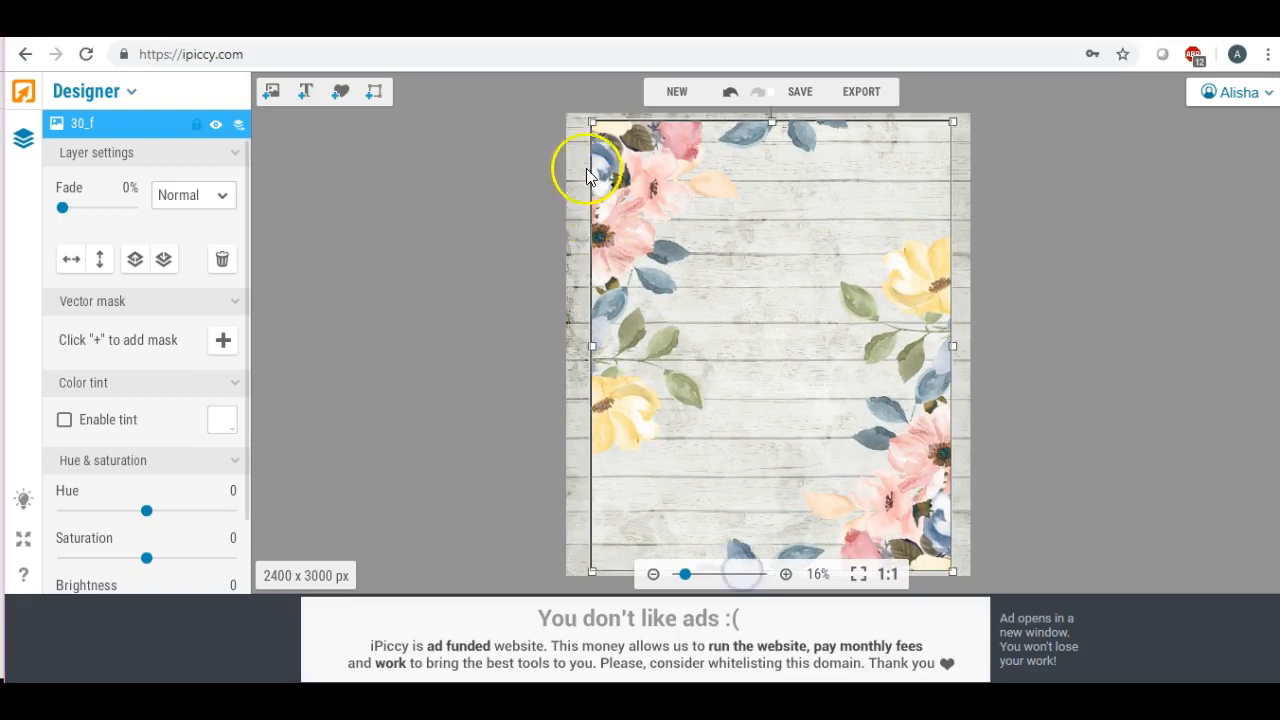
# Enlarge the floral layer beyond the canvas edges and reposition it so the flowers frame the design on both sides
pyautogui.moveTo(595, 122); pyautogui.dragTo(551, 81)
pyautogui.moveTo(956, 571); pyautogui.dragTo(1016, 618)
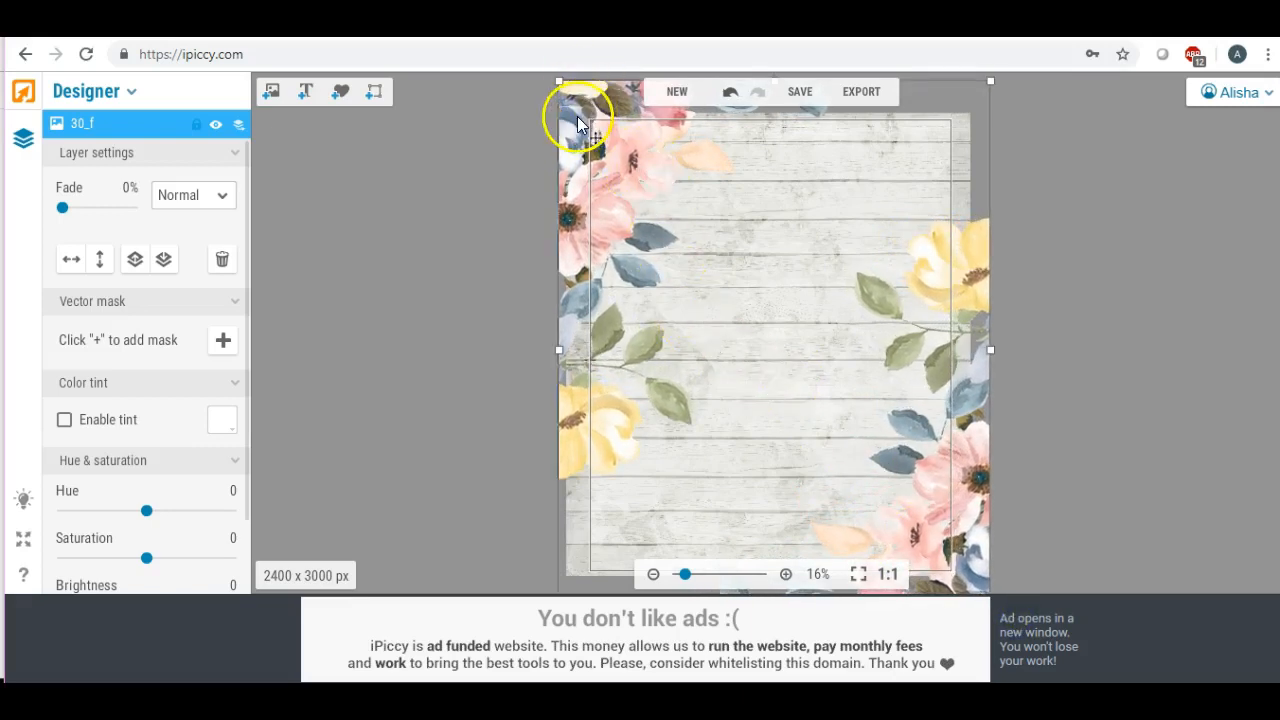
pyautogui.moveTo(559, 82); pyautogui.dragTo(541, 65)
pyautogui.moveTo(798, 312); pyautogui.dragTo(801, 312)
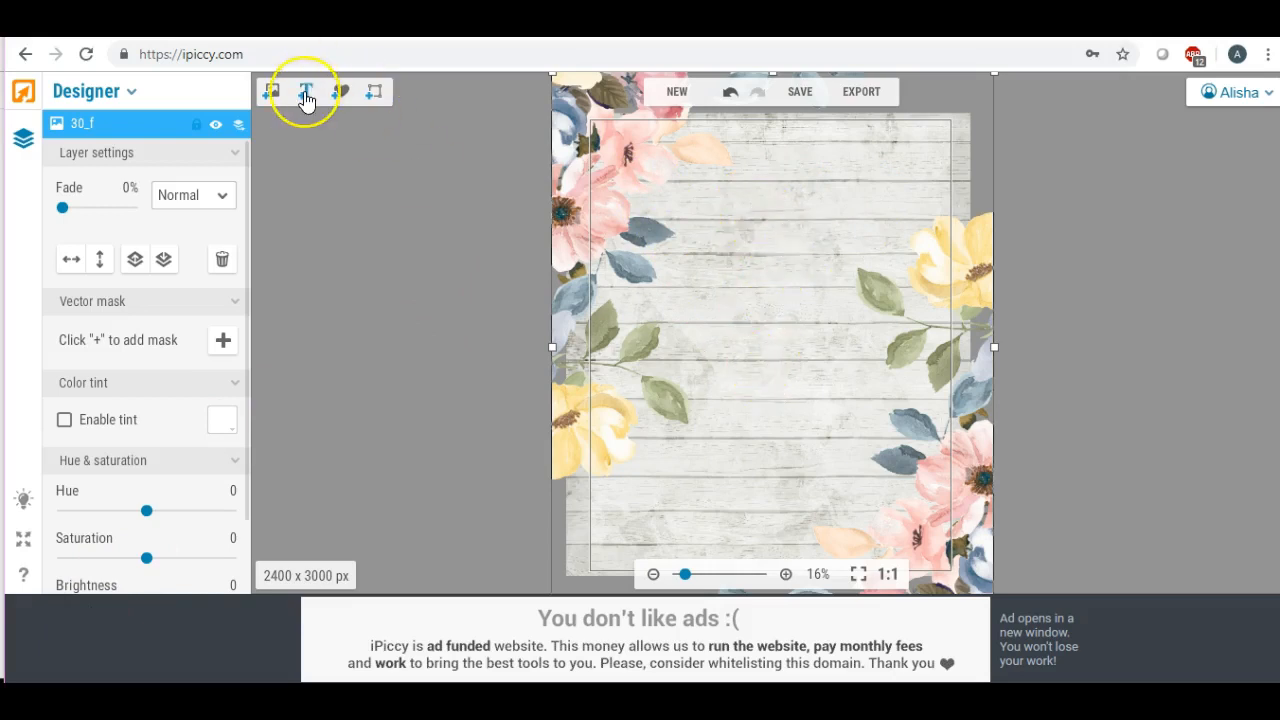
# Add a text layer reading "A Grateful" and place it in the upper middle of the wood plank area
pyautogui.click(305, 93)
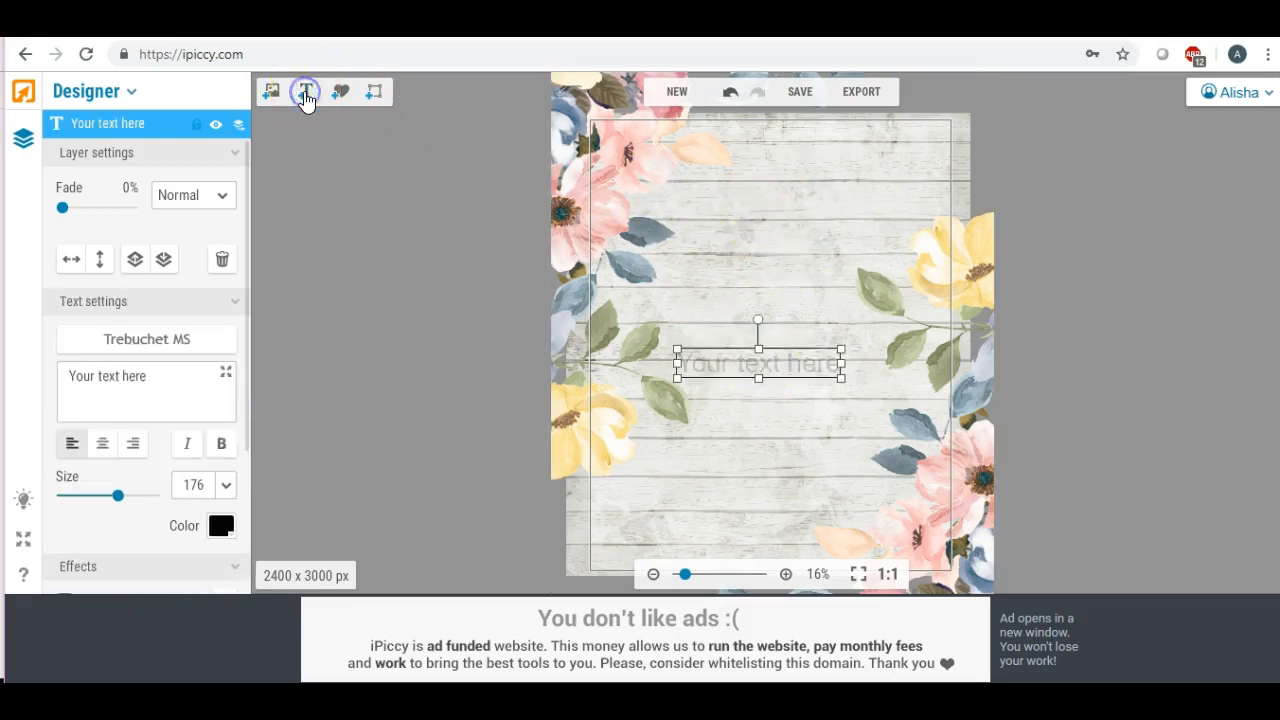
pyautogui.click(742, 313)
pyautogui.moveTo(742, 313); pyautogui.dragTo(745, 206)
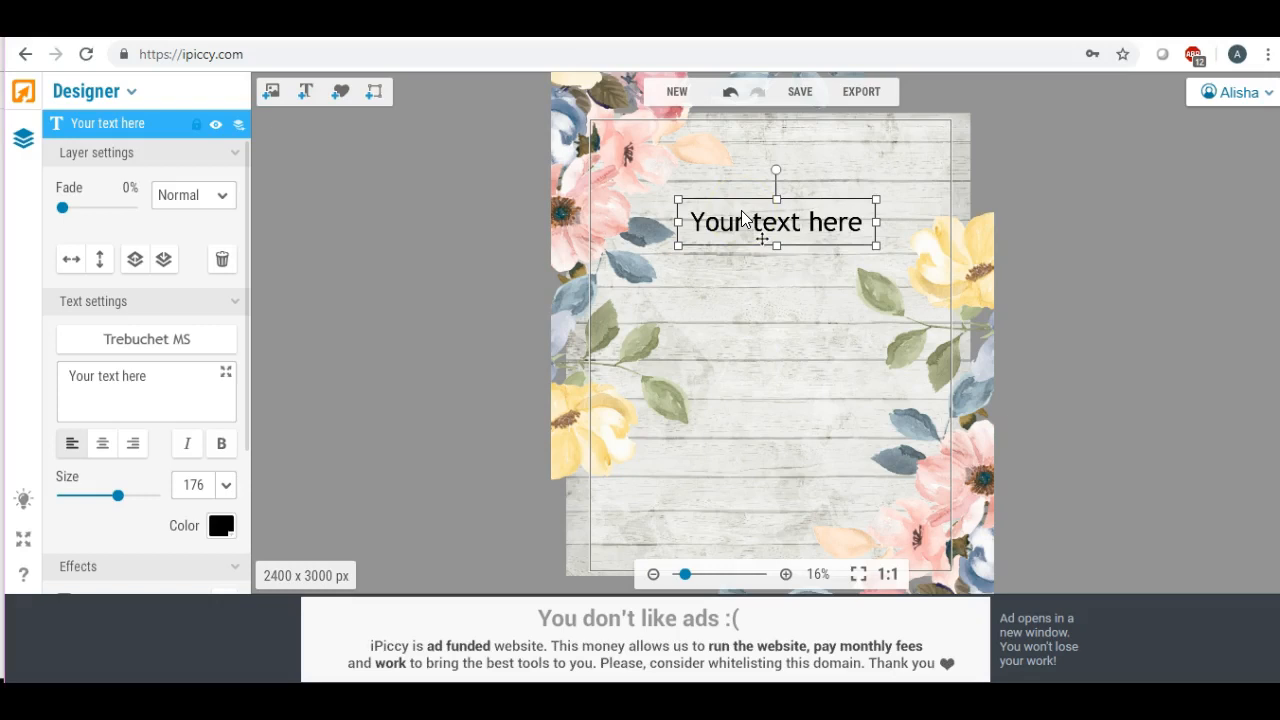
pyautogui.moveTo(163, 375); pyautogui.dragTo(60, 374)
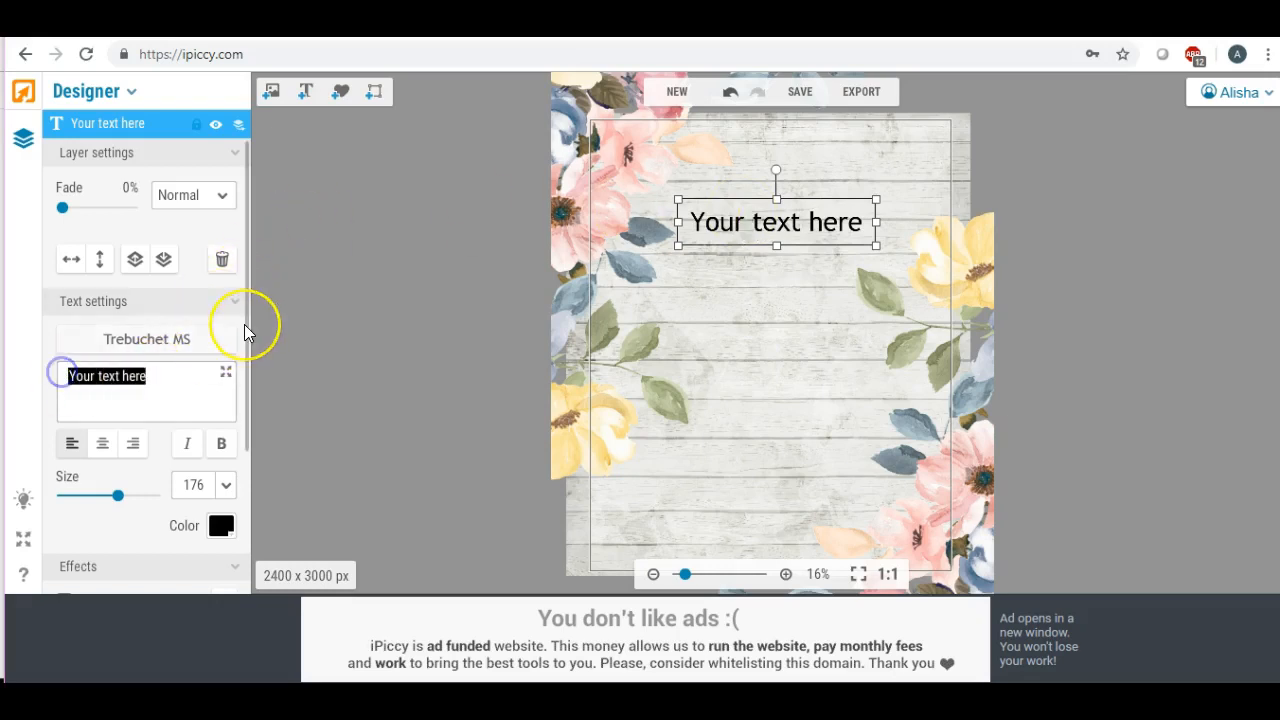
pyautogui.write('A Gr')
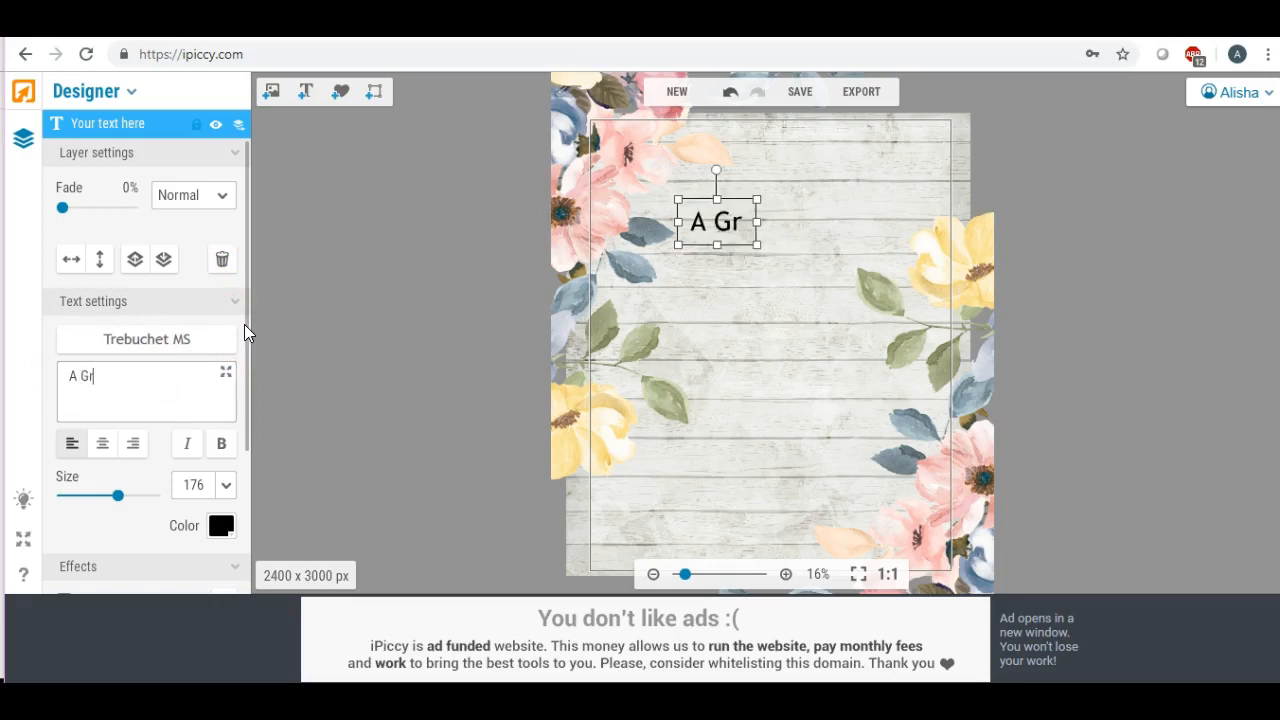
pyautogui.write('a')
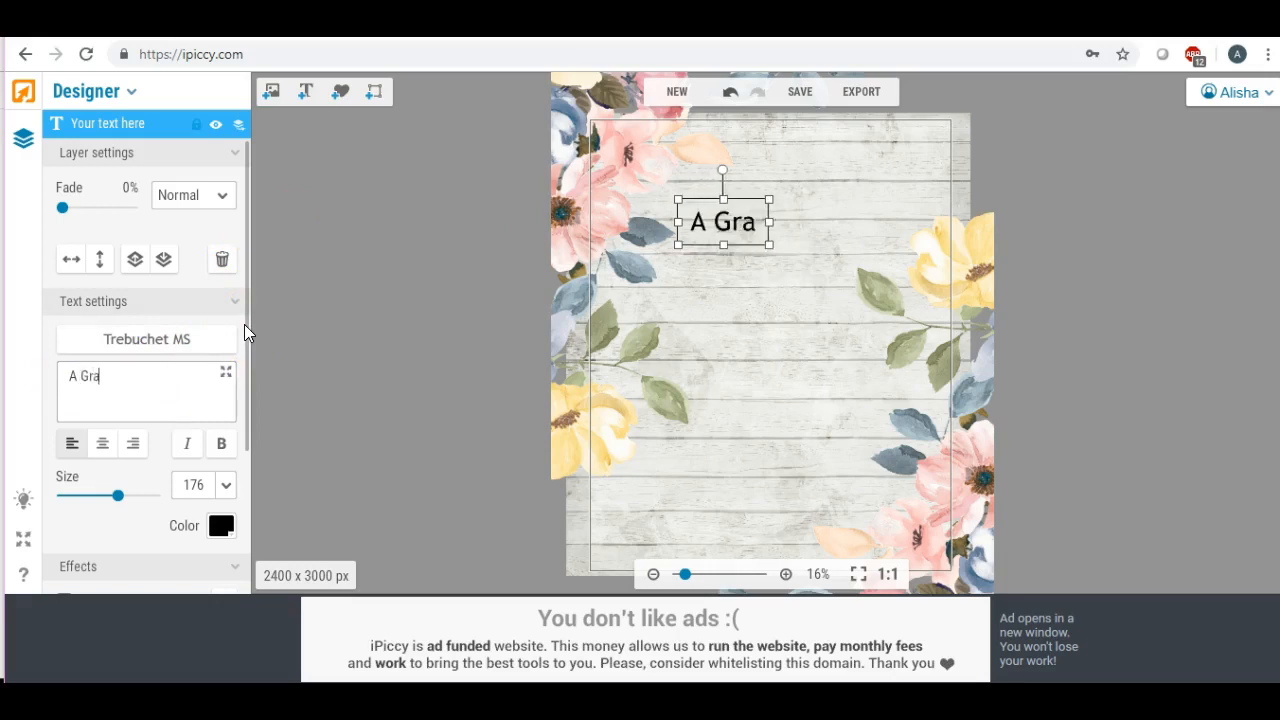
pyautogui.write('teful')
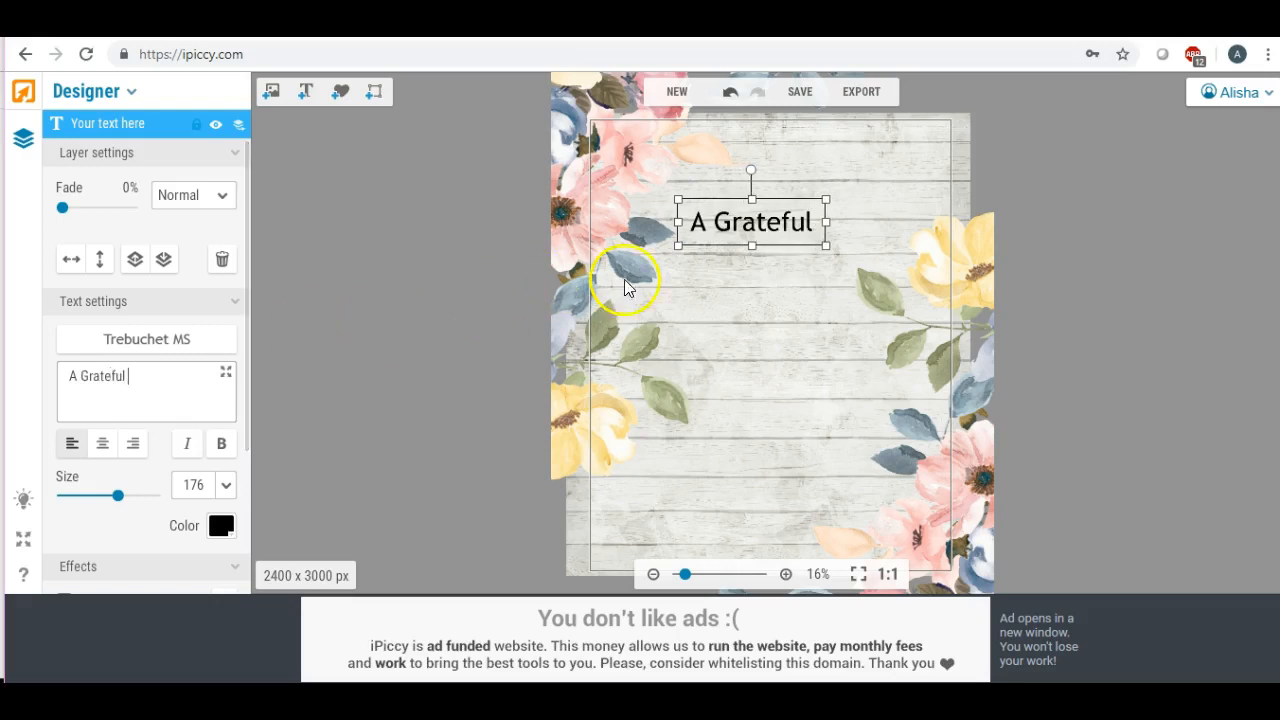
pyautogui.click(740, 335)
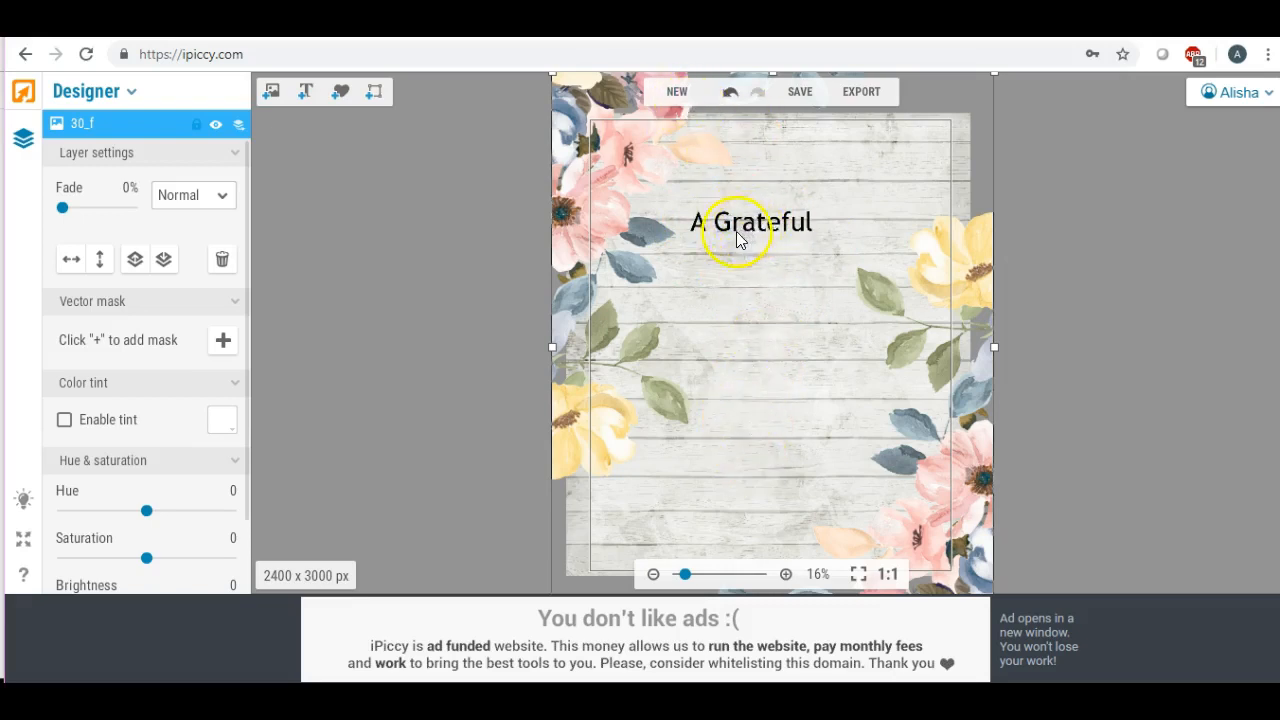
# Add a second text layer reading "Heart" directly below "A Grateful"
pyautogui.click(305, 91)
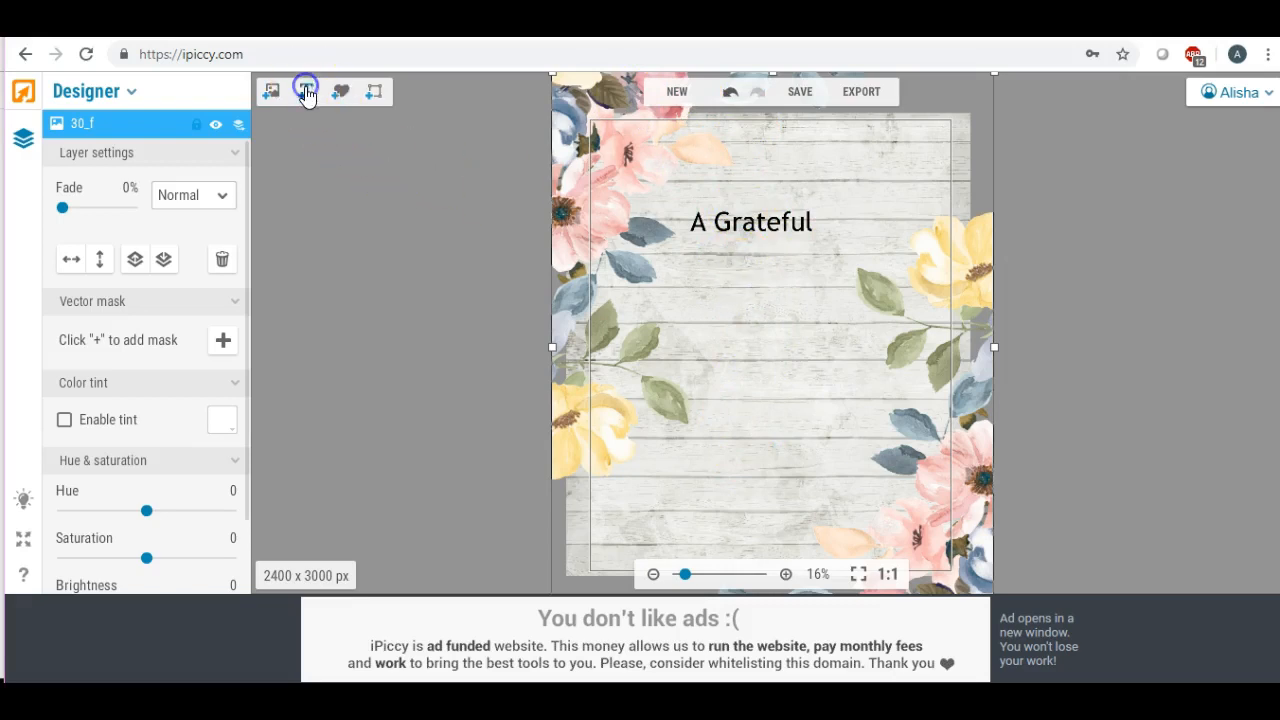
pyautogui.moveTo(723, 329); pyautogui.dragTo(722, 268)
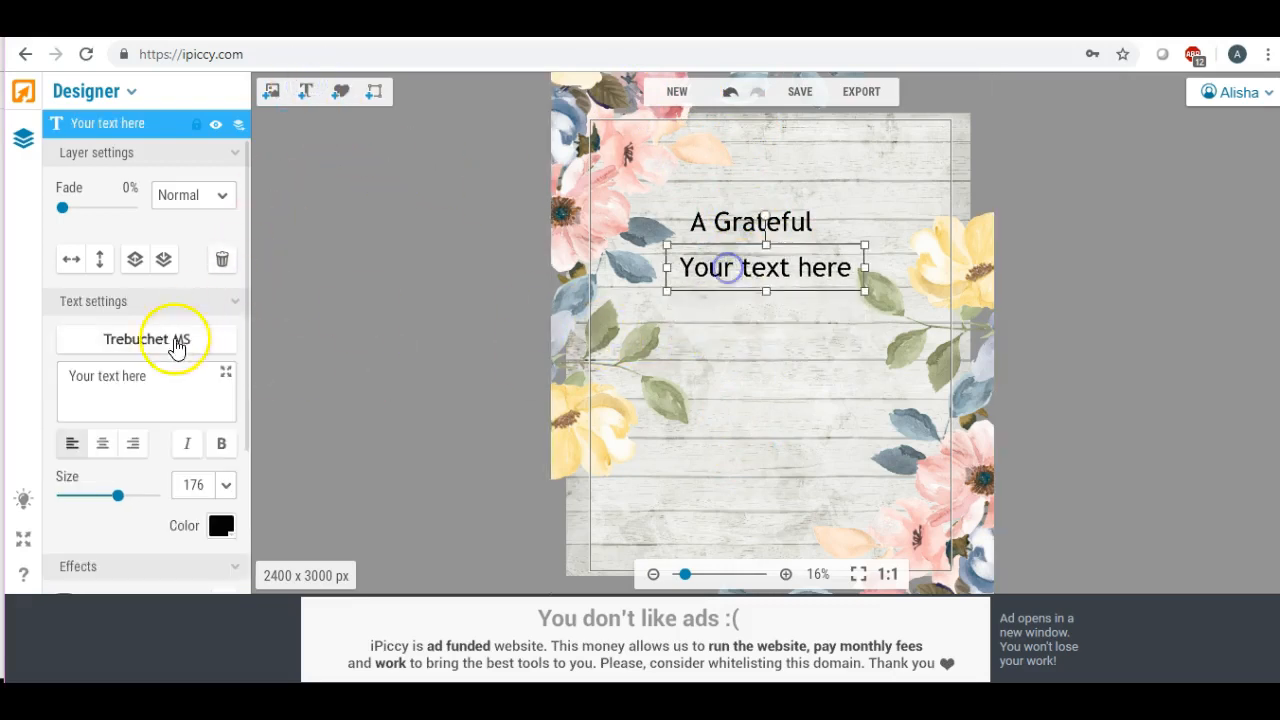
pyautogui.moveTo(164, 380); pyautogui.dragTo(62, 376)
pyautogui.write('Heart')
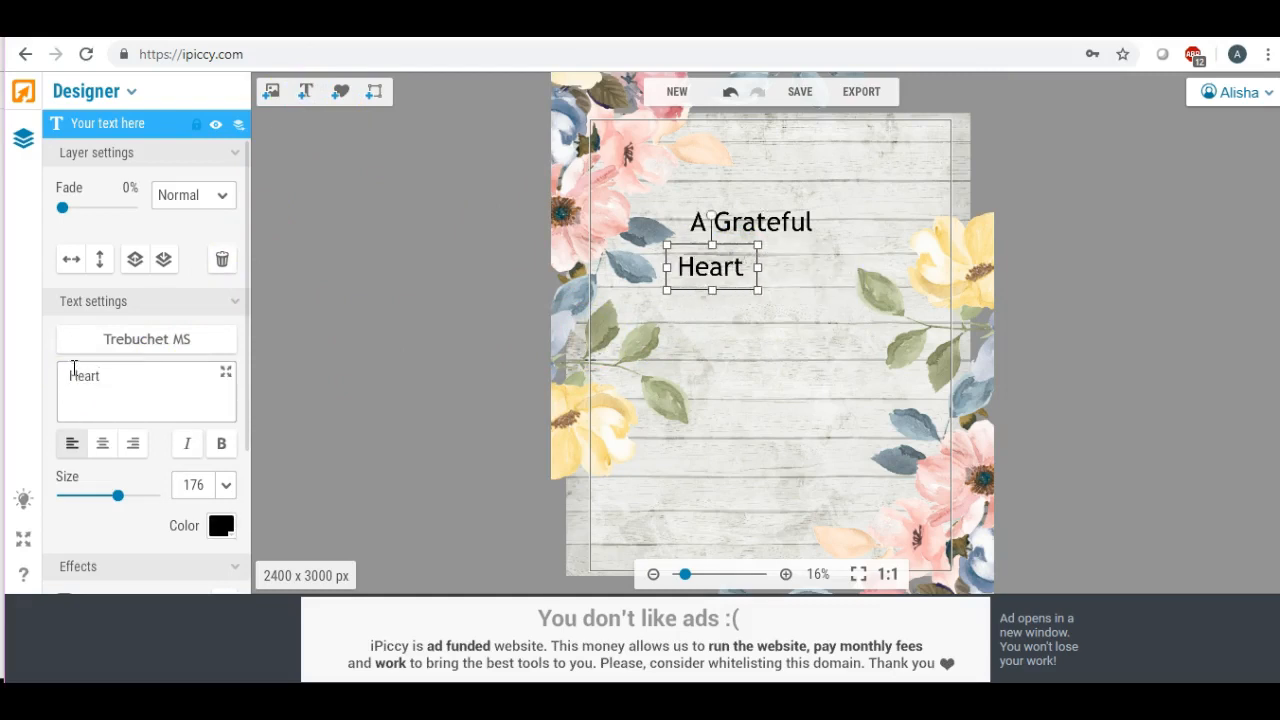
pyautogui.click(667, 329)
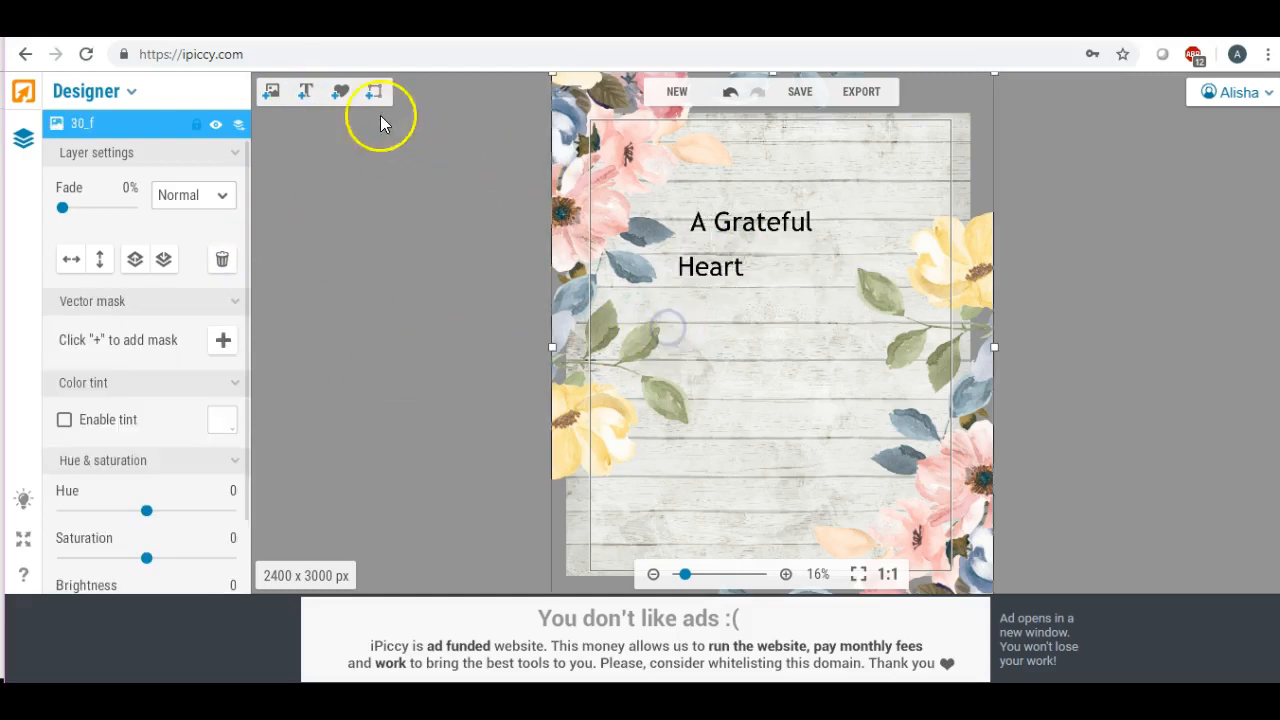
# Add a third text layer reading "Is A" in the middle of the design, below "Heart"
pyautogui.click(305, 98)
pyautogui.moveTo(143, 368); pyautogui.dragTo(22, 357)
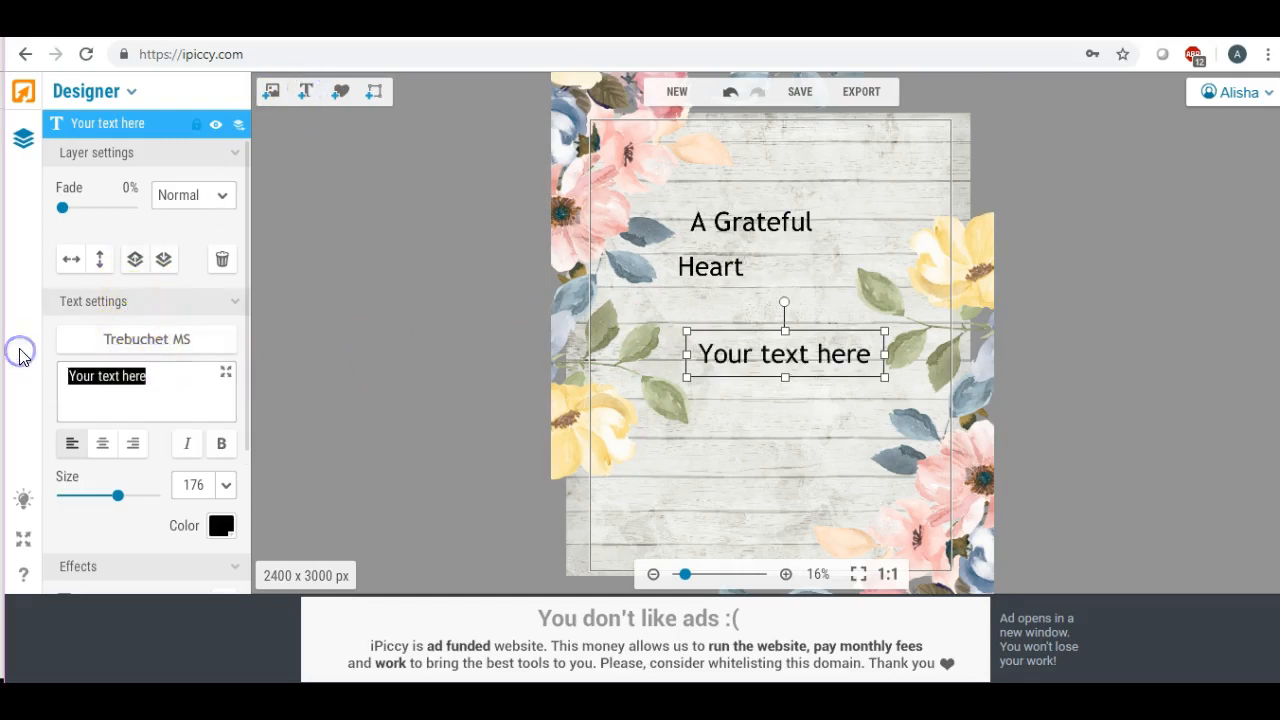
pyautogui.write('Is')
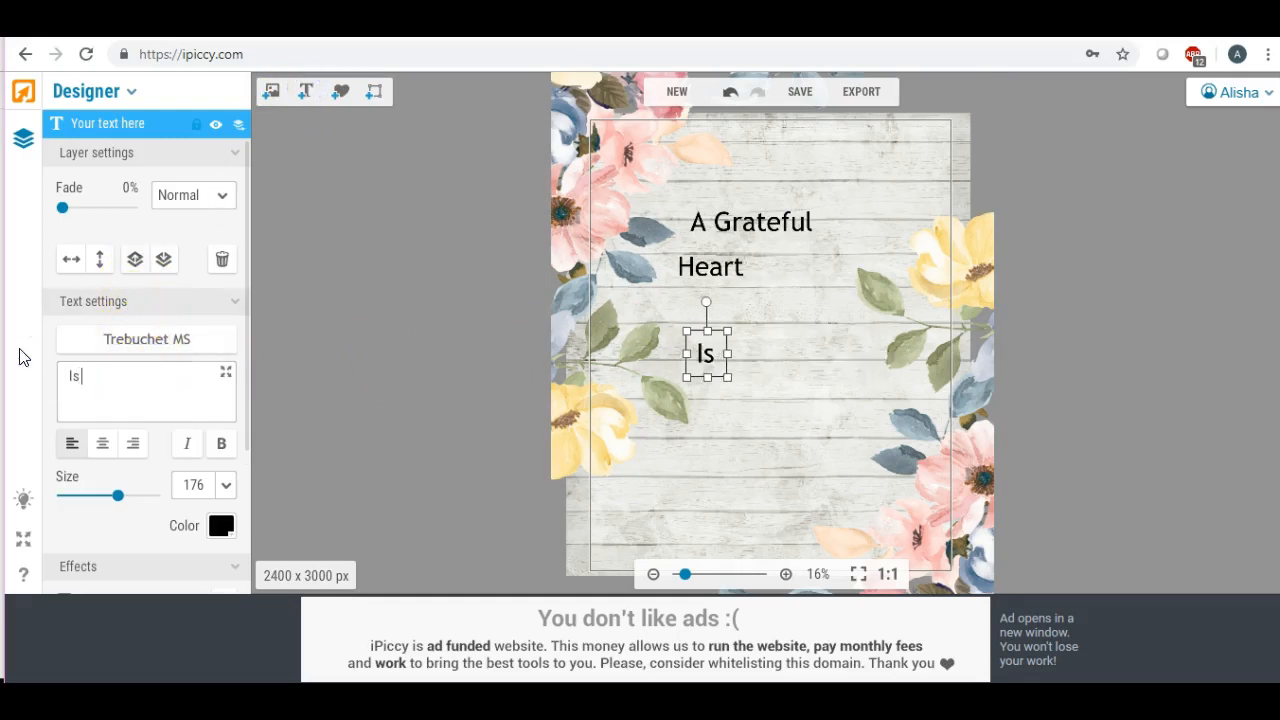
pyautogui.write(' A')
pyautogui.click(803, 437)
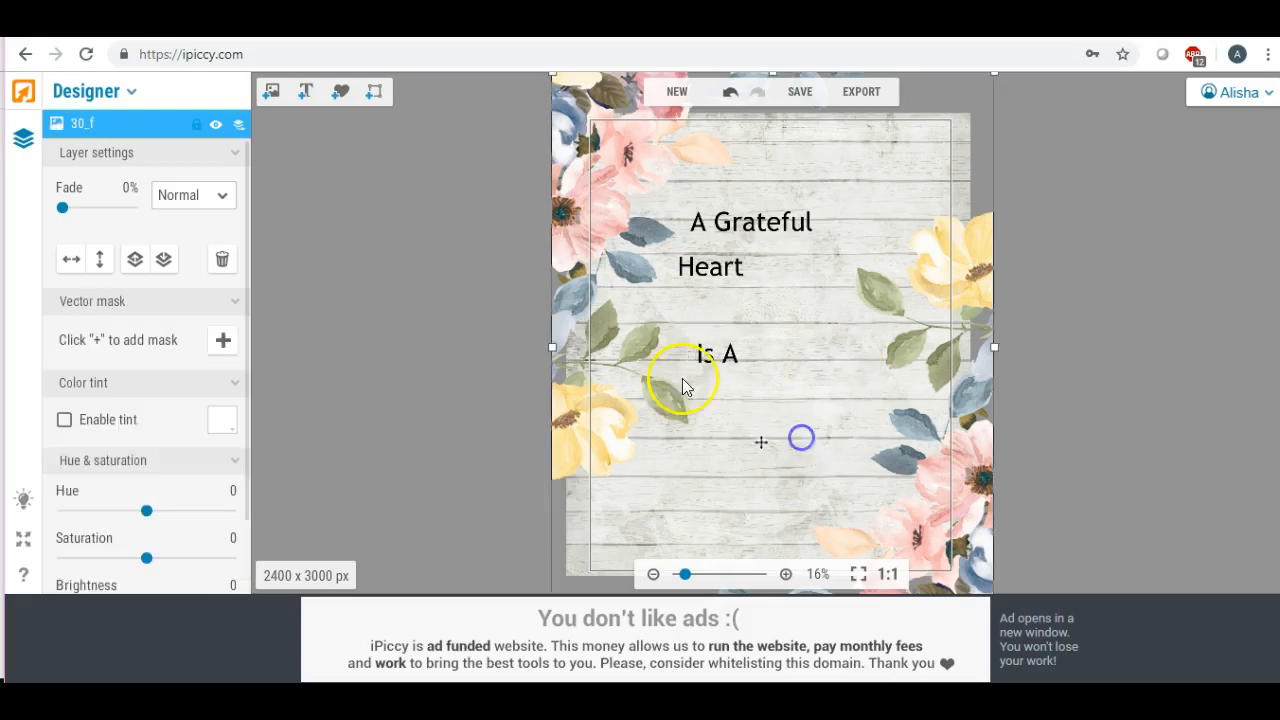
# Add a text layer reading "Magnet" and move it below "Is A"
pyautogui.click(305, 91)
pyautogui.moveTo(152, 376); pyautogui.dragTo(15, 349)
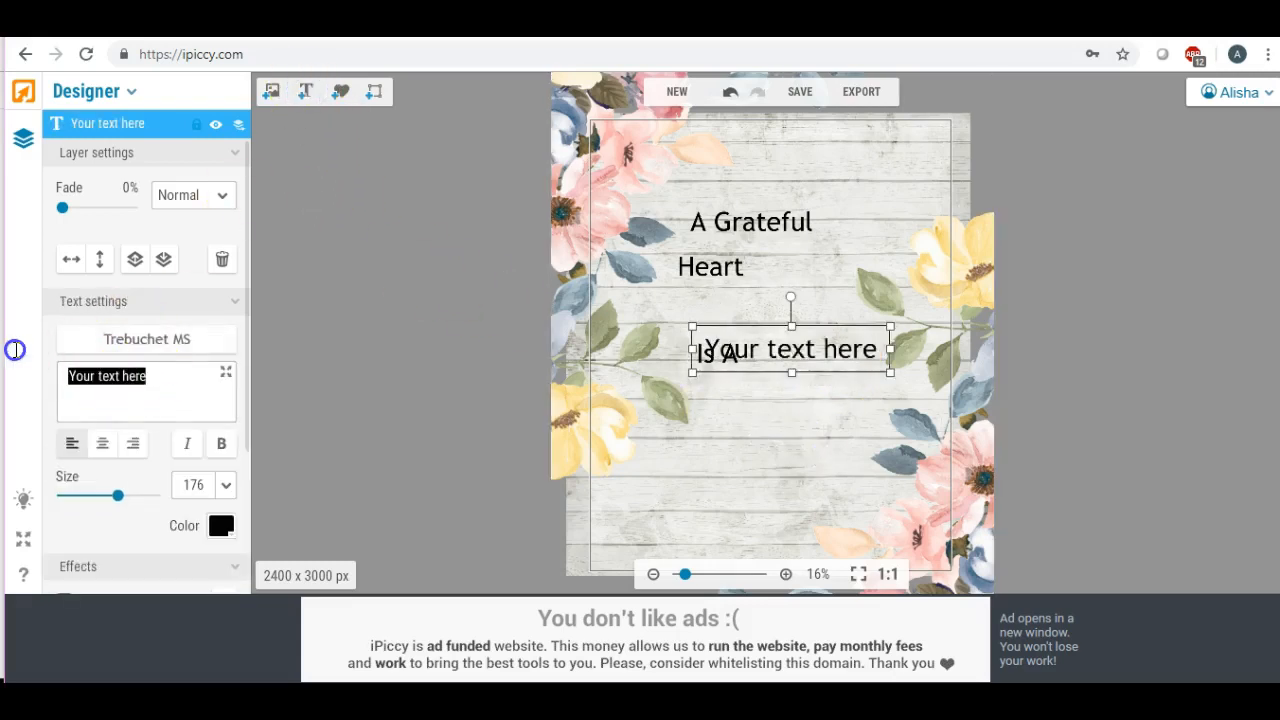
pyautogui.write('Magnet')
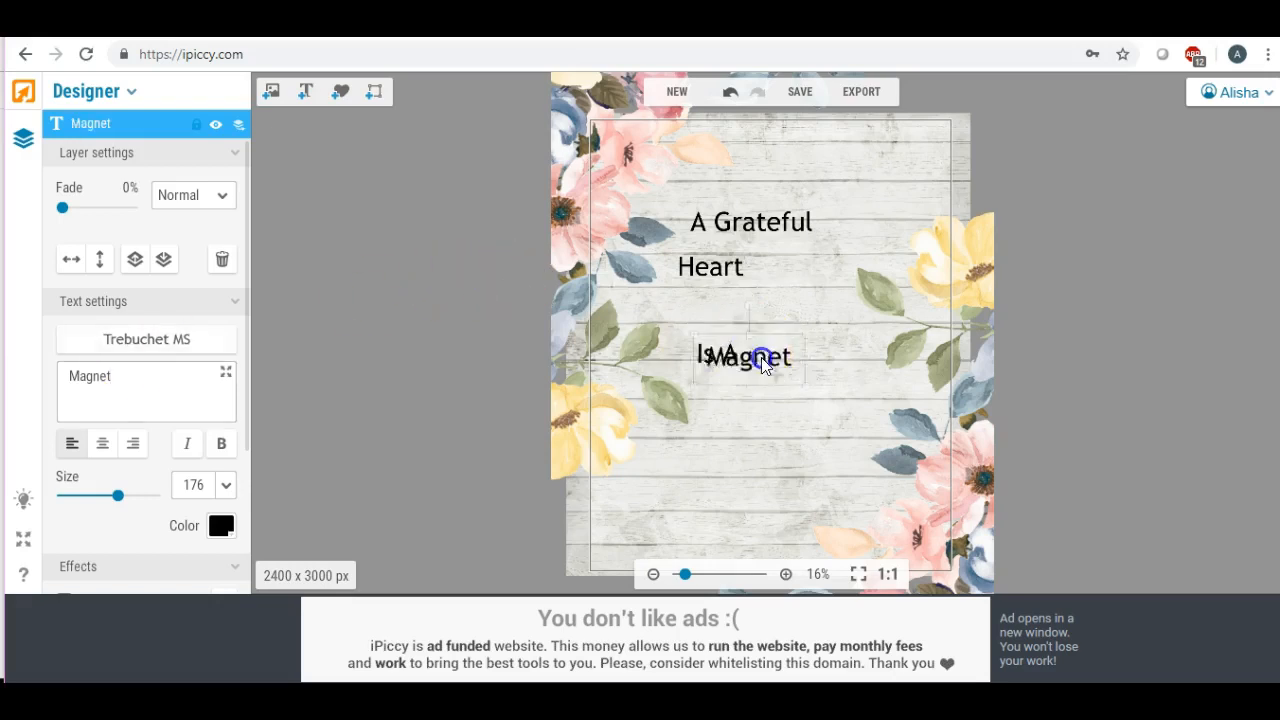
pyautogui.moveTo(712, 352); pyautogui.dragTo(714, 427)
# Move "Is A" up just beneath "Heart" and bring "Magnet" up below it
pyautogui.click(765, 320)
pyautogui.moveTo(765, 320); pyautogui.dragTo(784, 298)
pyautogui.moveTo(737, 409); pyautogui.dragTo(741, 348)
# Replace the "Magnet" wording with "For"
pyautogui.moveTo(126, 376); pyautogui.dragTo(12, 372)
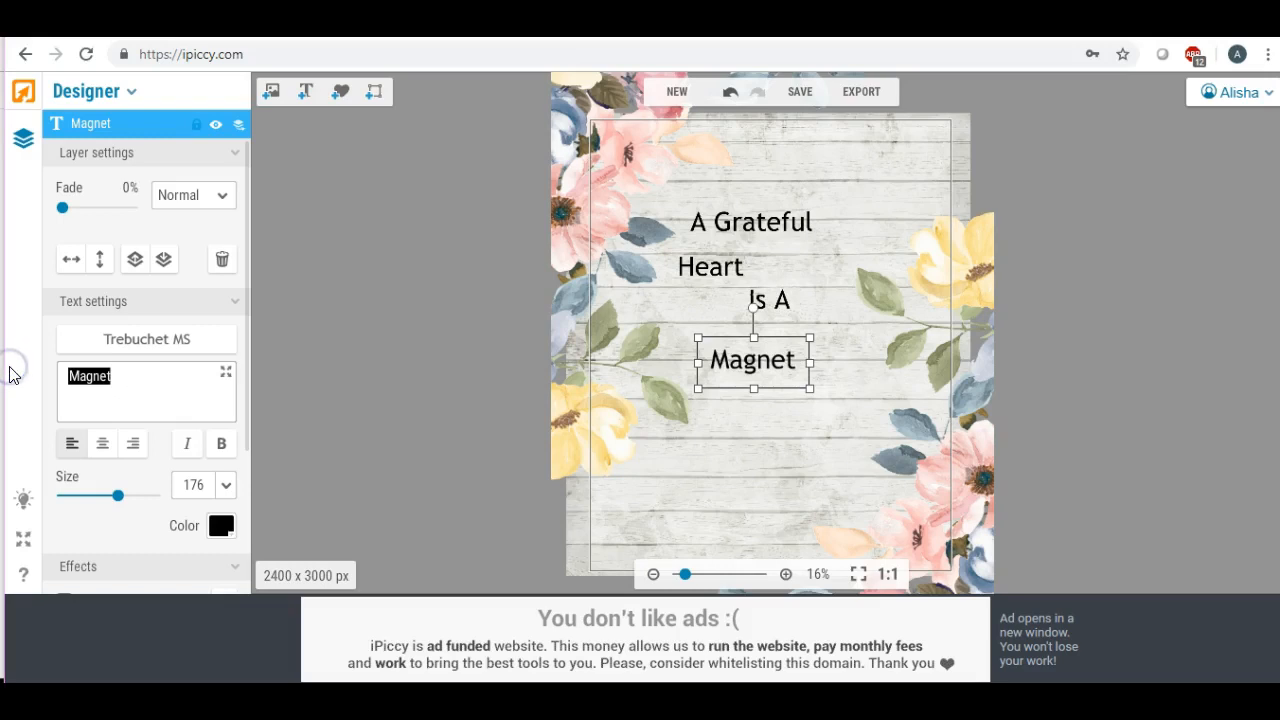
pyautogui.write('For')
pyautogui.click(120, 366)
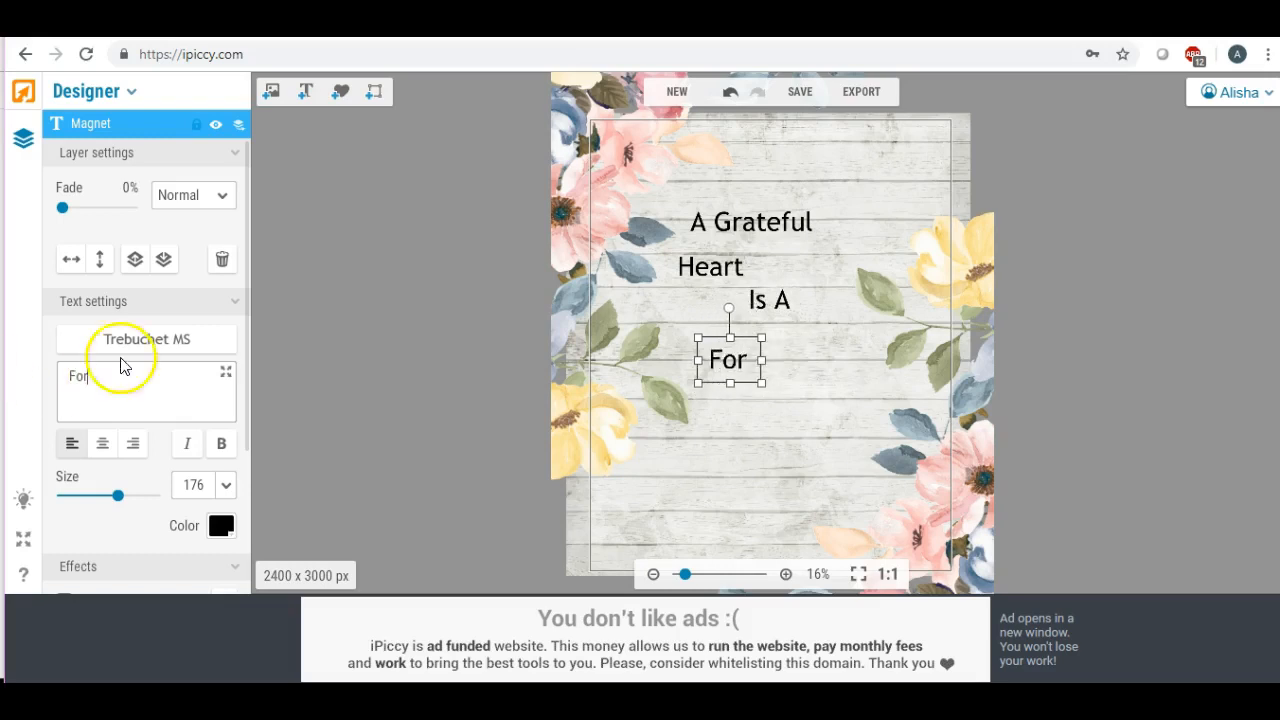
pyautogui.click(694, 426)
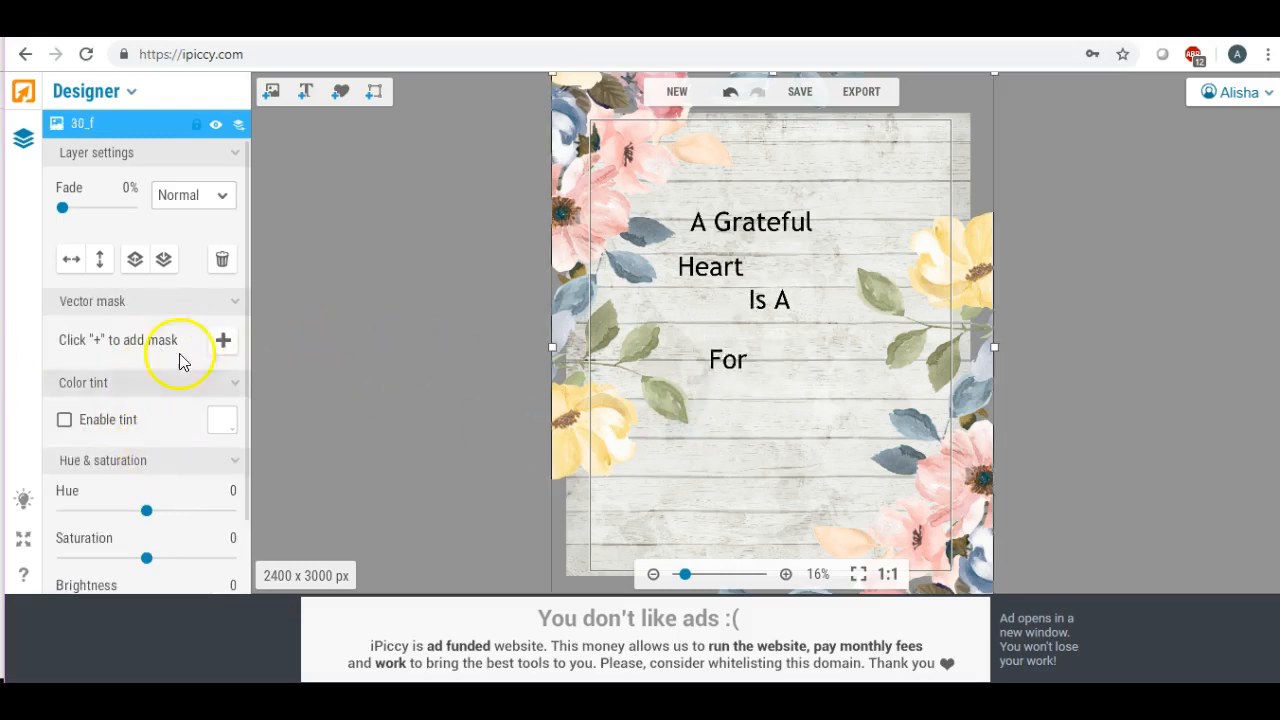
# Add a text layer reading "Miracles" below "For", and shift "A Grateful" slightly up and to the right
pyautogui.click(305, 92)
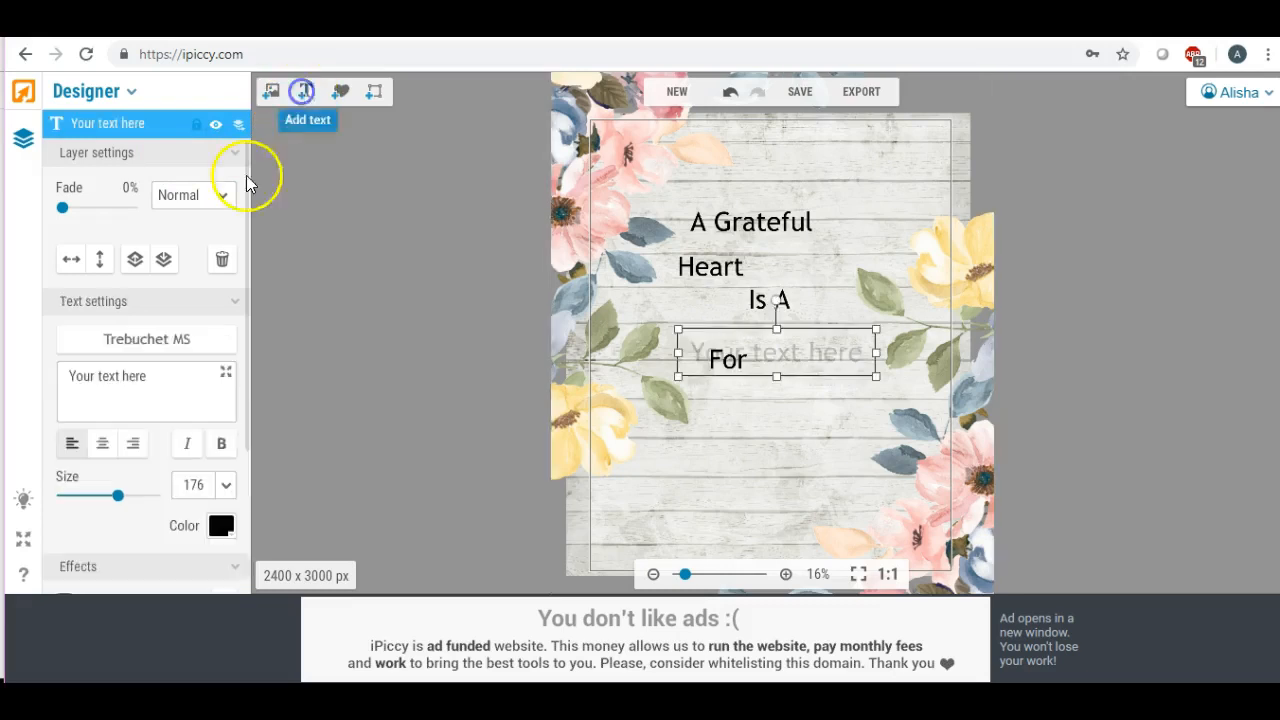
pyautogui.tripleClick(157, 371)
pyautogui.write('Mi')
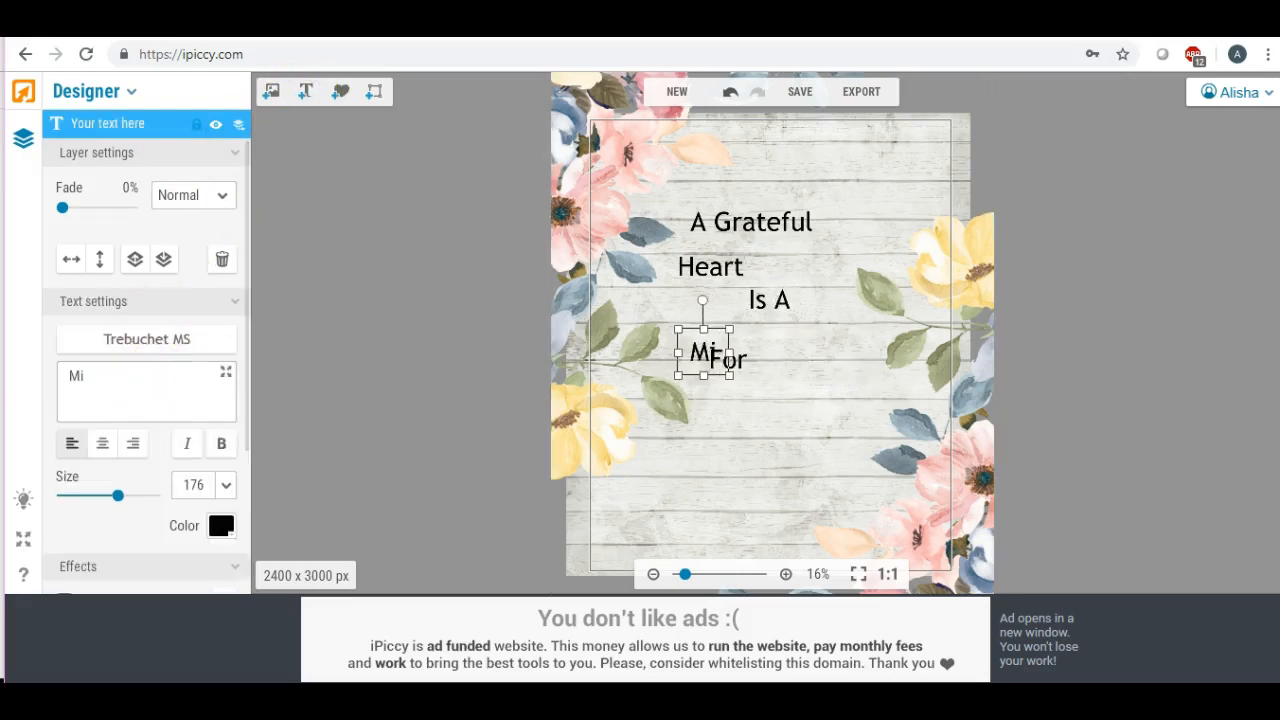
pyautogui.write('racles')
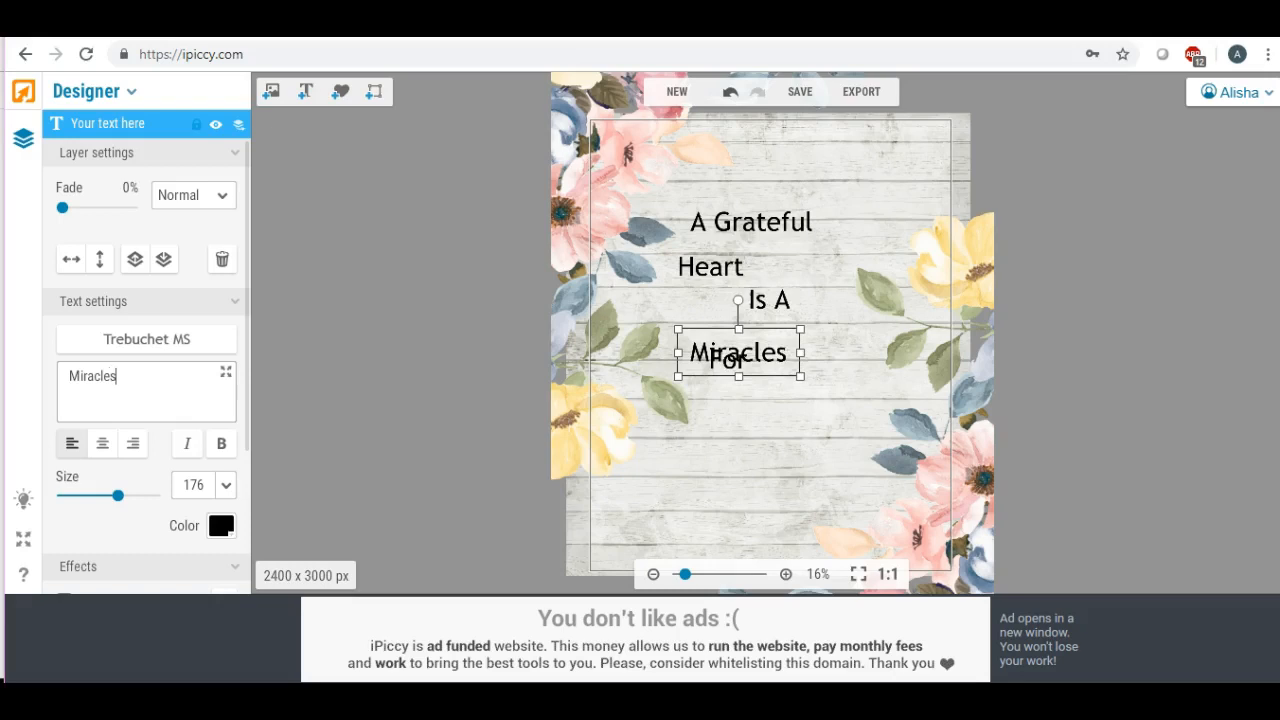
pyautogui.moveTo(771, 354); pyautogui.dragTo(778, 423)
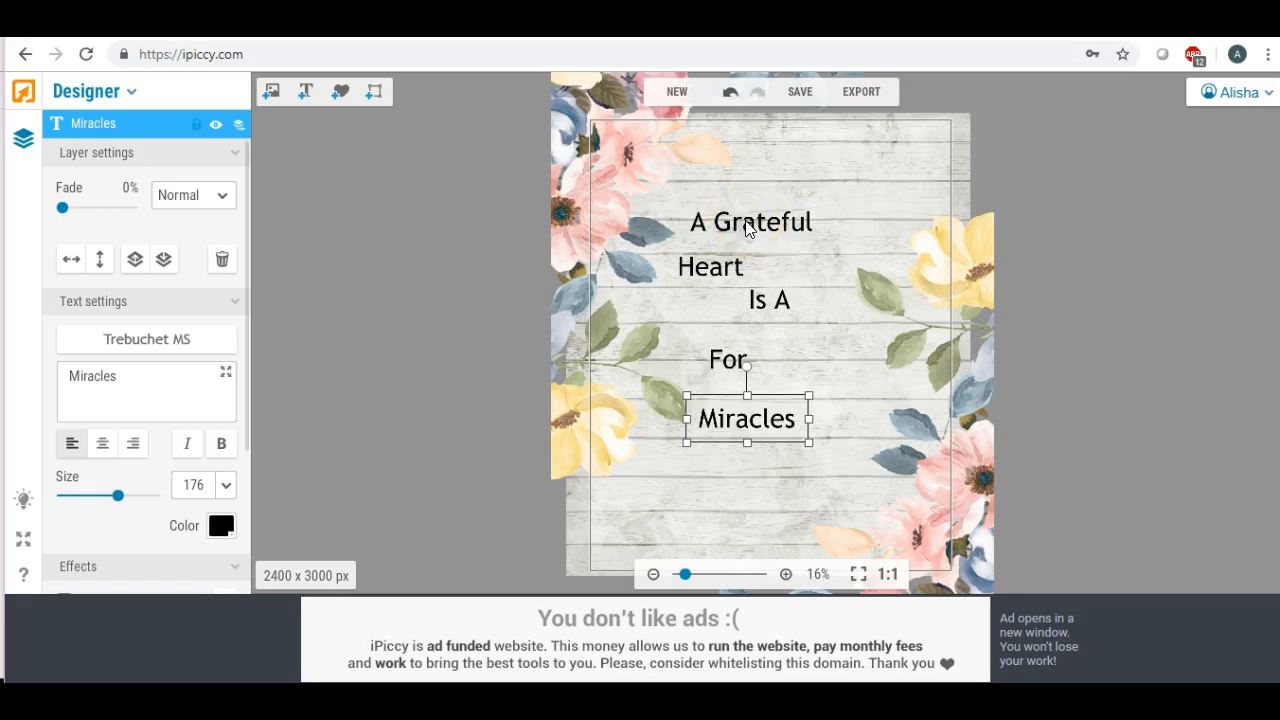
pyautogui.click(748, 226)
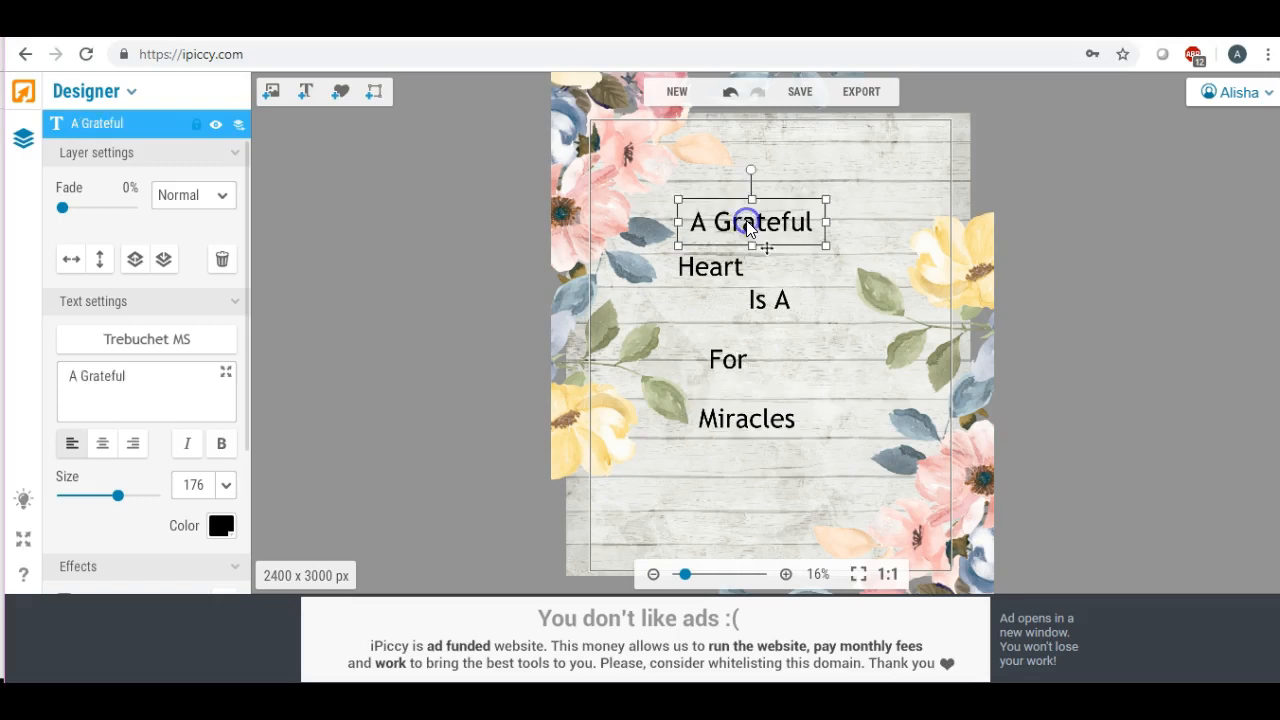
pyautogui.moveTo(752, 224); pyautogui.dragTo(758, 213)
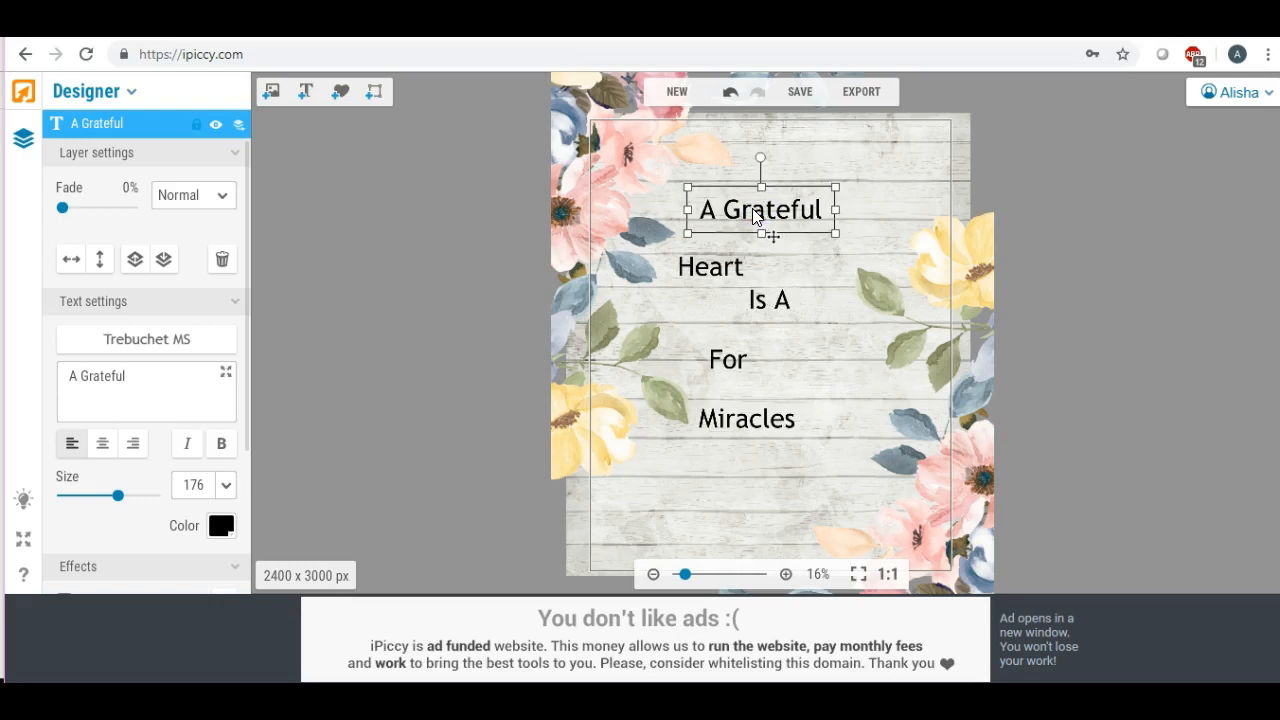
# Browse the online and local fonts for a new typeface for the "A Grateful" text
pyautogui.click(155, 341)
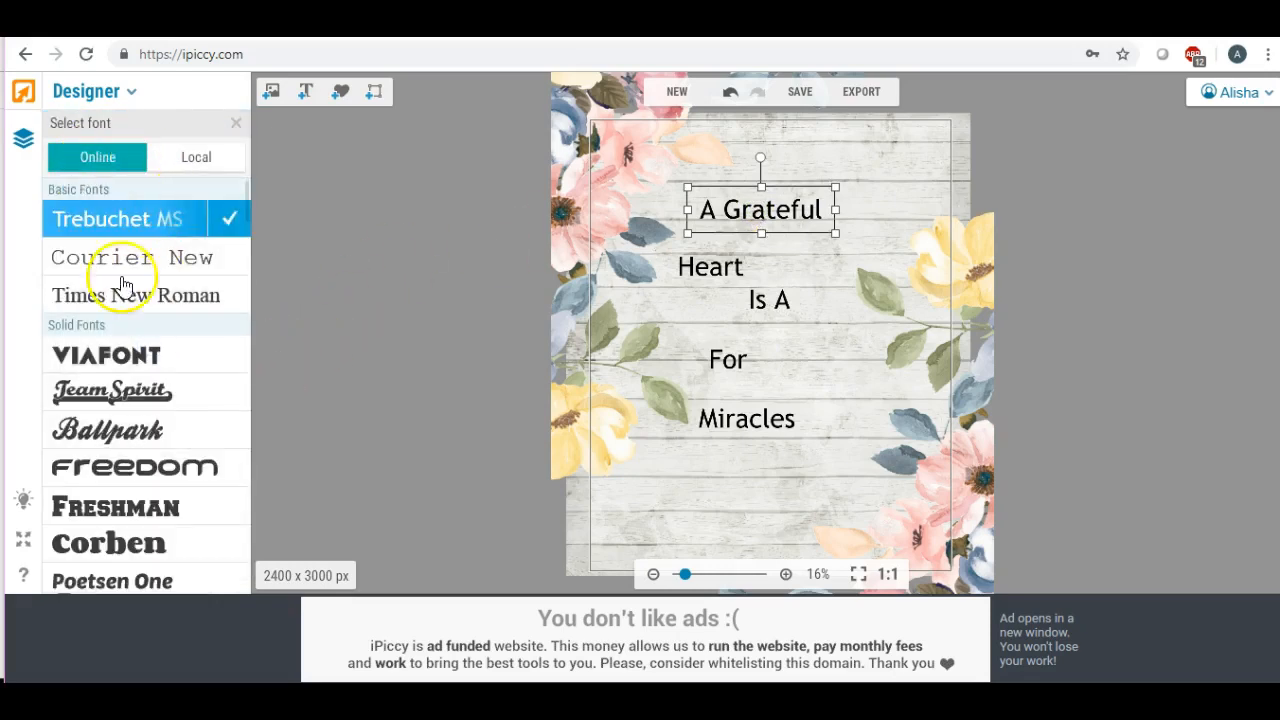
pyautogui.scroll(-5, 140, 290)
pyautogui.scroll(-3, 127, 295)
pyautogui.scroll(10, 140, 250)
pyautogui.click(196, 162)
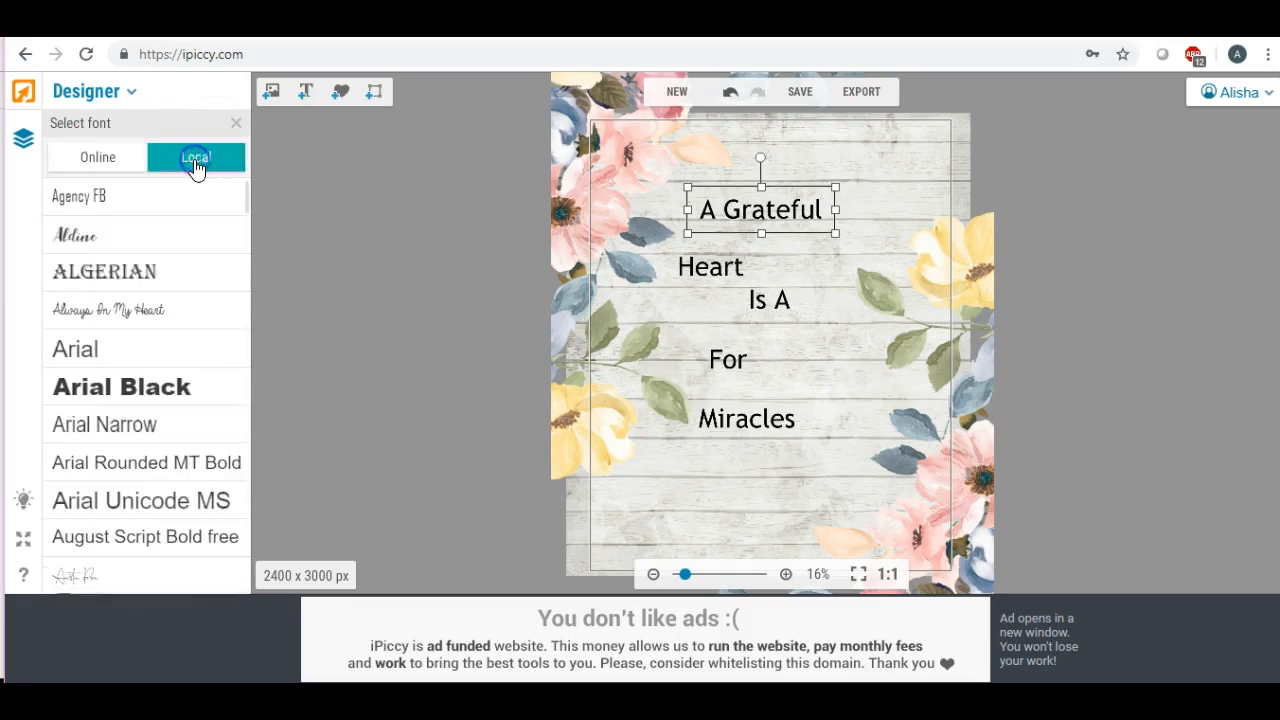
pyautogui.scroll(-6, 138, 281)
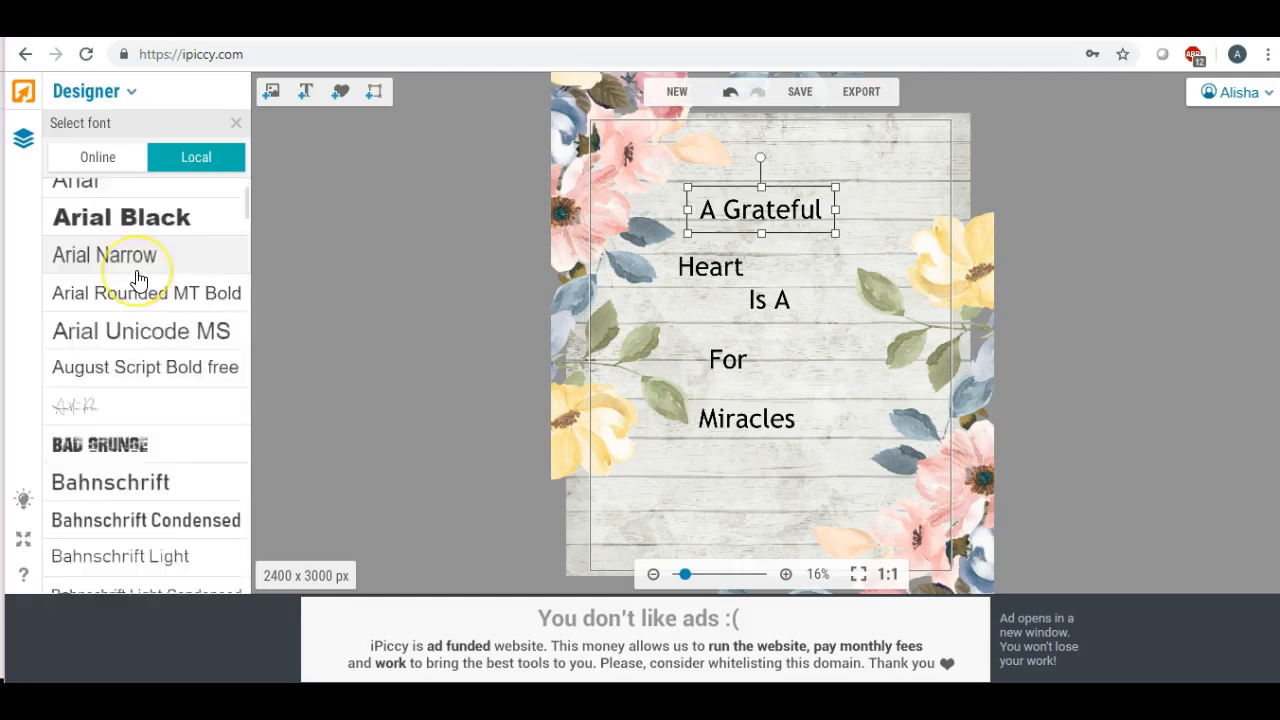
pyautogui.scroll(-1, 138, 281)
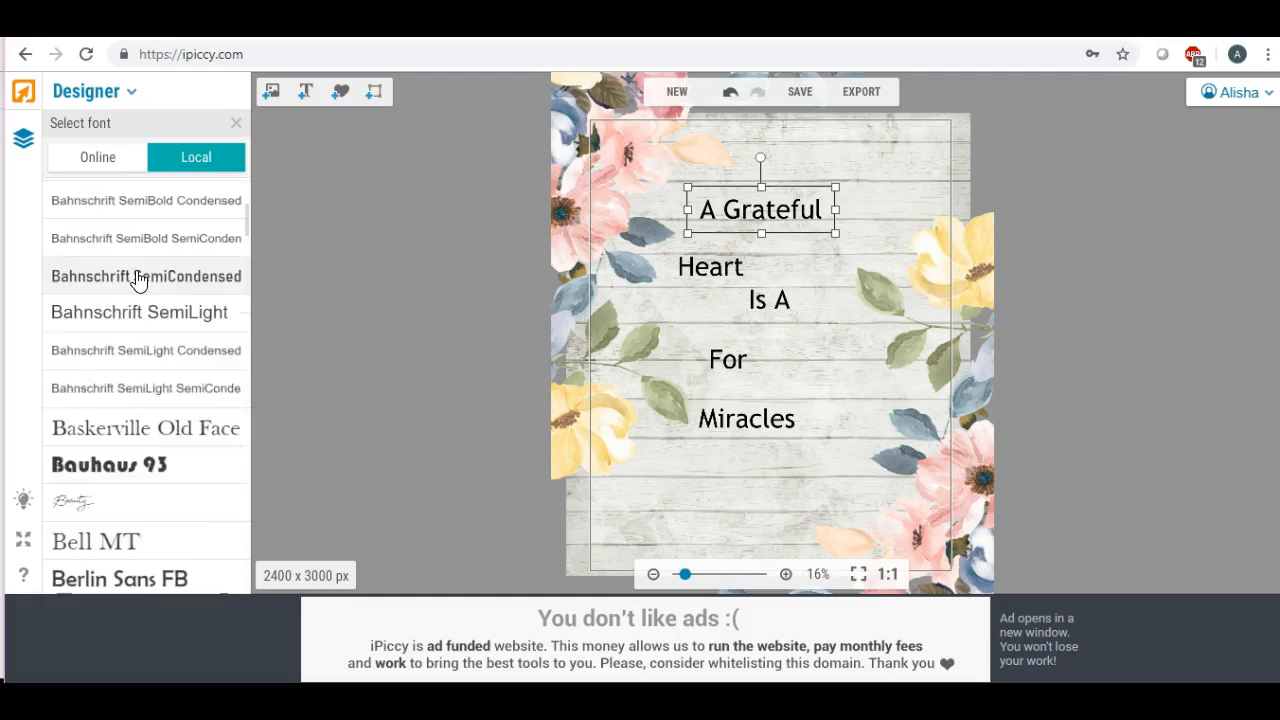
pyautogui.scroll(-1, 138, 281)
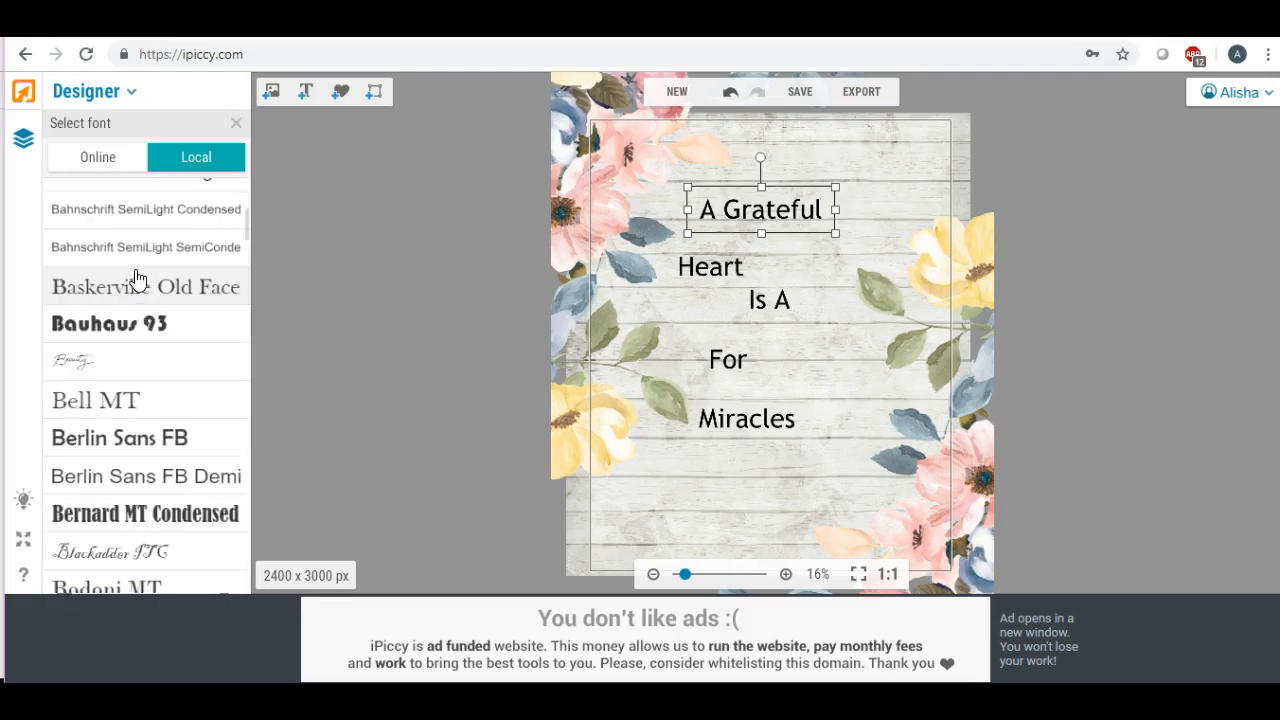
pyautogui.scroll(-4, 138, 281)
pyautogui.scroll(-3, 136, 281)
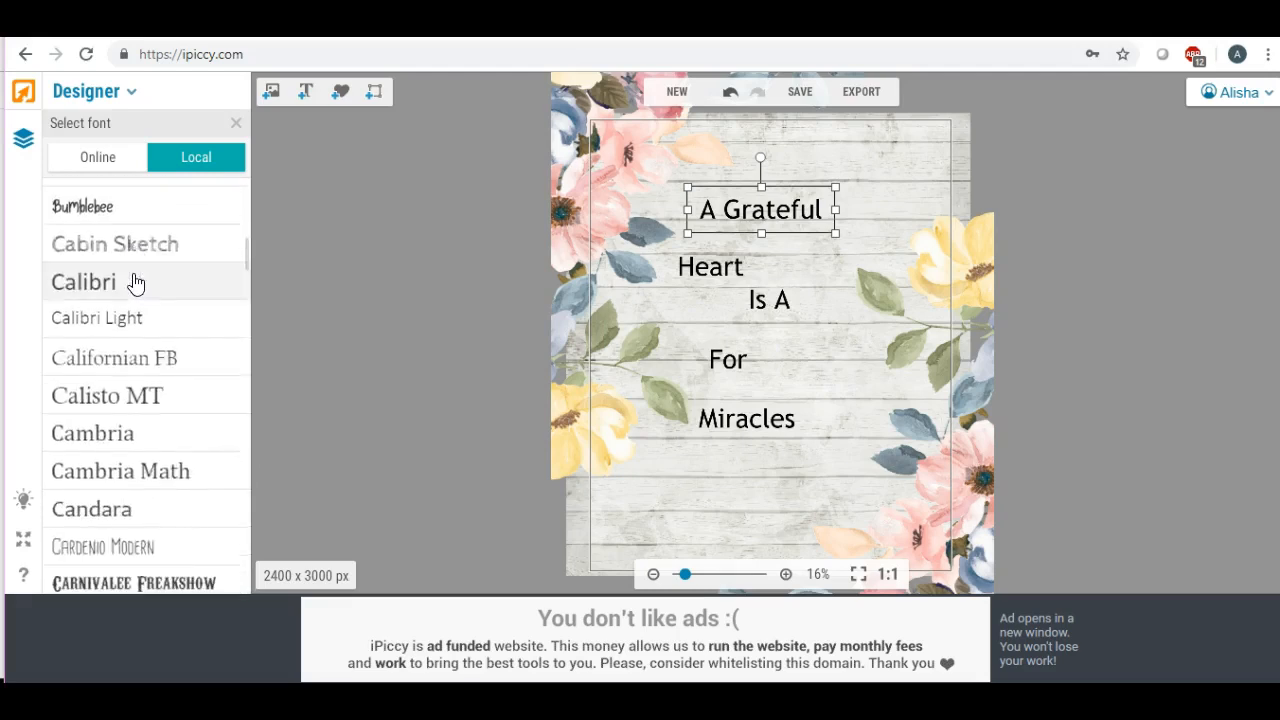
pyautogui.scroll(-1, 136, 283)
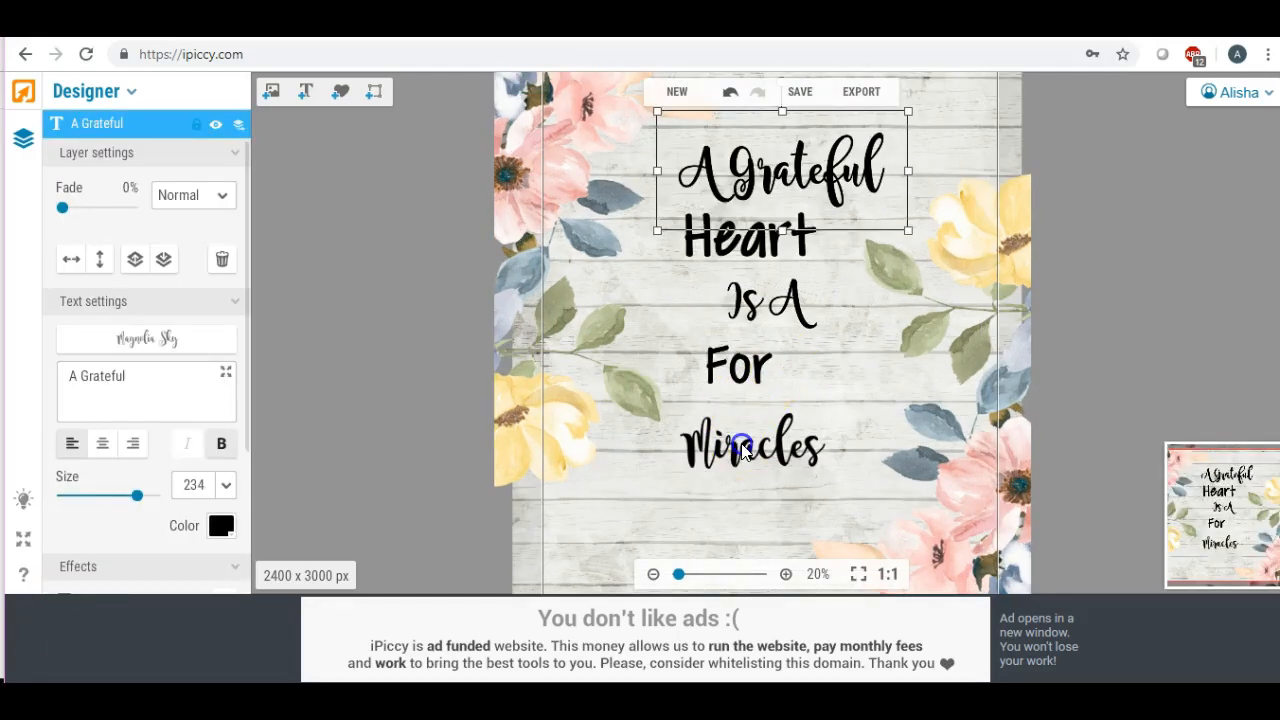
# Move "Miracles" and "For" lower to open a gap beneath "Is A", and select the "Heart" text
pyautogui.moveTo(742, 450); pyautogui.dragTo(737, 477)
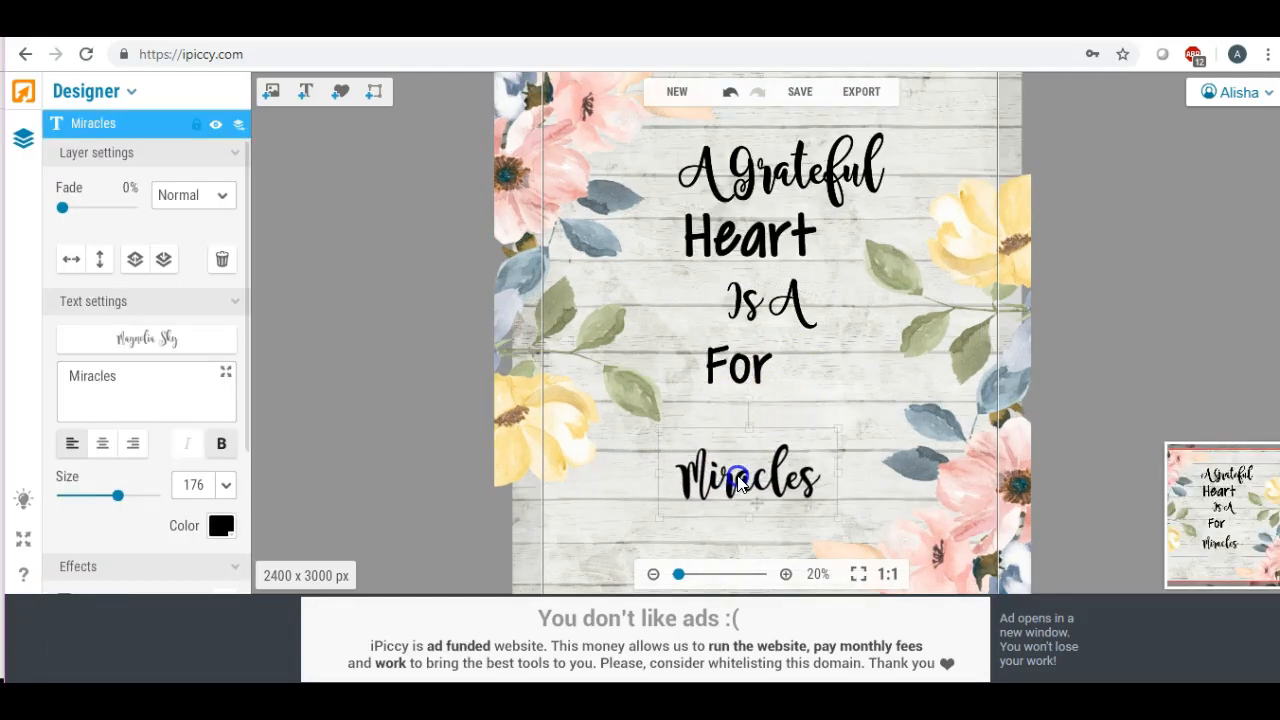
pyautogui.click(742, 373)
pyautogui.moveTo(742, 373); pyautogui.dragTo(768, 401)
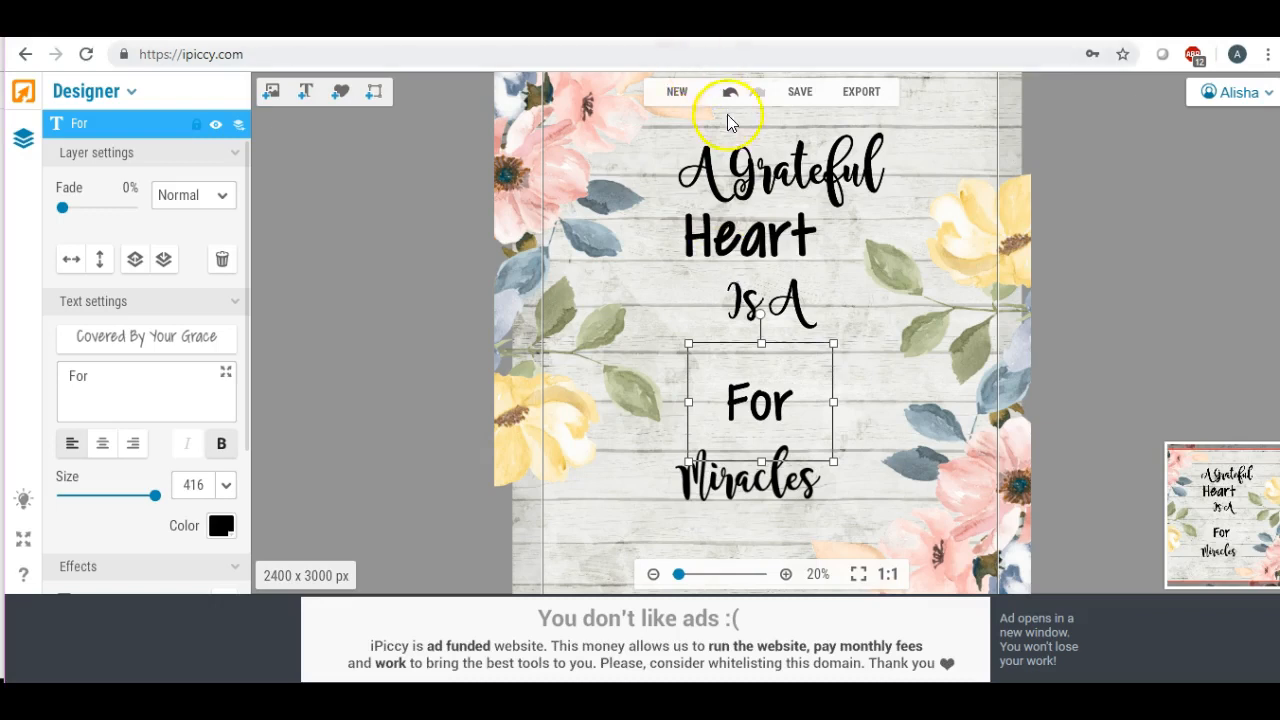
pyautogui.click(752, 186)
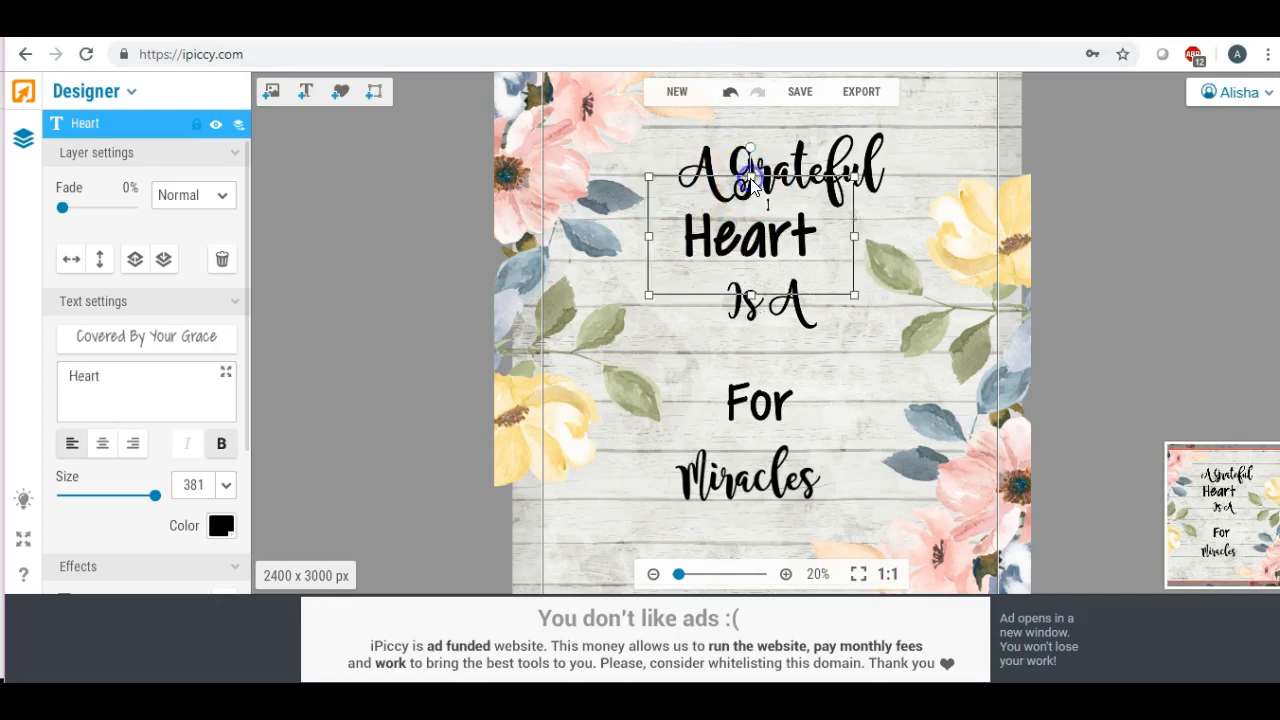
# Fit the whole canvas in view and nudge the "Heart" text slightly lower beneath "A Grateful"
pyautogui.click(776, 158)
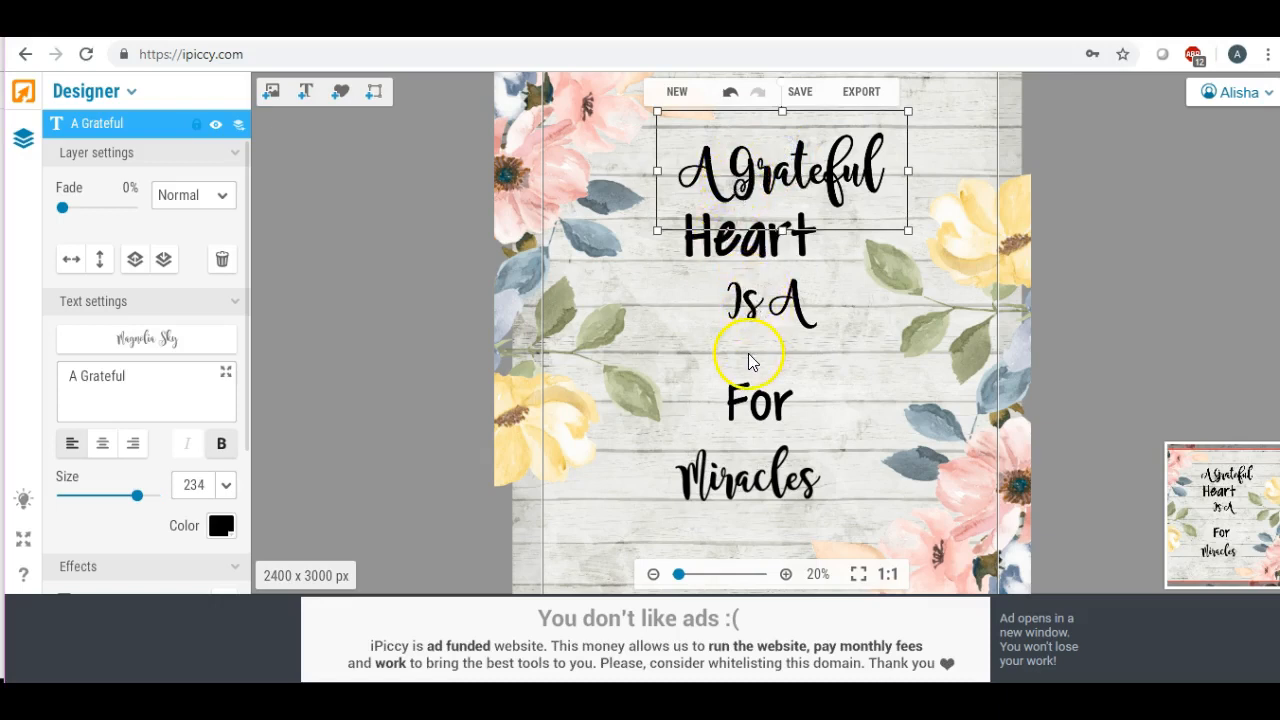
pyautogui.click(653, 574)
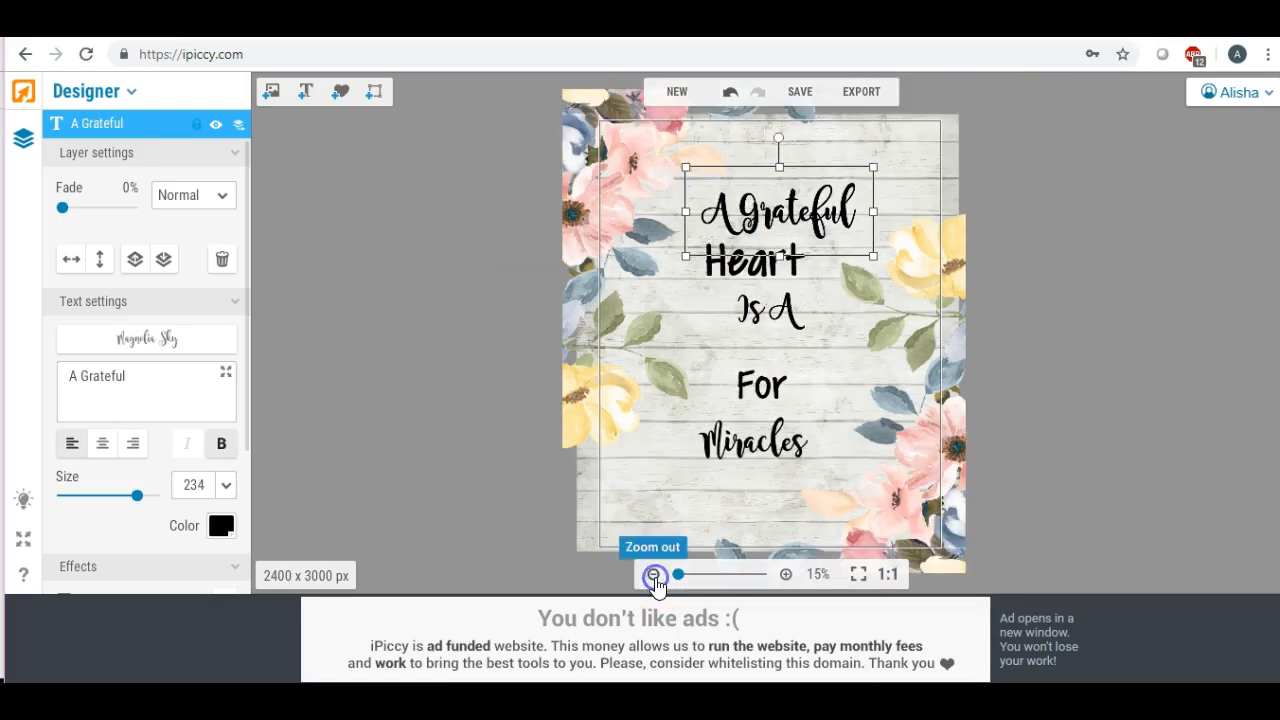
pyautogui.click(748, 218)
pyautogui.moveTo(748, 218); pyautogui.dragTo(750, 224)
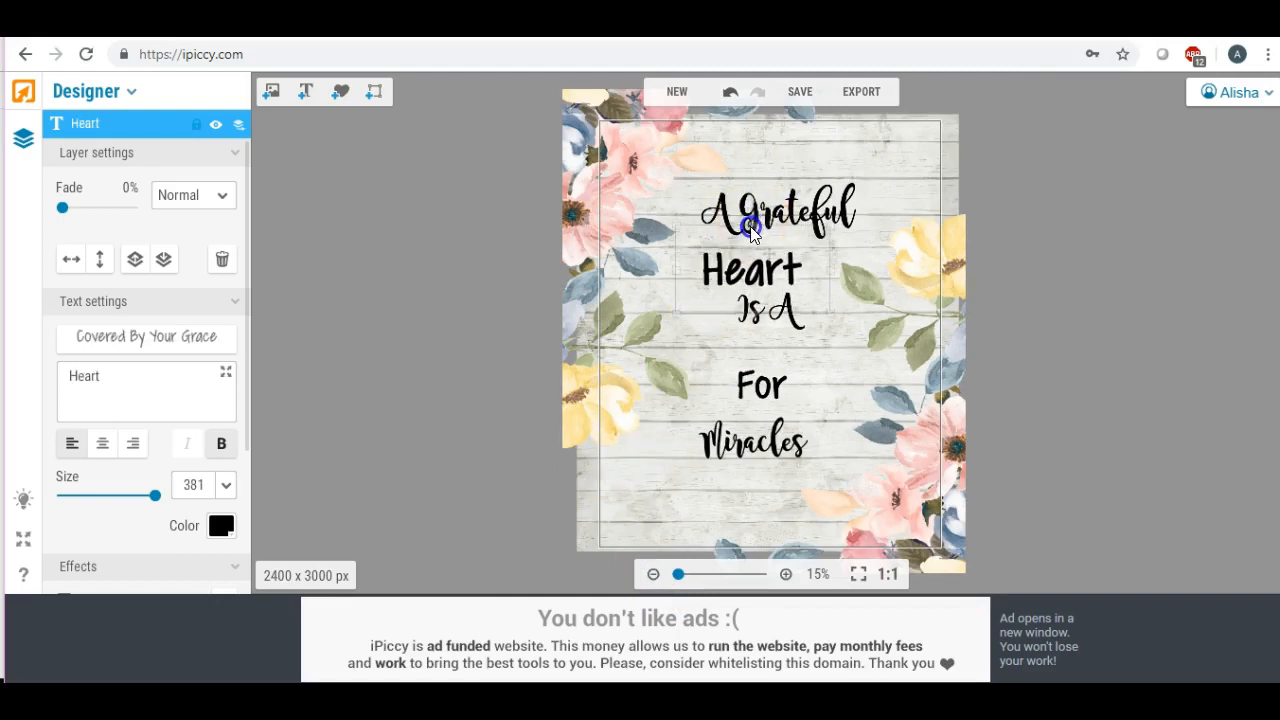
# Move "Is A" lower to widen the gap beneath "Heart", and enlarge its text
pyautogui.click(772, 330)
pyautogui.moveTo(773, 333); pyautogui.dragTo(951, 555)
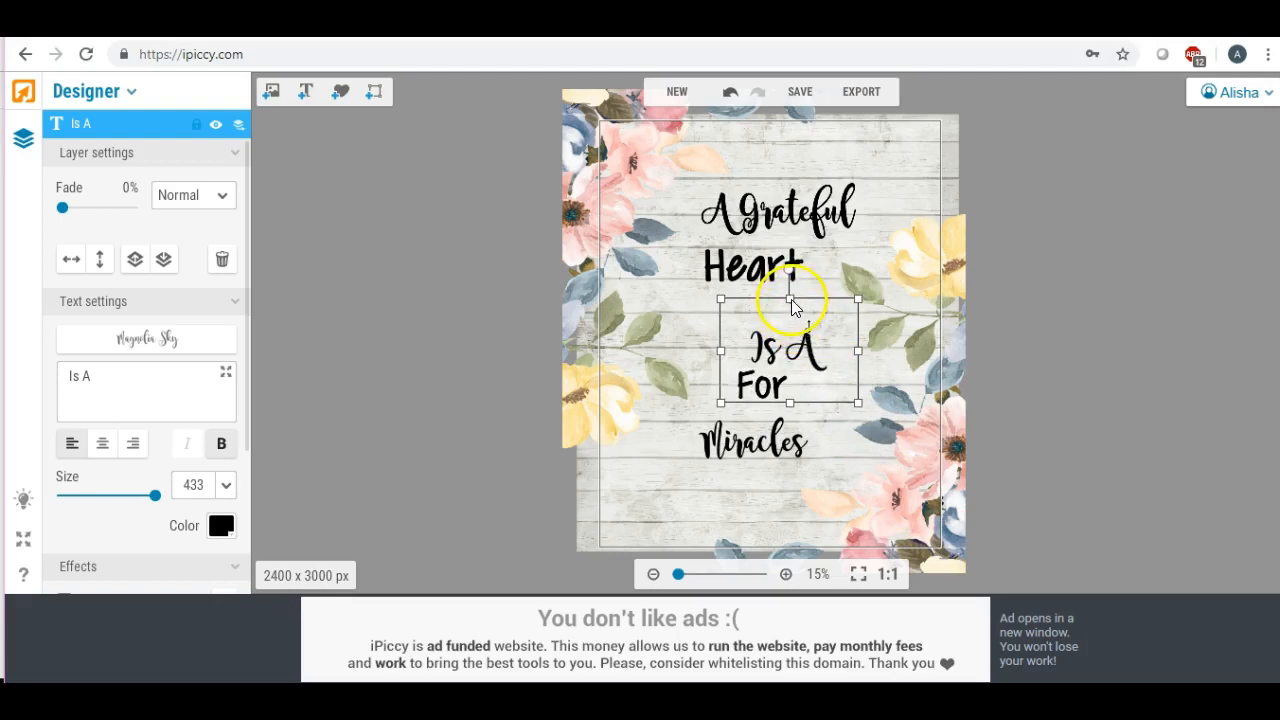
pyautogui.moveTo(791, 299); pyautogui.dragTo(789, 240)
pyautogui.moveTo(721, 335); pyautogui.dragTo(663, 334)
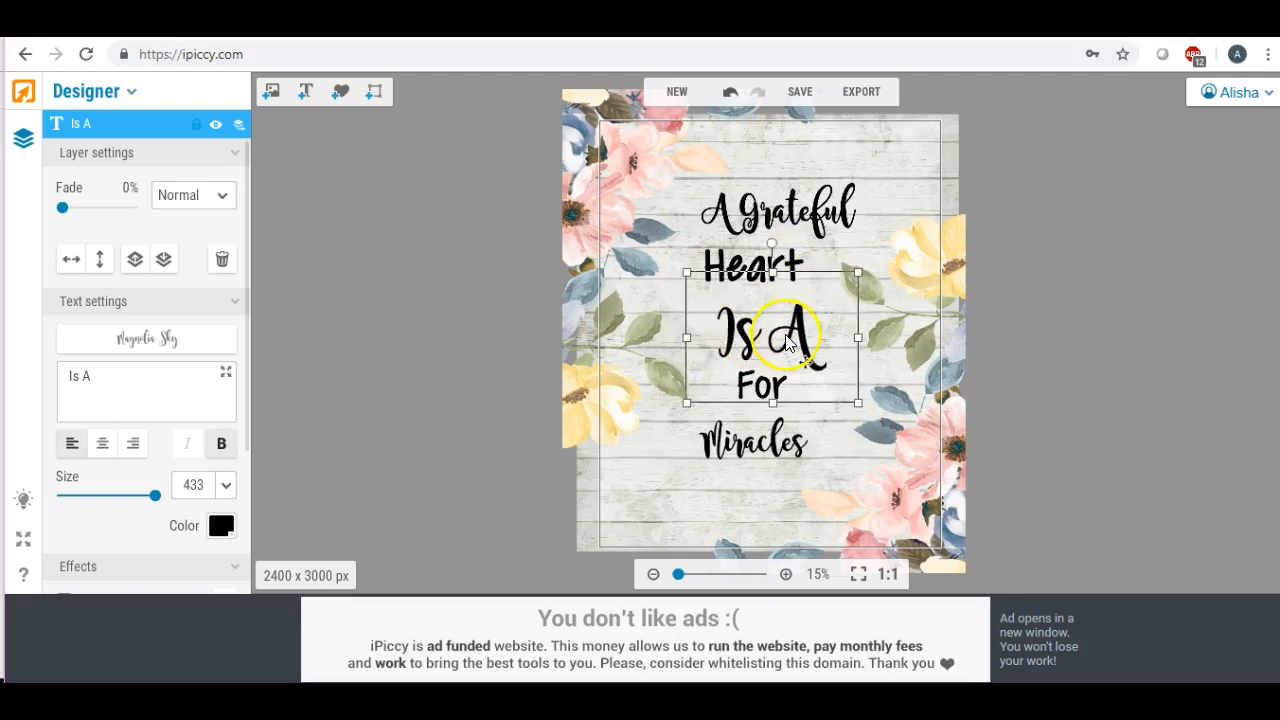
pyautogui.moveTo(776, 272); pyautogui.dragTo(774, 288)
pyautogui.moveTo(778, 342); pyautogui.dragTo(773, 358)
# Move "Miracles" lower, enlarge it, and center it beneath "For"
pyautogui.moveTo(748, 462); pyautogui.dragTo(725, 503)
pyautogui.moveTo(666, 442); pyautogui.dragTo(638, 418)
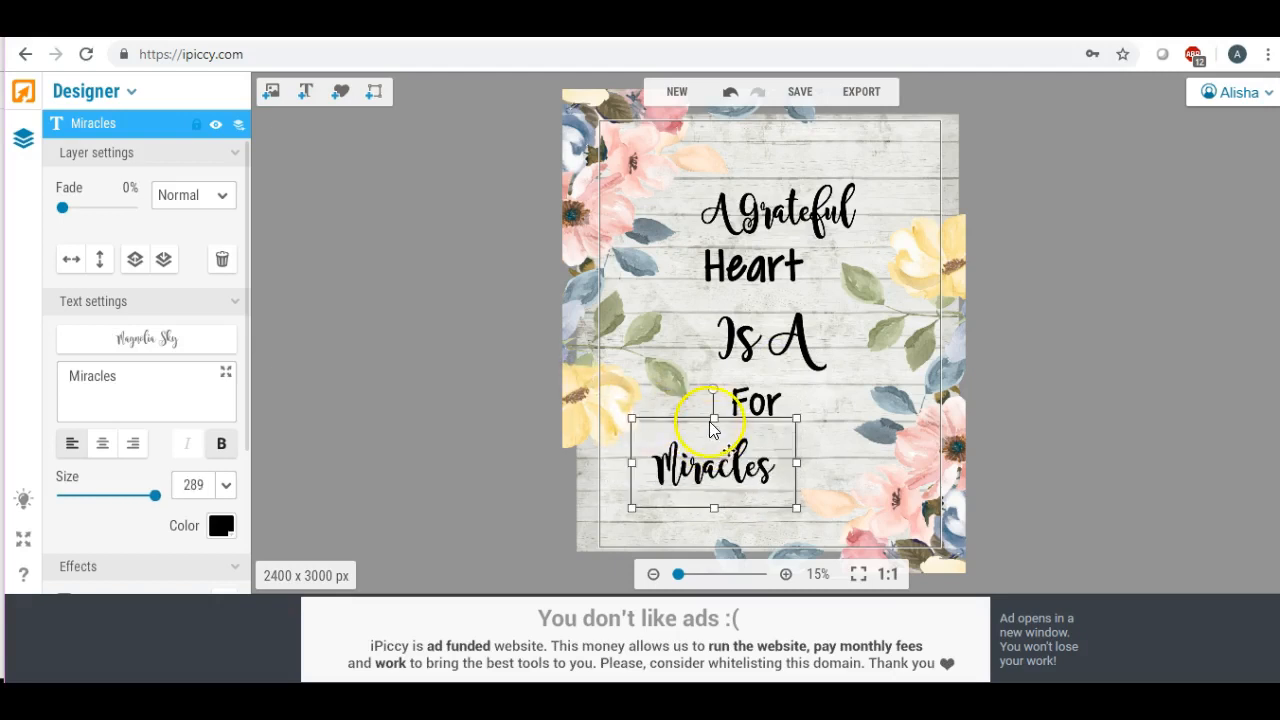
pyautogui.moveTo(798, 455); pyautogui.dragTo(860, 456)
pyautogui.moveTo(757, 482)
pyautogui.mouseDown()
pyautogui.moveTo(738, 458)
pyautogui.moveTo(758, 475)
pyautogui.mouseUp()
# Lower "For" to just above "Miracles" and enlarge it slightly
pyautogui.click(758, 403)
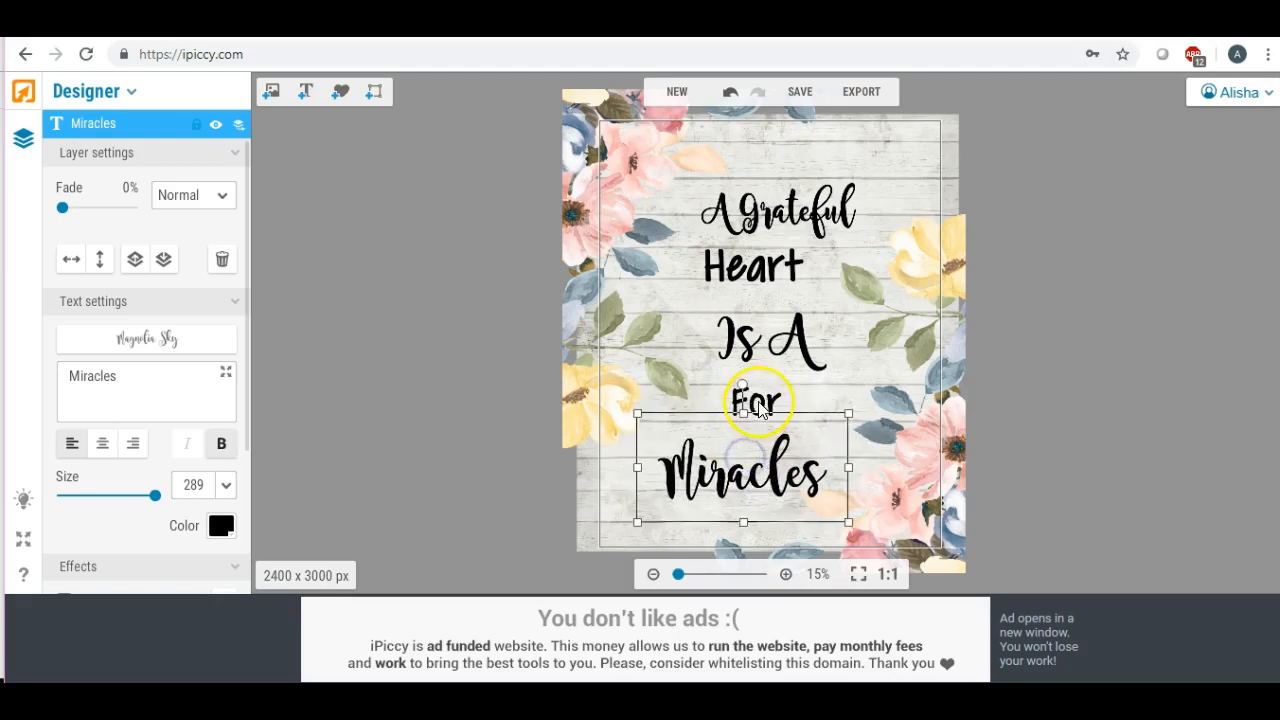
pyautogui.moveTo(760, 405); pyautogui.dragTo(756, 415)
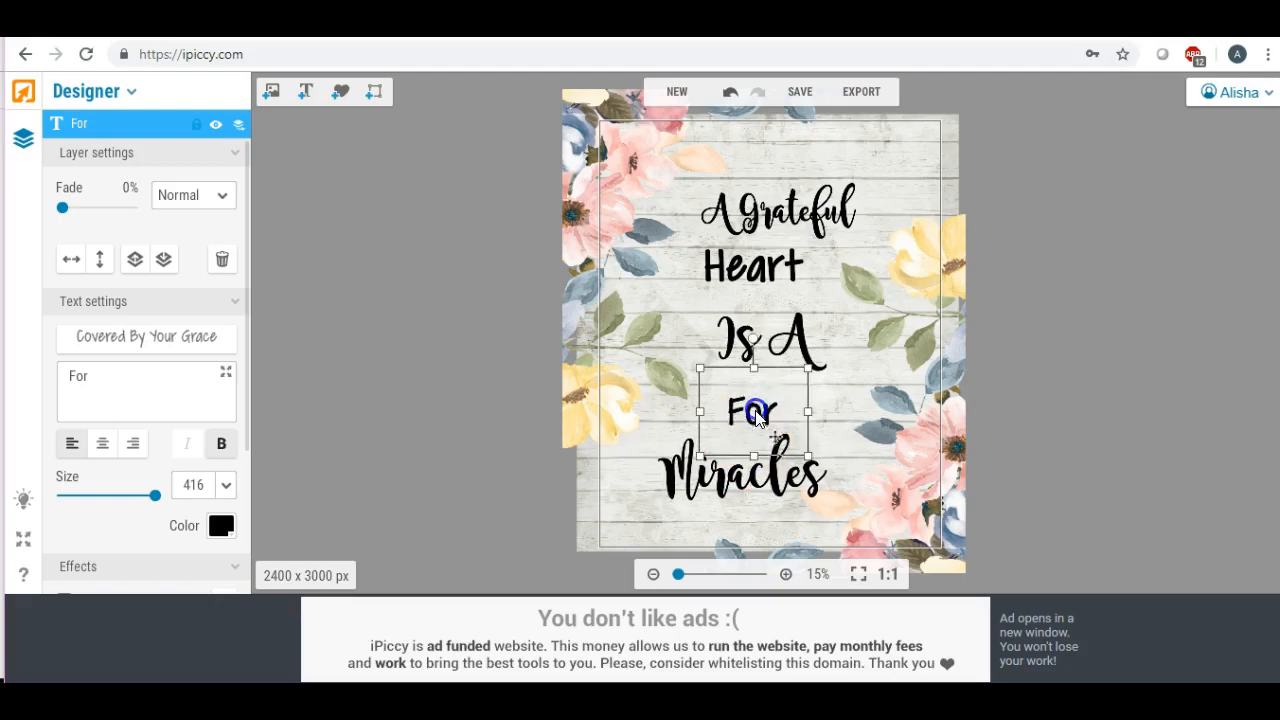
pyautogui.moveTo(754, 460); pyautogui.dragTo(757, 480)
pyautogui.moveTo(707, 427); pyautogui.dragTo(666, 410)
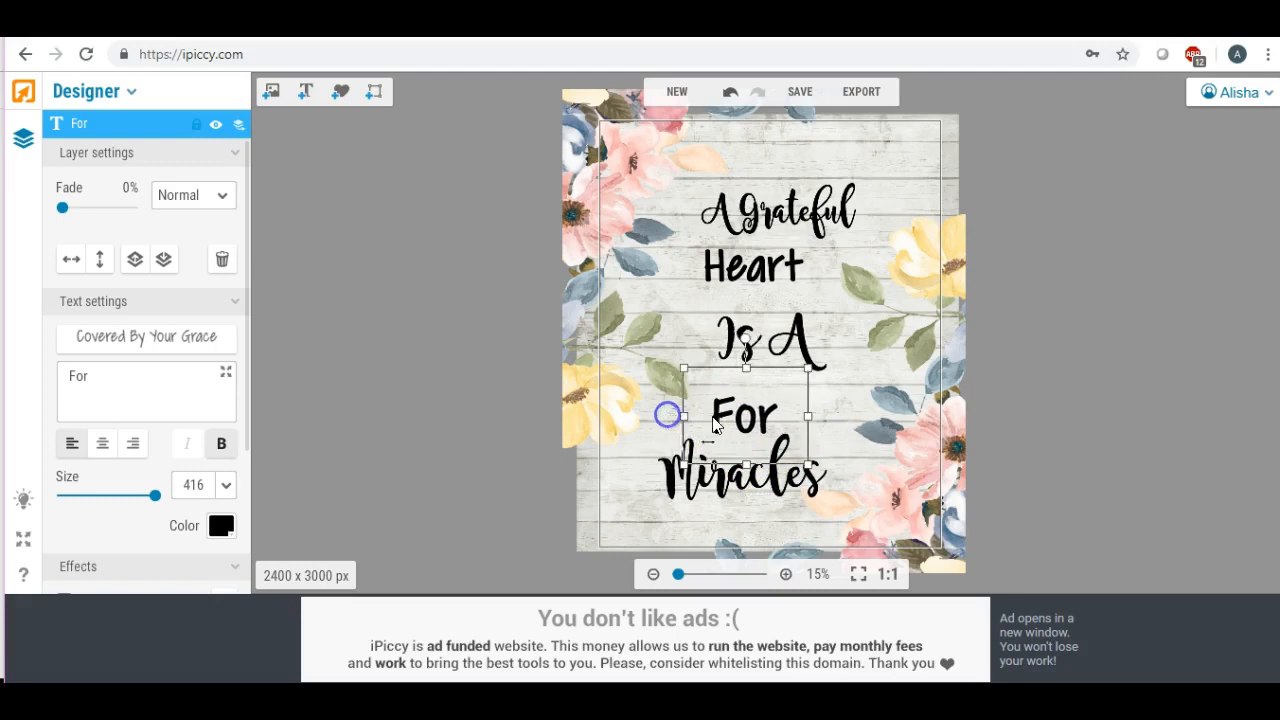
pyautogui.click(745, 420)
pyautogui.click(748, 410)
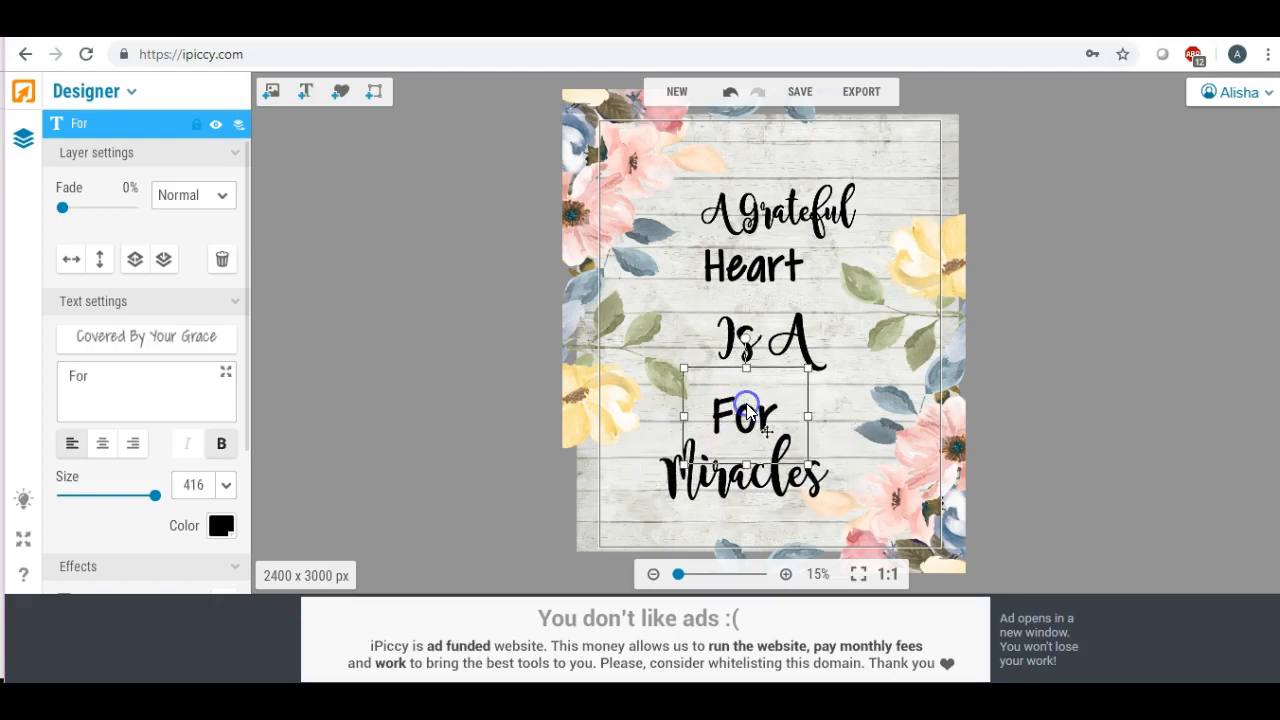
# Shift "Is A" left and down so it sits above "For", and shrink it slightly
pyautogui.moveTo(762, 337); pyautogui.dragTo(749, 352)
pyautogui.click(750, 352)
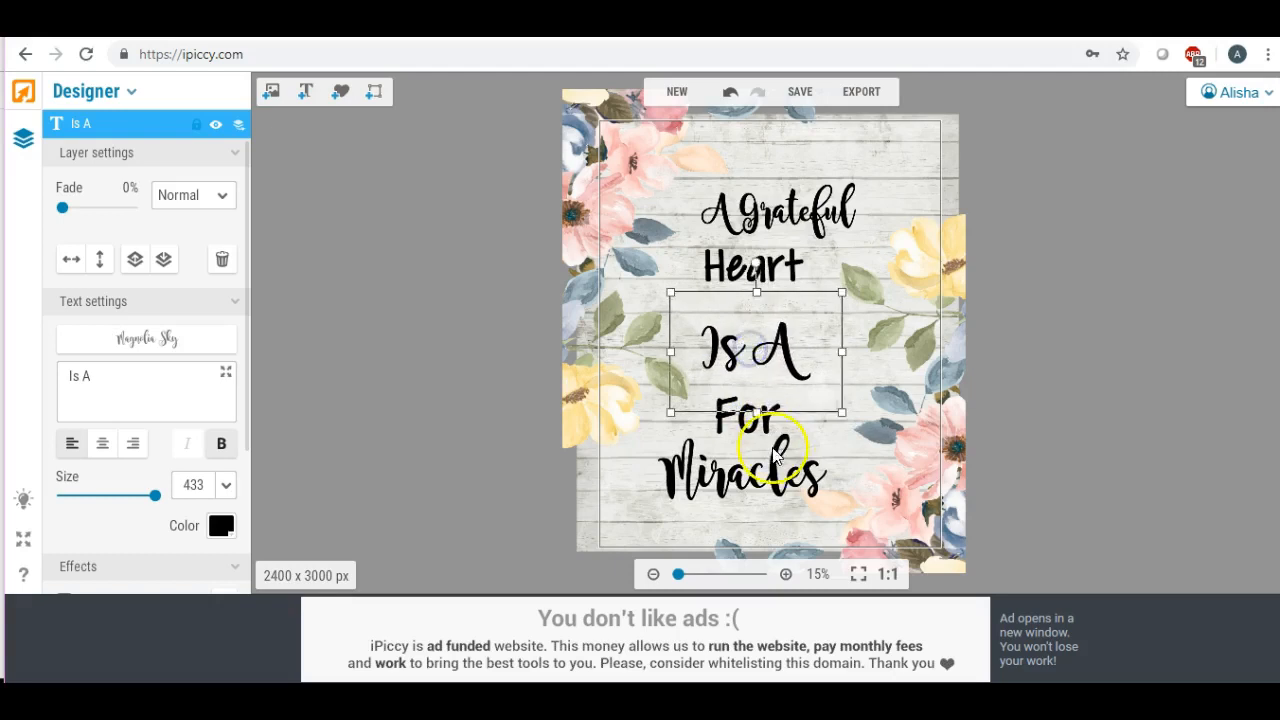
pyautogui.moveTo(671, 352); pyautogui.dragTo(677, 353)
pyautogui.moveTo(758, 295); pyautogui.dragTo(757, 312)
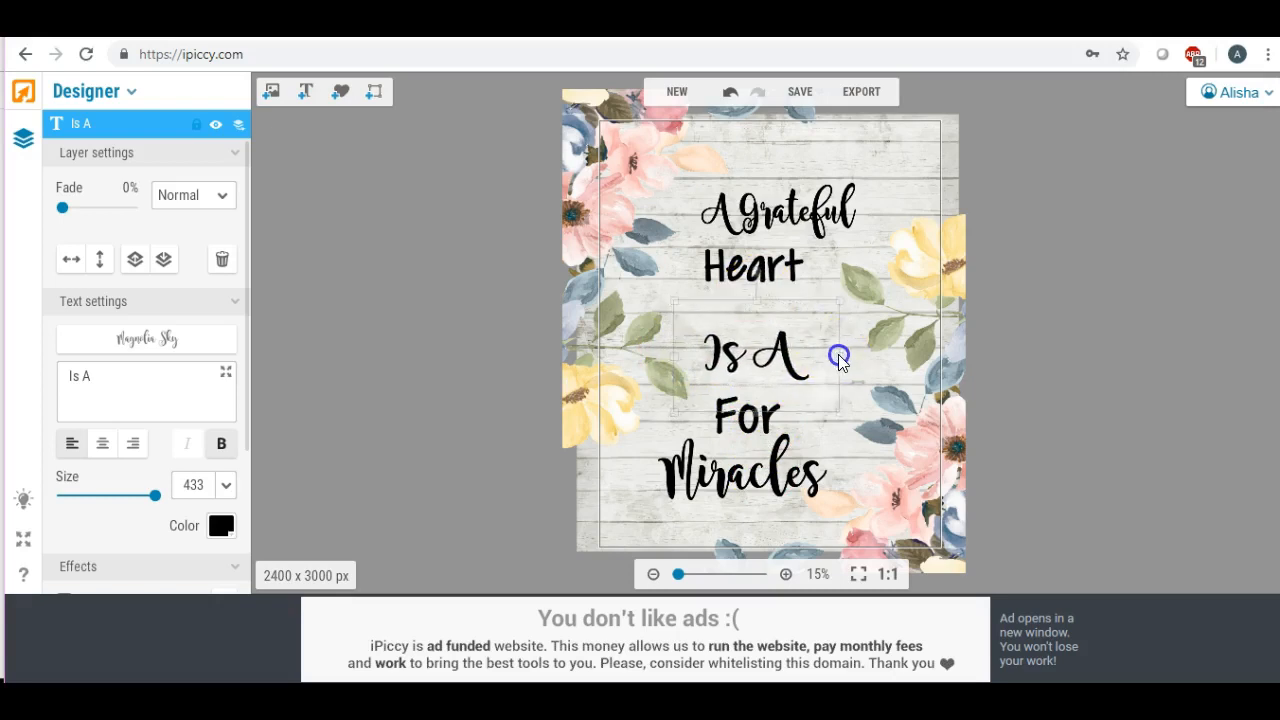
pyautogui.click(779, 357)
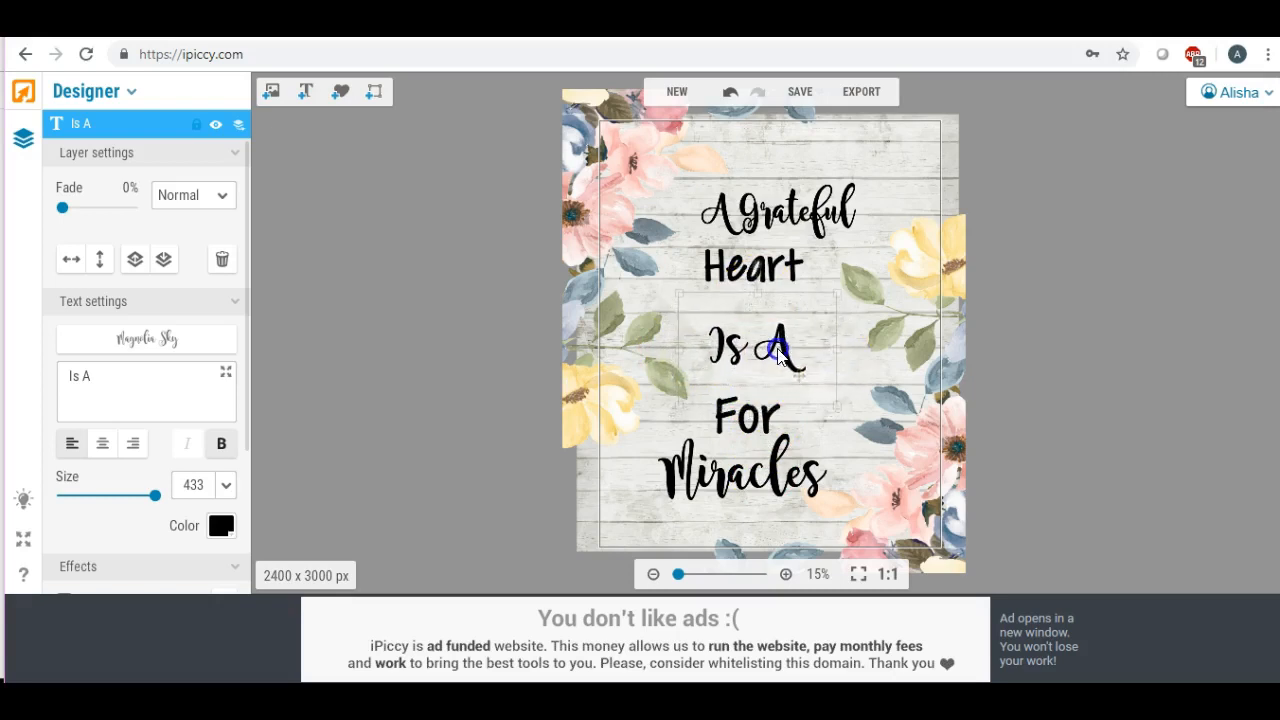
# Nudge "For" slightly up and to the right, between "Is A" and "Miracles"
pyautogui.click(748, 418)
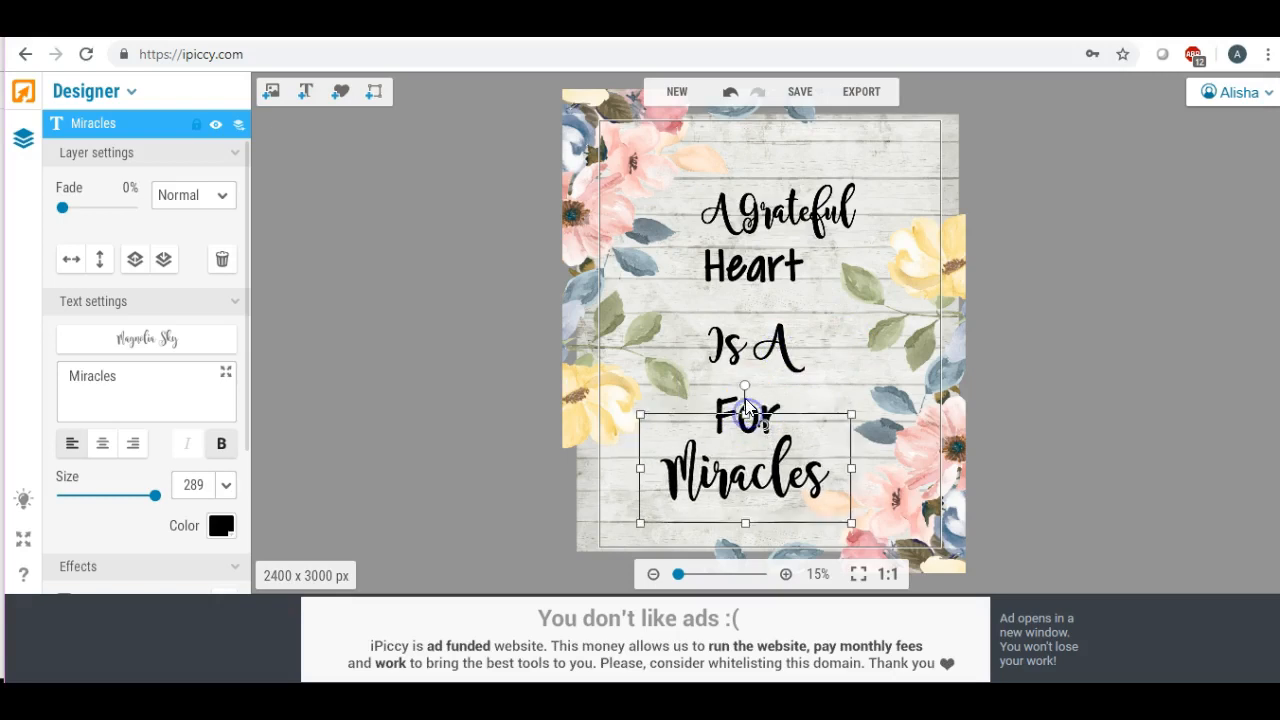
pyautogui.click(732, 406)
pyautogui.moveTo(728, 404); pyautogui.dragTo(731, 399)
pyautogui.click(744, 294)
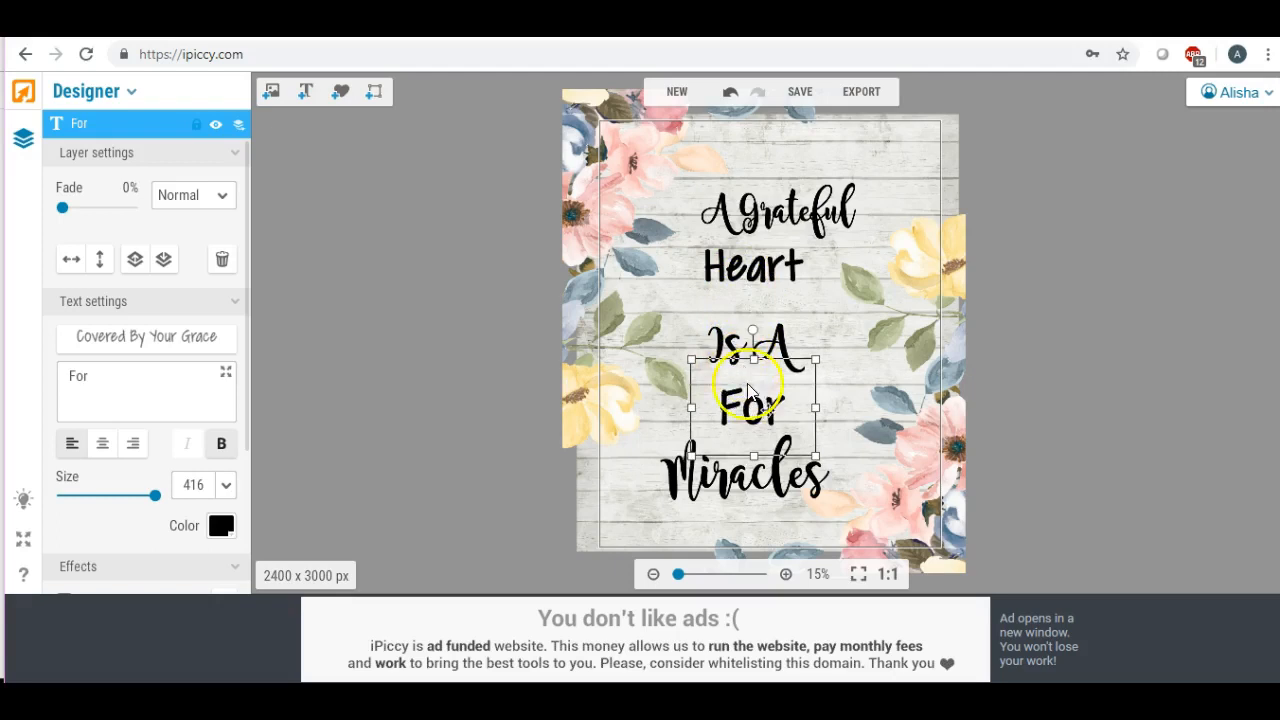
# Widen and heighten "Miracles" so it spans most of the lower plank area, and reposition it below "For"
pyautogui.click(728, 484)
pyautogui.moveTo(649, 469); pyautogui.dragTo(574, 465)
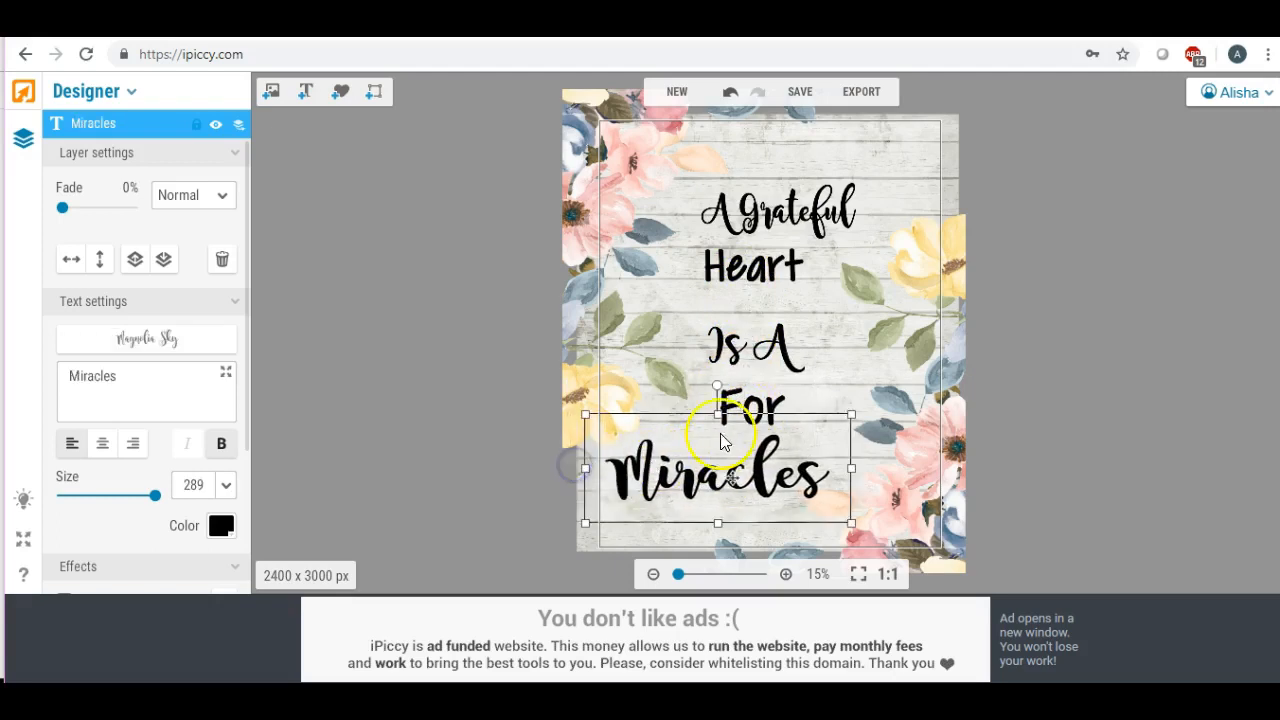
pyautogui.moveTo(720, 408)
pyautogui.mouseDown()
pyautogui.moveTo(720, 380)
pyautogui.moveTo(722, 395)
pyautogui.mouseUp()
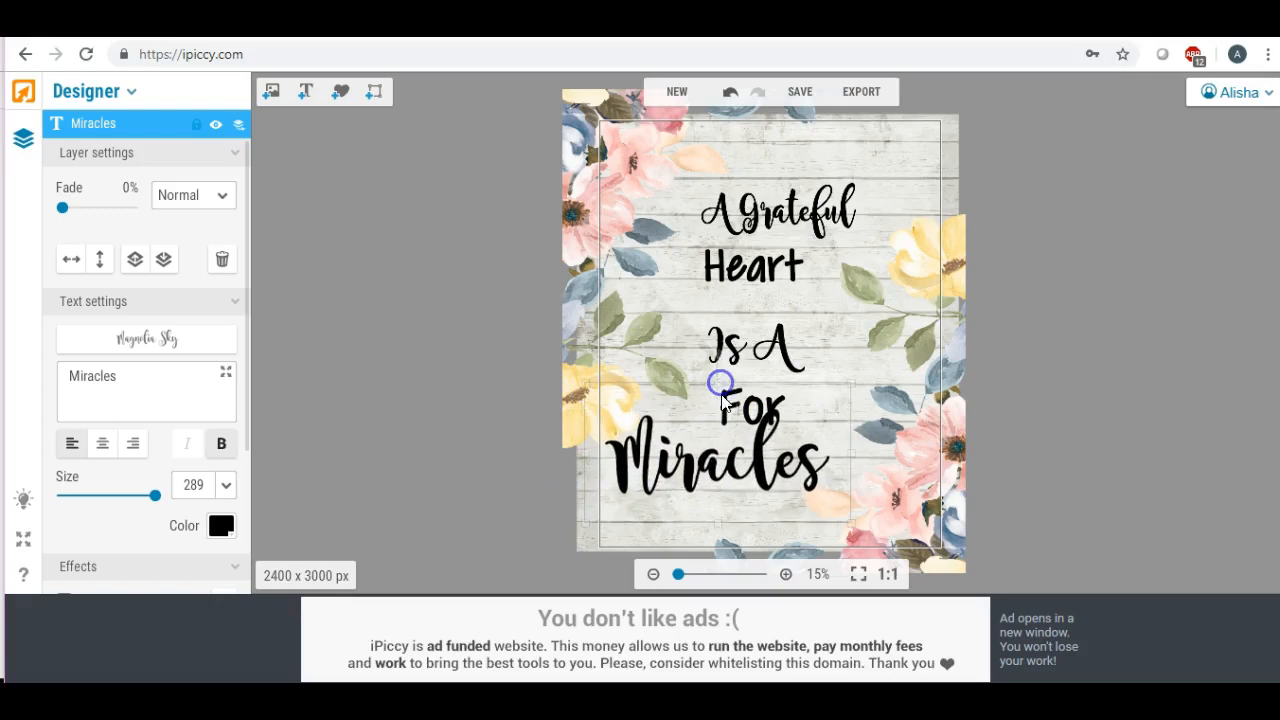
pyautogui.moveTo(708, 471); pyautogui.dragTo(722, 488)
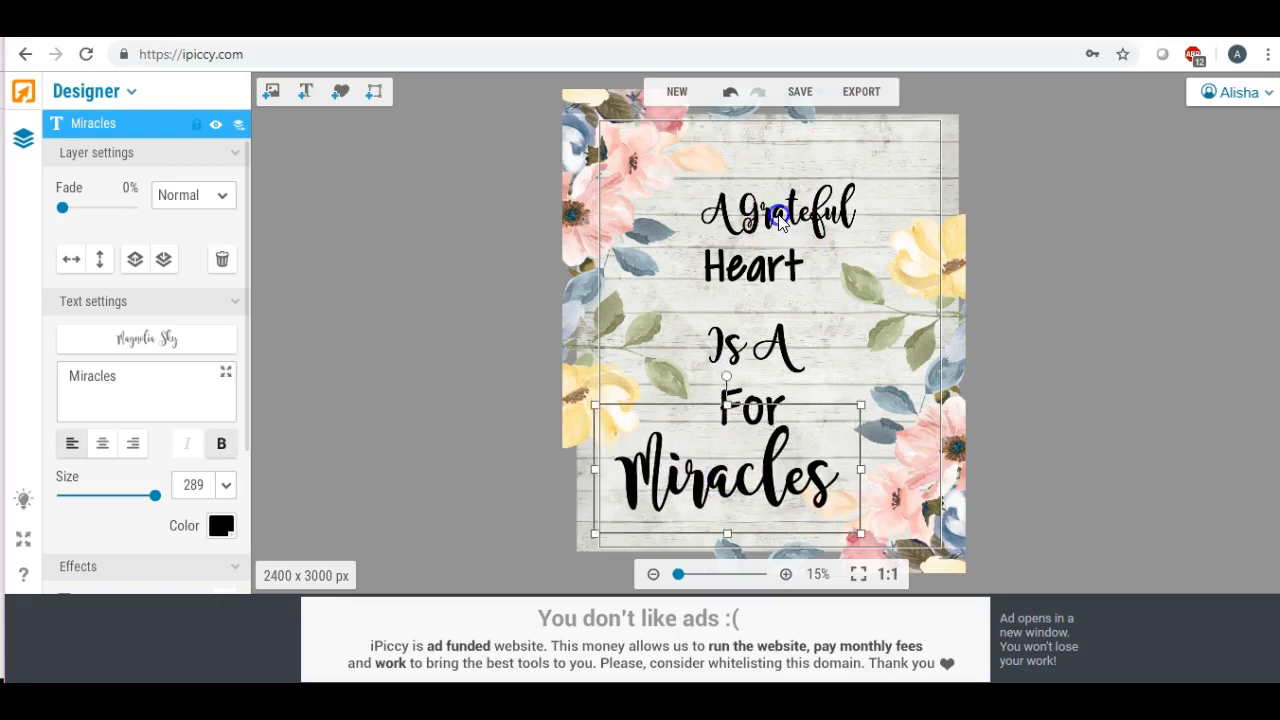
# Enlarge "A Grateful" in height and width, and recenter it at the head of the print
pyautogui.click(731, 193)
pyautogui.moveTo(783, 172); pyautogui.dragTo(777, 115)
pyautogui.moveTo(700, 198); pyautogui.dragTo(588, 193)
pyautogui.moveTo(755, 193); pyautogui.dragTo(790, 198)
# Enlarge the "Heart" text and center it beneath "A Grateful"
pyautogui.click(752, 272)
pyautogui.moveTo(757, 322); pyautogui.dragTo(748, 320)
pyautogui.moveTo(680, 272); pyautogui.dragTo(651, 267)
pyautogui.moveTo(745, 285); pyautogui.dragTo(760, 291)
# Stagger the short lines between "Heart" and "Miracles", with "Is A" raised and offset right and "For" raised and offset left
pyautogui.moveTo(745, 357); pyautogui.dragTo(707, 336)
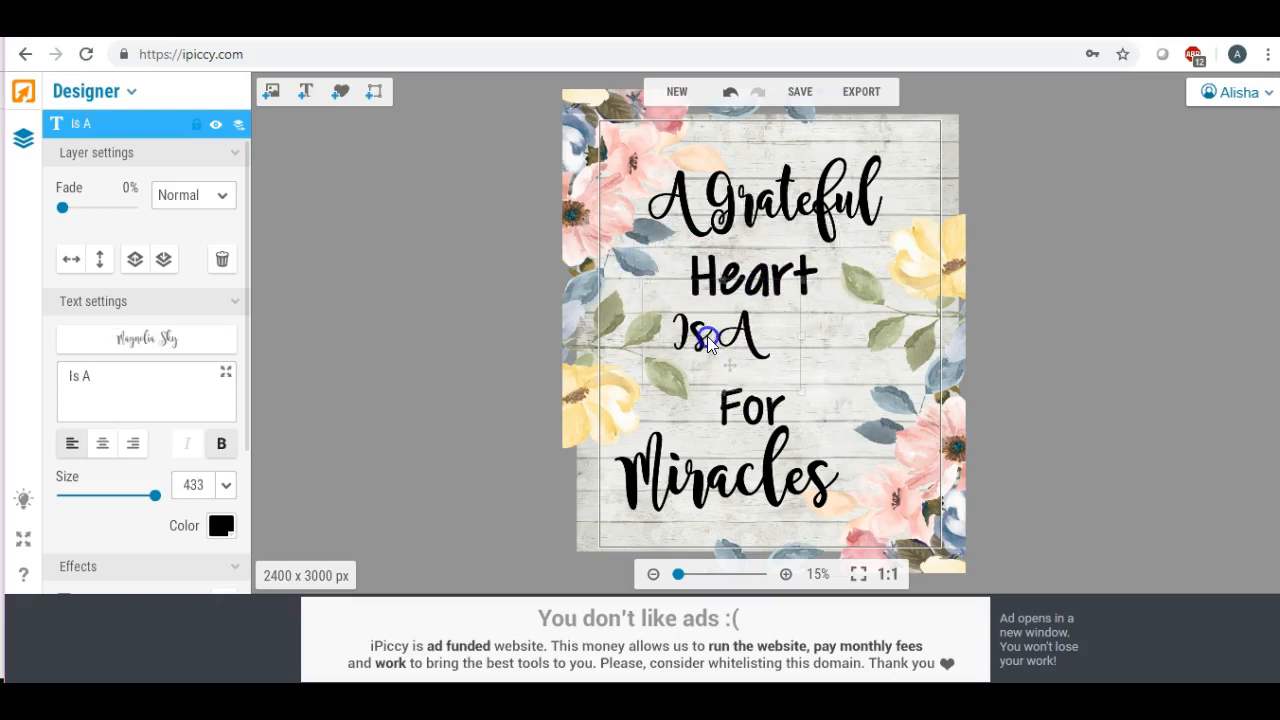
pyautogui.click(751, 408)
pyautogui.moveTo(751, 408); pyautogui.dragTo(751, 380)
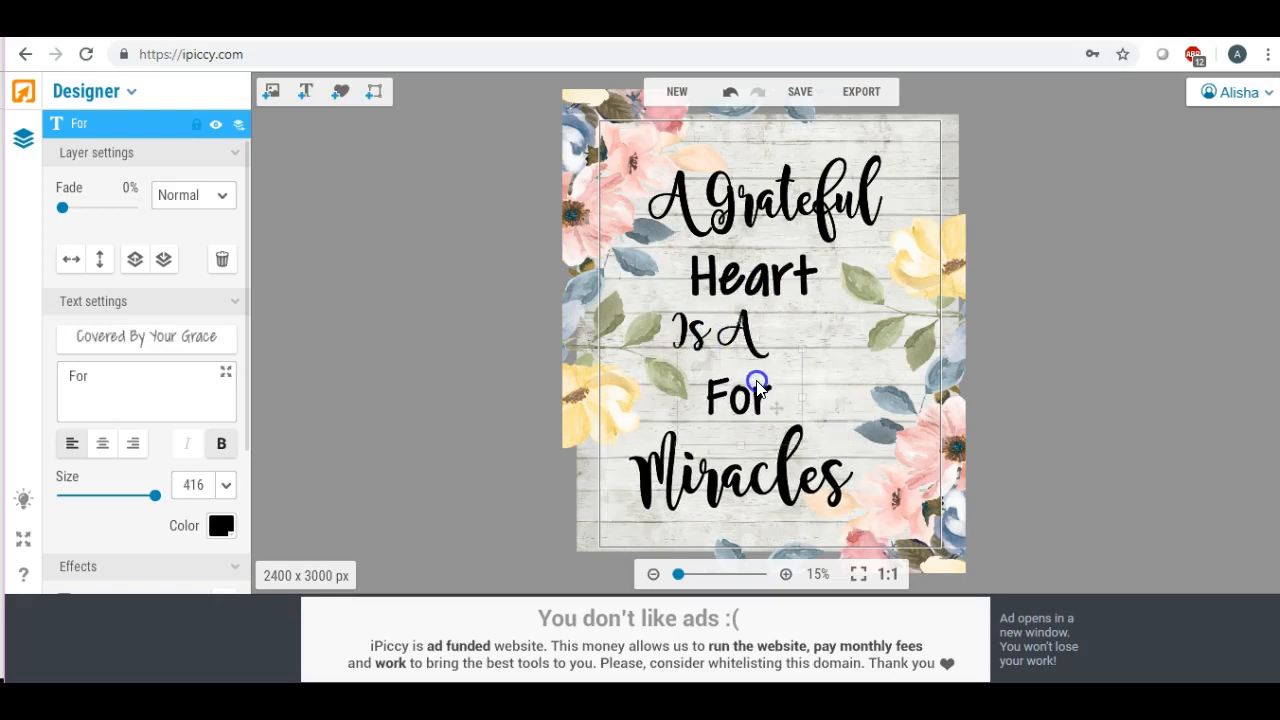
pyautogui.moveTo(716, 330); pyautogui.dragTo(776, 328)
pyautogui.moveTo(735, 398); pyautogui.dragTo(716, 396)
pyautogui.click(783, 442)
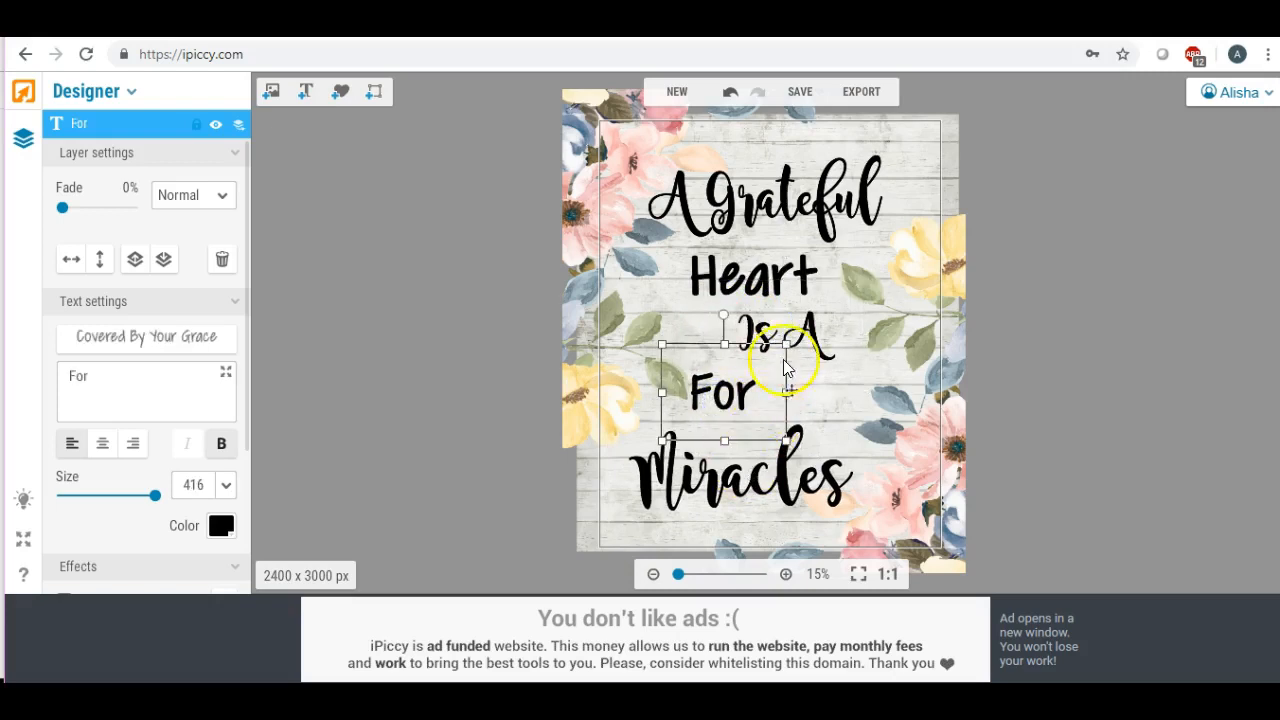
pyautogui.click(788, 336)
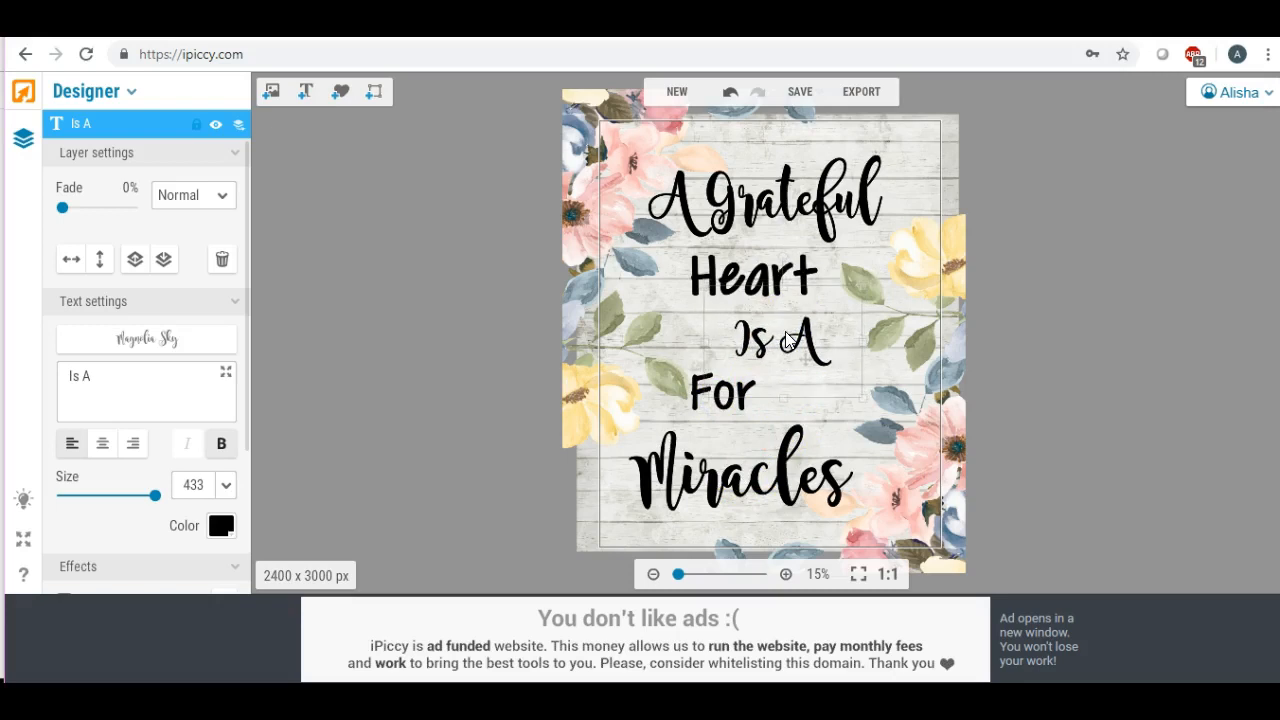
# Shift "A Grateful" and "Heart" slightly to the right to balance them within the floral frame
pyautogui.click(1000, 411)
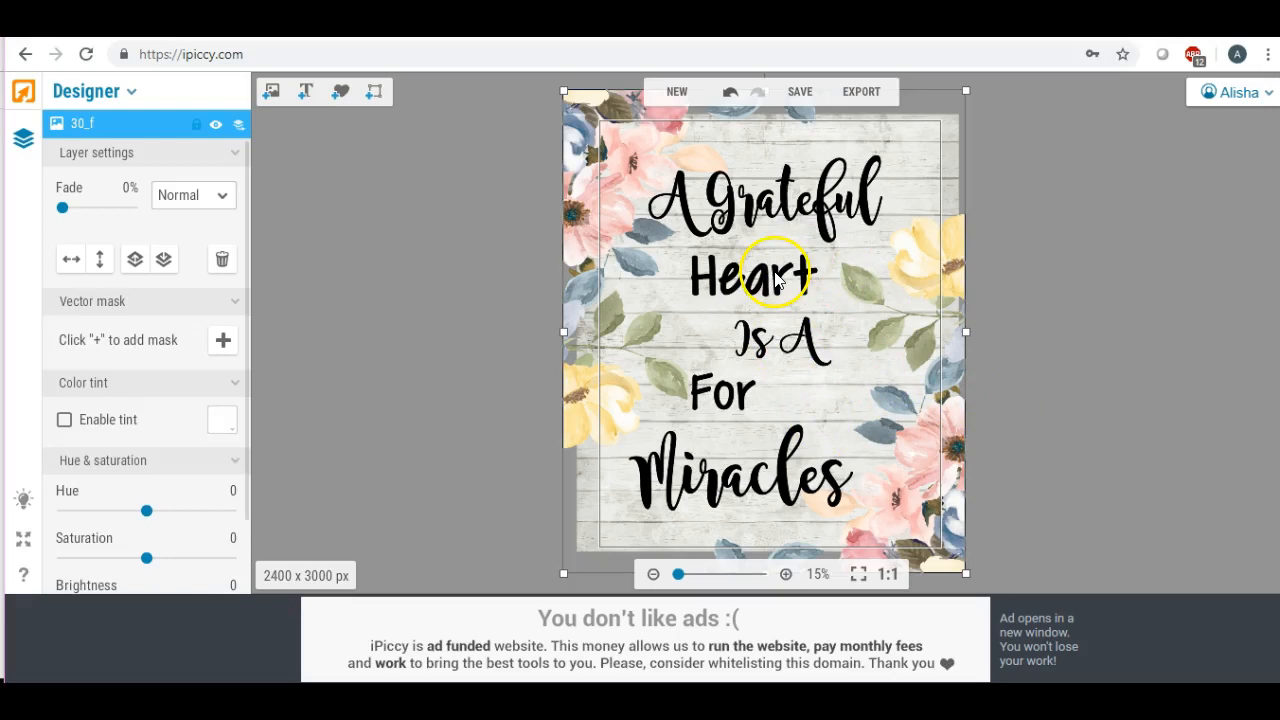
pyautogui.click(792, 198)
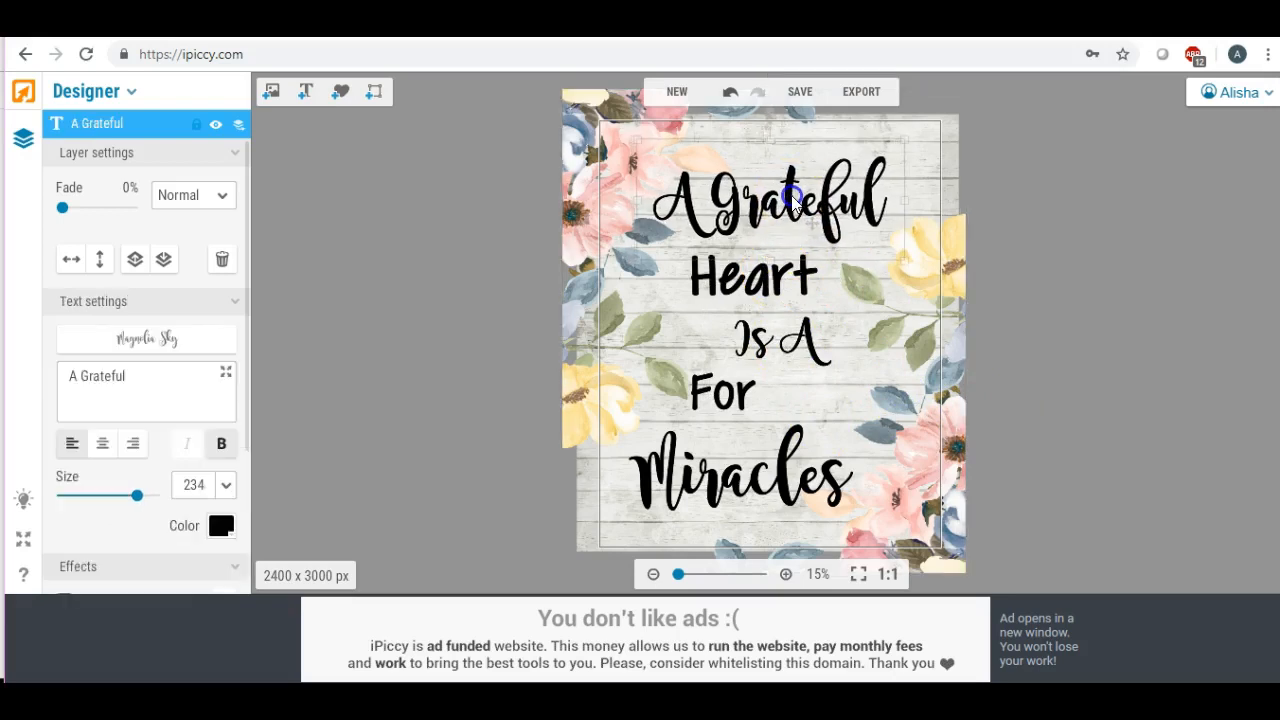
pyautogui.click(754, 281)
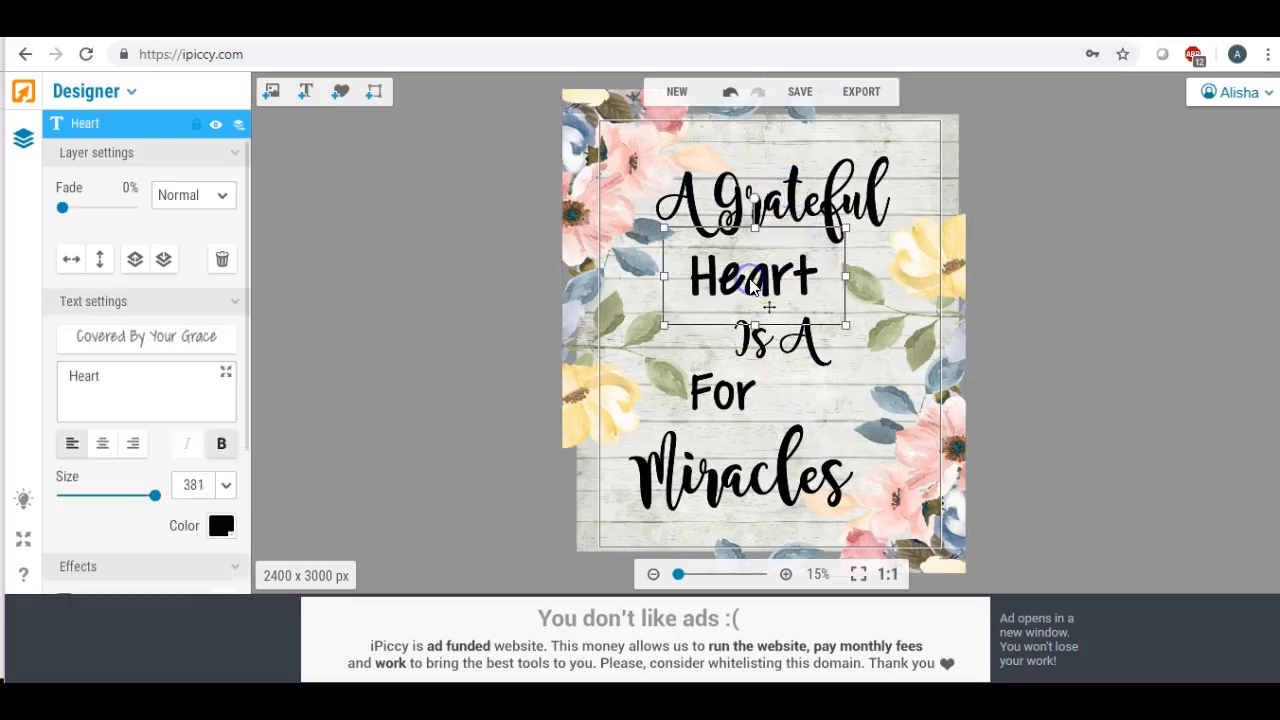
pyautogui.moveTo(754, 287); pyautogui.dragTo(769, 289)
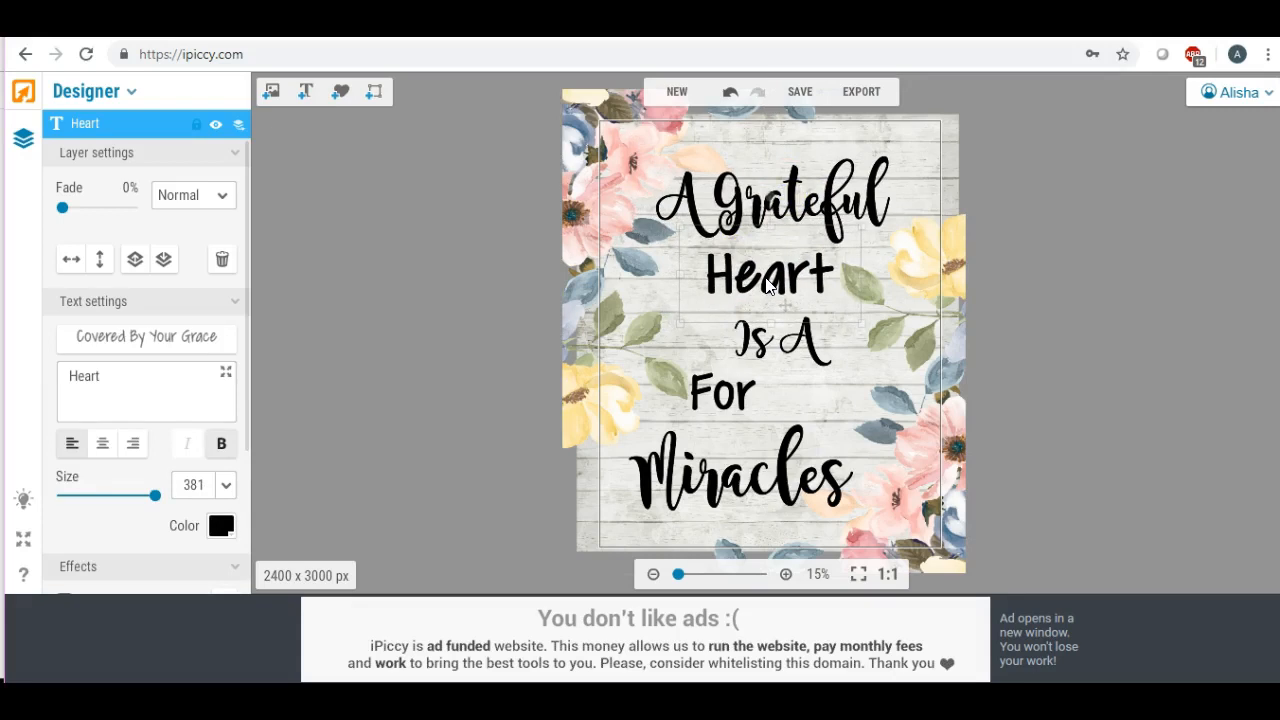
# Nudge "Is A" and "For" slightly to the left, and deselect the text to check the layout
pyautogui.click(761, 338)
pyautogui.moveTo(761, 338); pyautogui.dragTo(755, 336)
pyautogui.click(720, 400)
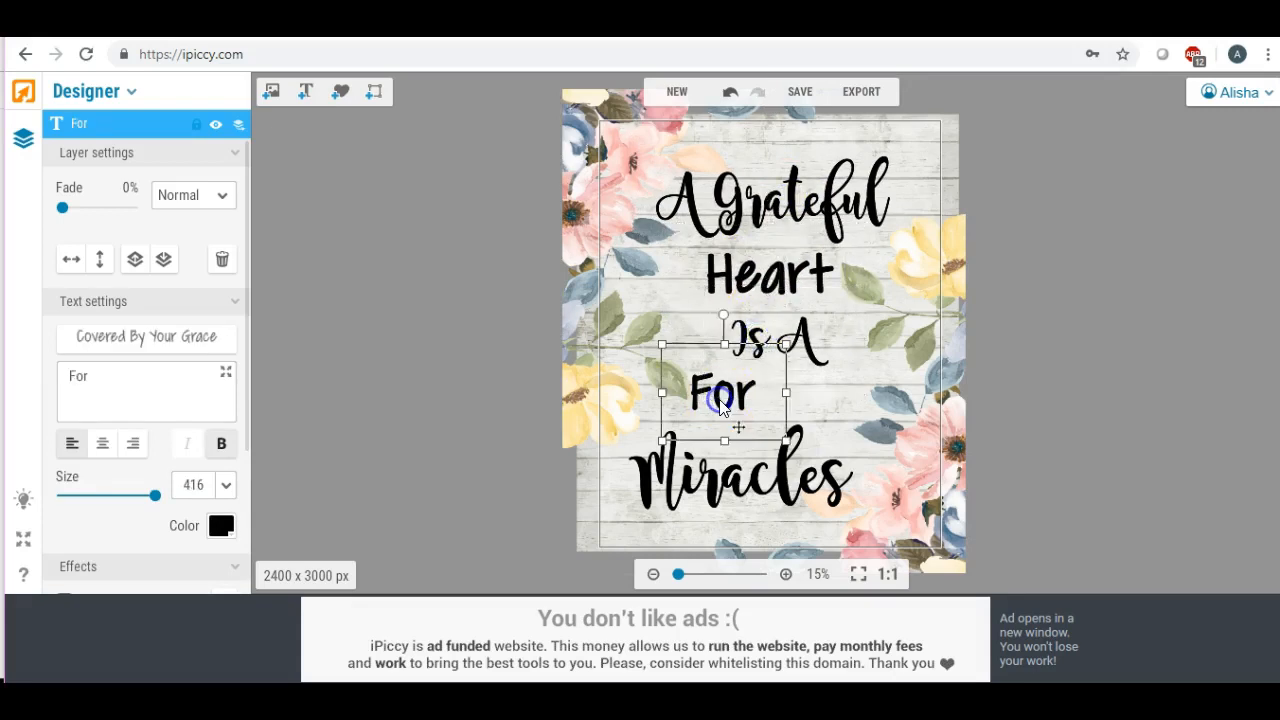
pyautogui.moveTo(720, 400); pyautogui.dragTo(714, 400)
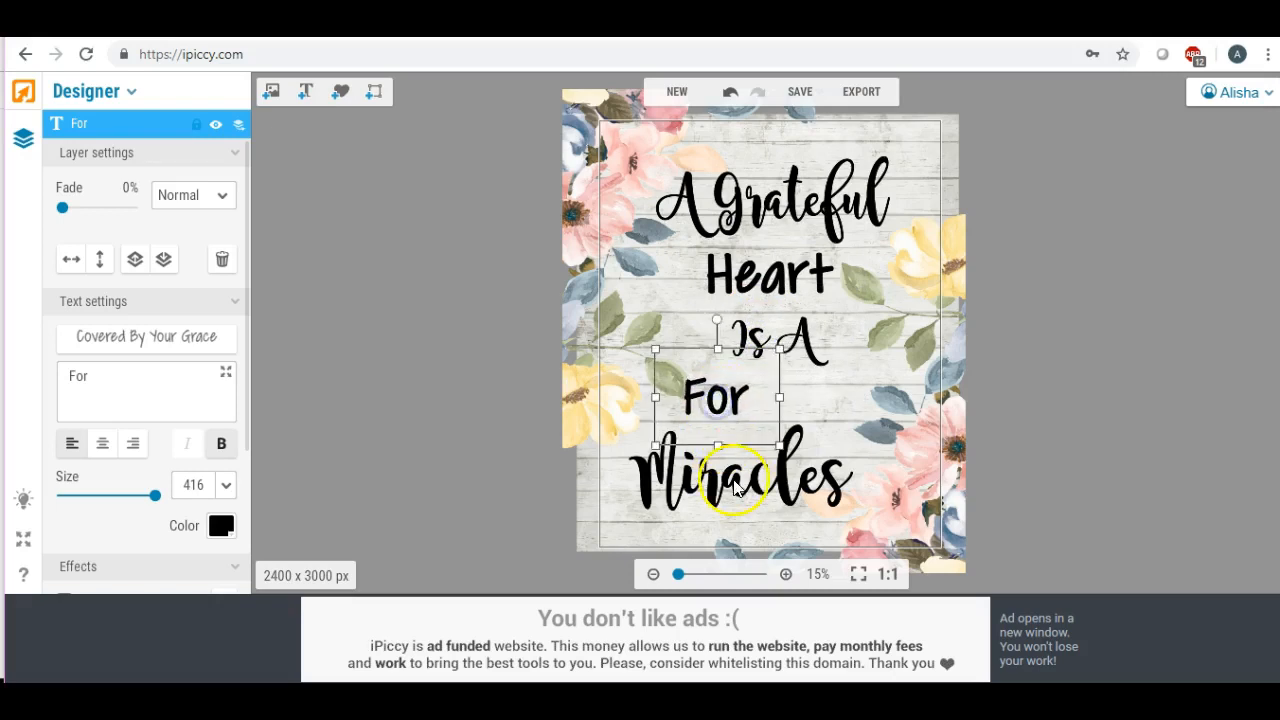
pyautogui.click(735, 487)
pyautogui.click(477, 290)
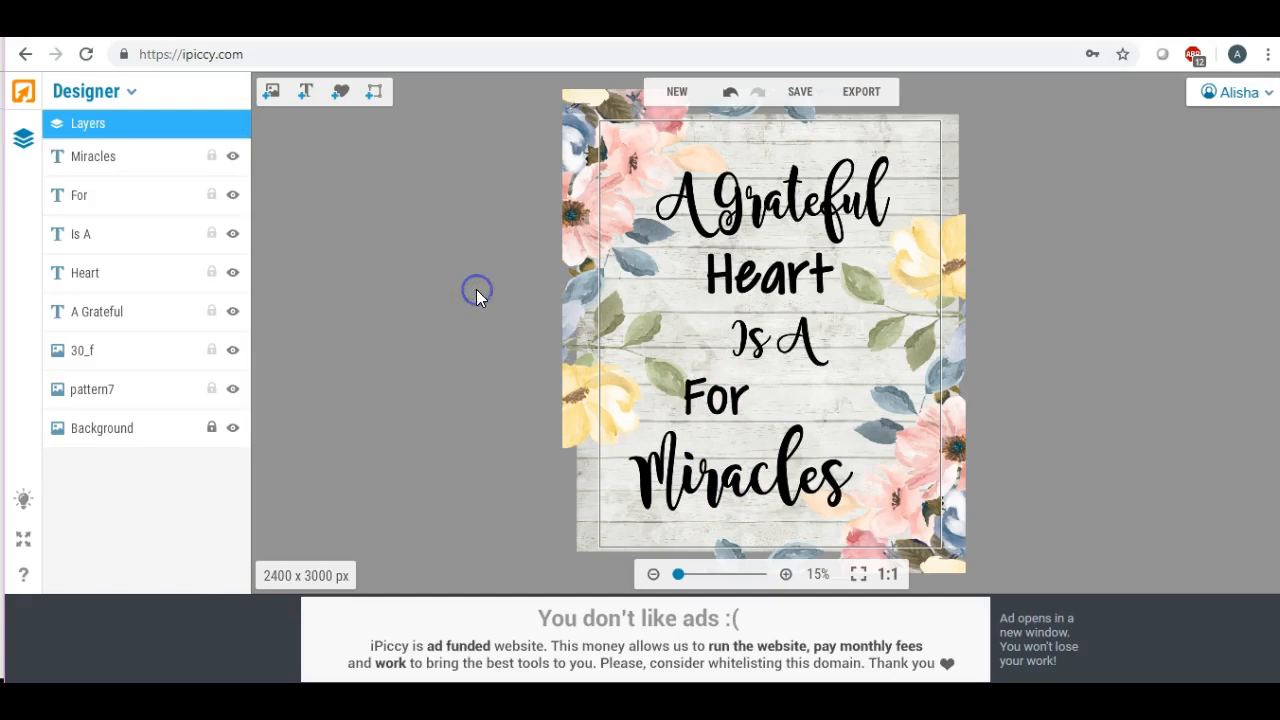
# Lower "Heart" and "Is A" slightly to even out the line spacing, and clear the selection
pyautogui.click(772, 345)
pyautogui.click(757, 286)
pyautogui.click(760, 345)
pyautogui.click(770, 285)
pyautogui.click(762, 282)
pyautogui.click(757, 286)
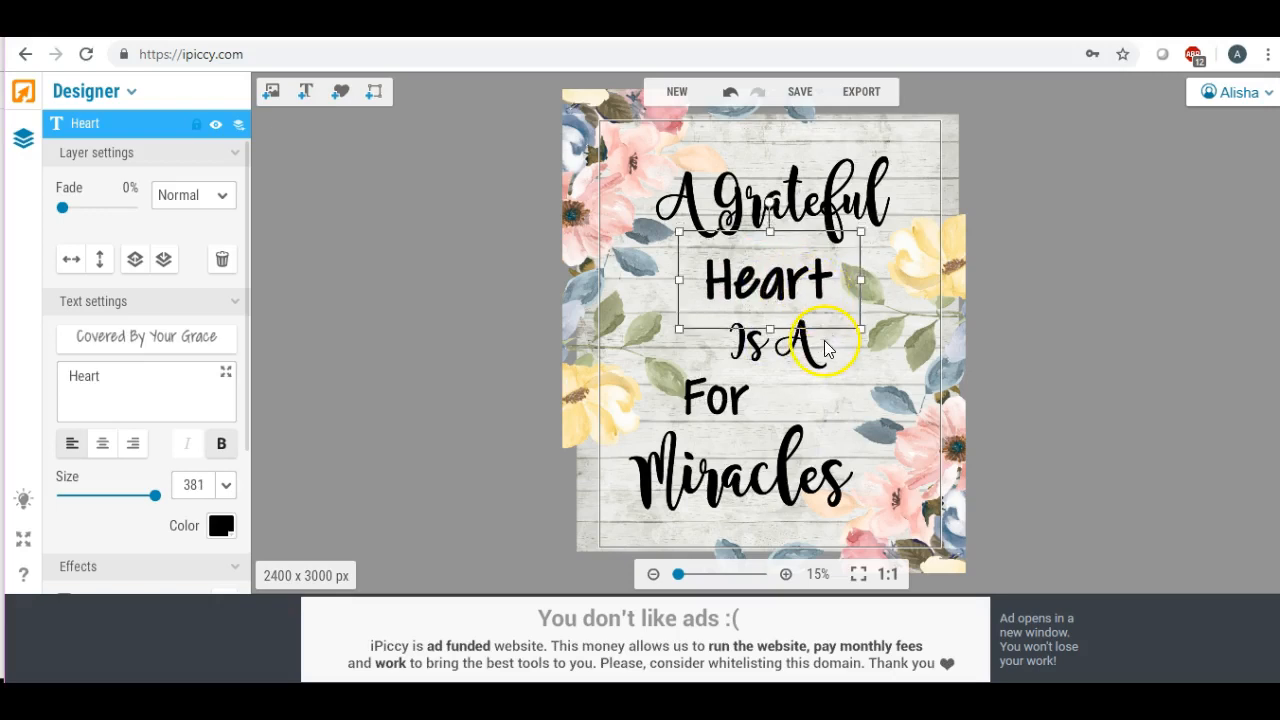
pyautogui.click(481, 299)
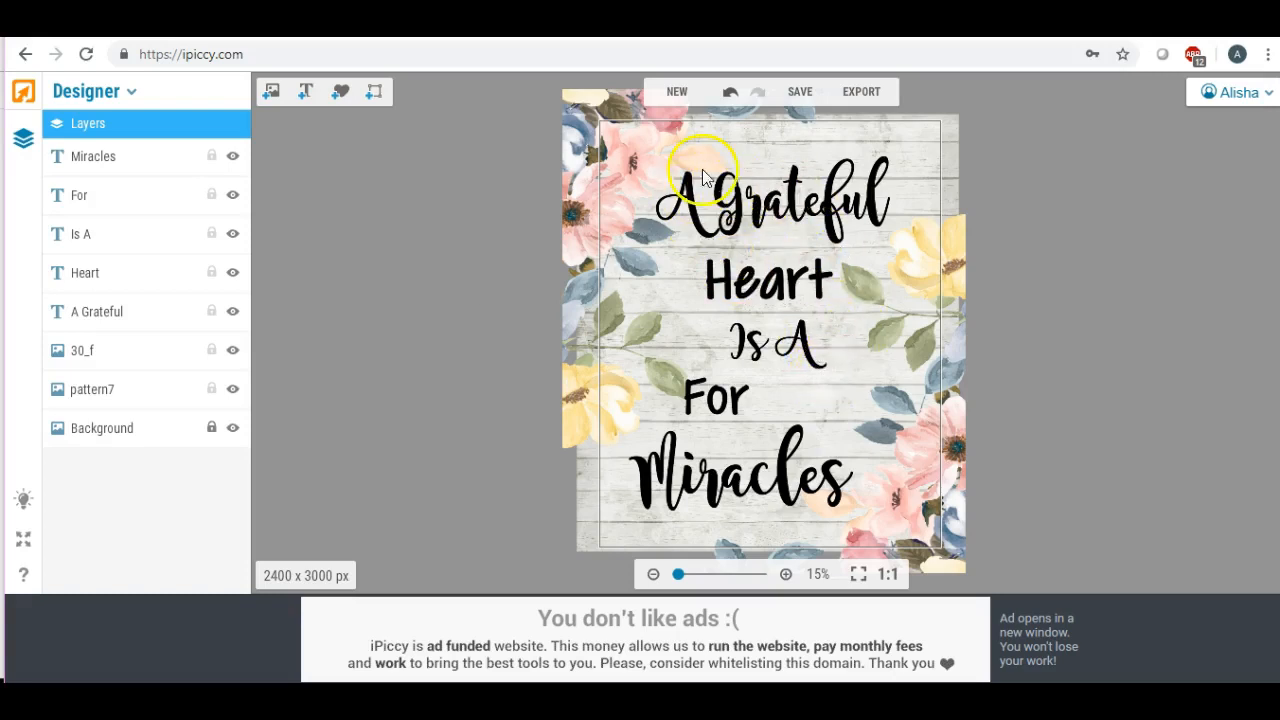
# Raise "A Grateful" and "Heart" slightly to open up the line spacing, and select the "A Grateful" text
pyautogui.moveTo(764, 203); pyautogui.dragTo(768, 192)
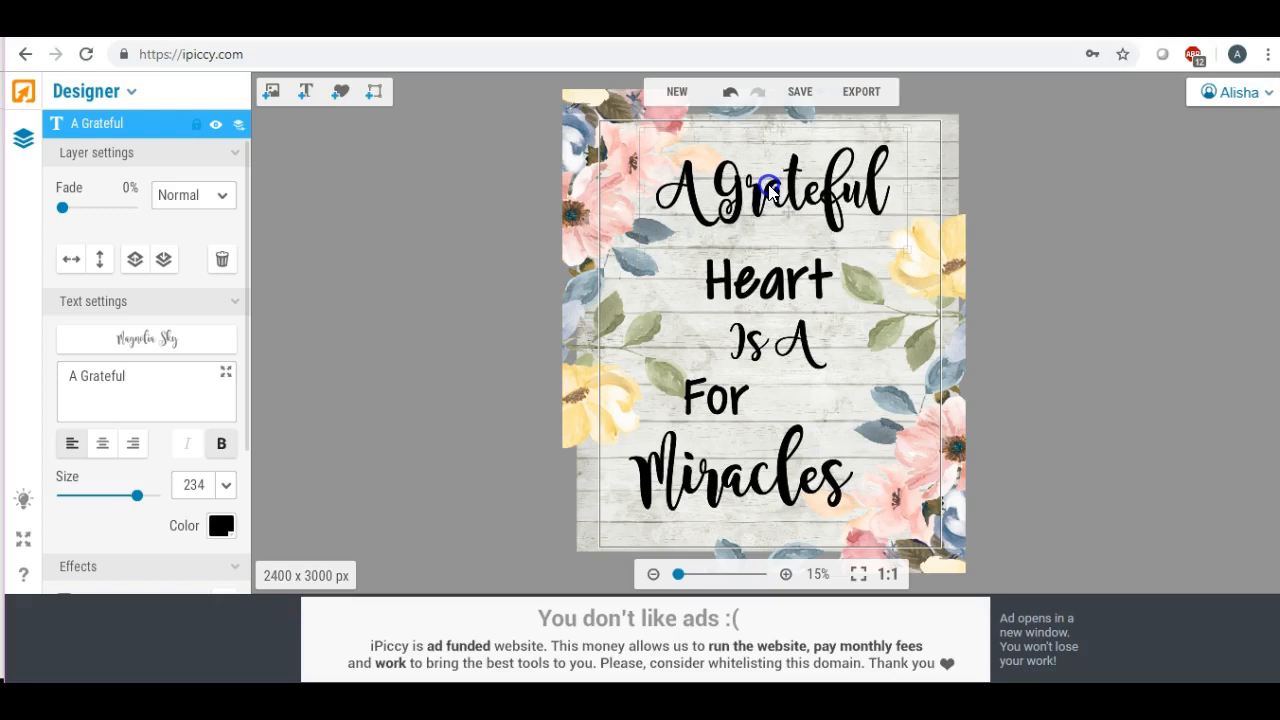
pyautogui.click(768, 278)
pyautogui.click(788, 340)
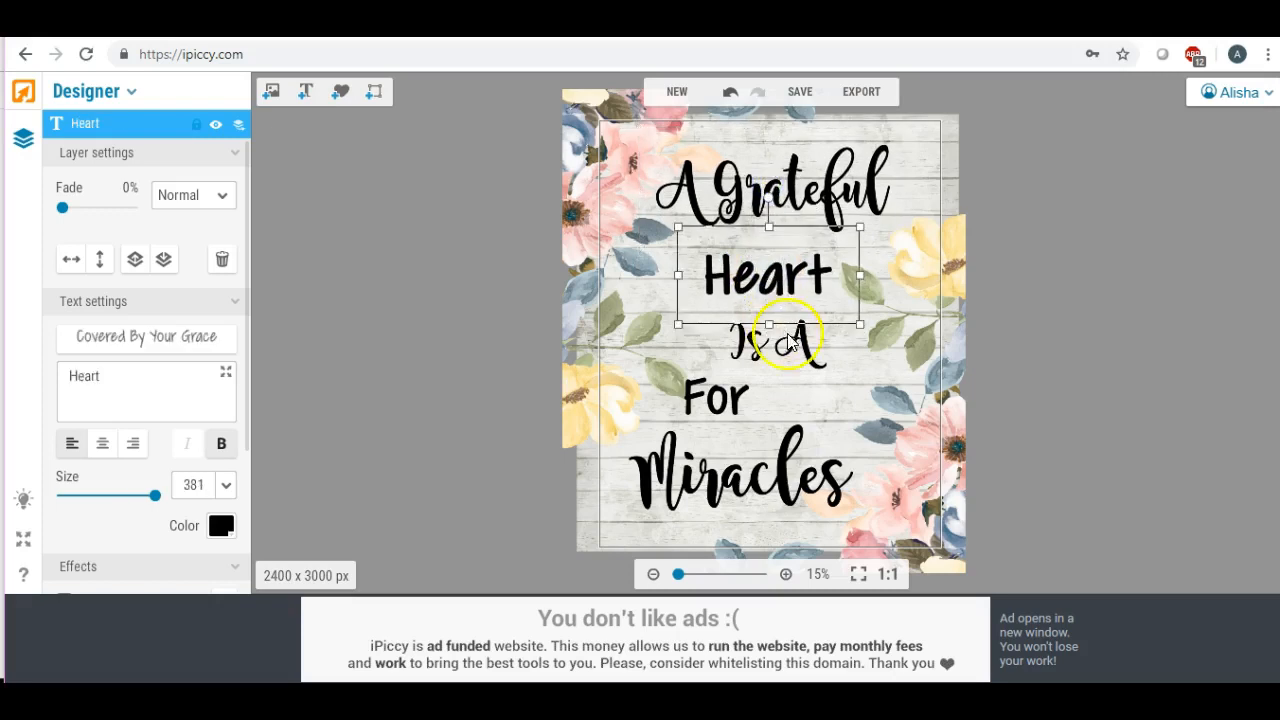
pyautogui.click(1003, 417)
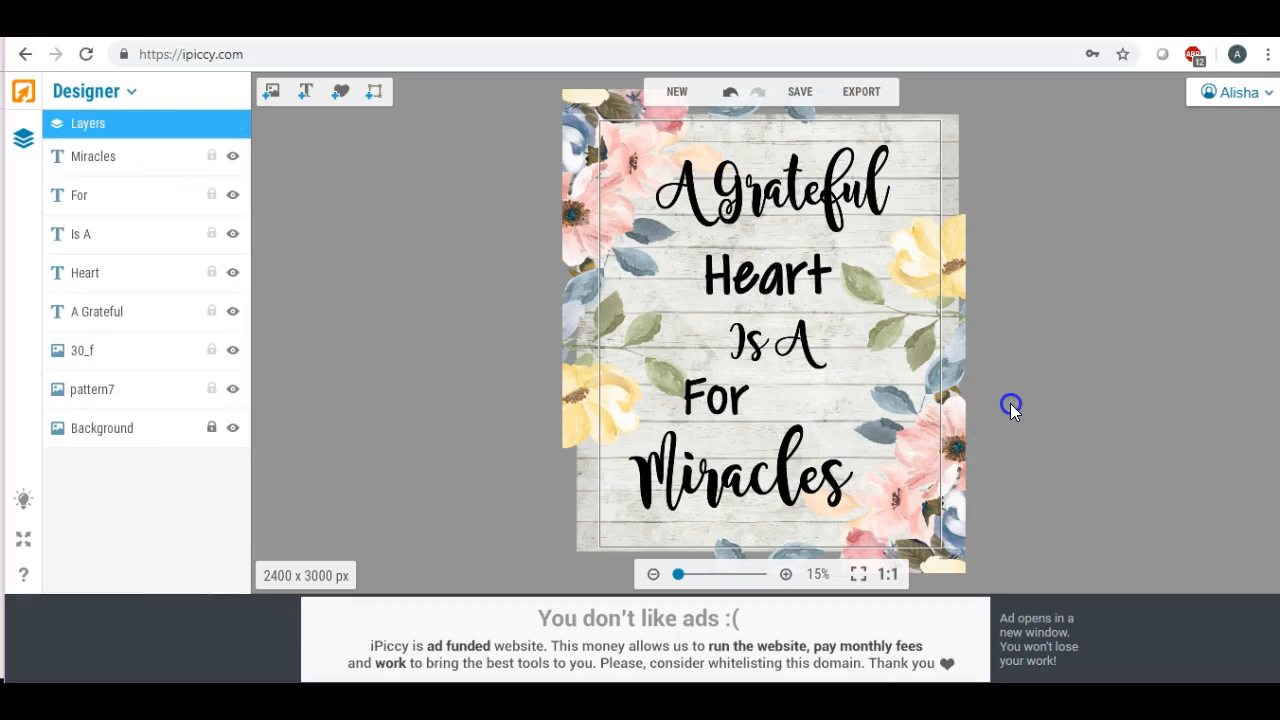
pyautogui.click(741, 193)
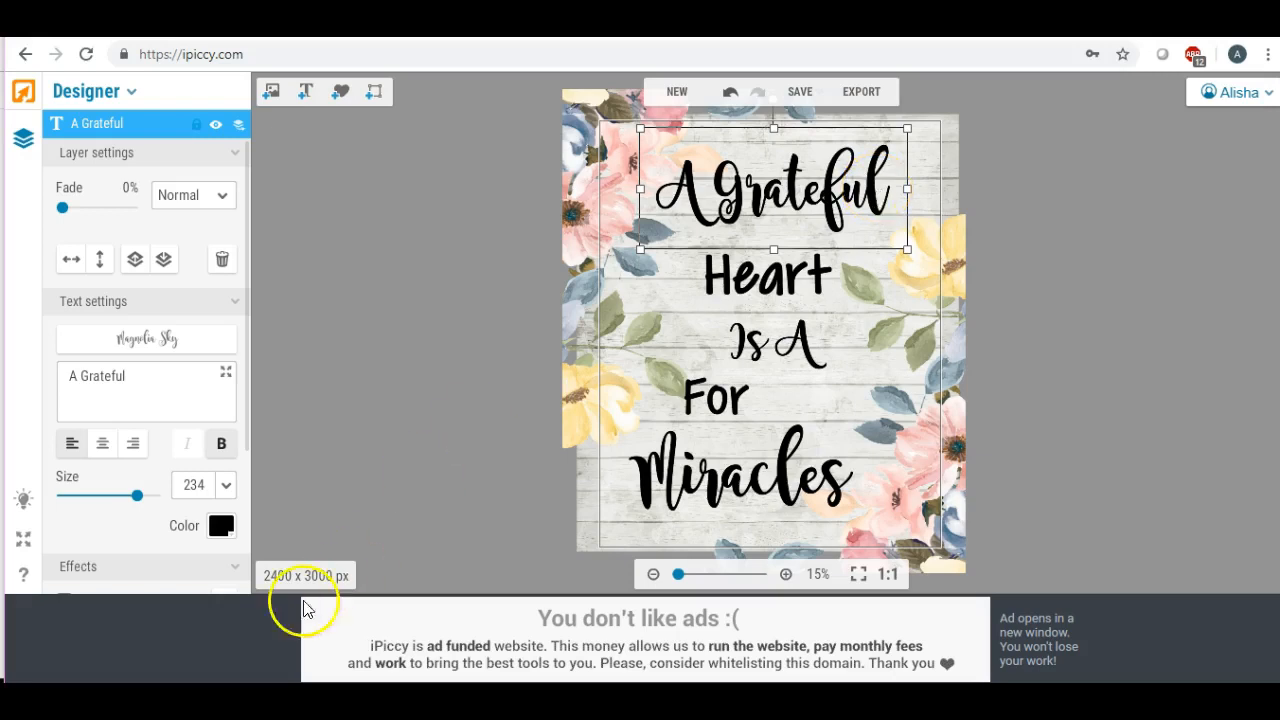
# Choose the muted slate-blue colour 4B5070 for the "A Grateful" text using the full colour spectrum
pyautogui.click(226, 530)
pyautogui.click(243, 533)
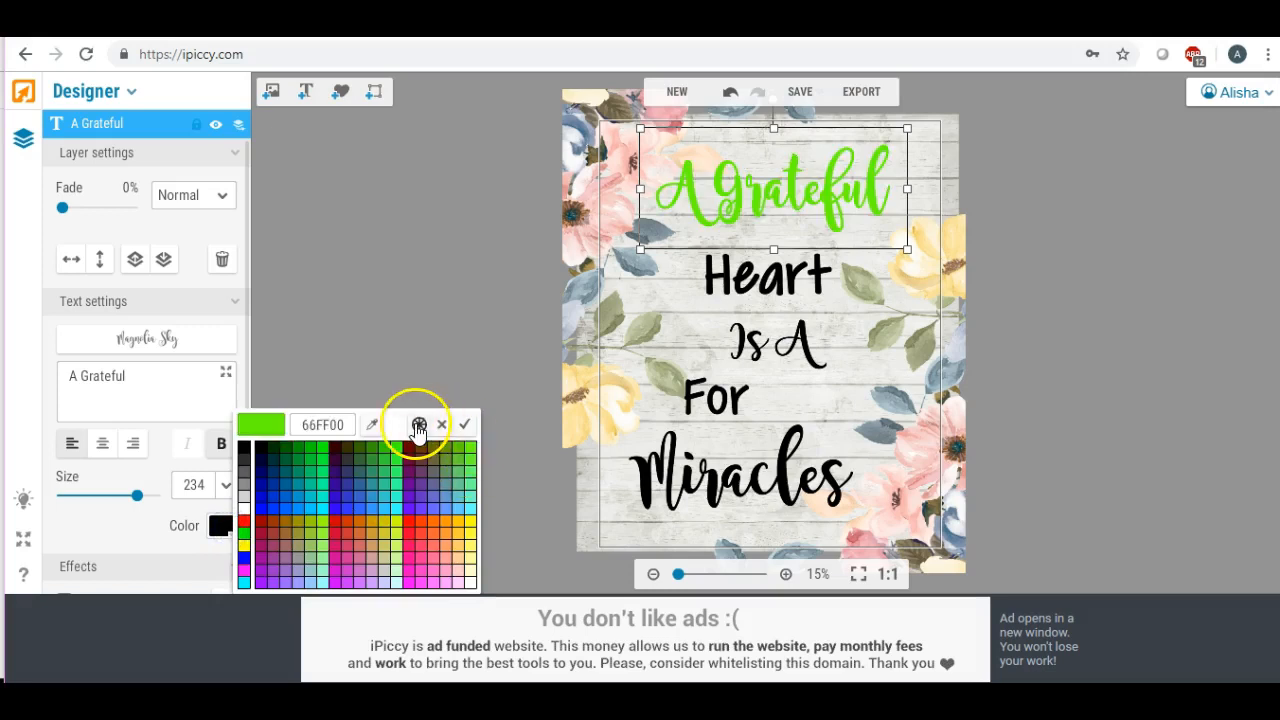
pyautogui.click(419, 424)
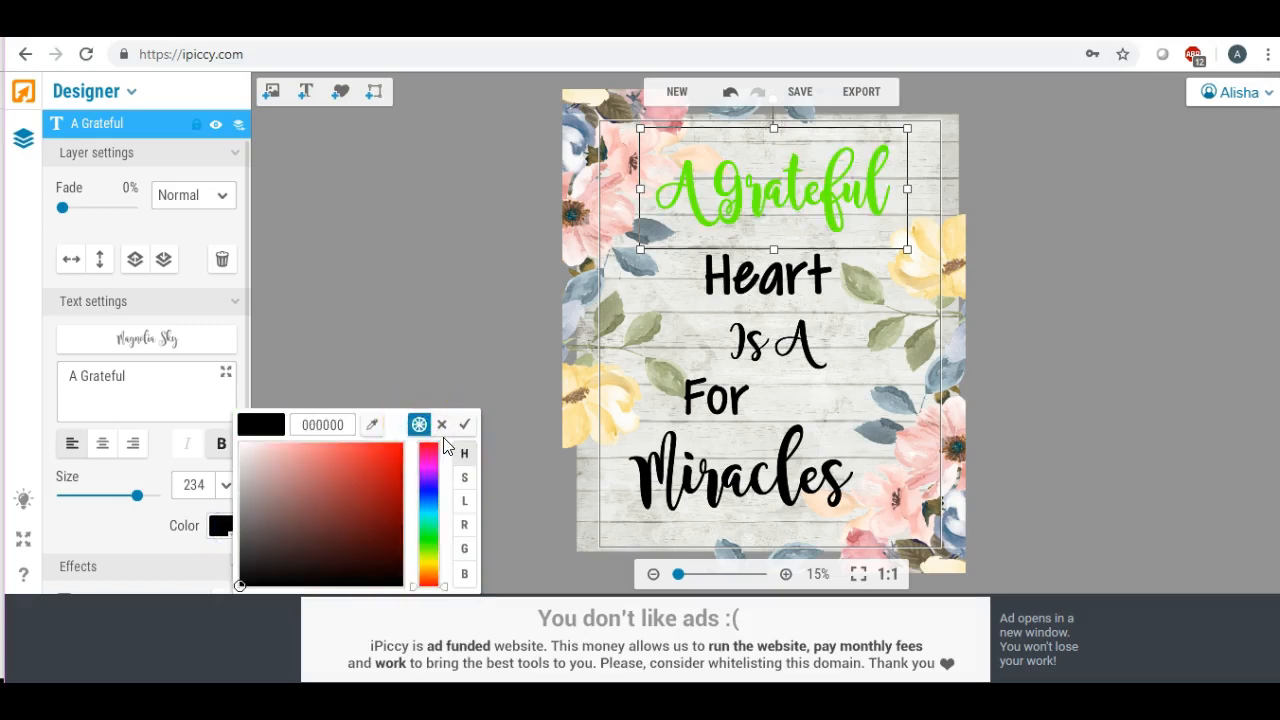
pyautogui.click(433, 488)
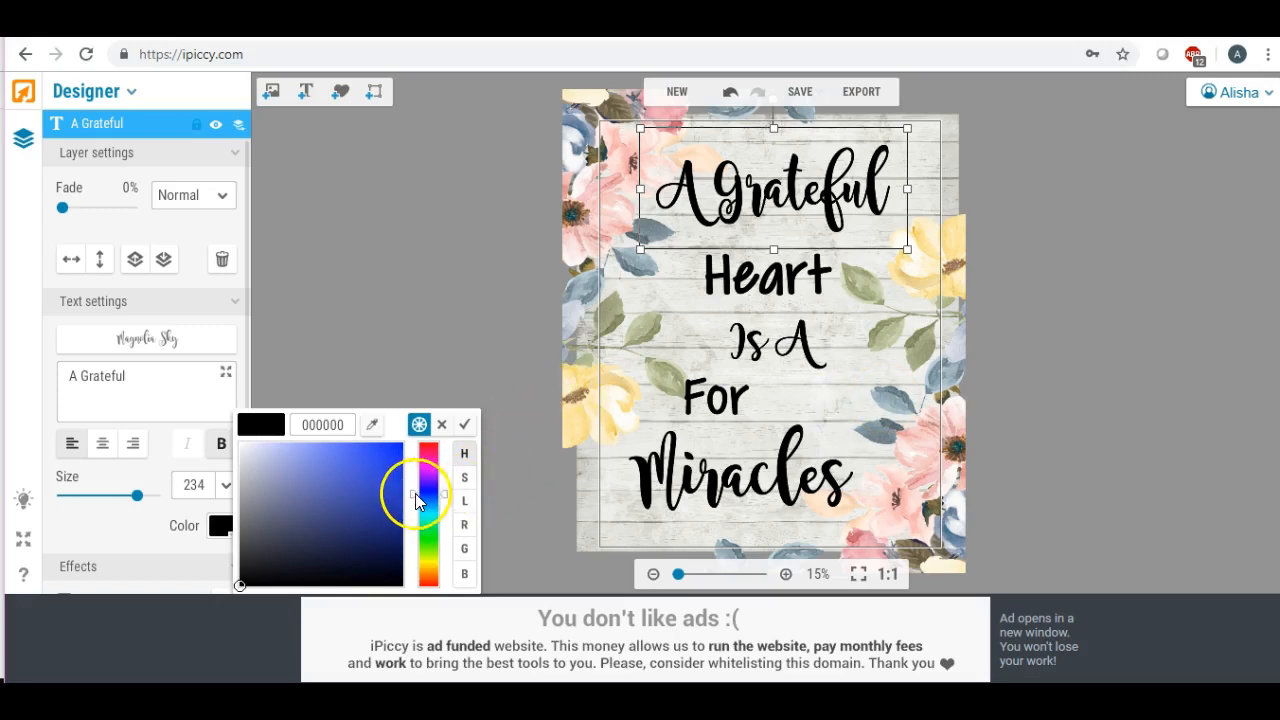
pyautogui.click(373, 518)
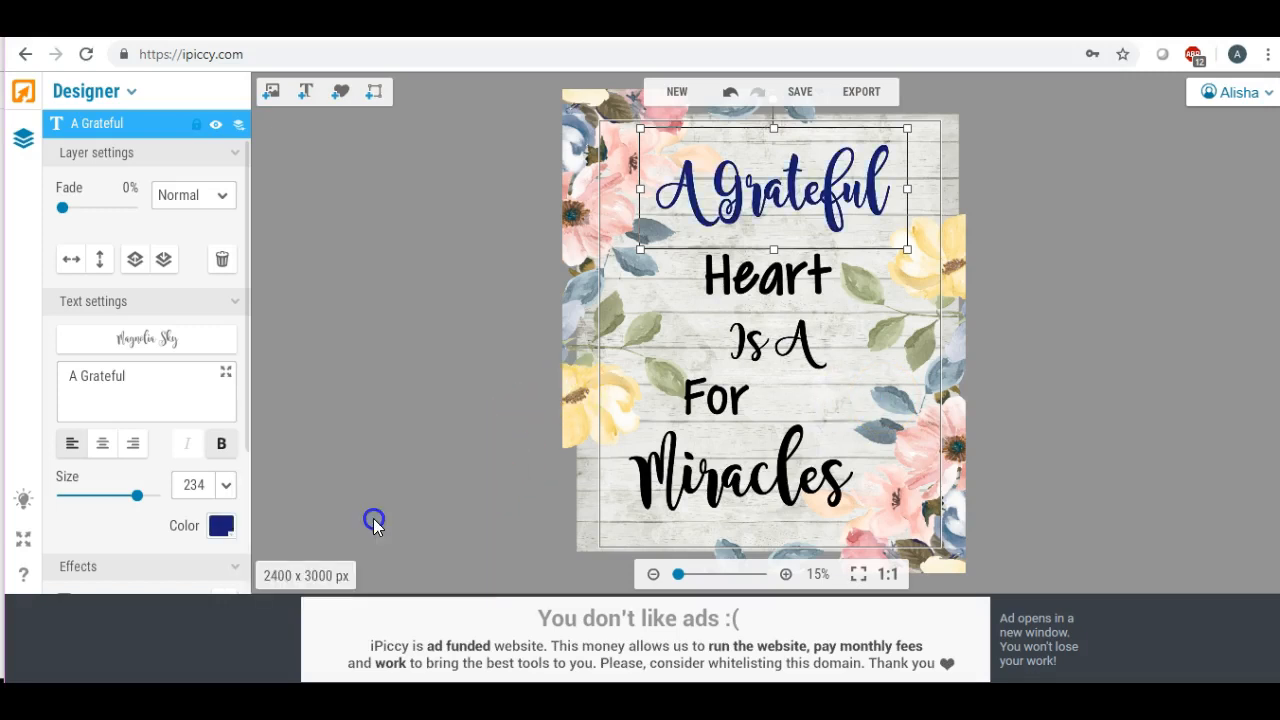
pyautogui.click(222, 524)
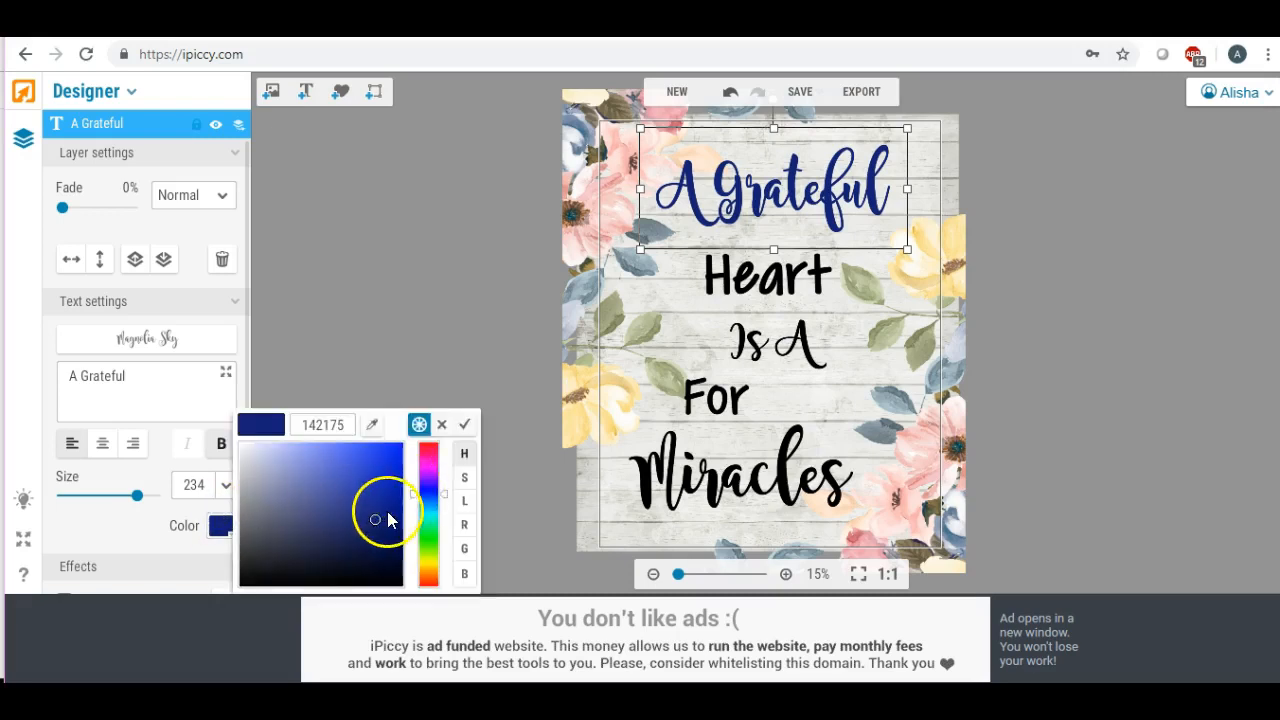
pyautogui.moveTo(371, 518)
pyautogui.mouseDown()
pyautogui.moveTo(364, 505)
pyautogui.moveTo(349, 522)
pyautogui.moveTo(306, 506)
pyautogui.moveTo(293, 527)
pyautogui.mouseUp()
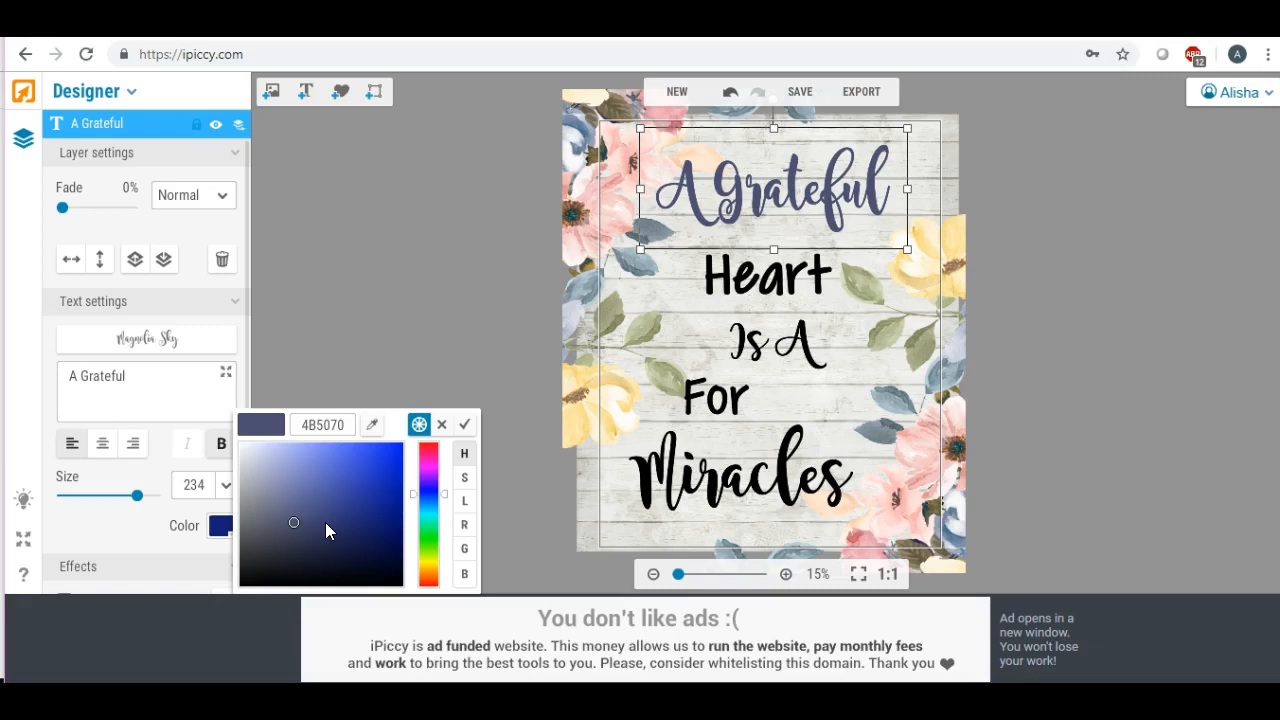
# Copy the hex code 4B5070 for reuse and apply the colour to "A Grateful"
pyautogui.click(314, 434)
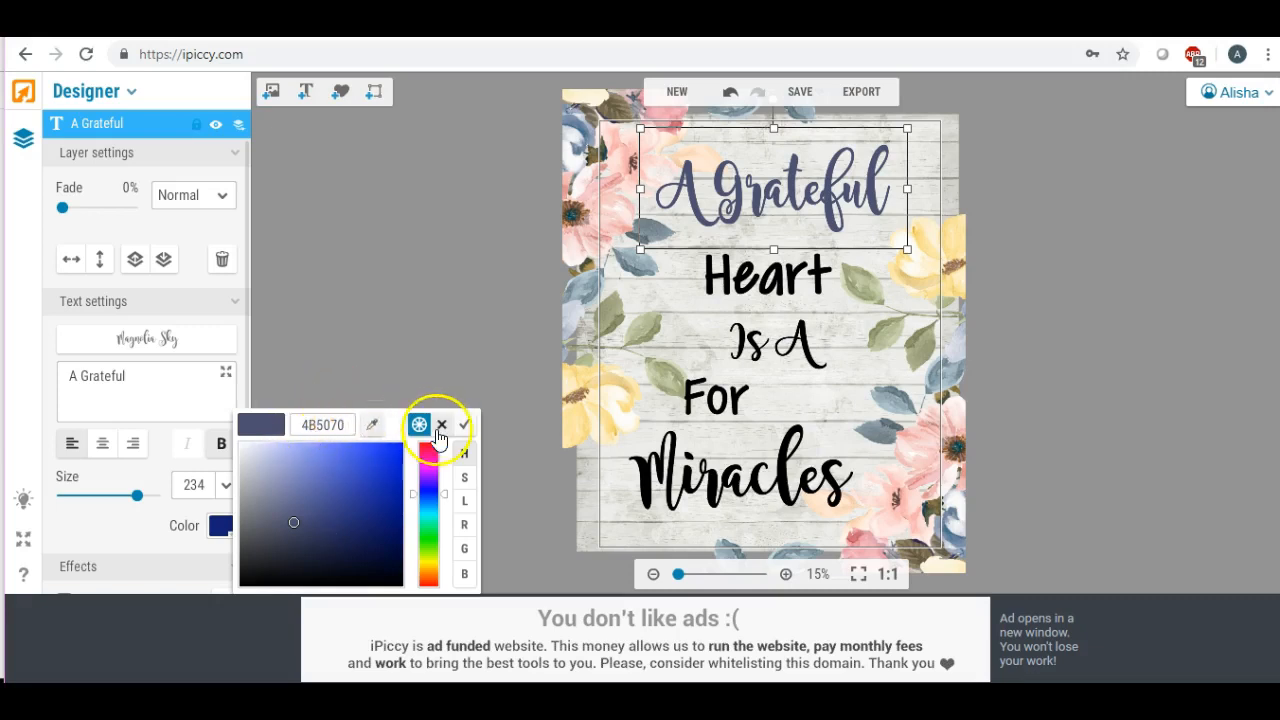
pyautogui.moveTo(350, 421); pyautogui.dragTo(277, 428)
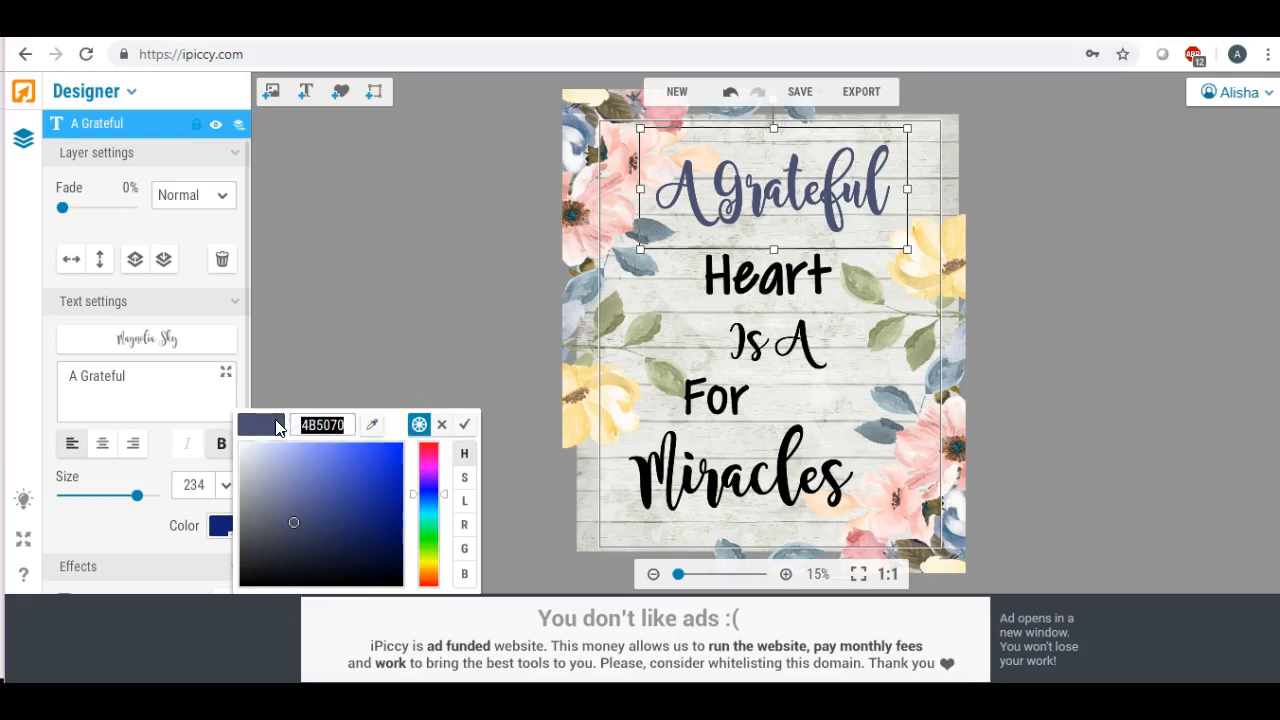
pyautogui.rightClick(320, 424)
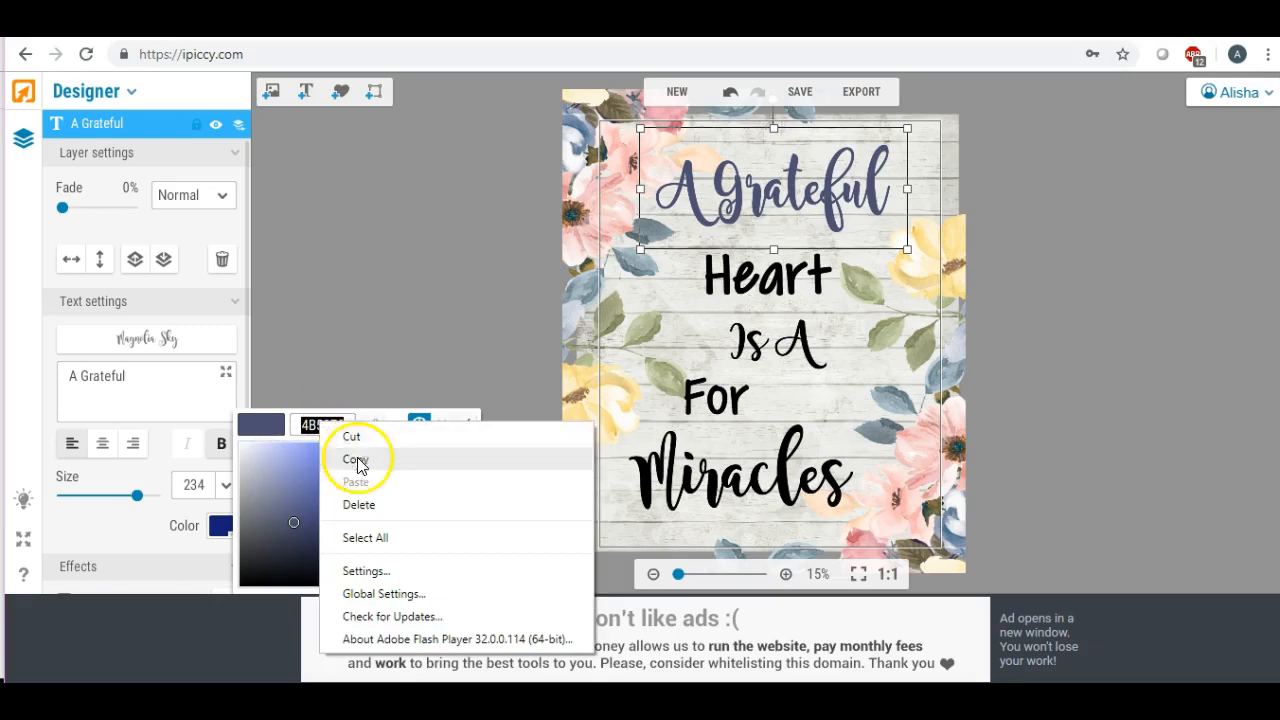
pyautogui.click(358, 462)
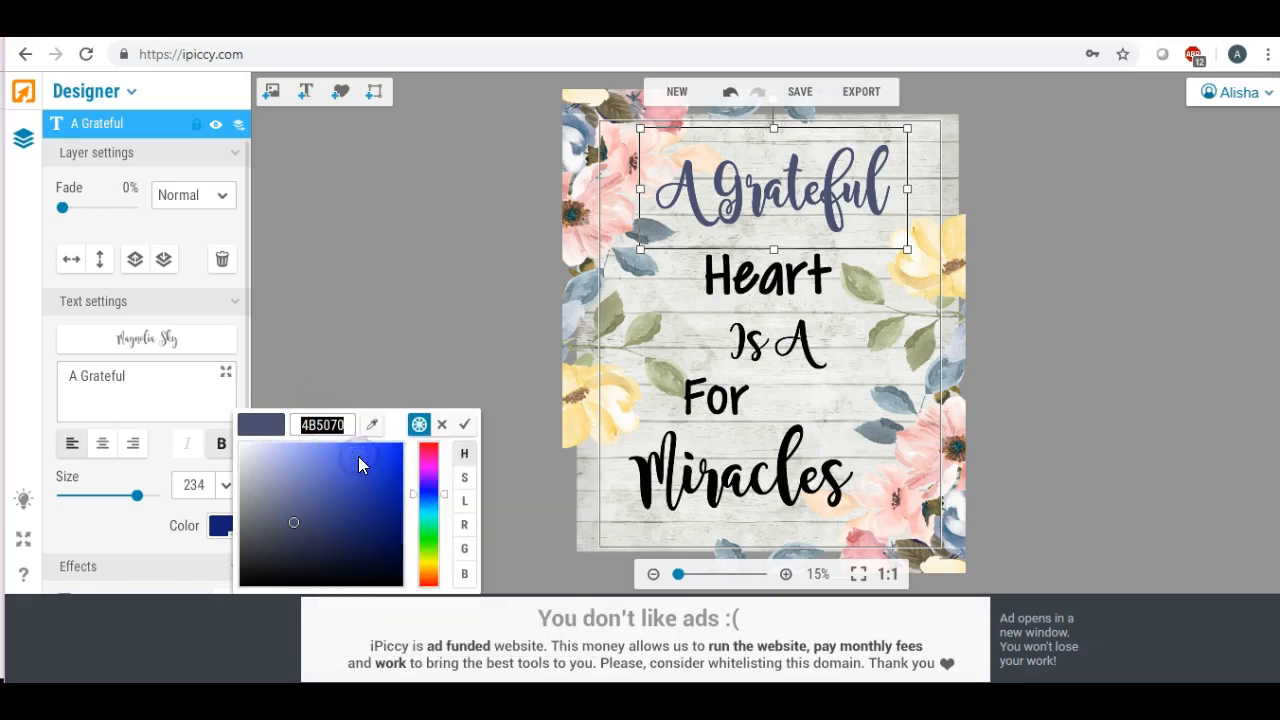
pyautogui.click(465, 424)
# Recolour the "Heart" text with the copied hex code 4B5070
pyautogui.click(741, 278)
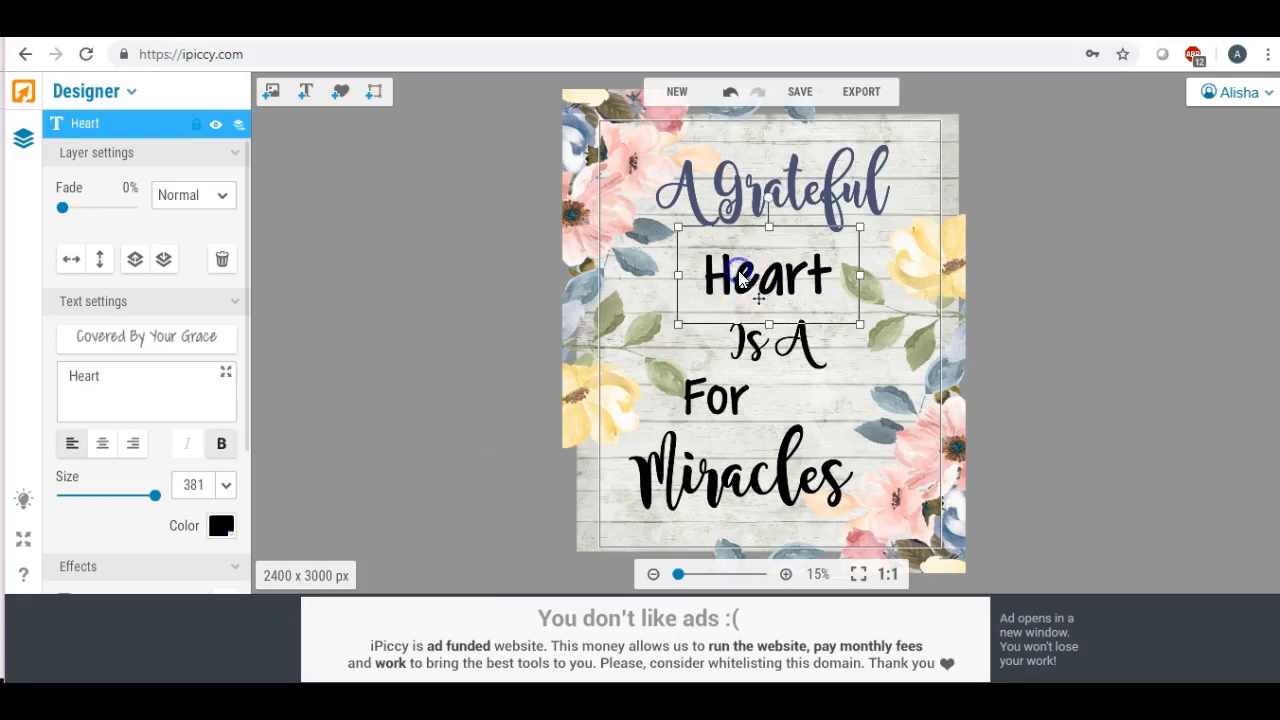
pyautogui.click(221, 525)
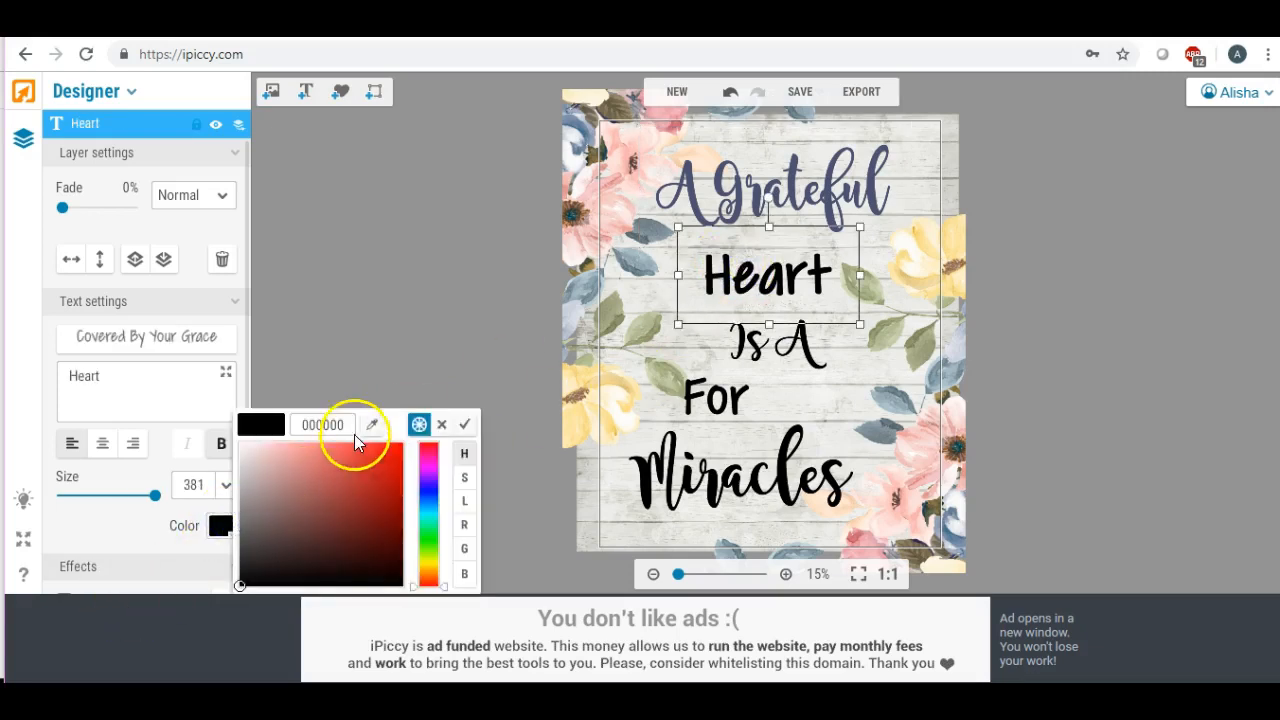
pyautogui.moveTo(349, 424); pyautogui.dragTo(256, 423)
pyautogui.hotkey('ctrl', 'v')
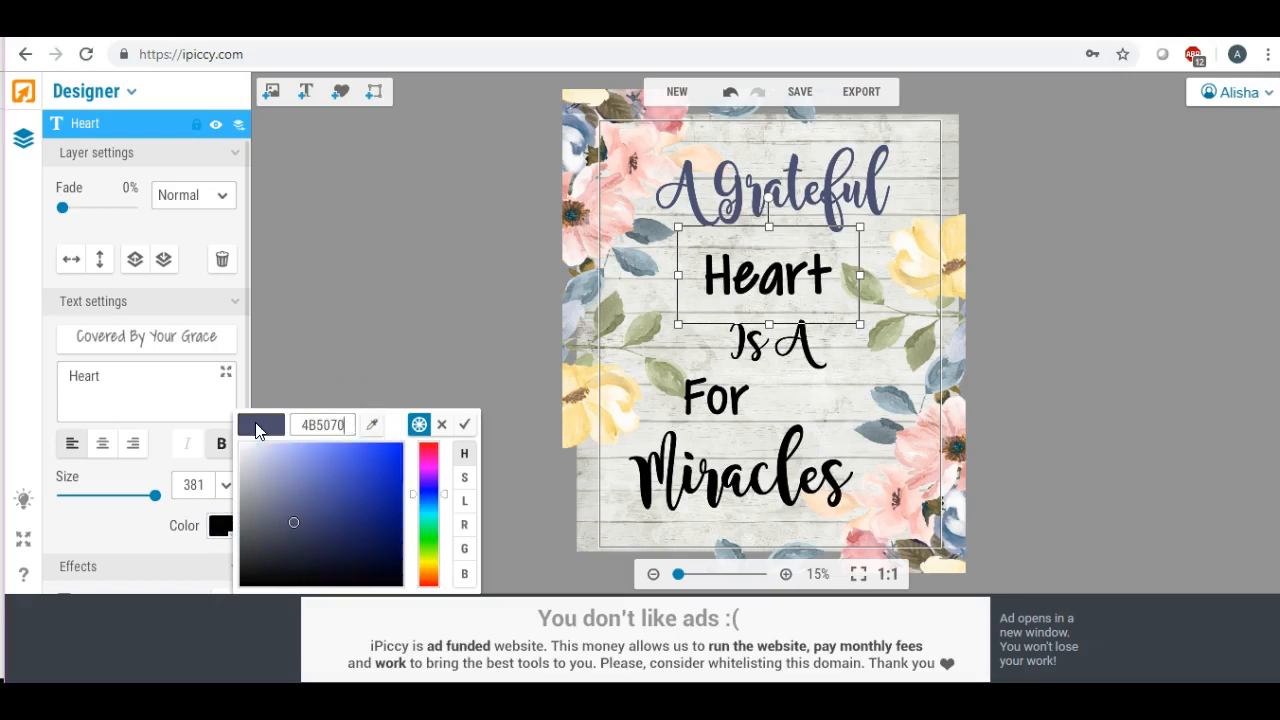
pyautogui.press('Return')
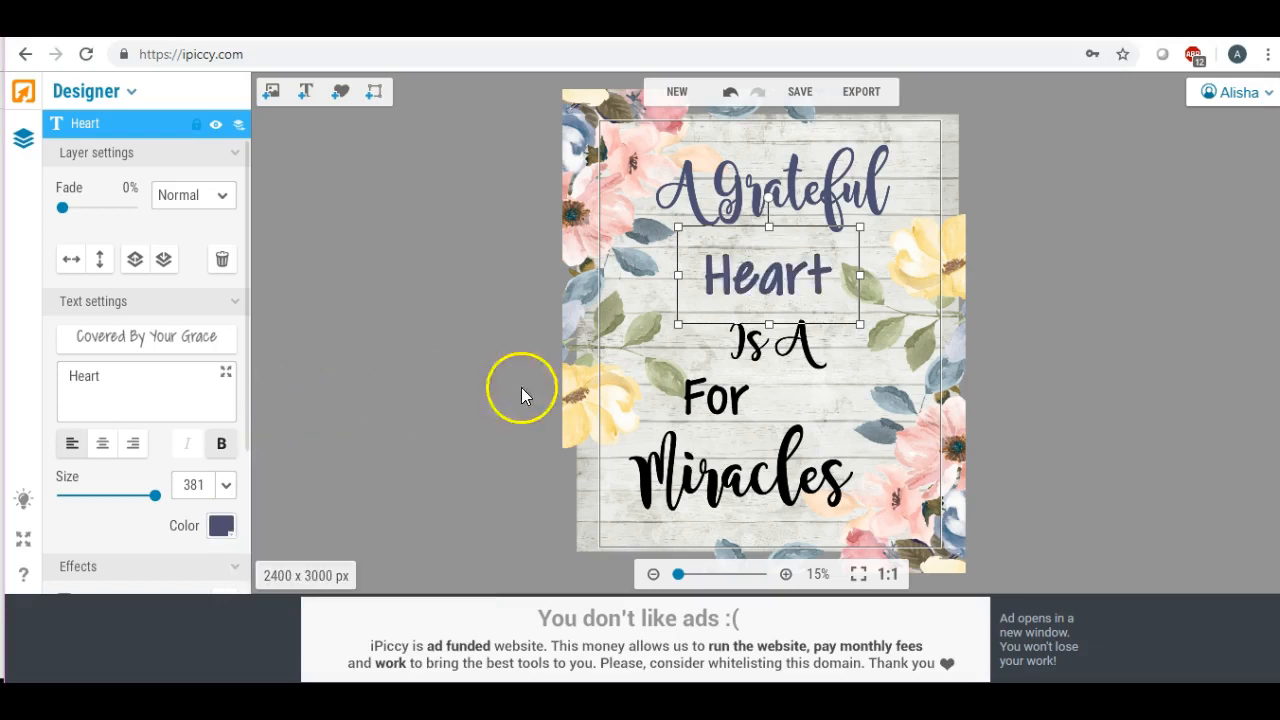
# Recolour the "Is A" text with the copied slate-blue hex code so it matches the lines above
pyautogui.click(785, 340)
pyautogui.click(221, 527)
pyautogui.click(334, 424)
pyautogui.rightClick(309, 424)
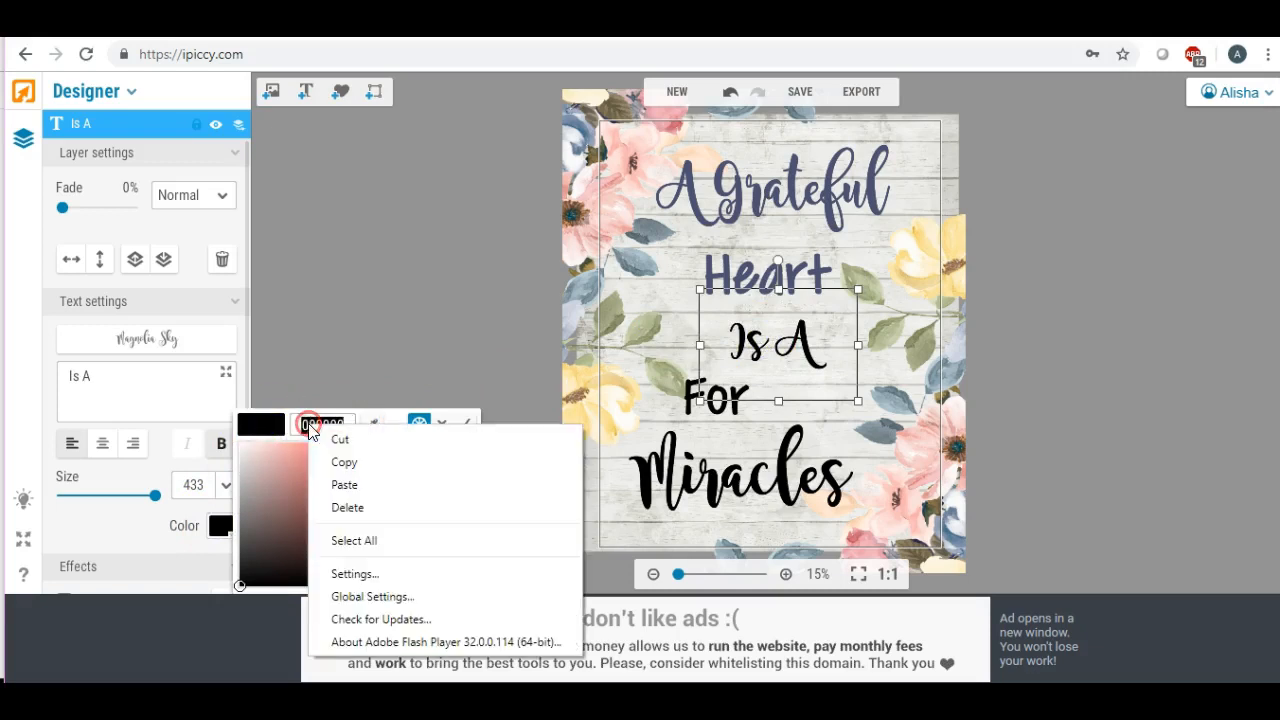
pyautogui.click(343, 486)
pyautogui.click(458, 497)
pyautogui.click(232, 432)
pyautogui.click(700, 410)
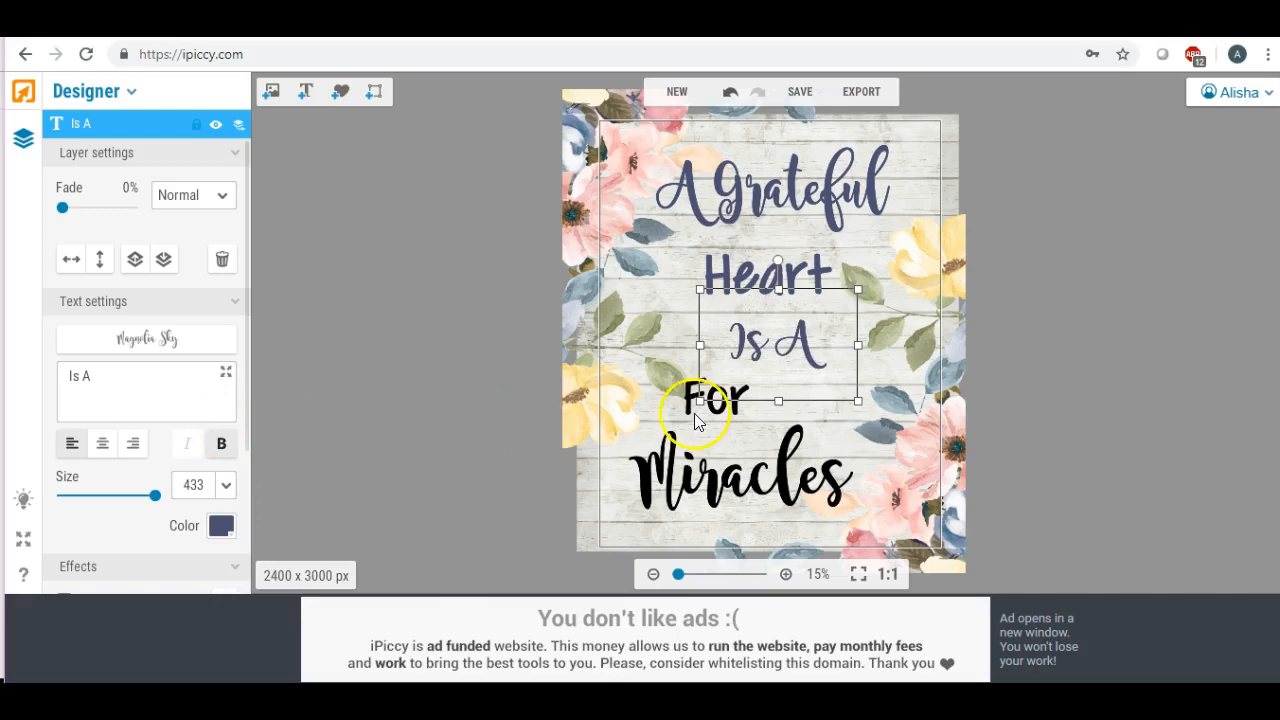
pyautogui.click(795, 343)
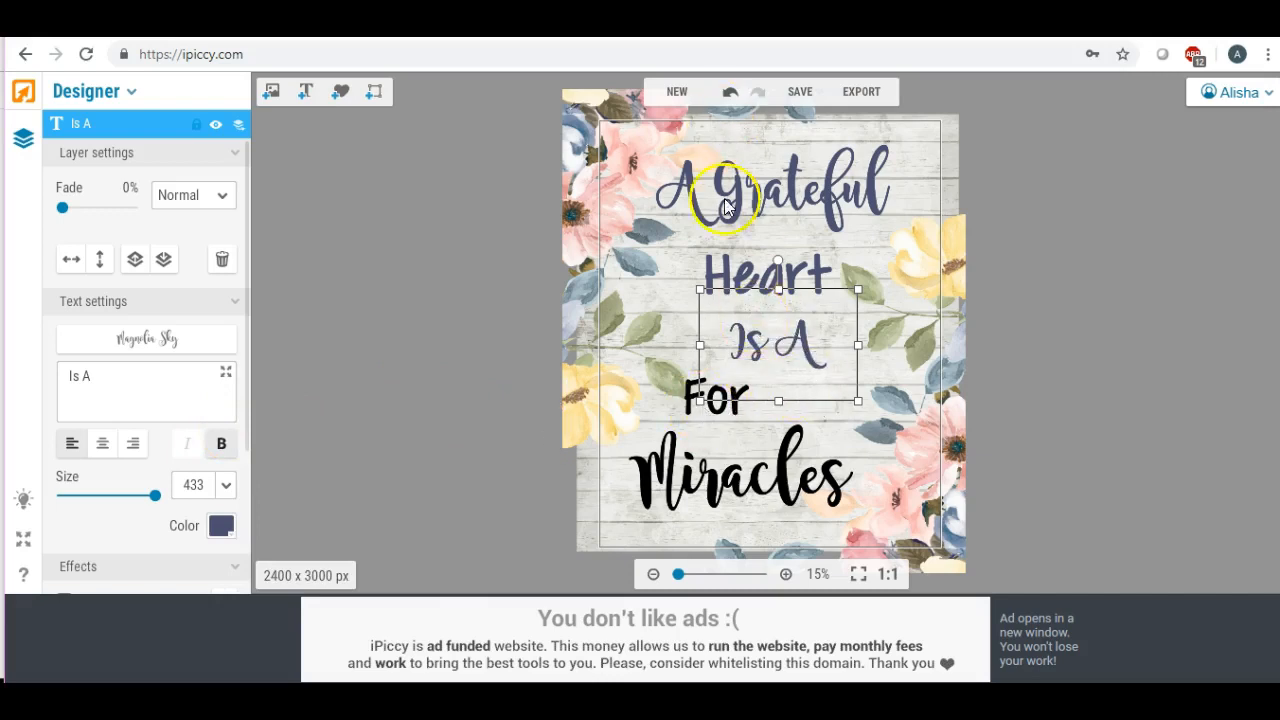
pyautogui.click(746, 352)
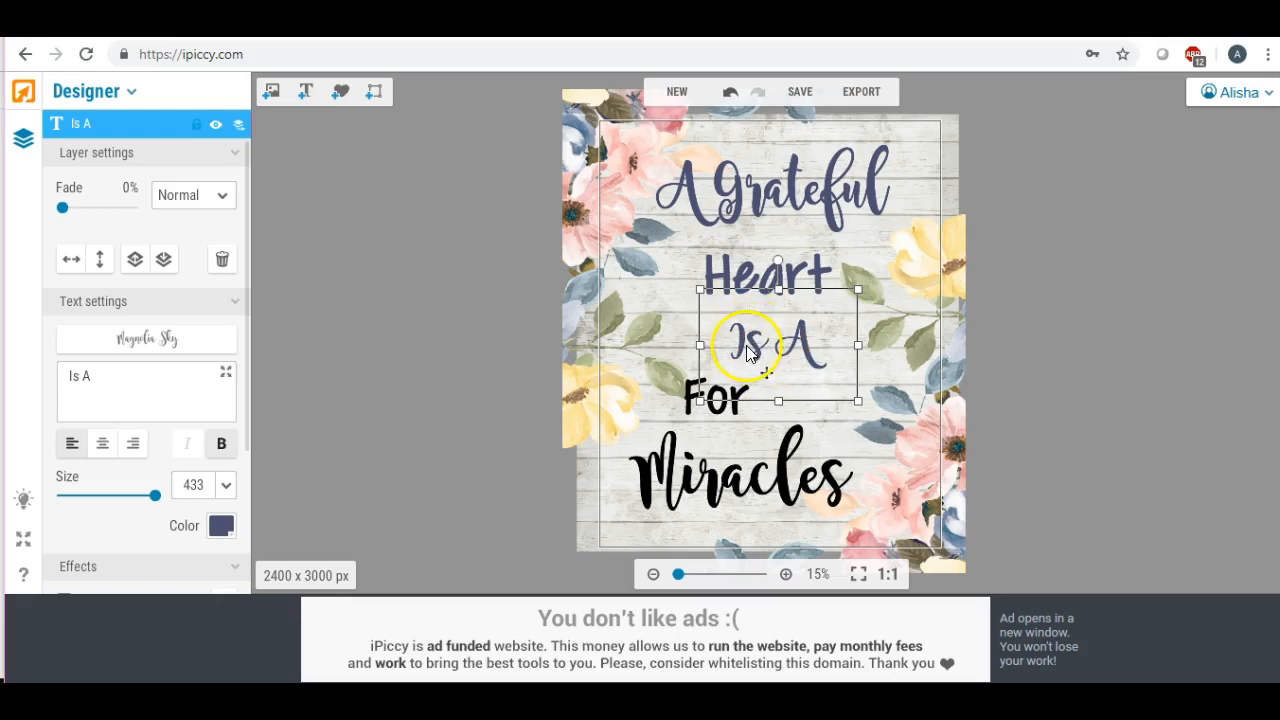
# Apply the copied hex colour 4B5070 to the "For" text
pyautogui.click(716, 404)
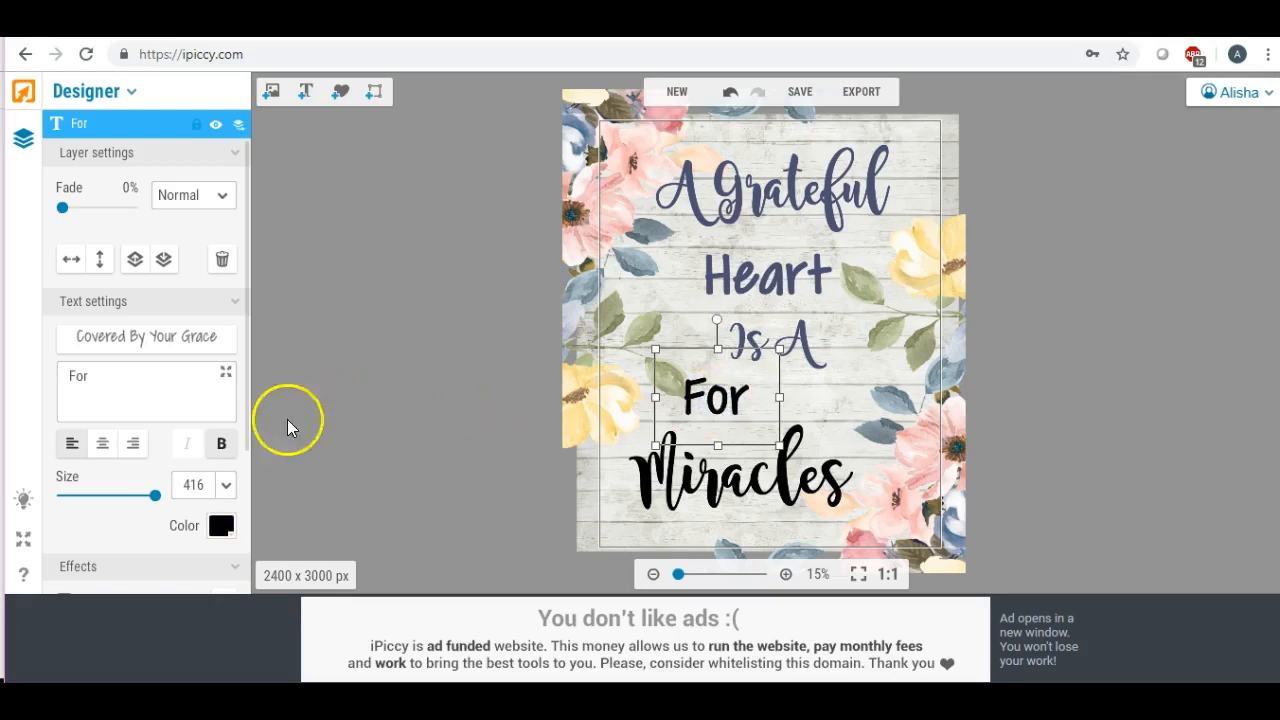
pyautogui.click(218, 527)
pyautogui.click(350, 424)
pyautogui.hotkey('ctrl', 'v')
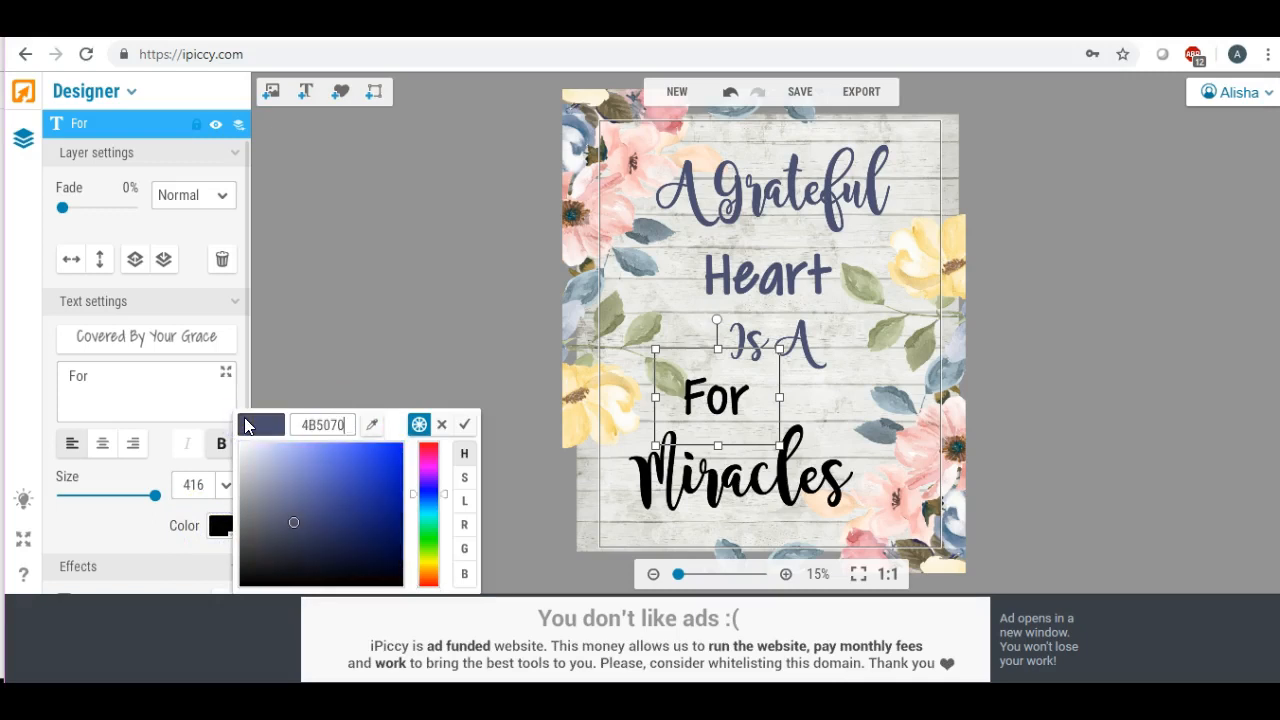
pyautogui.press('Return')
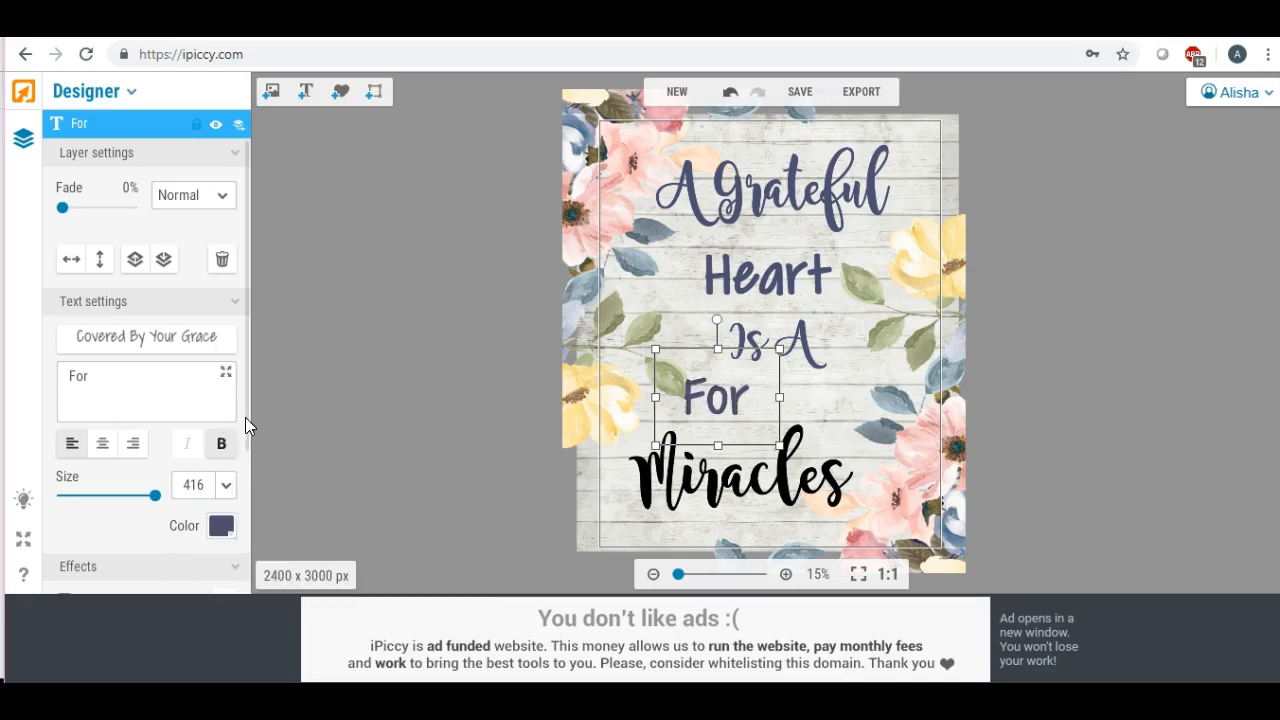
# Change the "Miracles" text to the same copied slate-blue colour as the rest of the quote
pyautogui.click(716, 492)
pyautogui.click(220, 525)
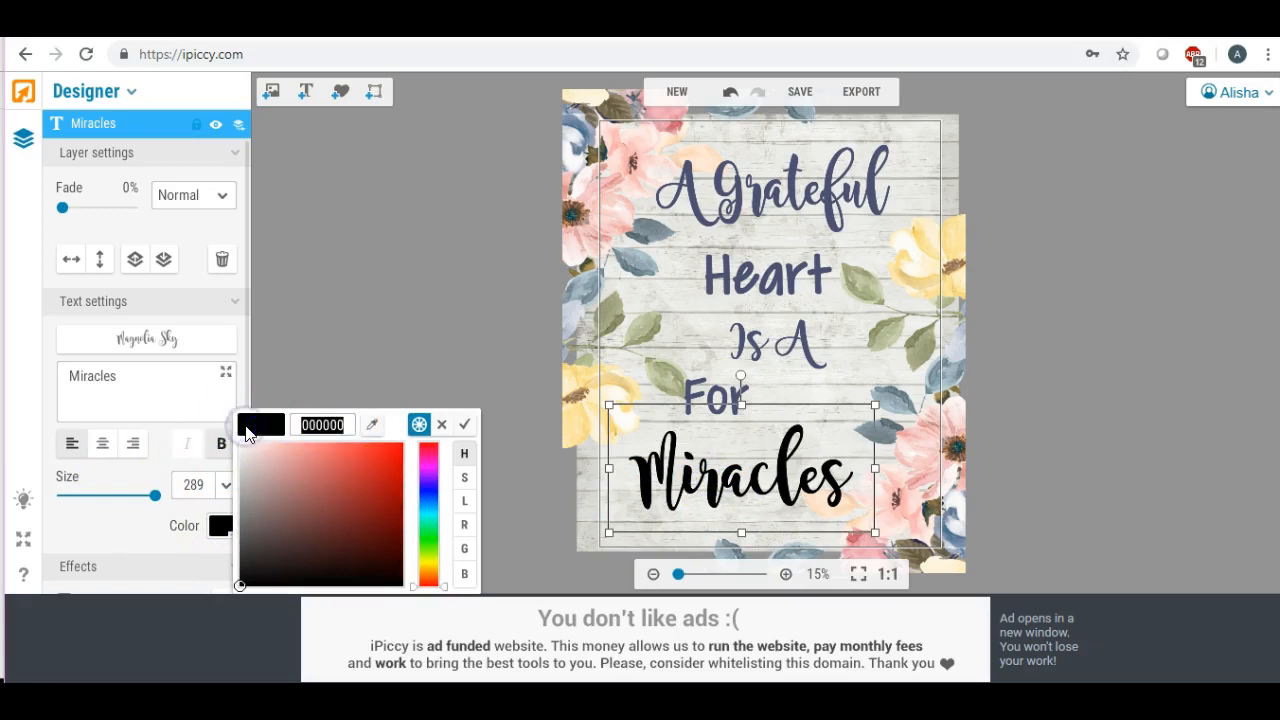
pyautogui.click(245, 425)
pyautogui.press('Return')
# Lower "For" slightly toward "Miracles" to even out the line spacing, and clear the selection
pyautogui.click(316, 393)
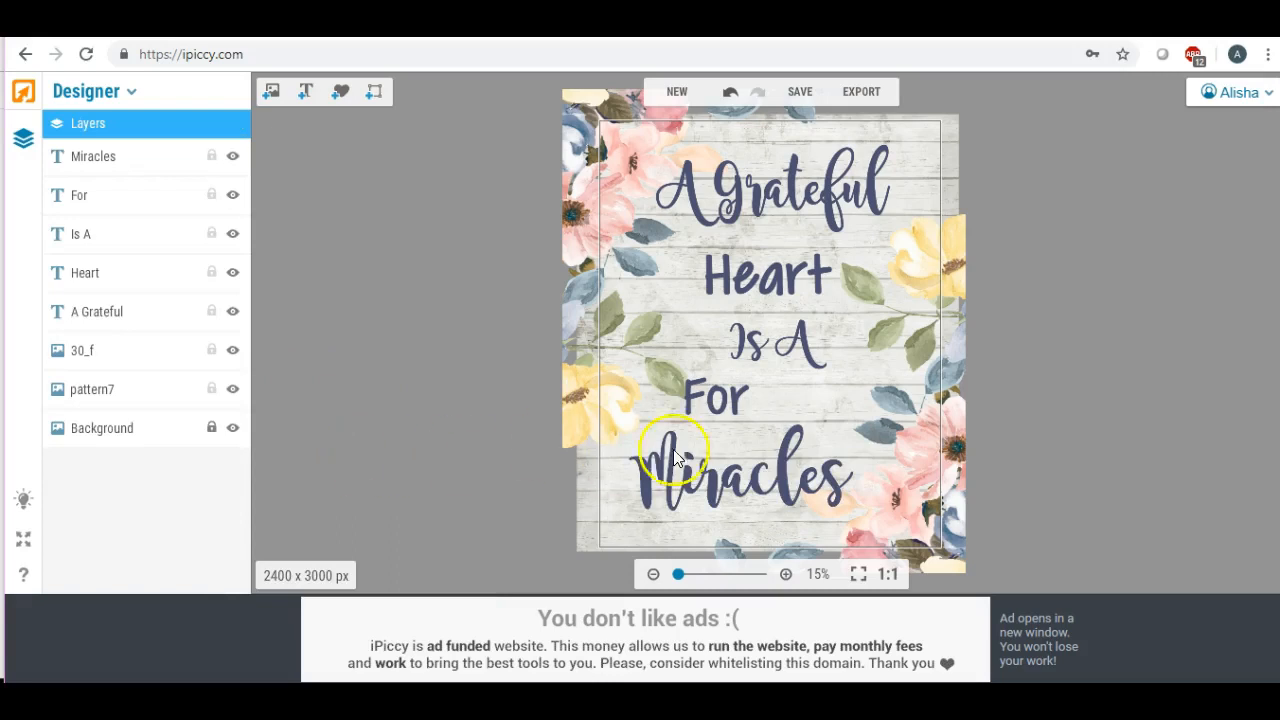
pyautogui.click(711, 403)
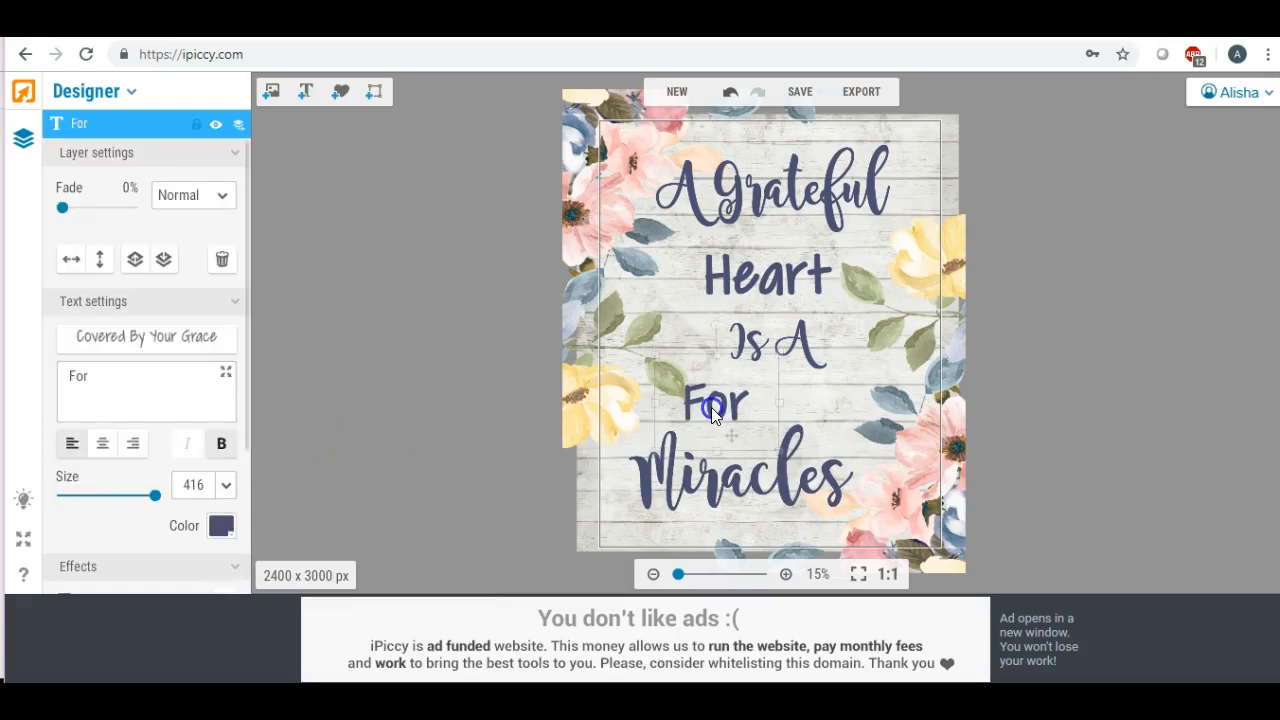
pyautogui.click(417, 380)
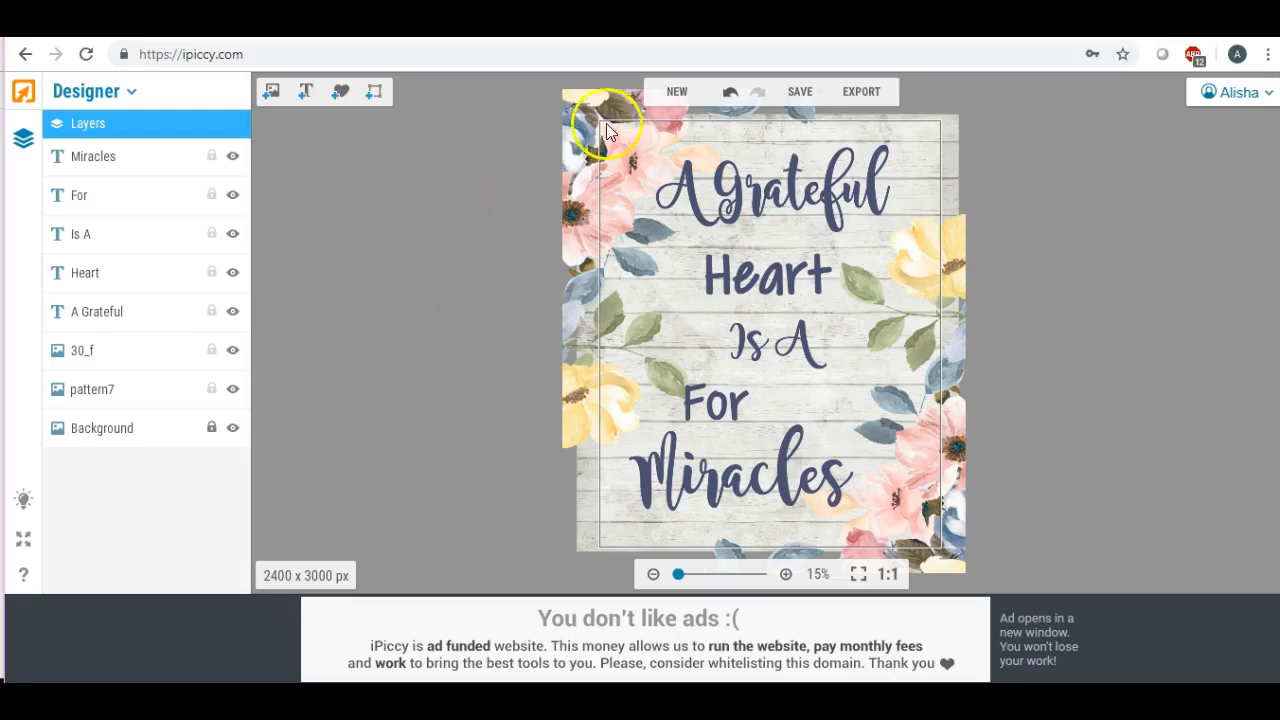
# Prepare the design for saving as a .jpg at Highest quality with the file name "grateful"
pyautogui.click(800, 94)
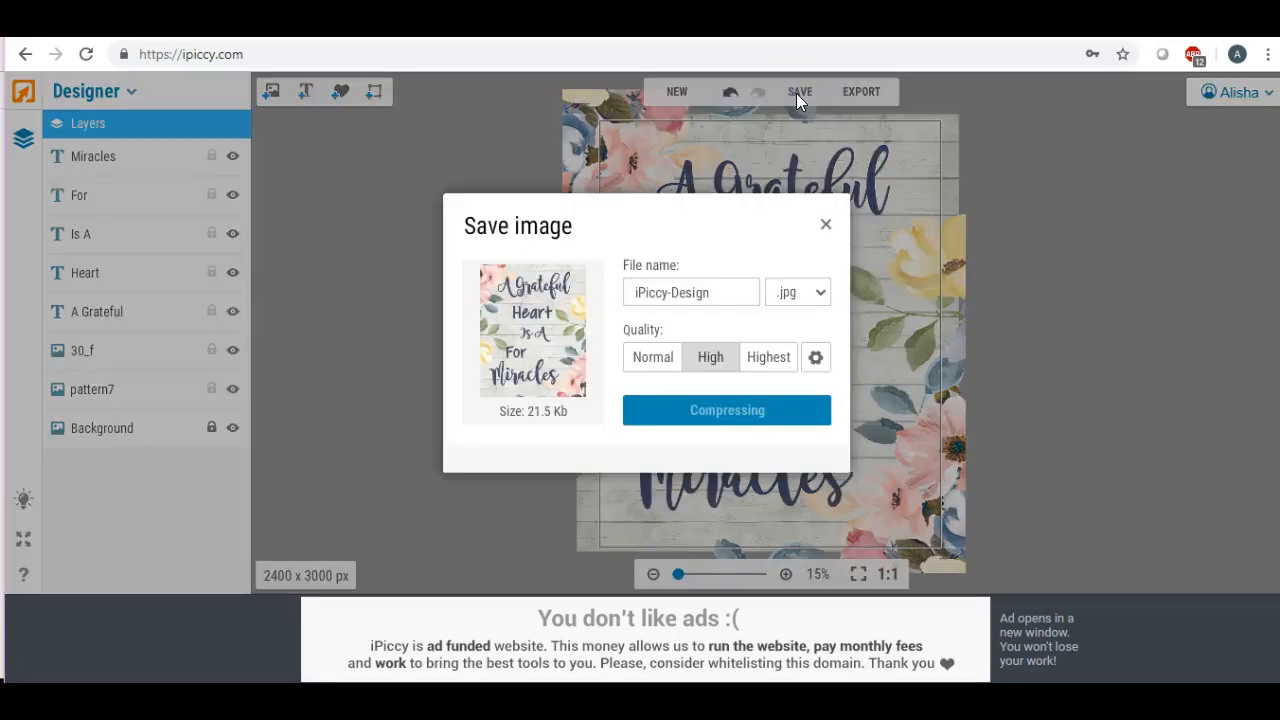
pyautogui.click(777, 356)
pyautogui.click(720, 283)
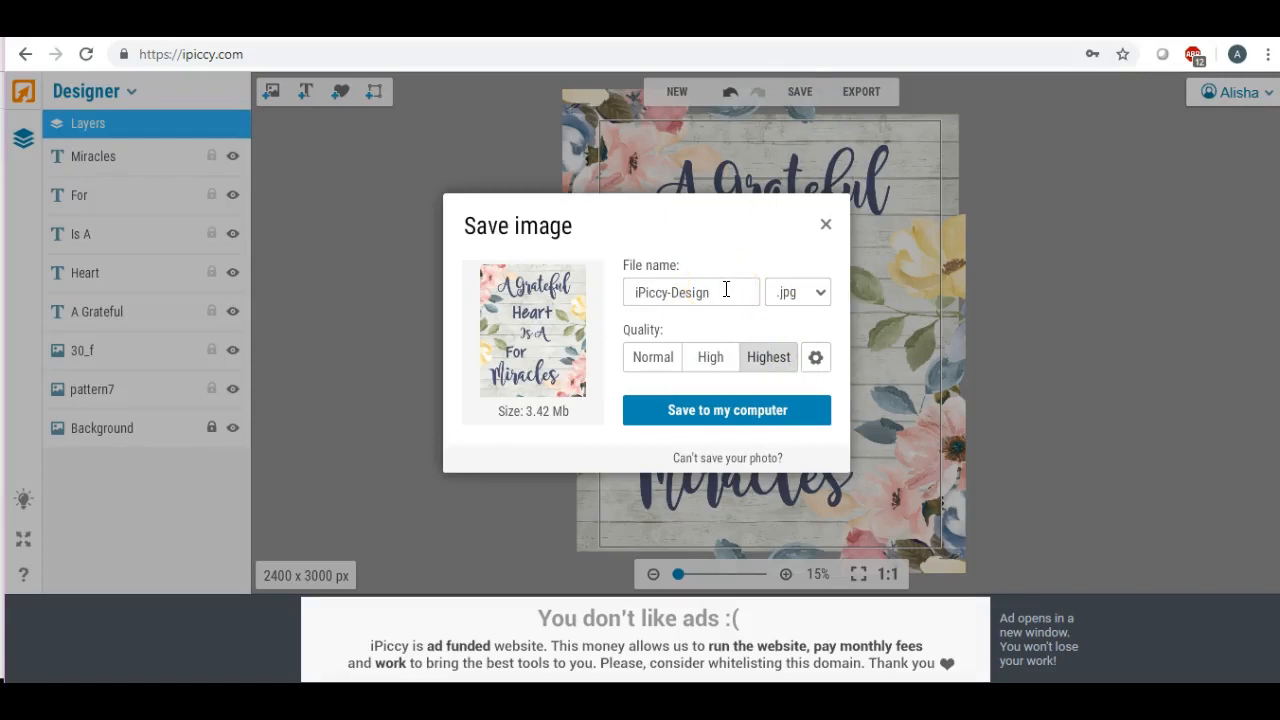
pyautogui.moveTo(726, 289); pyautogui.dragTo(574, 298)
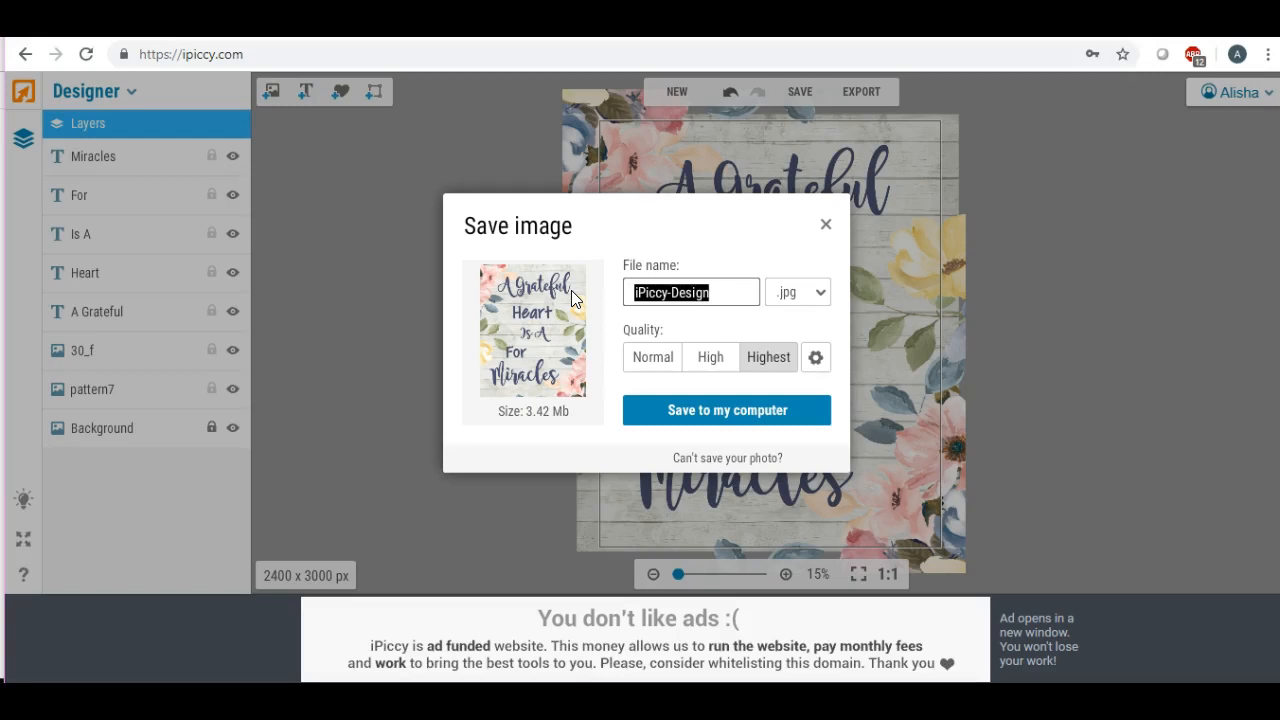
pyautogui.write('gratefu;l')
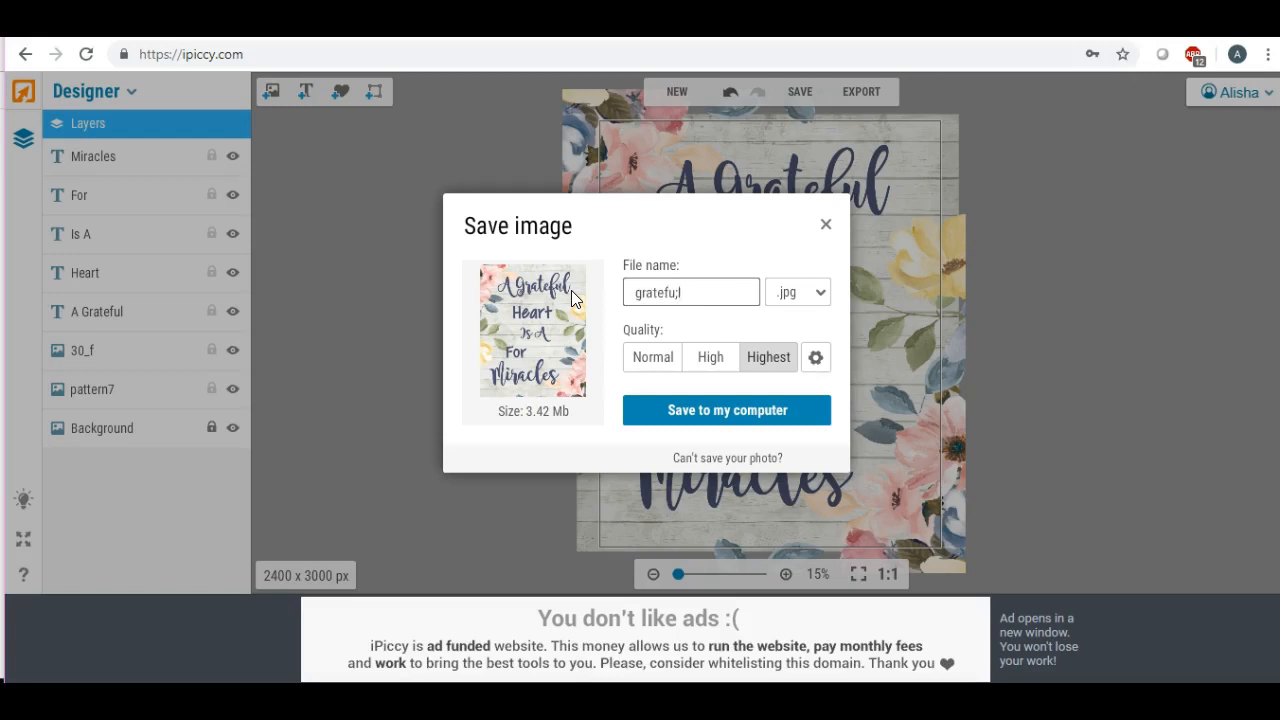
pyautogui.press('BackSpace')
pyautogui.press('BackSpace')
pyautogui.write('l')
# Save the "grateful" image to a folder on the computer
pyautogui.click(708, 411)
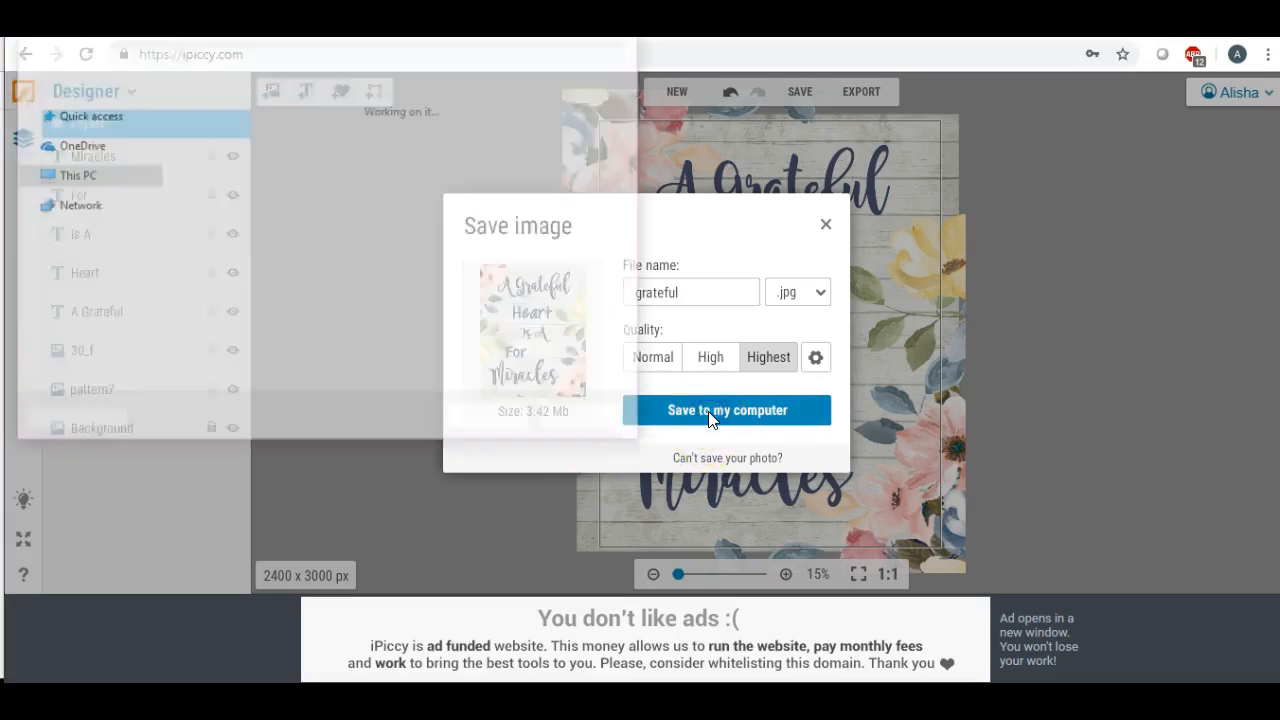
pyautogui.scroll(3, 157, 157)
pyautogui.click(76, 137)
pyautogui.click(488, 420)
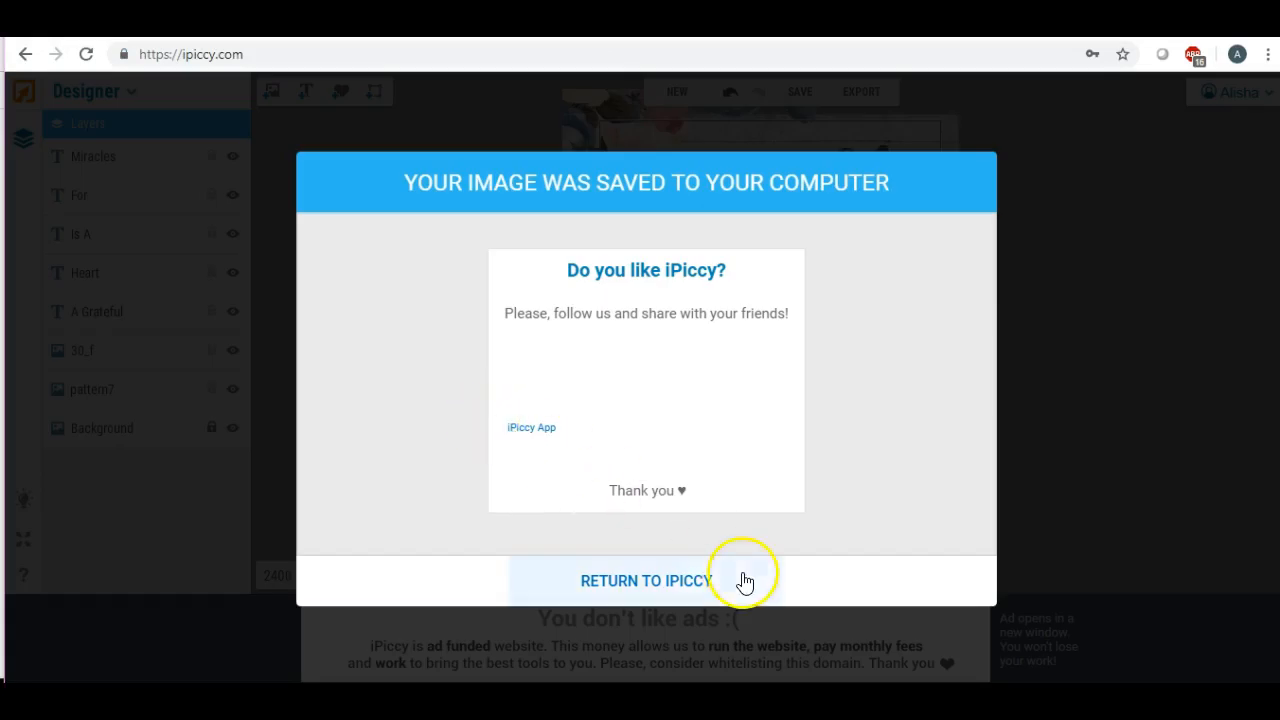
# Dismiss the unresponsive-plugin notice and return to iPiccy from the save confirmation
pyautogui.click(666, 584)
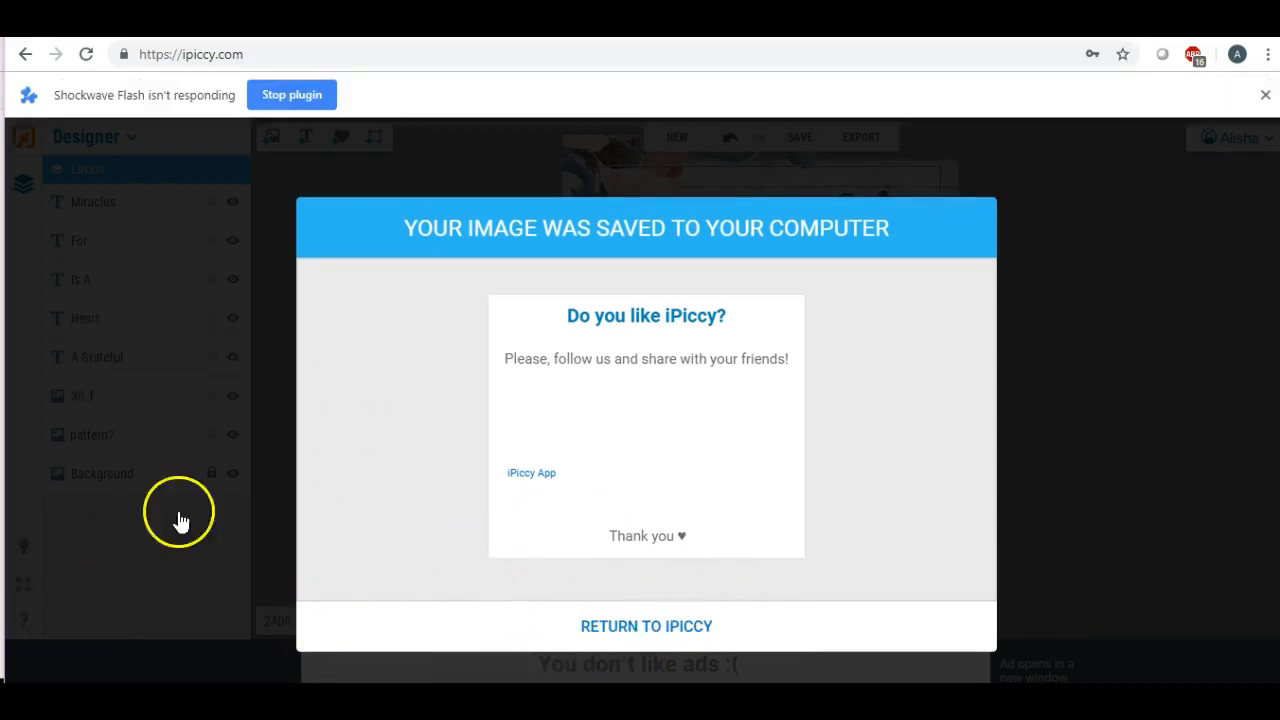
pyautogui.click(1263, 97)
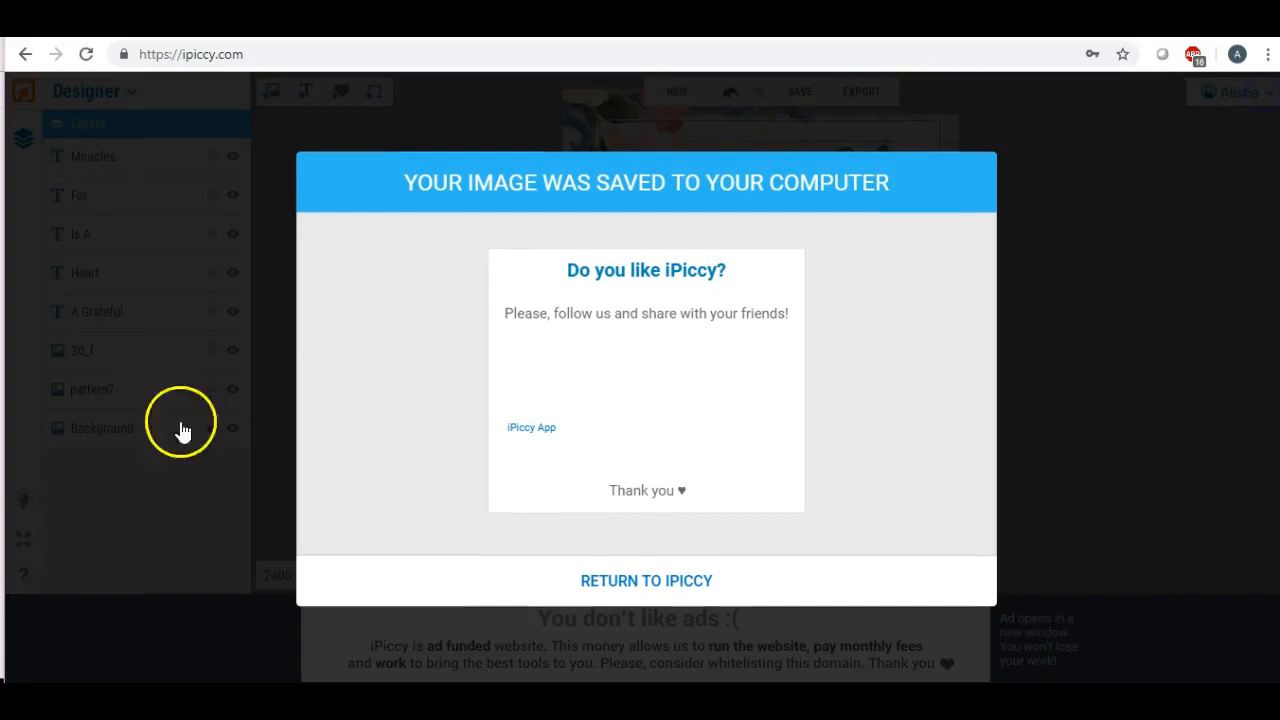
pyautogui.click(581, 583)
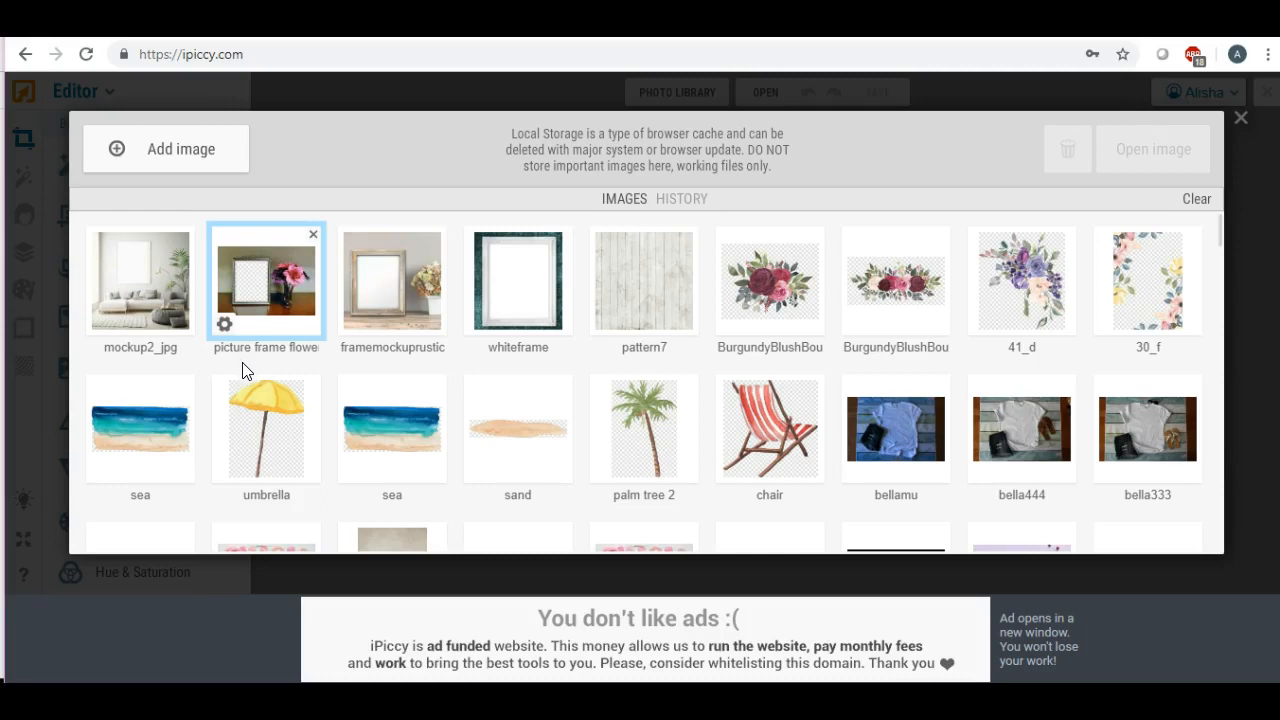
# Open the living room wall-frame image "mockup2_jpg" from the photo library for editing
pyautogui.click(138, 306)
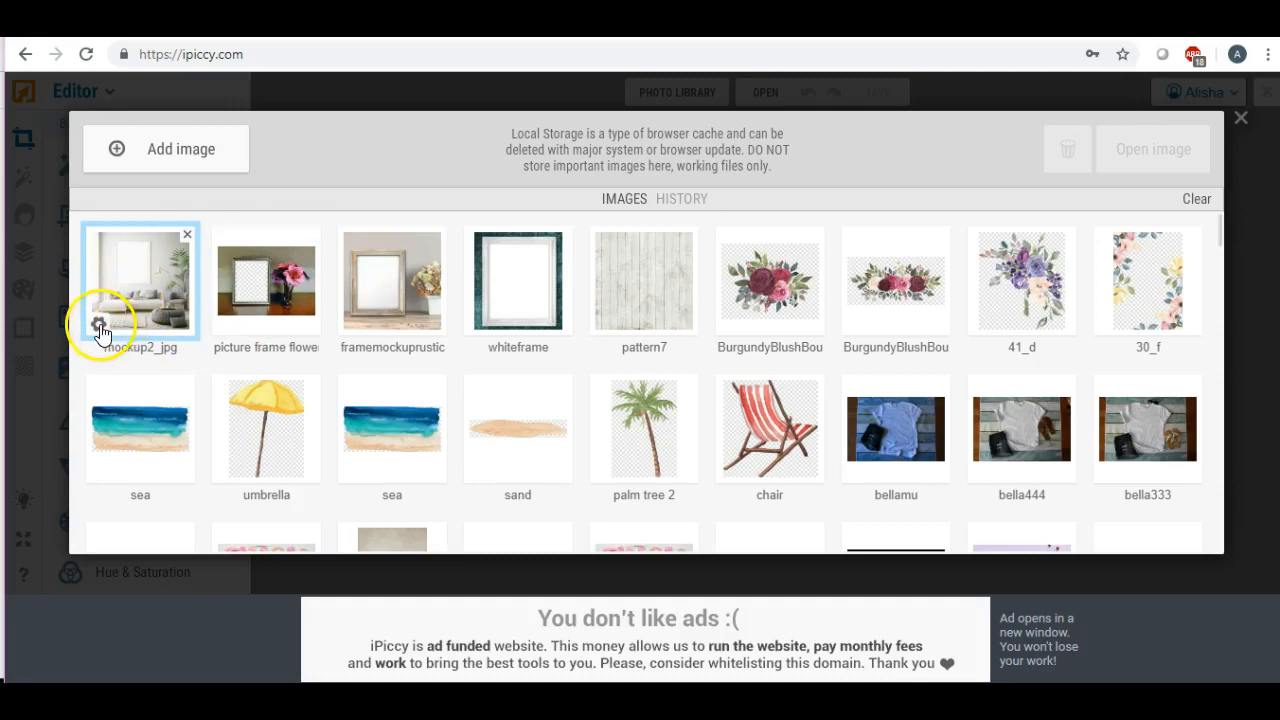
pyautogui.click(97, 325)
pyautogui.click(102, 278)
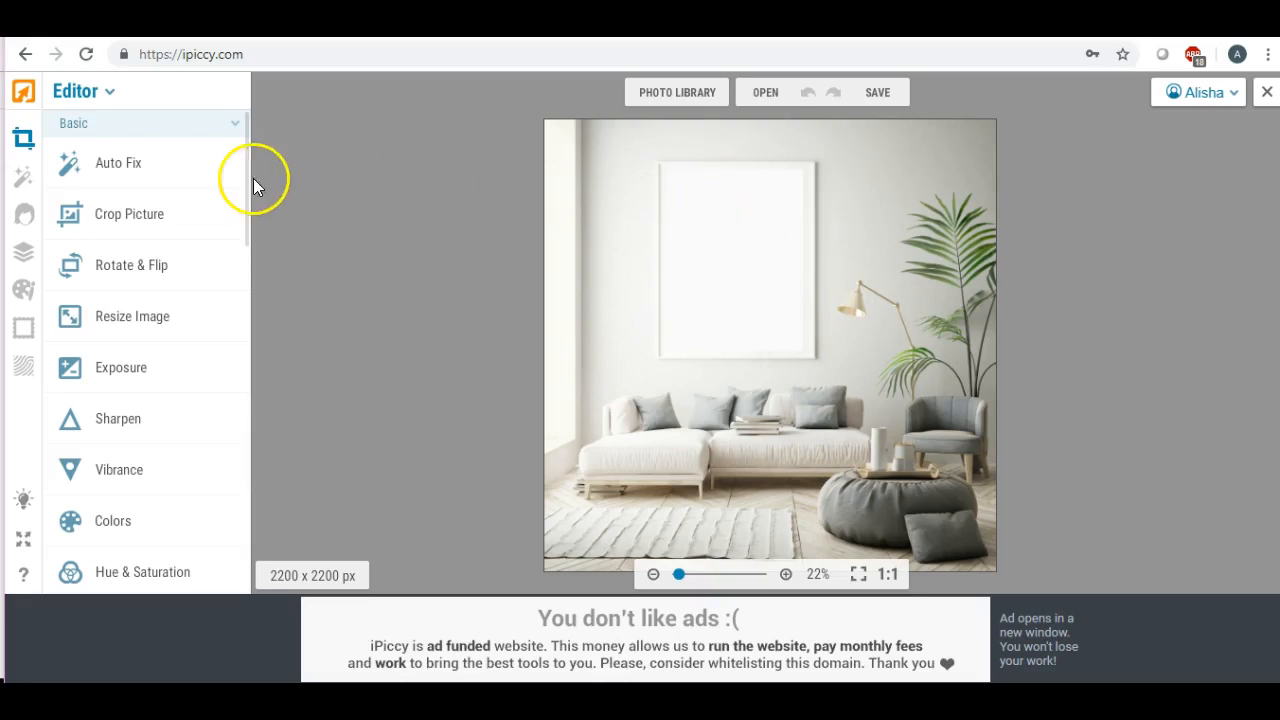
# Upload the "grateful" image from the Desktop folder to the images available for layers
pyautogui.click(24, 249)
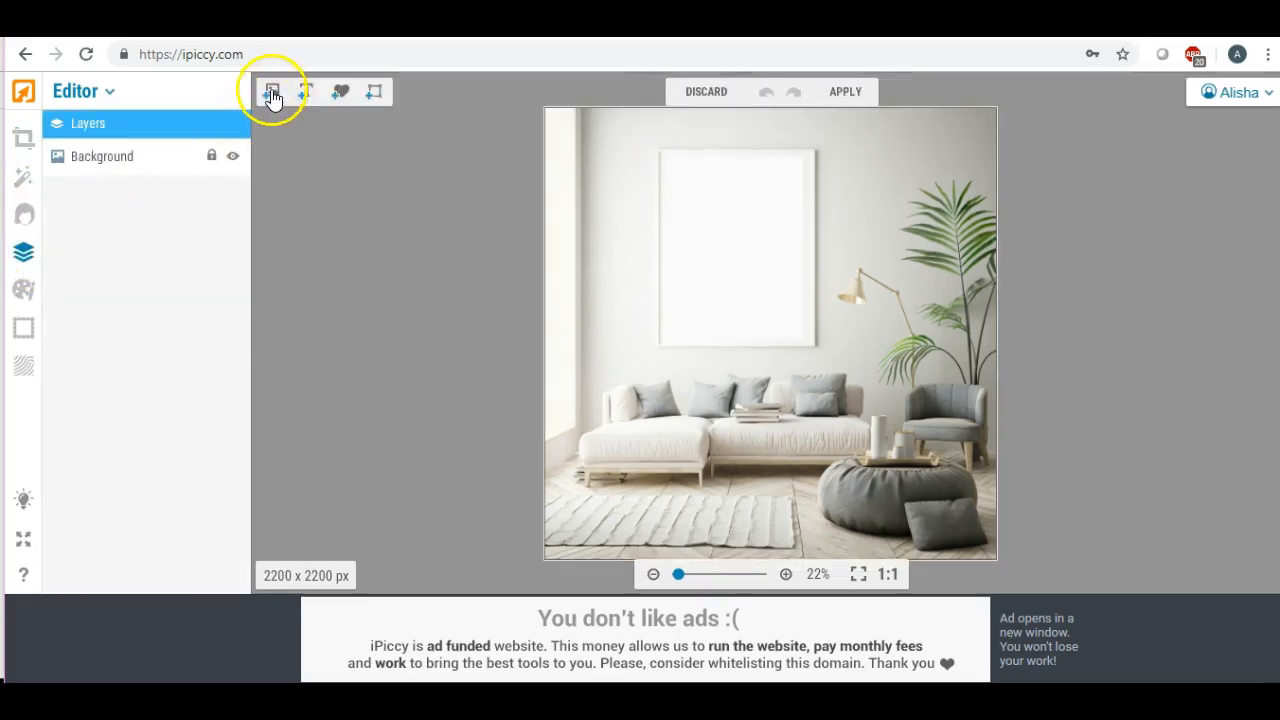
pyautogui.click(271, 91)
pyautogui.click(96, 158)
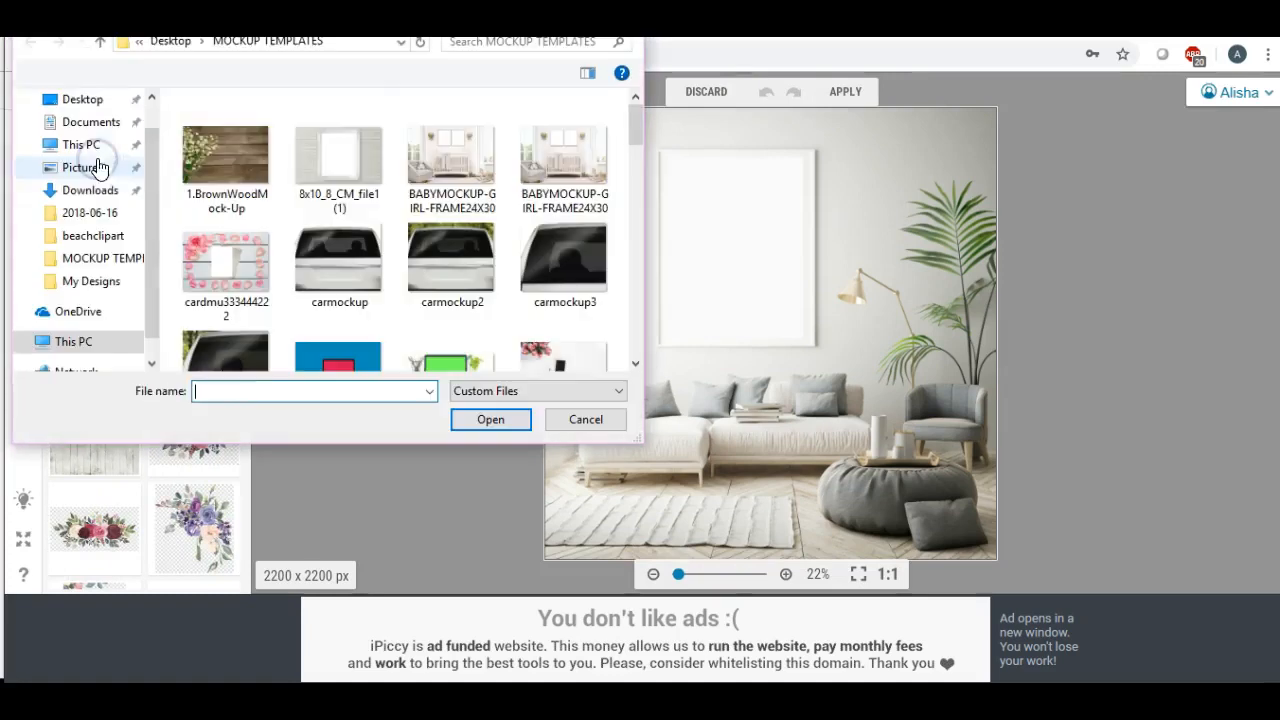
pyautogui.click(100, 99)
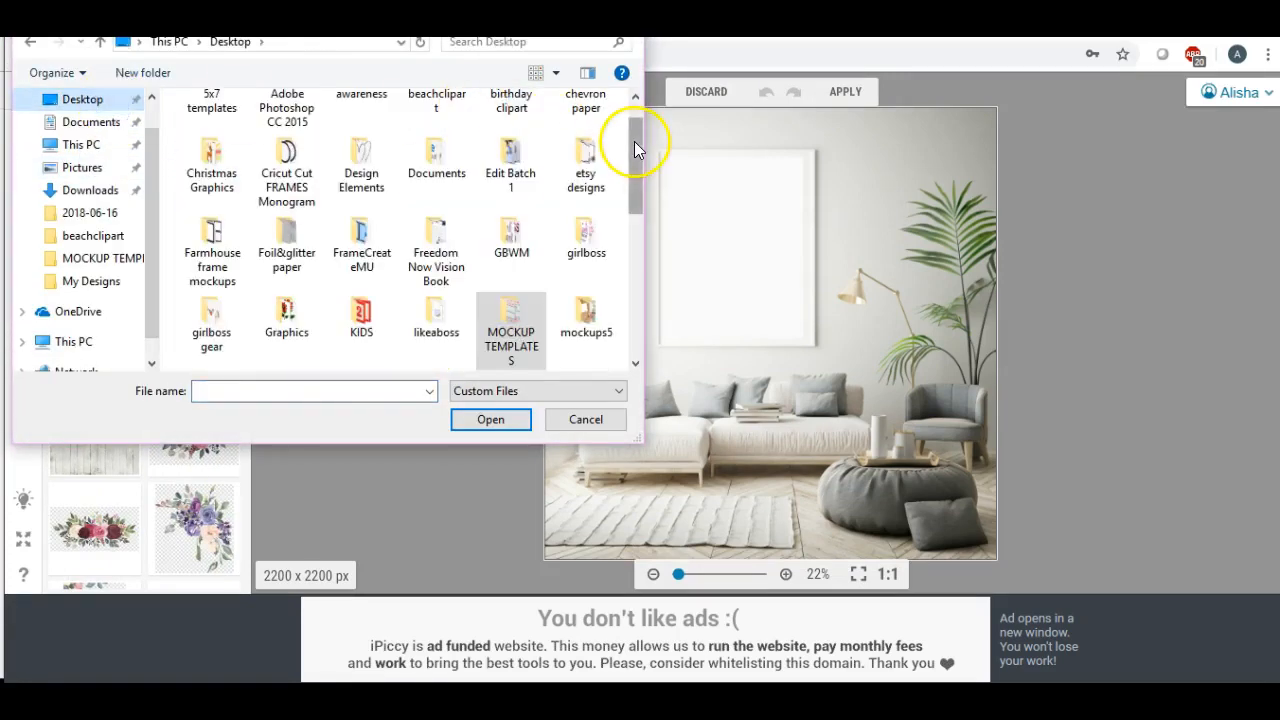
pyautogui.moveTo(634, 140); pyautogui.dragTo(635, 239)
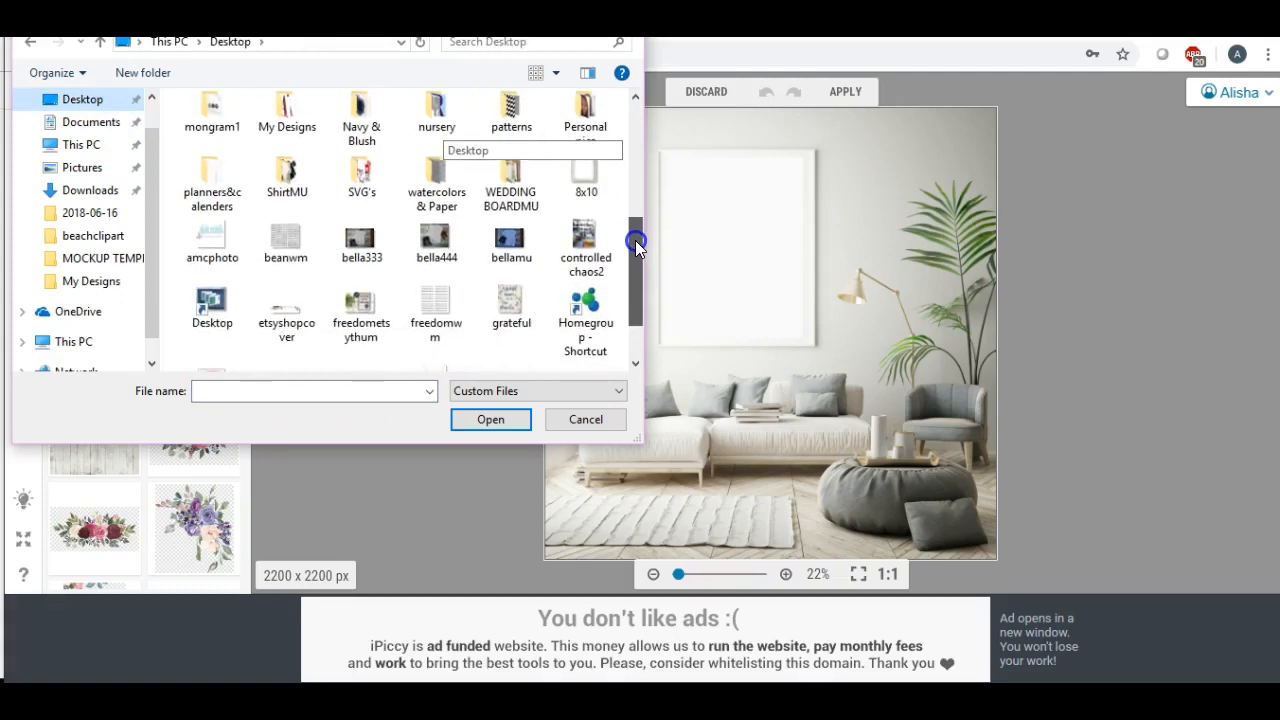
pyautogui.doubleClick(507, 295)
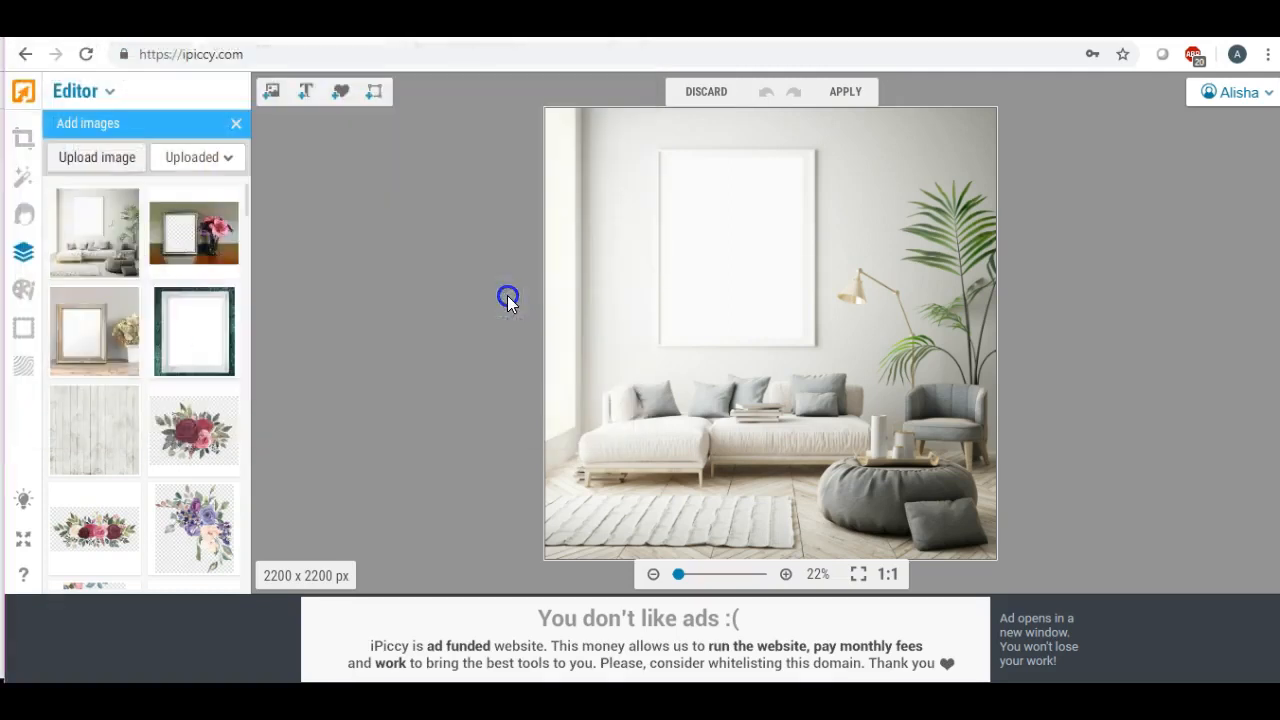
# Place the "grateful" image in the wall frame above the sofa and stretch its sides to fill the frame opening
pyautogui.moveTo(90, 217); pyautogui.dragTo(729, 241)
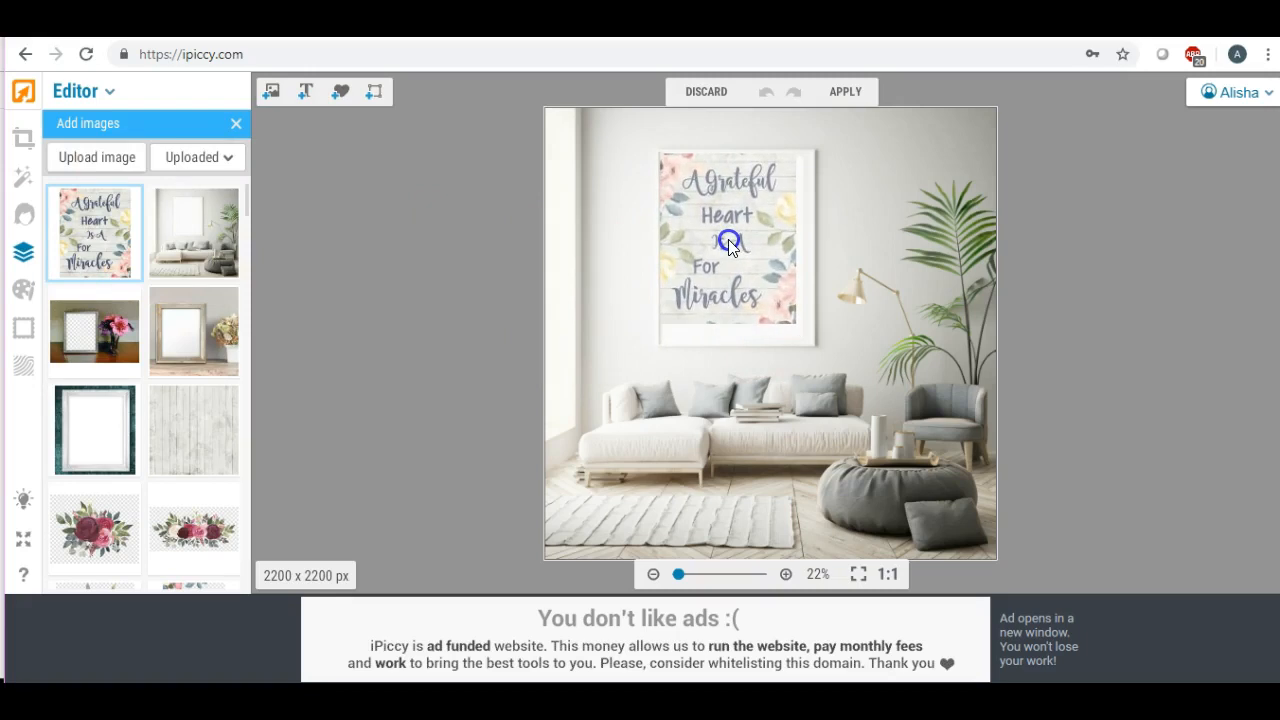
pyautogui.click(728, 239)
pyautogui.click(795, 243)
pyautogui.moveTo(796, 242); pyautogui.dragTo(808, 243)
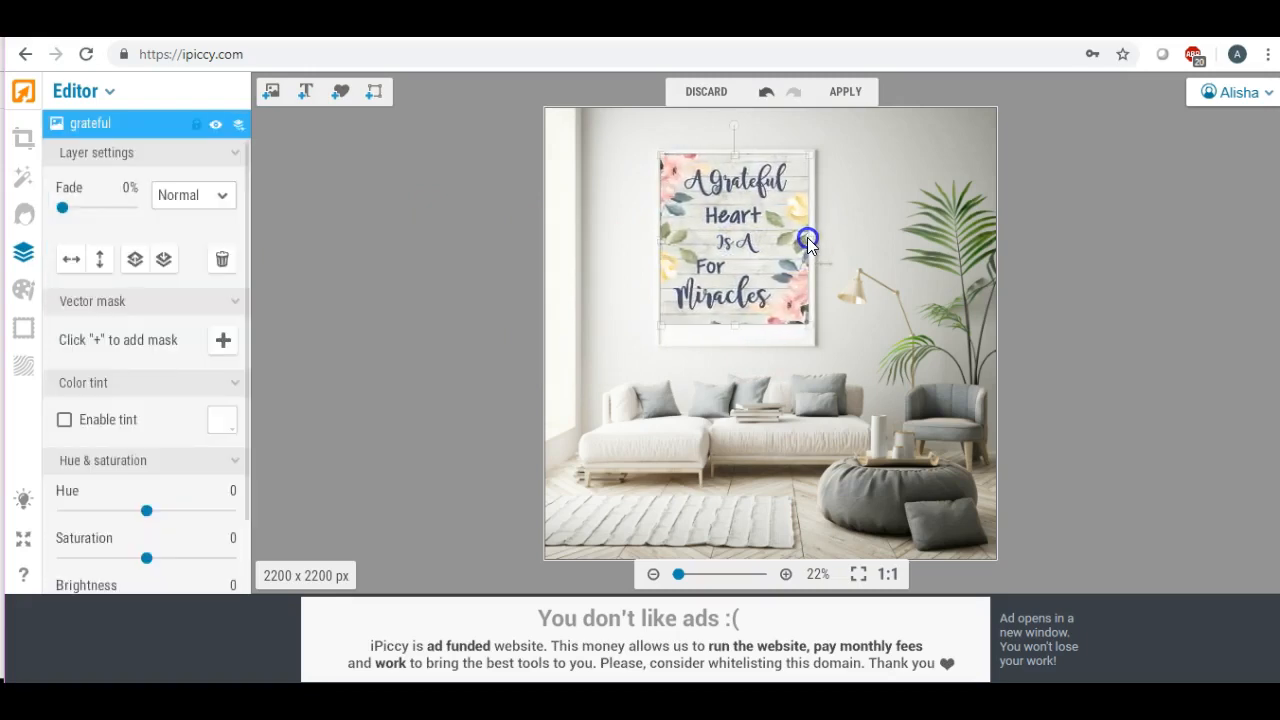
pyautogui.moveTo(660, 239); pyautogui.dragTo(664, 237)
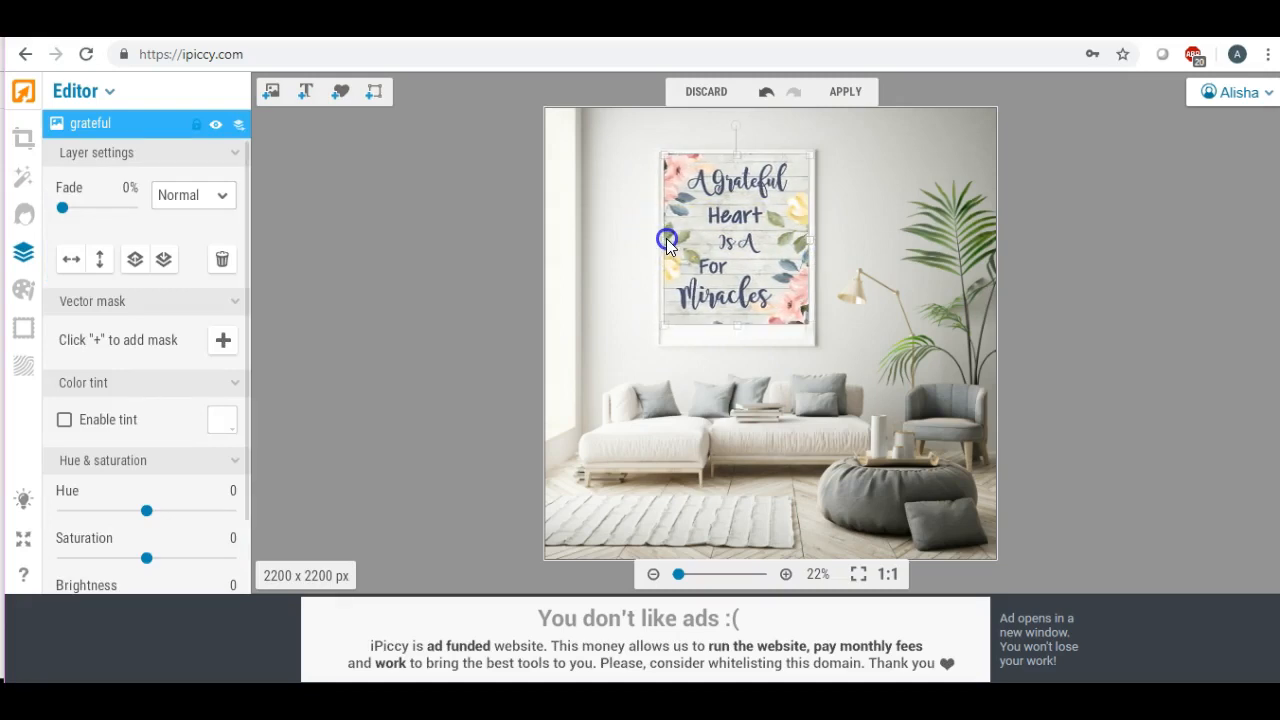
pyautogui.moveTo(737, 328); pyautogui.dragTo(736, 341)
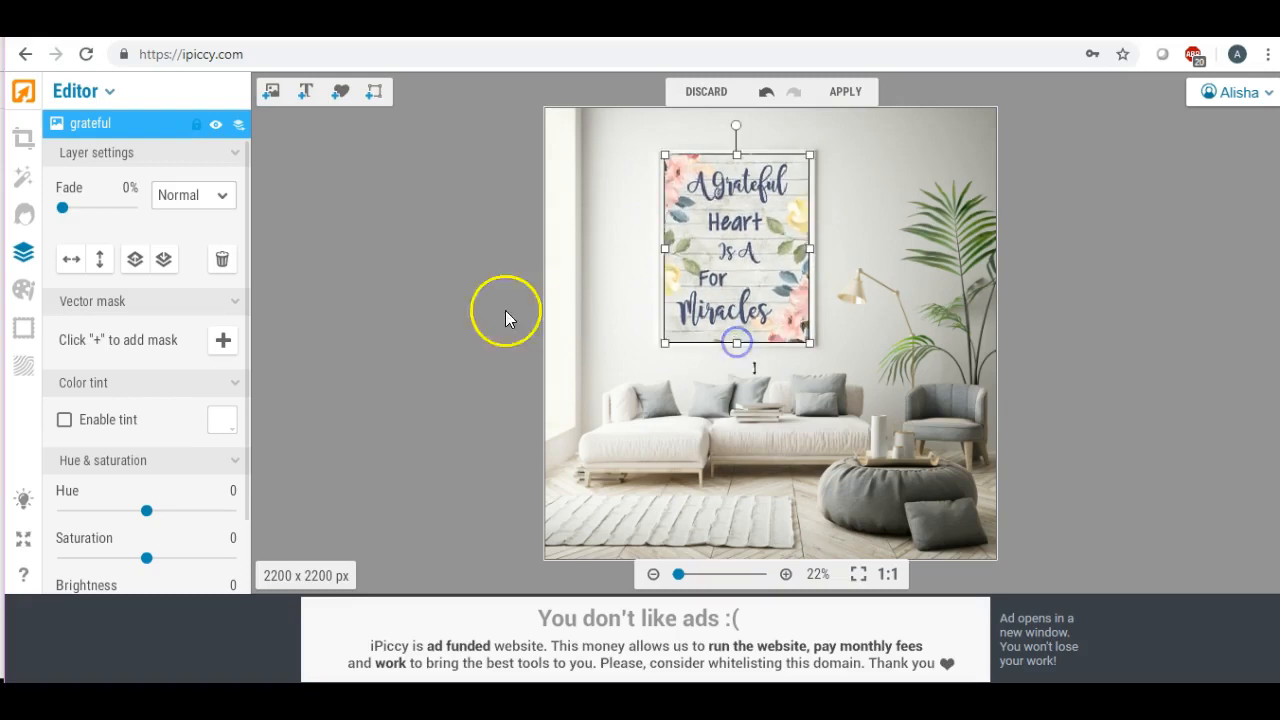
pyautogui.click(432, 313)
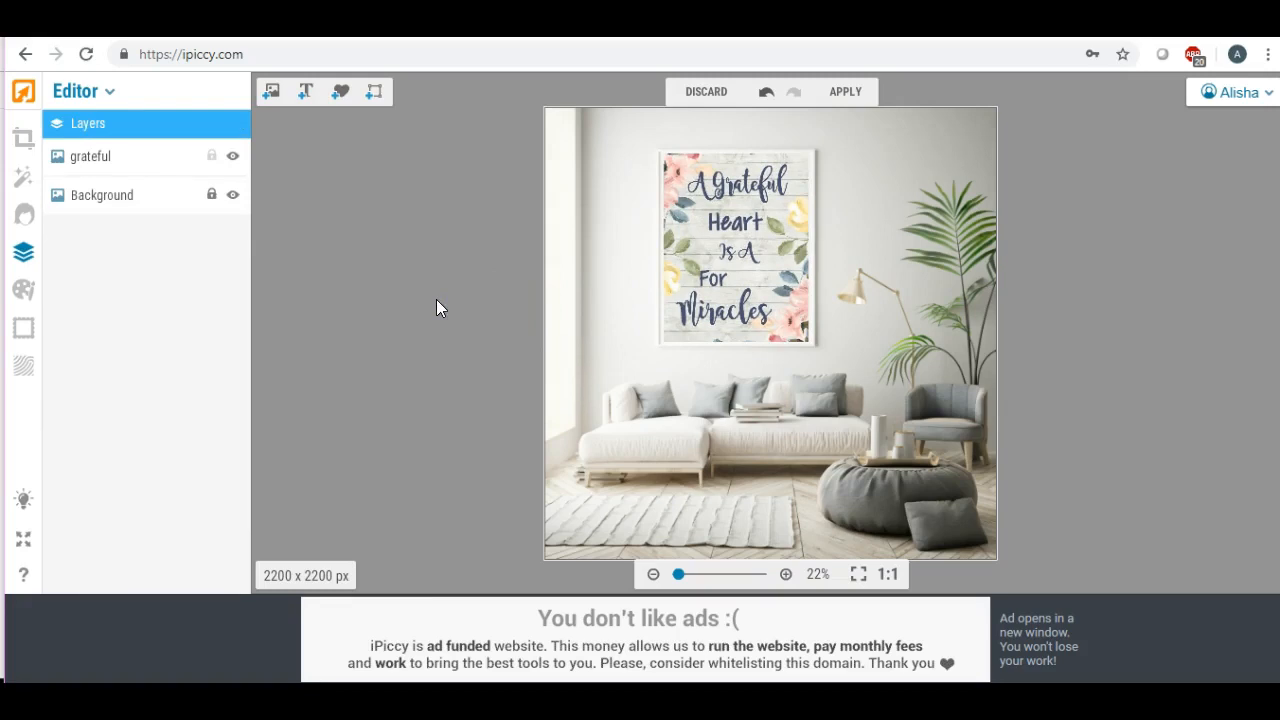
pyautogui.click(722, 250)
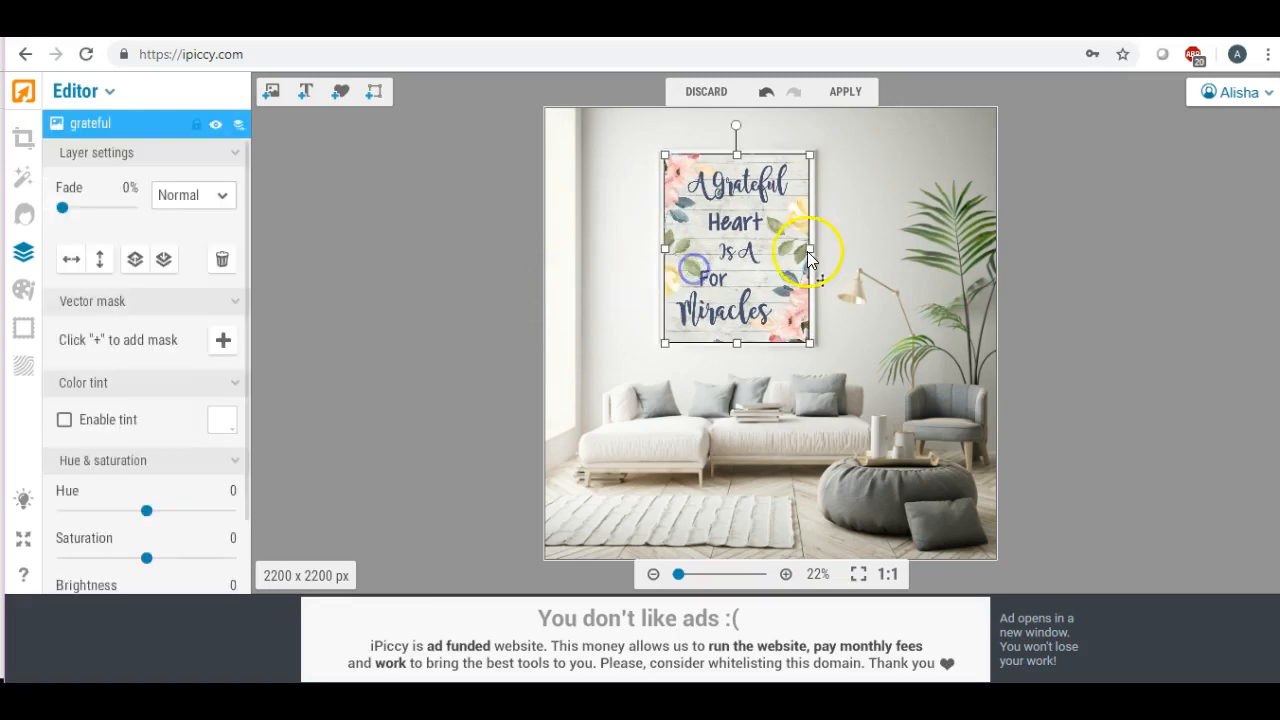
pyautogui.click(475, 260)
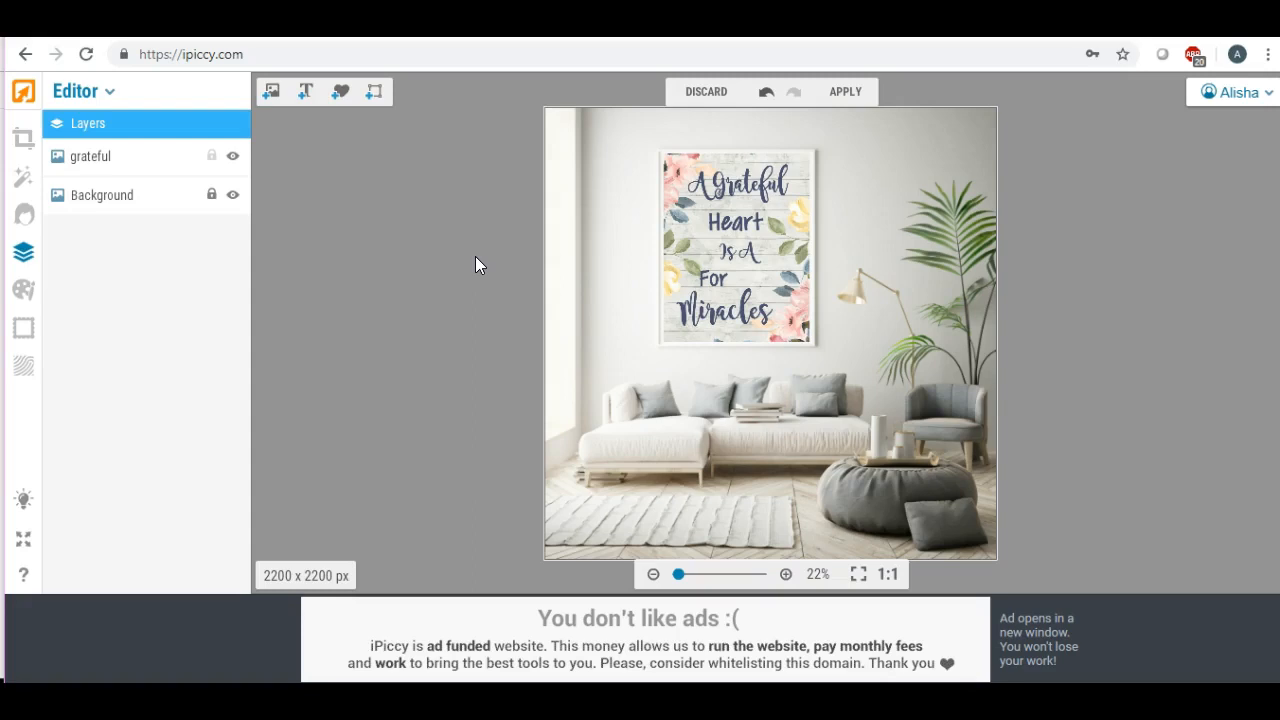
# Delete the "grateful" layer from the living room mockup and discard the layer edits
pyautogui.click(724, 281)
pyautogui.press('Delete')
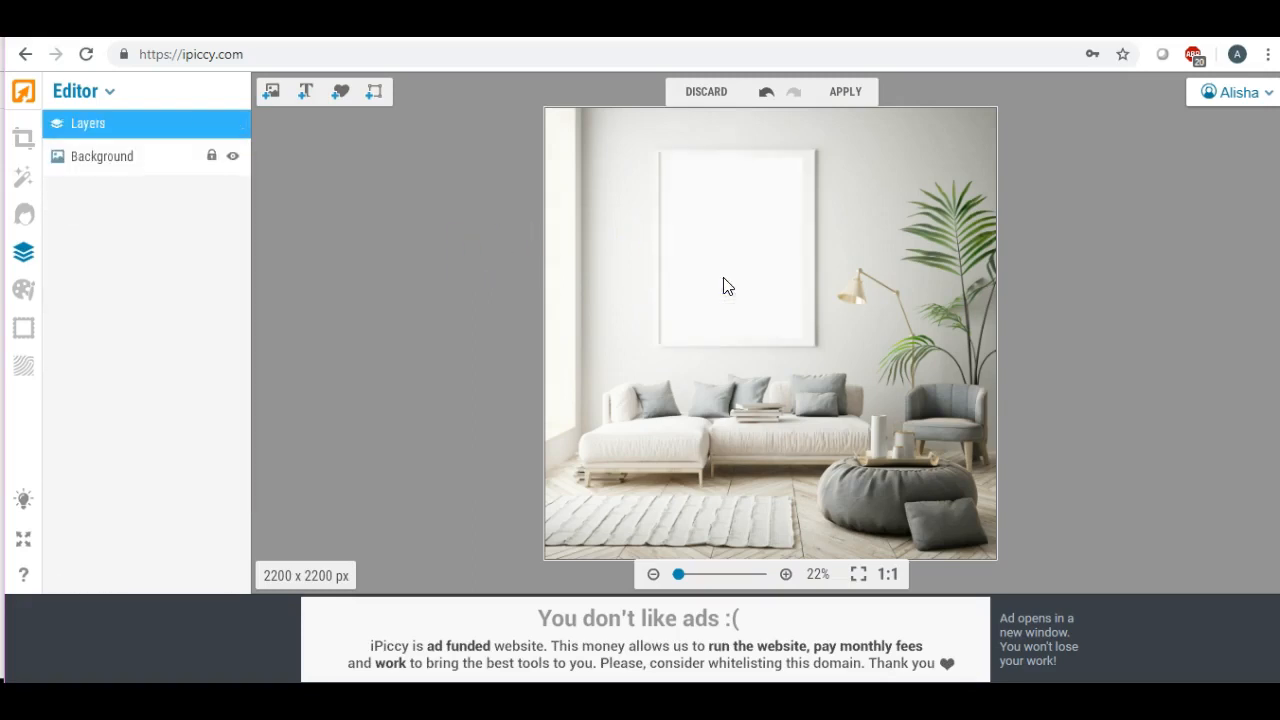
pyautogui.click(271, 92)
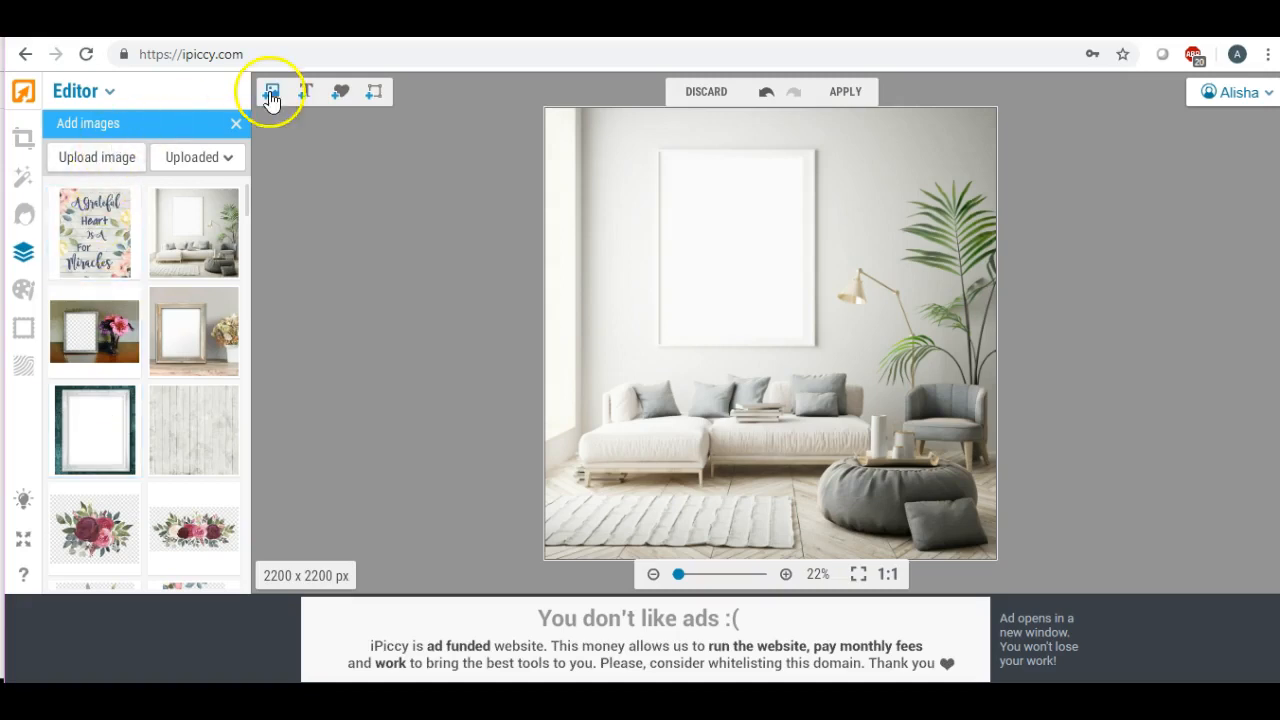
pyautogui.click(100, 91)
pyautogui.click(714, 91)
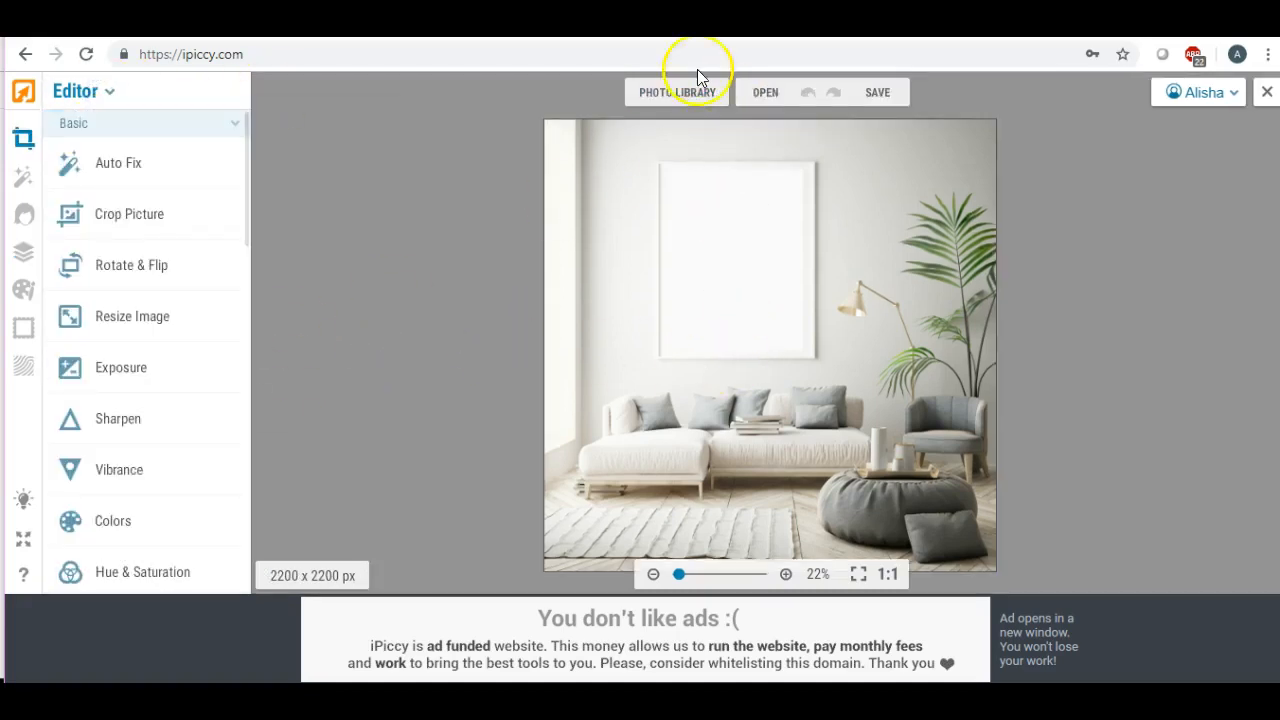
# Open the "whiteframe" image from the photo library for editing without saving the living room mockup
pyautogui.click(629, 97)
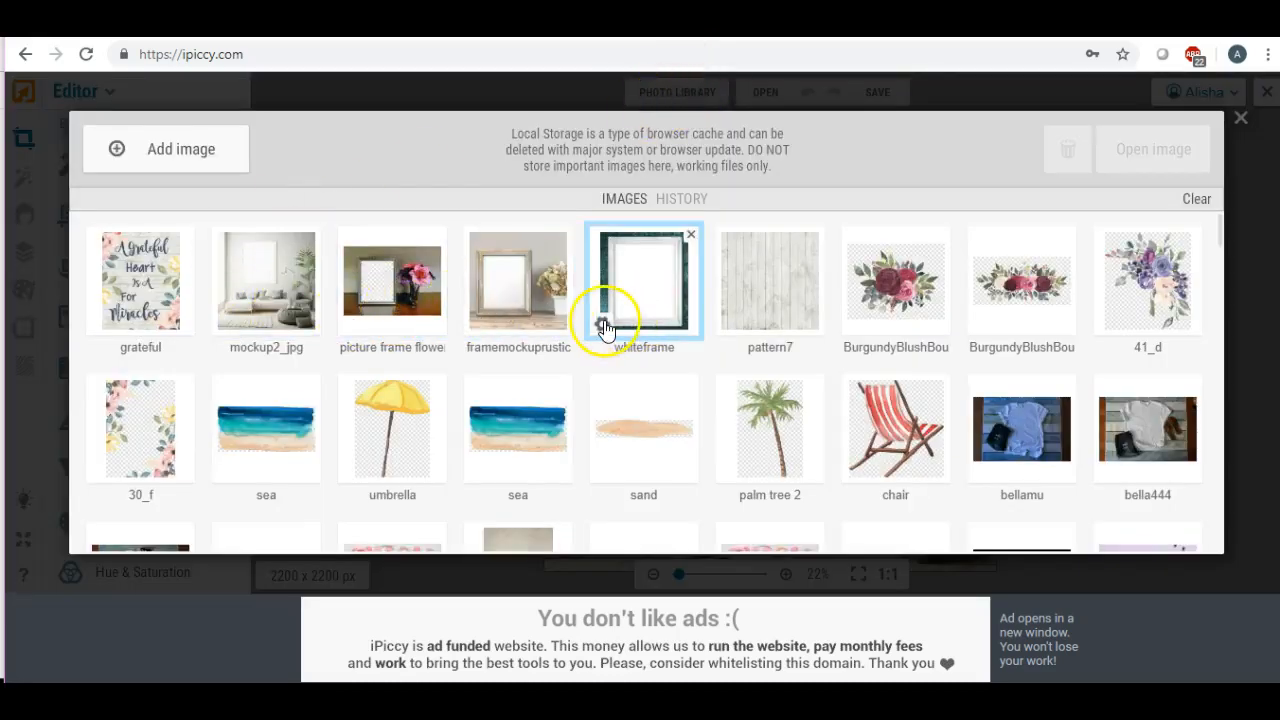
pyautogui.click(603, 322)
pyautogui.click(605, 277)
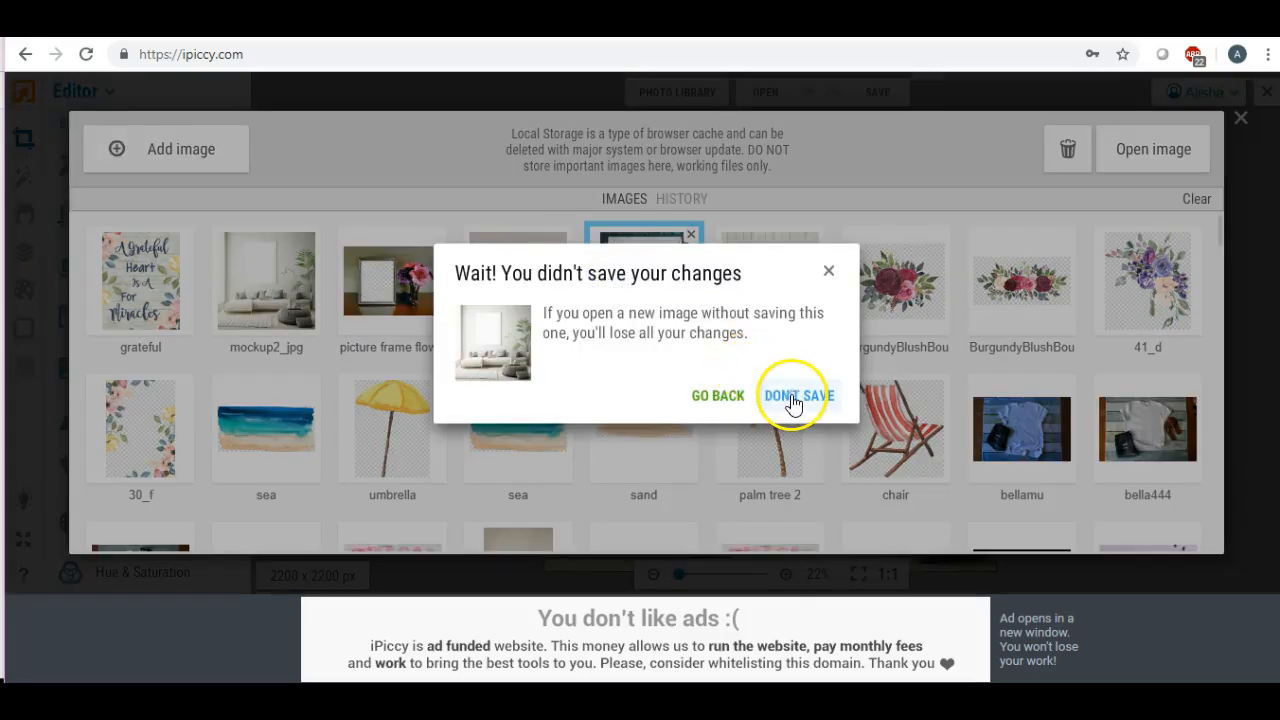
pyautogui.click(795, 398)
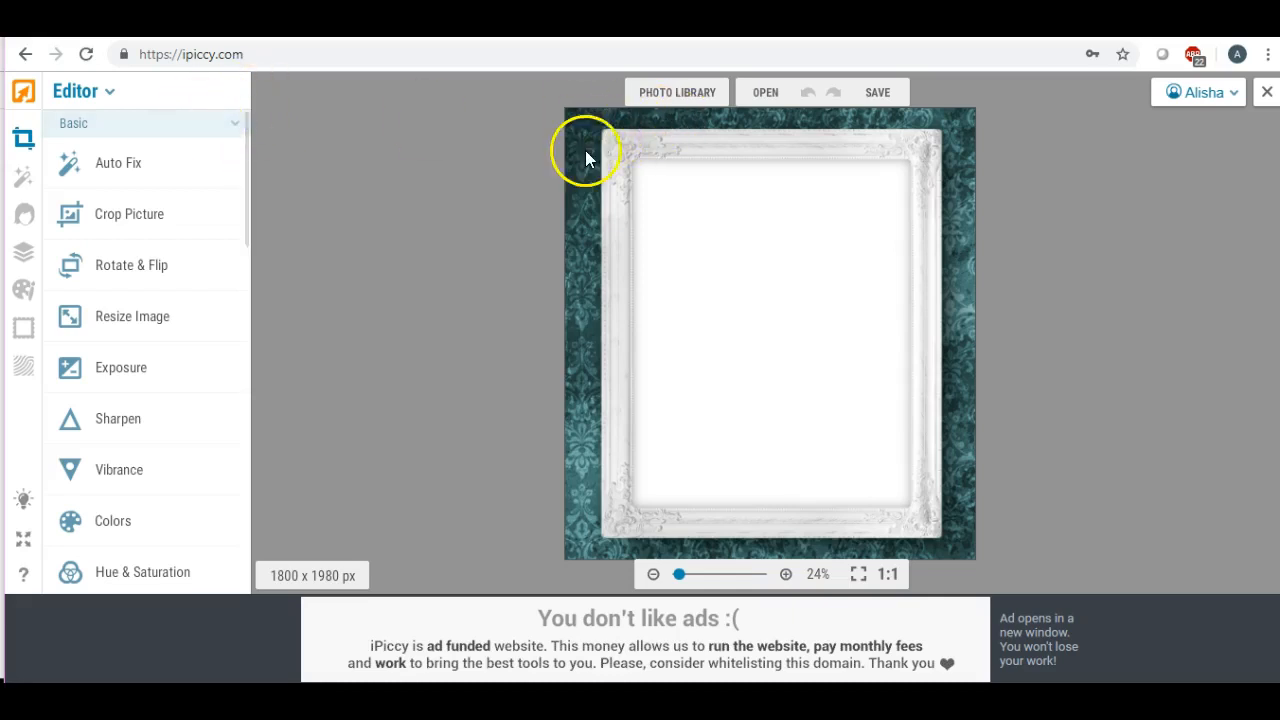
# Add the "grateful" image as a layer, fit it to the ornate white frame's opening, and apply the layers
pyautogui.click(25, 255)
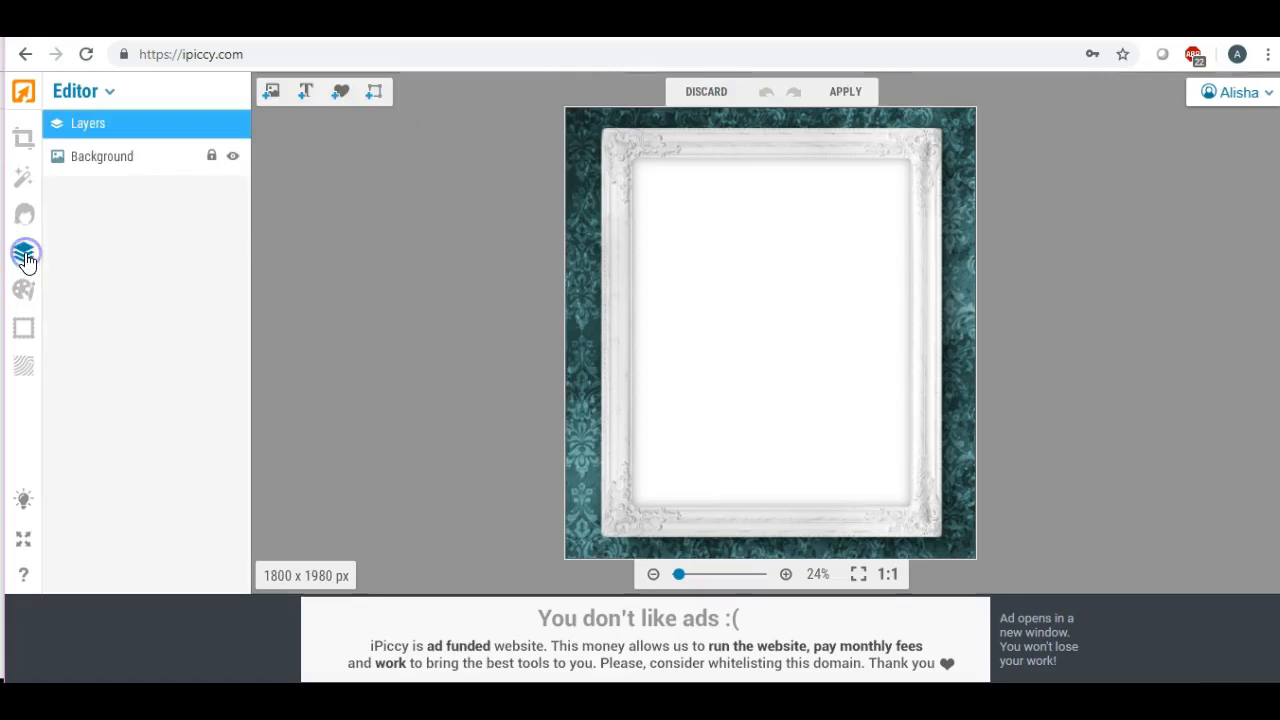
pyautogui.click(270, 90)
pyautogui.moveTo(91, 215); pyautogui.dragTo(913, 243)
pyautogui.click(734, 249)
pyautogui.moveTo(771, 335); pyautogui.dragTo(762, 508)
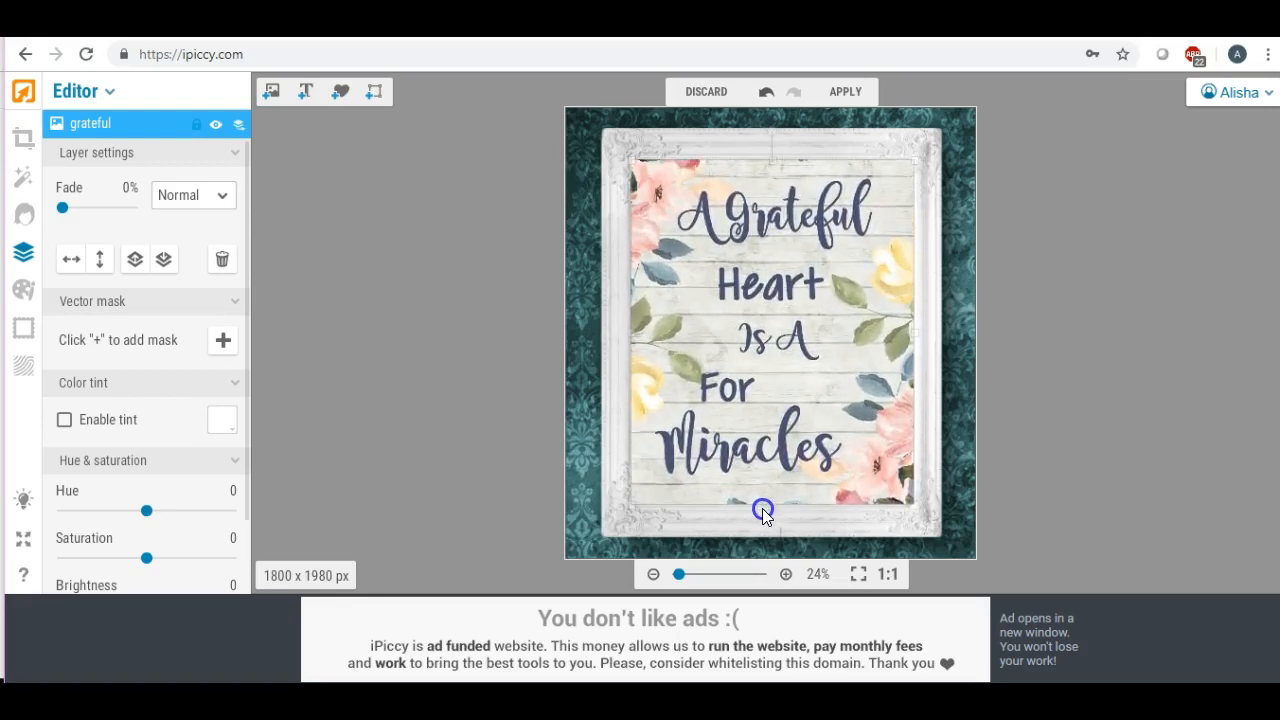
pyautogui.click(484, 330)
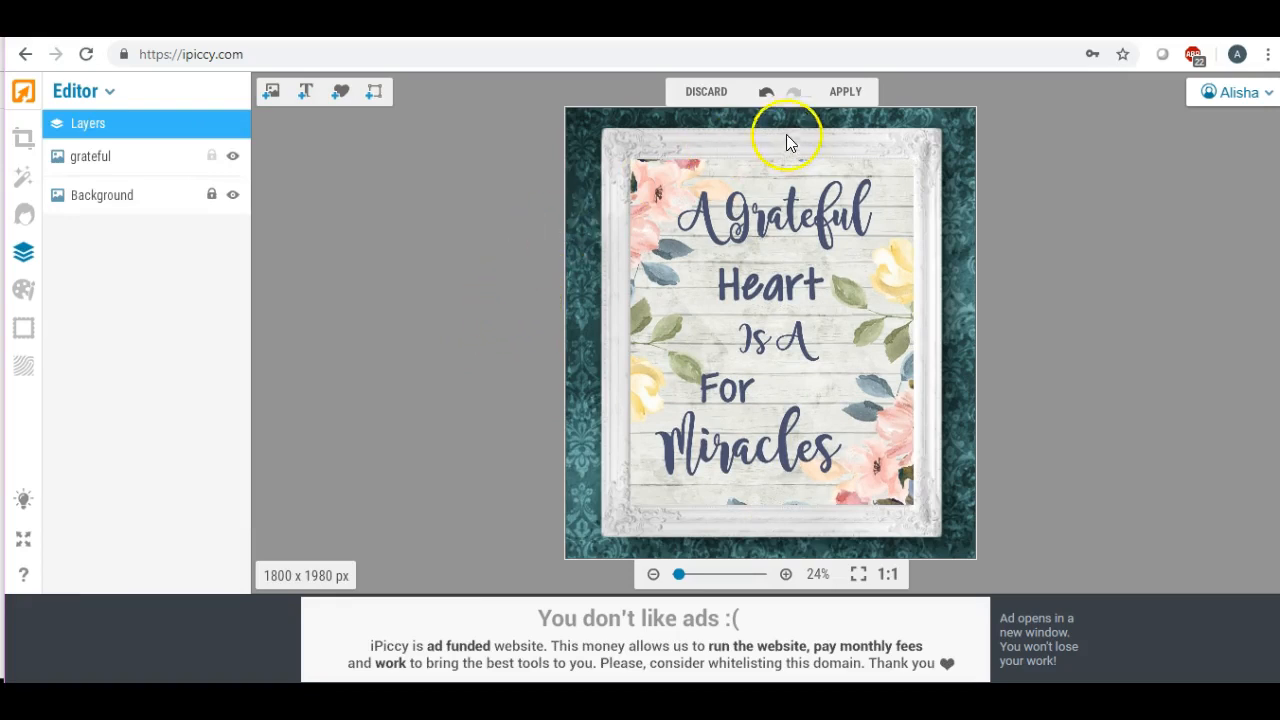
pyautogui.click(845, 92)
pyautogui.click(806, 390)
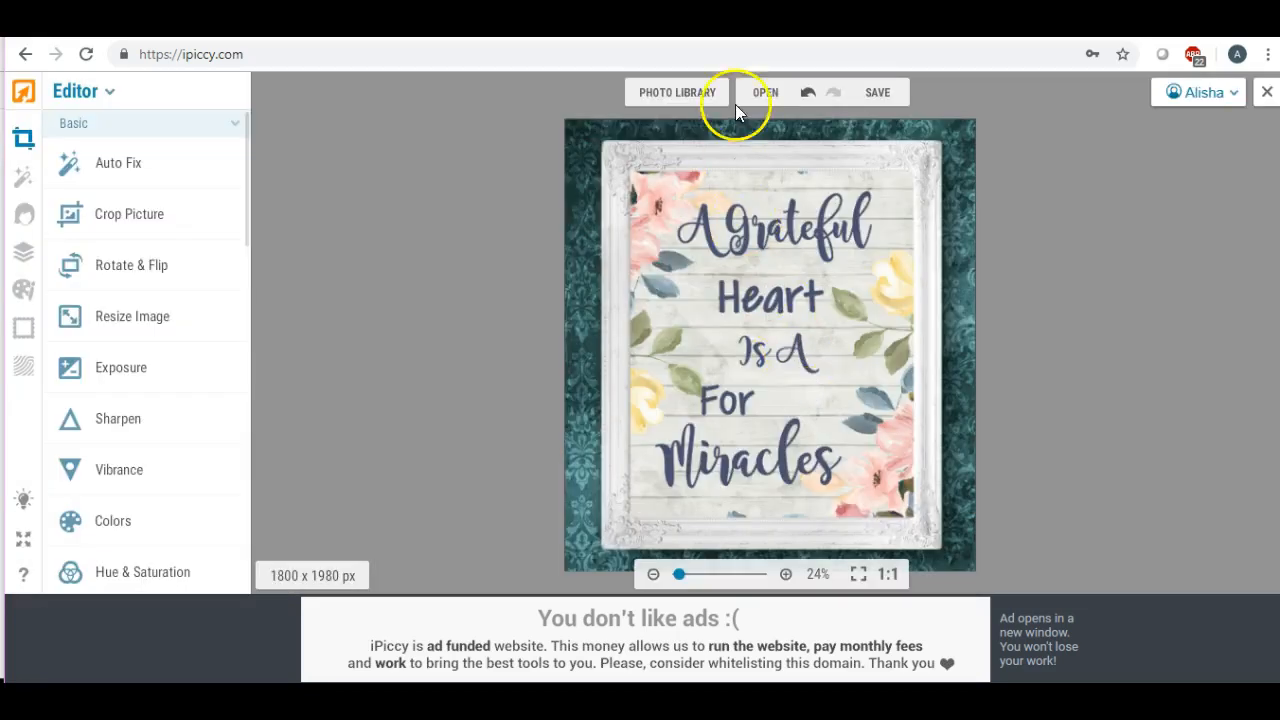
# Save the white-framed mockup to the Desktop as a .jpg named "grateful1", and close the photo
pyautogui.click(875, 88)
pyautogui.click(868, 130)
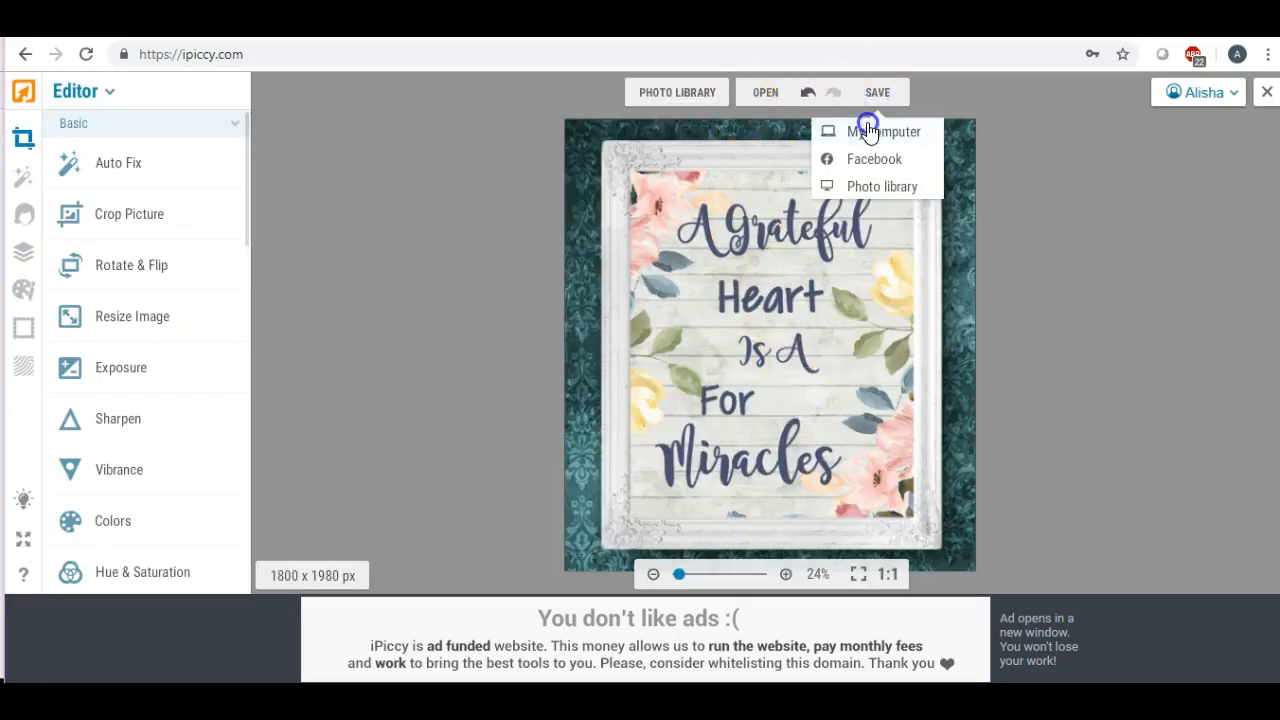
pyautogui.moveTo(712, 290); pyautogui.dragTo(569, 284)
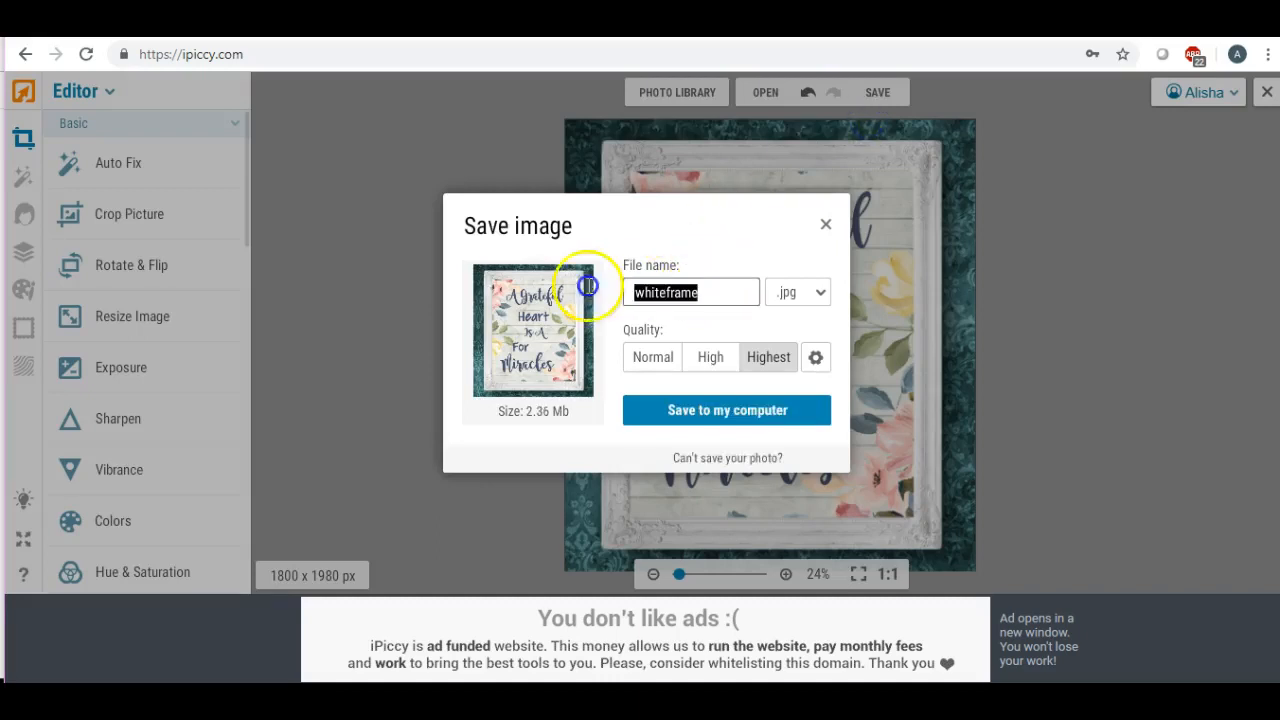
pyautogui.write('grate')
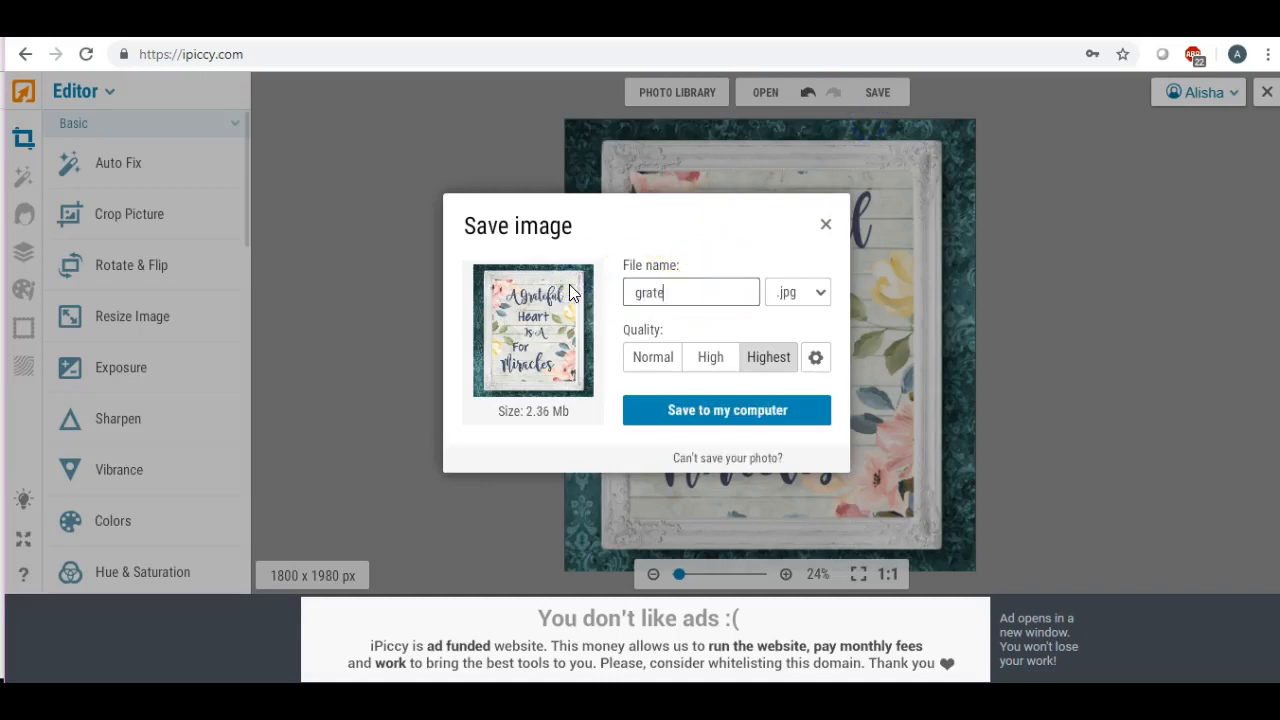
pyautogui.write('ful1')
pyautogui.click(726, 410)
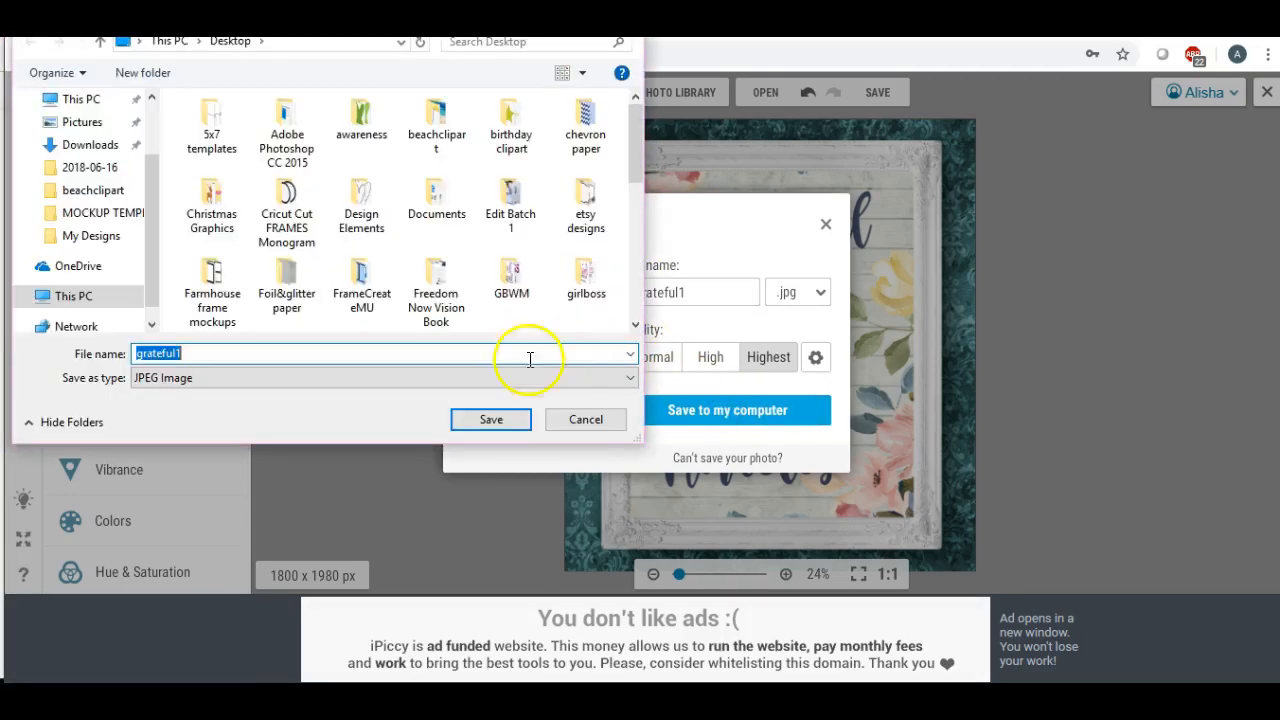
pyautogui.moveTo(160, 186); pyautogui.dragTo(160, 120)
pyautogui.click(86, 140)
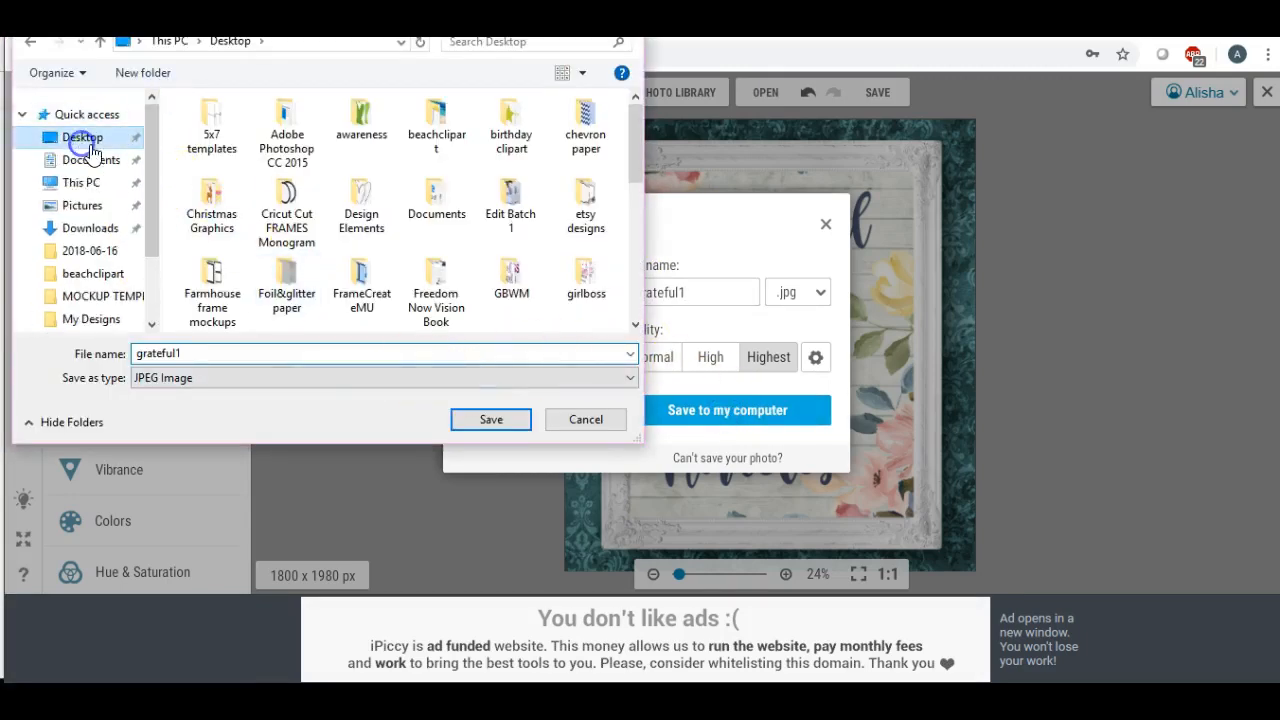
pyautogui.click(487, 422)
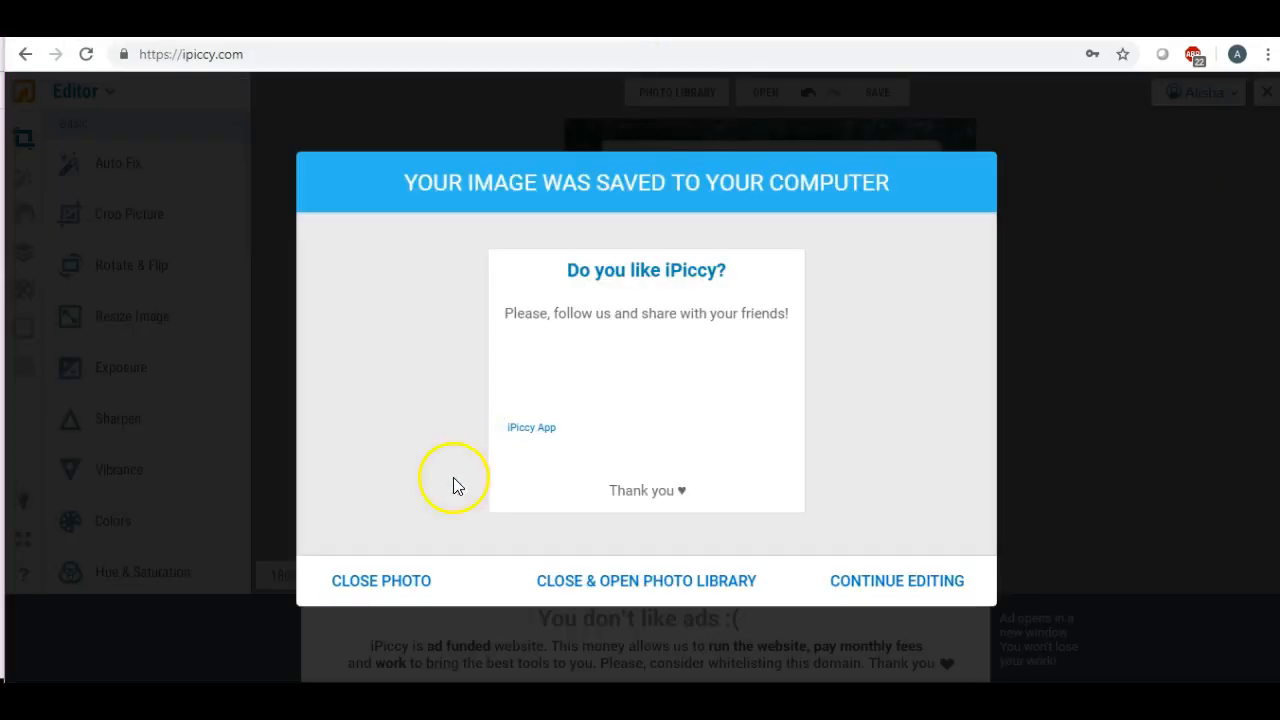
pyautogui.click(408, 583)
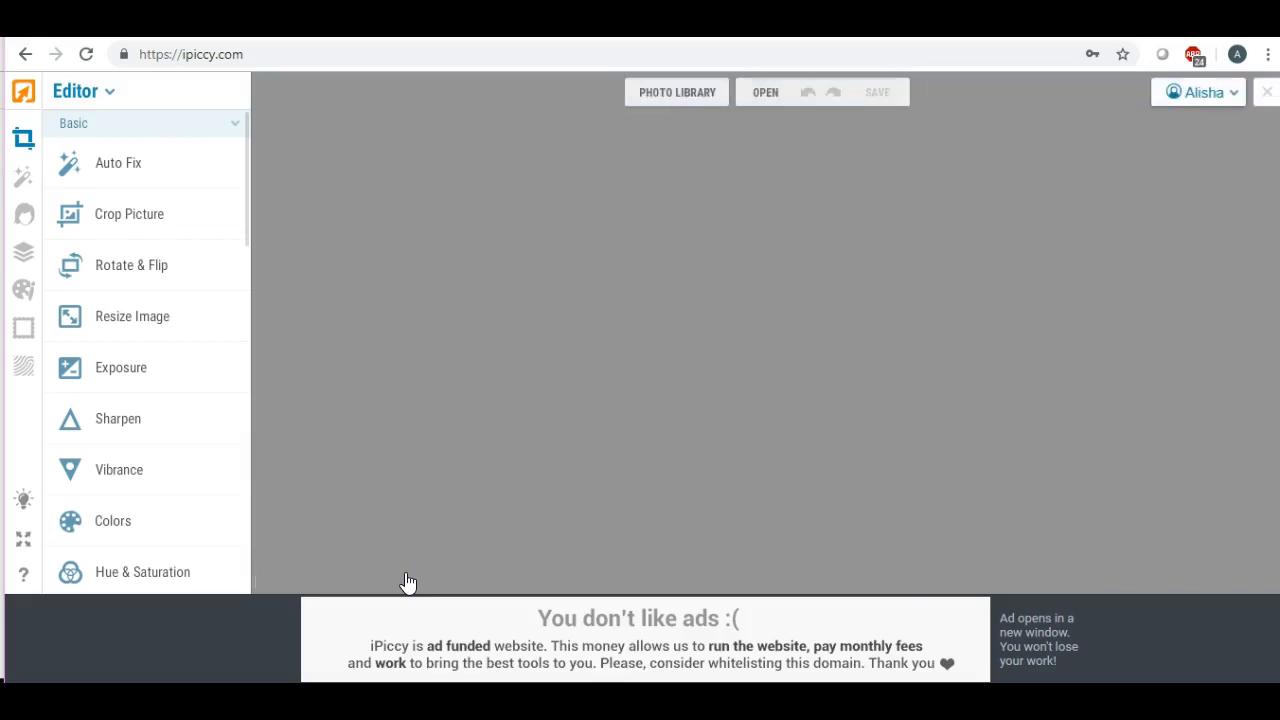
# Open the transparent picture frame mockup with the flower vase from the photo library for editing
pyautogui.click(506, 420)
pyautogui.click(665, 95)
pyautogui.click(665, 100)
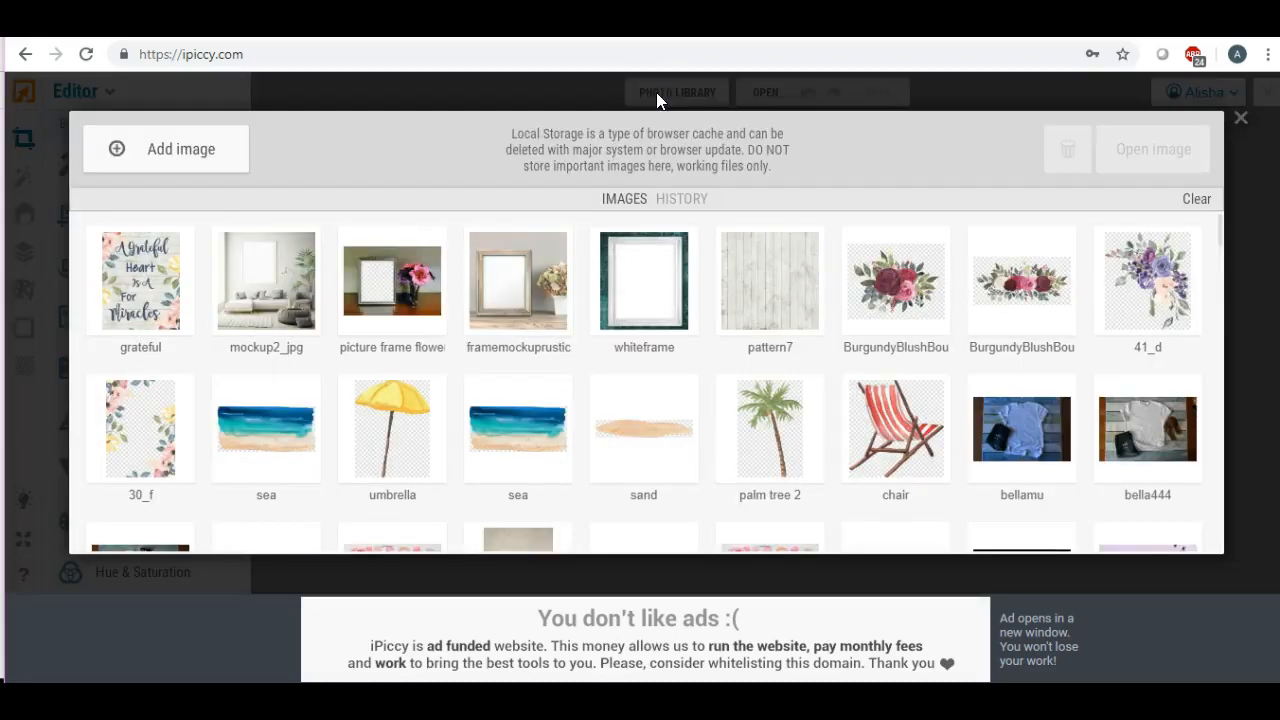
pyautogui.click(466, 232)
pyautogui.click(475, 343)
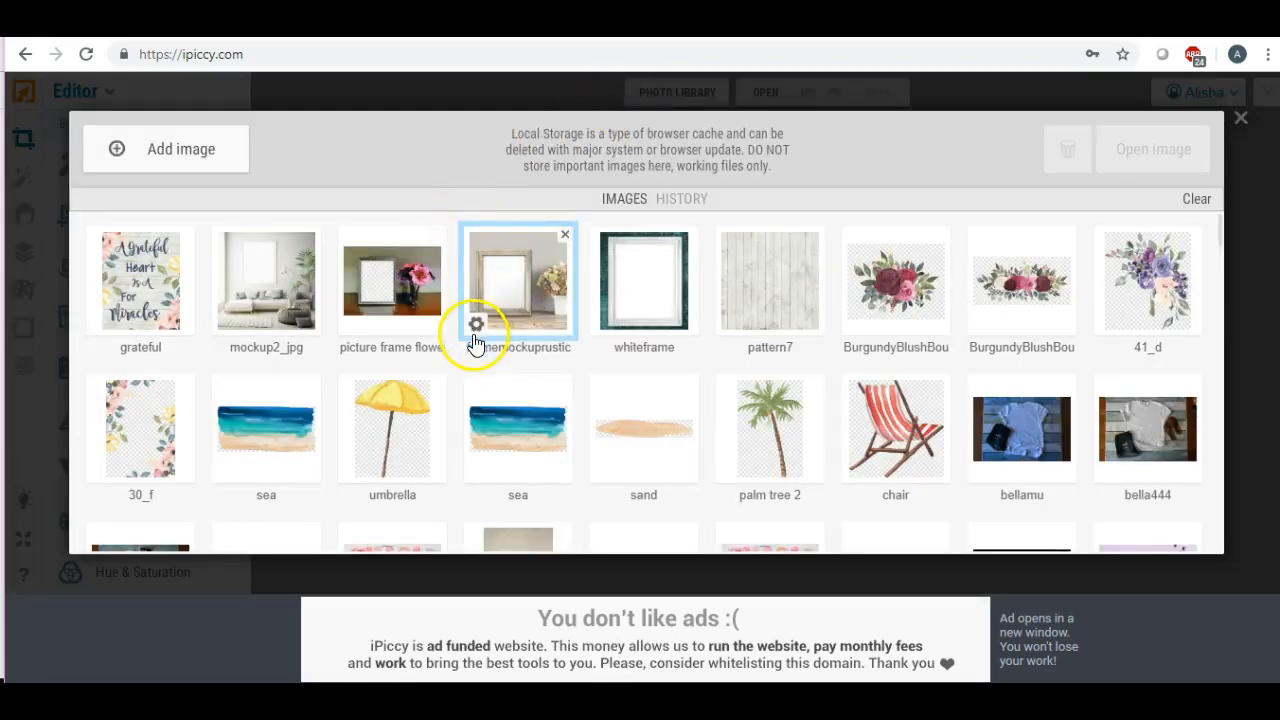
pyautogui.click(379, 330)
pyautogui.click(347, 324)
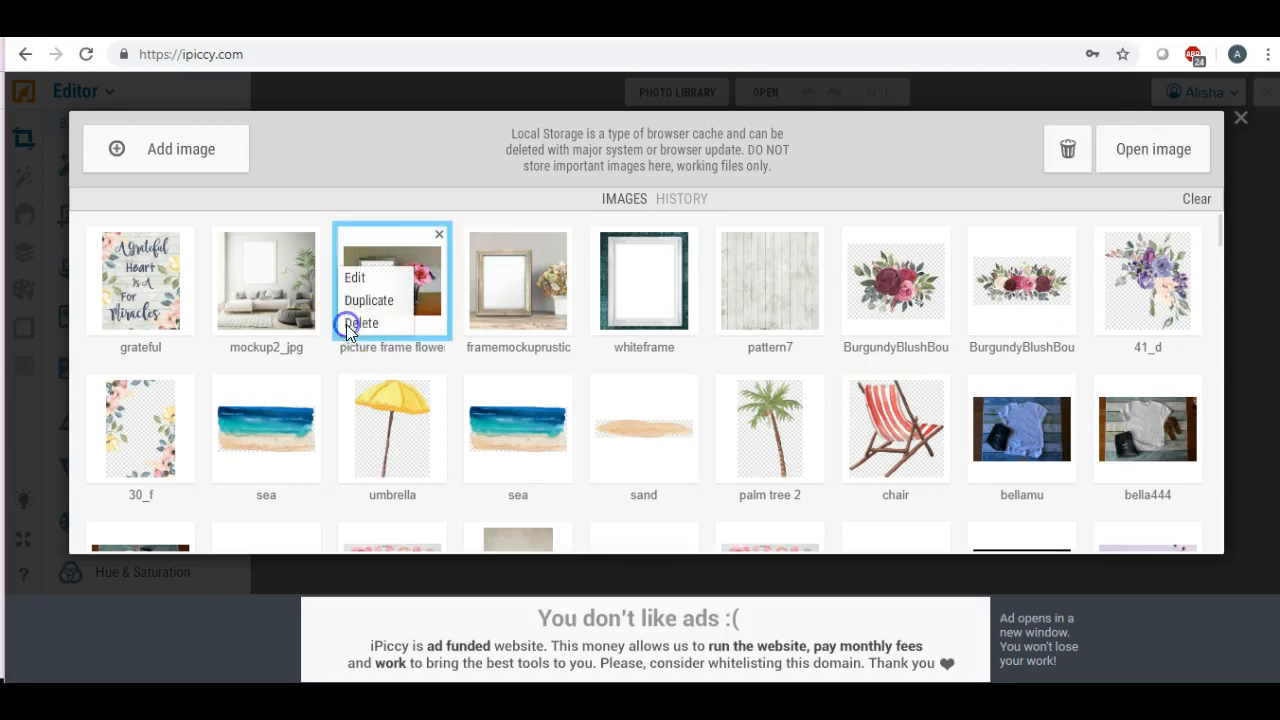
pyautogui.click(354, 276)
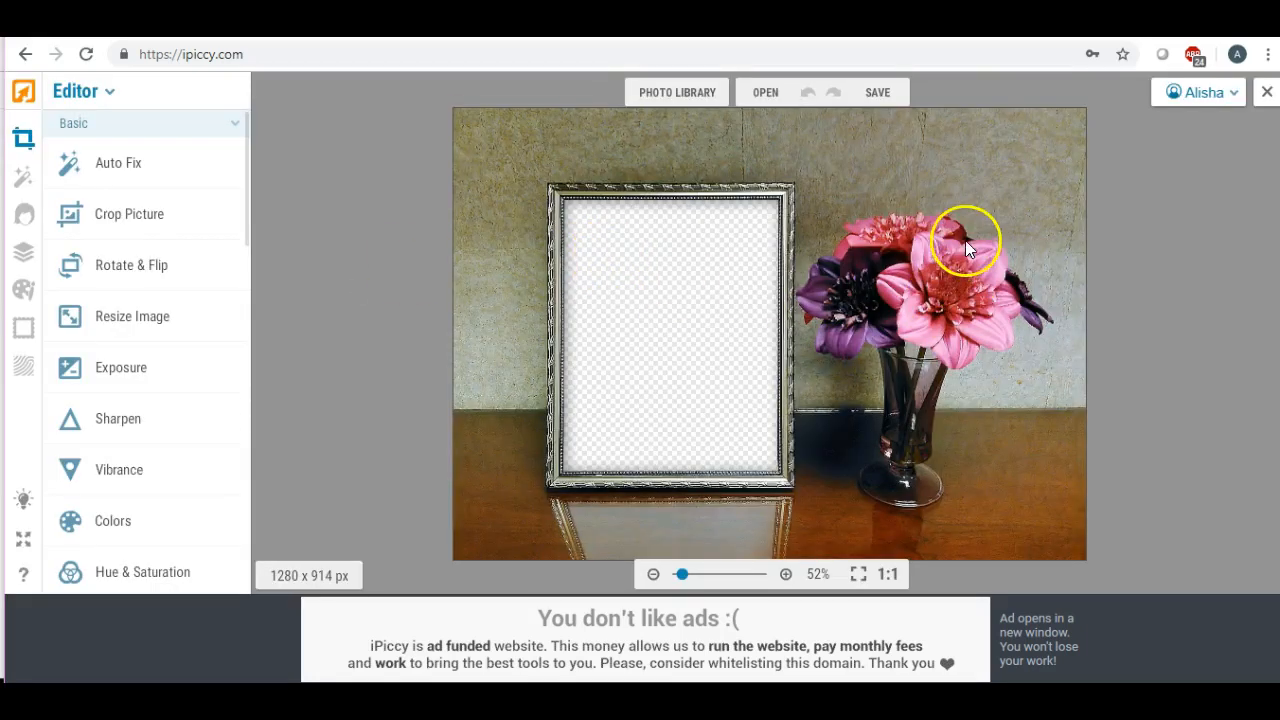
# Add the "grateful" image as a layer on the flower vase mockup and stretch it to fill the transparent frame opening
pyautogui.click(25, 254)
pyautogui.click(272, 91)
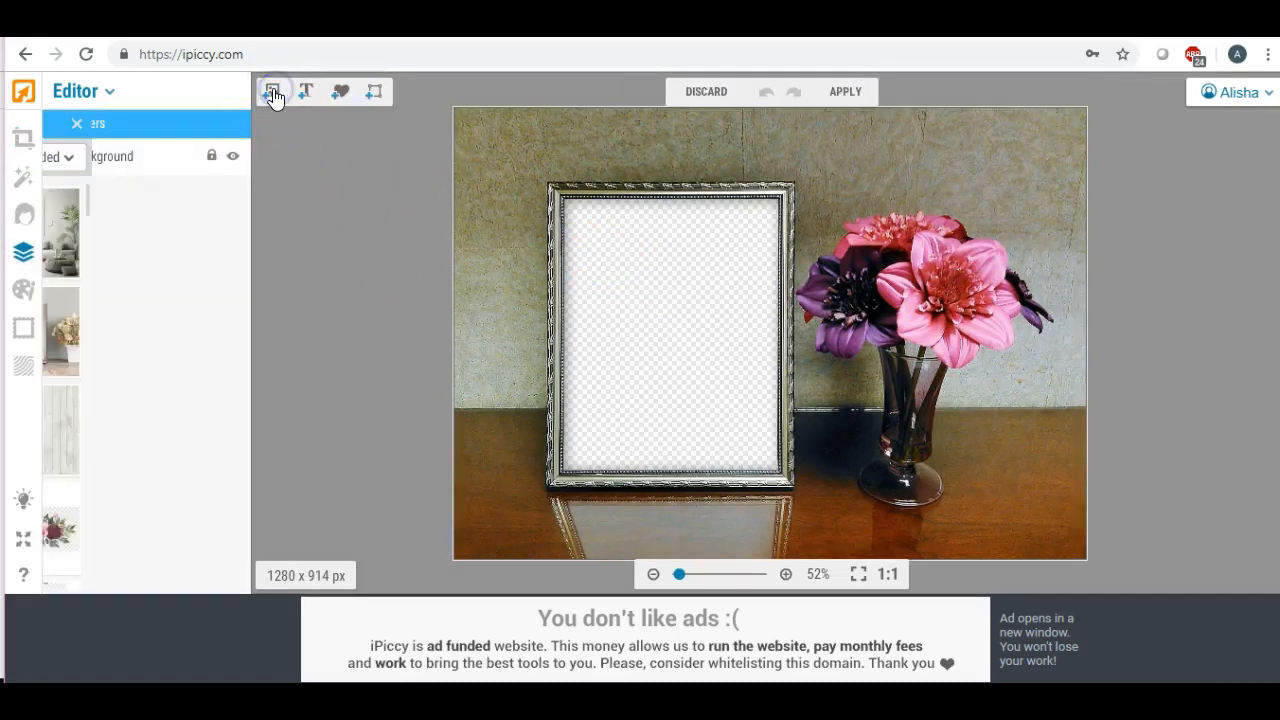
pyautogui.moveTo(101, 213); pyautogui.dragTo(633, 282)
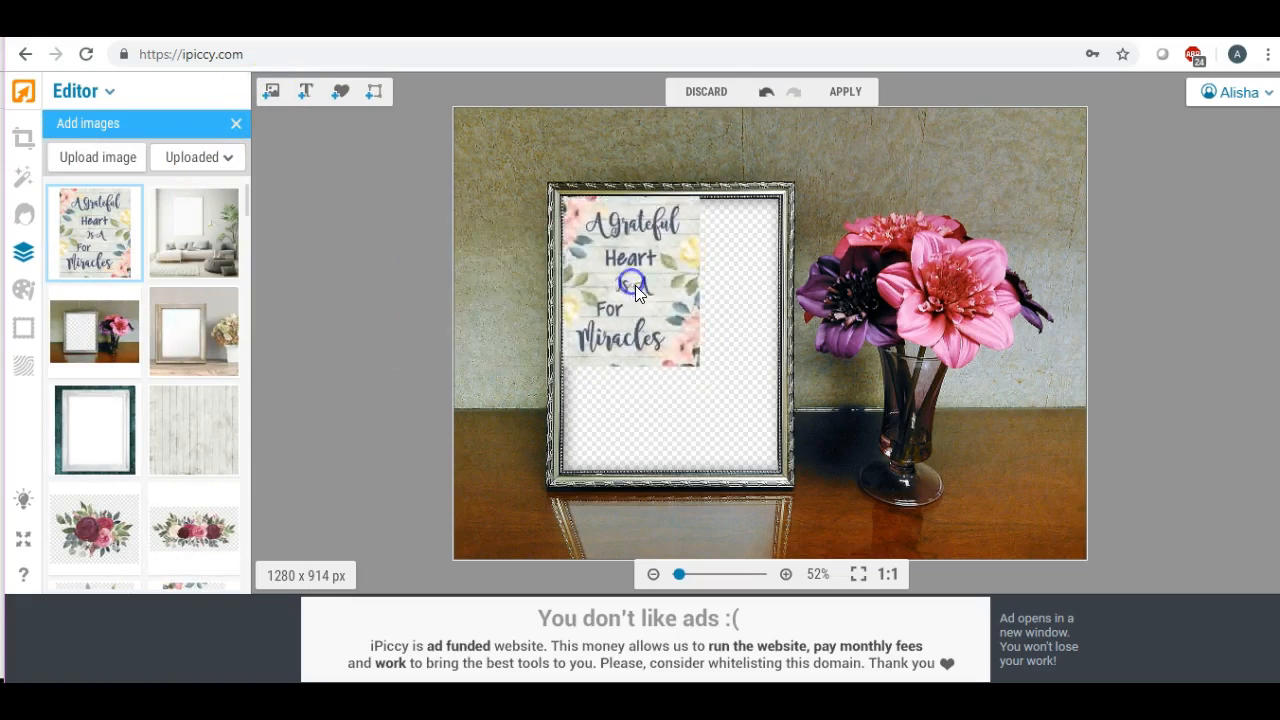
pyautogui.click(635, 285)
pyautogui.moveTo(632, 368); pyautogui.dragTo(621, 472)
pyautogui.moveTo(701, 335); pyautogui.dragTo(782, 340)
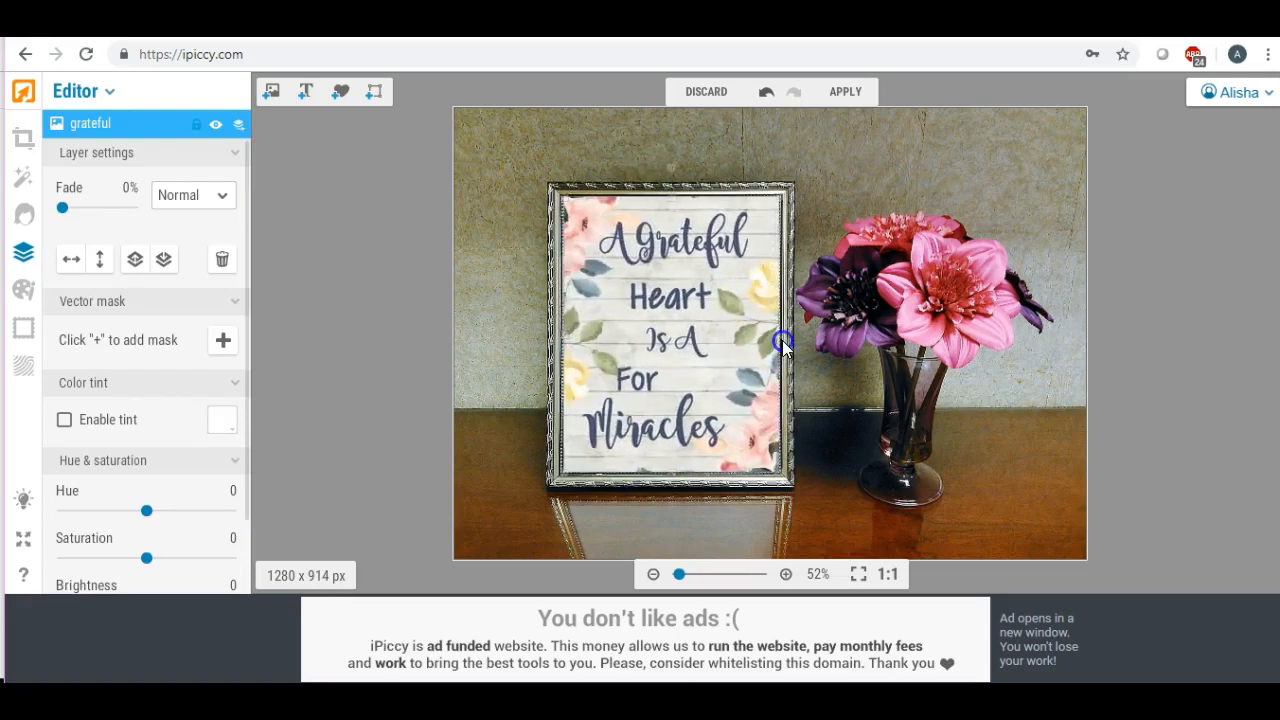
pyautogui.click(353, 285)
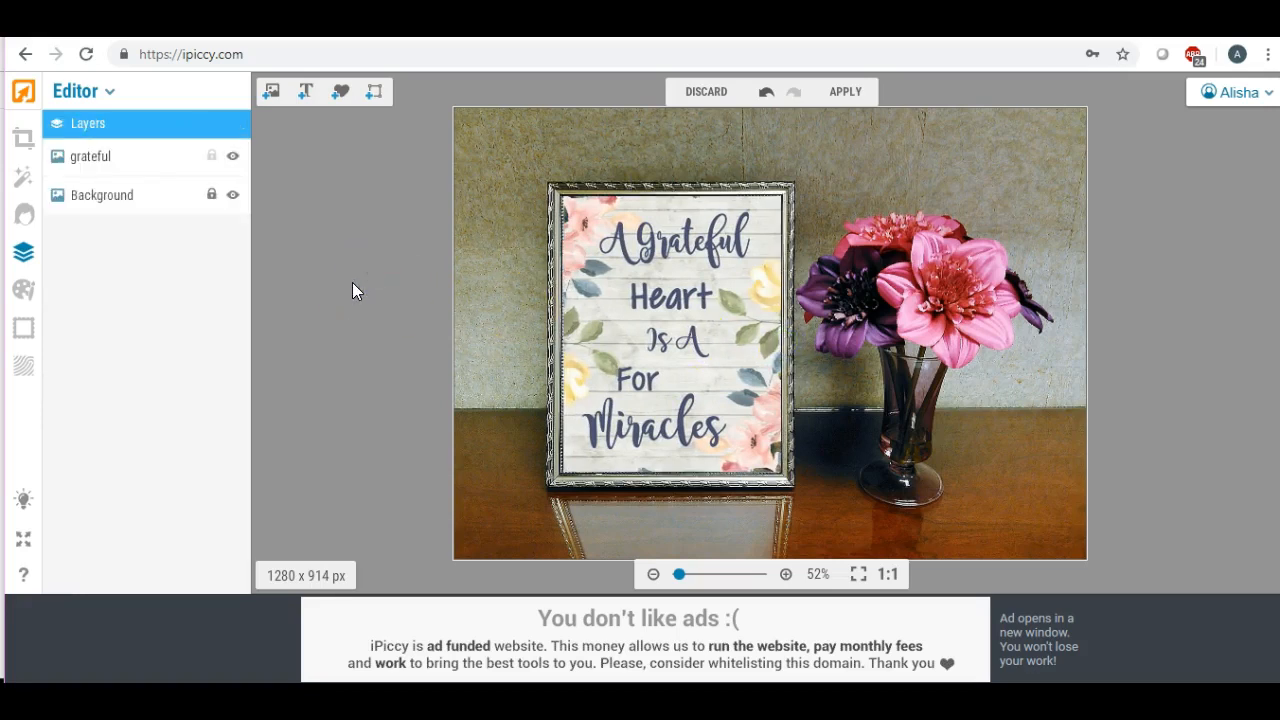
# Delete the "grateful" layer from the flower vase mockup and discard the layer edits
pyautogui.click(708, 261)
pyautogui.press('Delete')
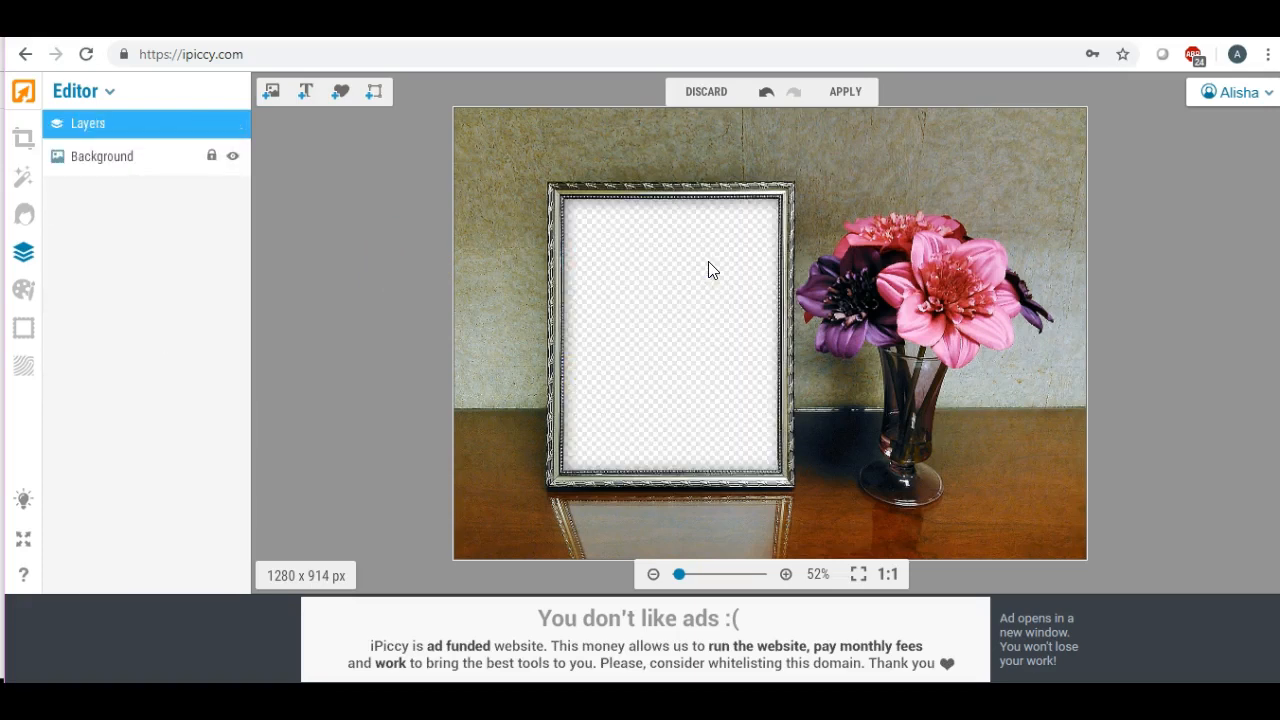
pyautogui.click(793, 272)
pyautogui.click(271, 91)
pyautogui.click(326, 178)
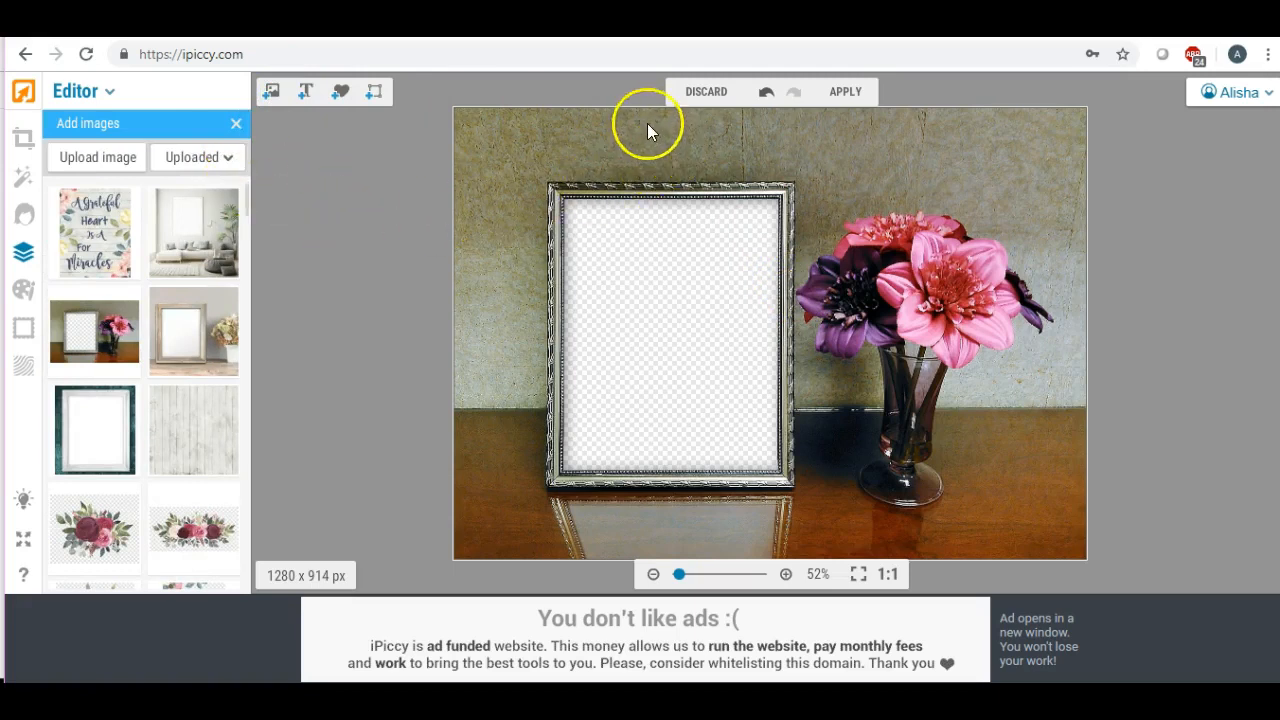
pyautogui.click(706, 92)
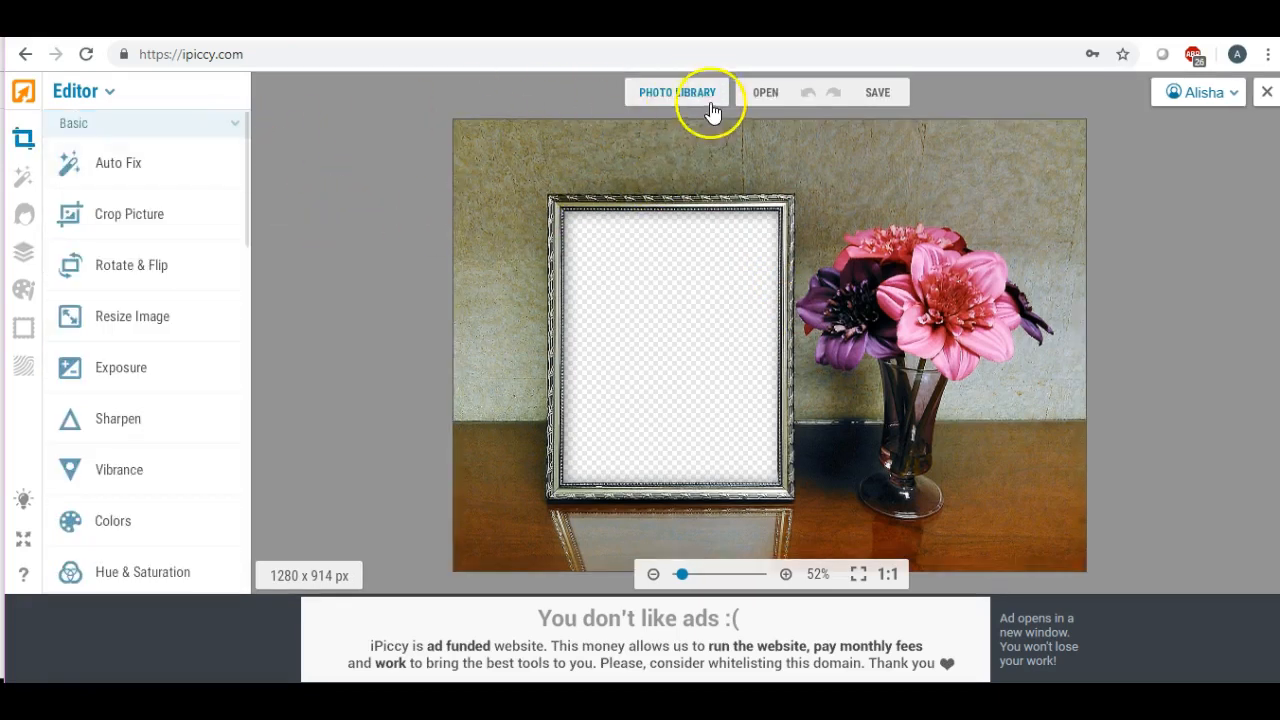
# Open the "framemockuprustic" image from the photo library for editing
pyautogui.click(669, 93)
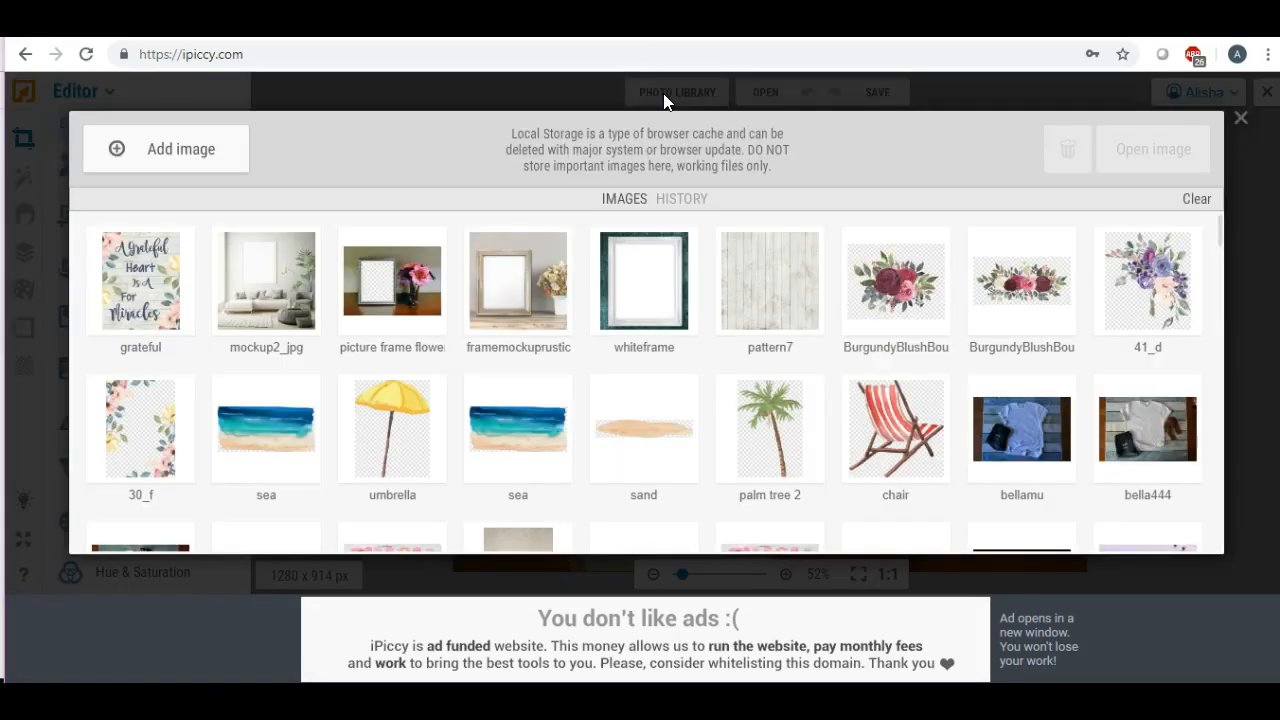
pyautogui.click(288, 252)
pyautogui.click(423, 245)
pyautogui.click(480, 320)
pyautogui.click(475, 323)
pyautogui.click(487, 279)
pyautogui.click(815, 402)
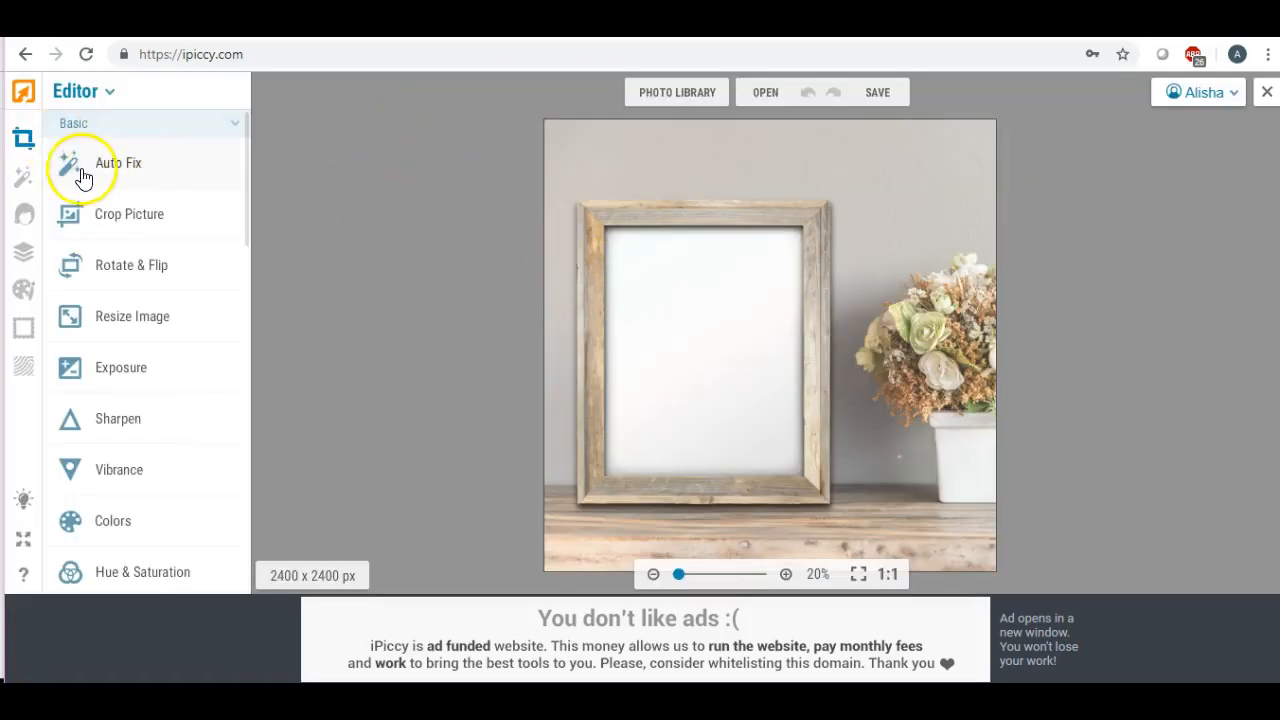
# Add the "grateful" image as a layer and stretch it to fit the rustic wooden frame's opening
pyautogui.click(24, 257)
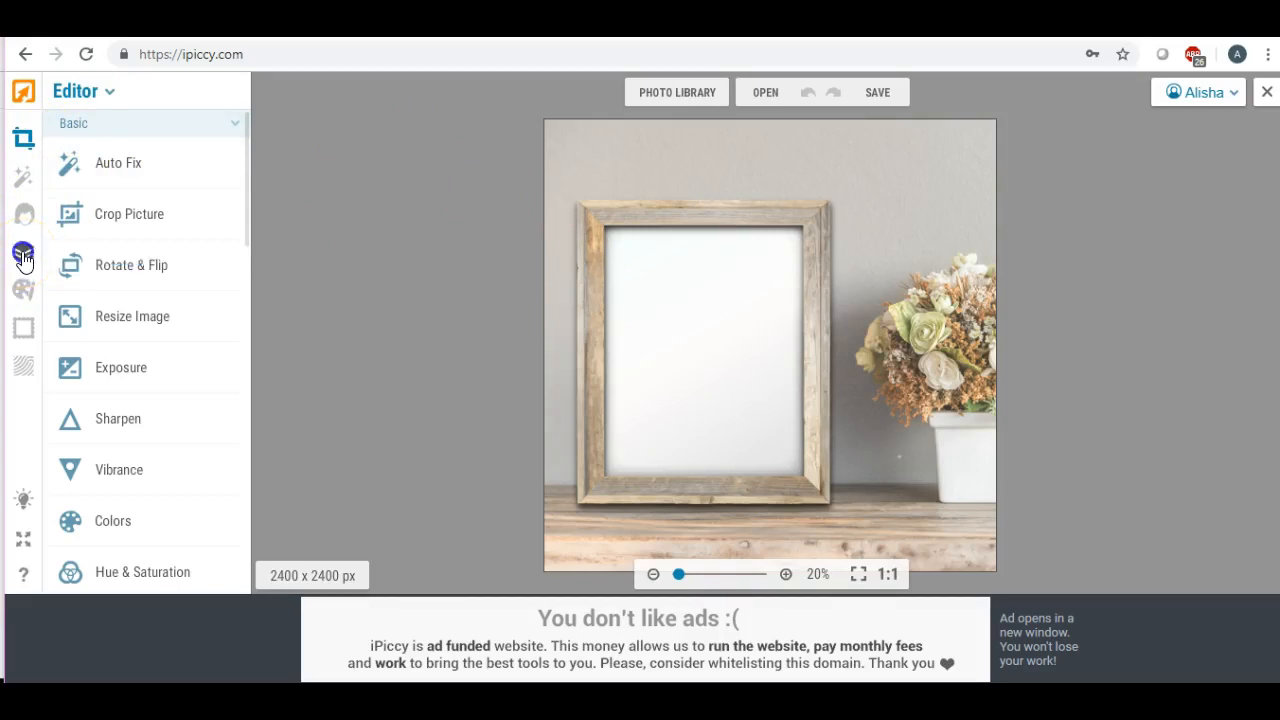
pyautogui.click(271, 91)
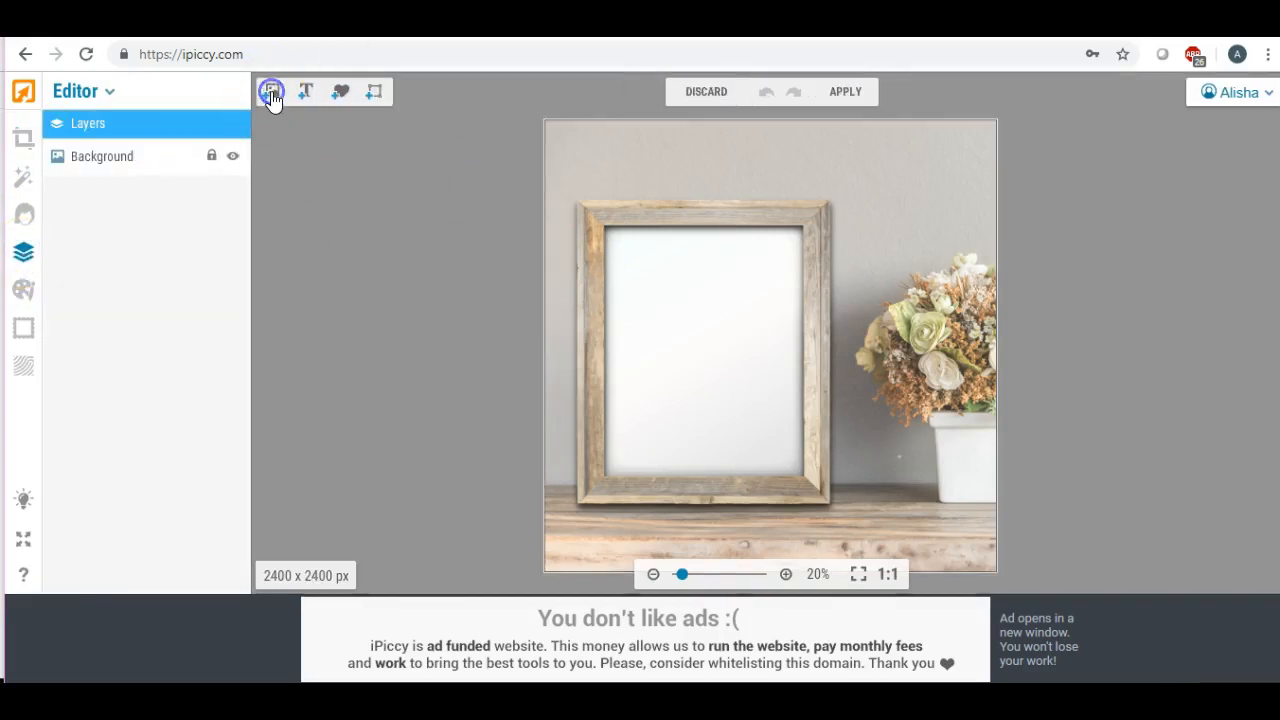
pyautogui.moveTo(125, 205); pyautogui.dragTo(672, 311)
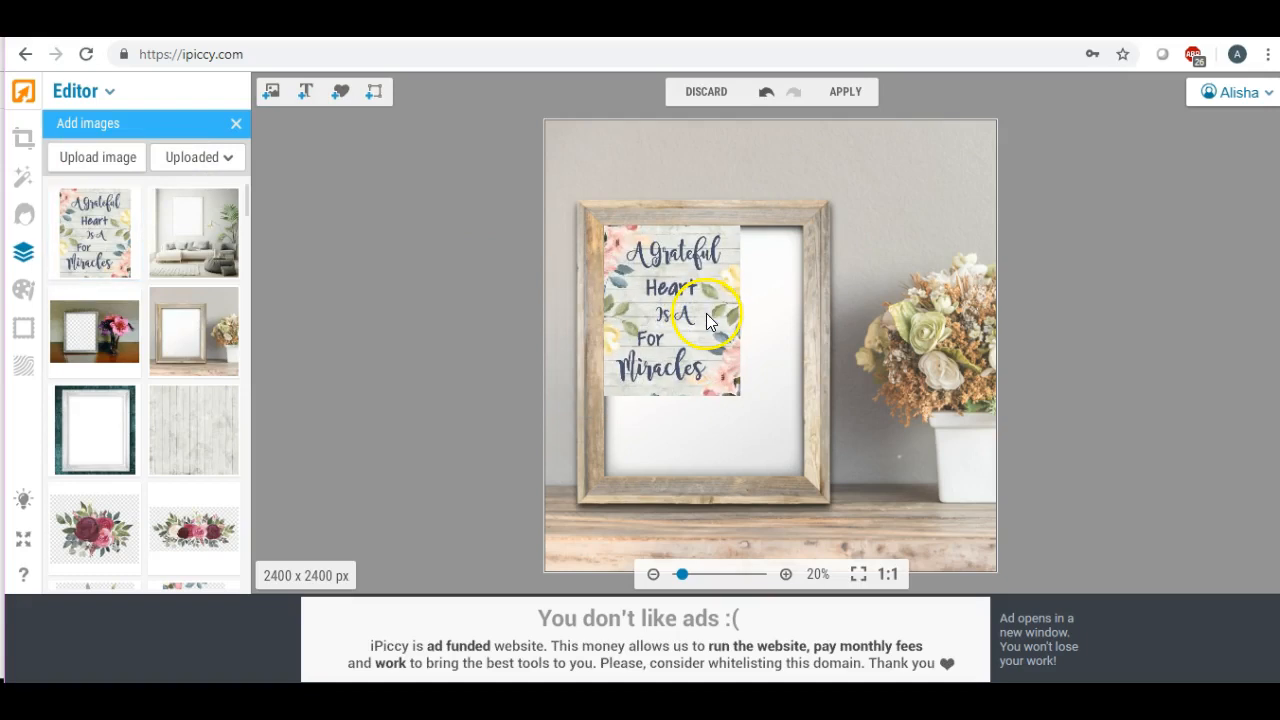
pyautogui.moveTo(741, 312); pyautogui.dragTo(803, 312)
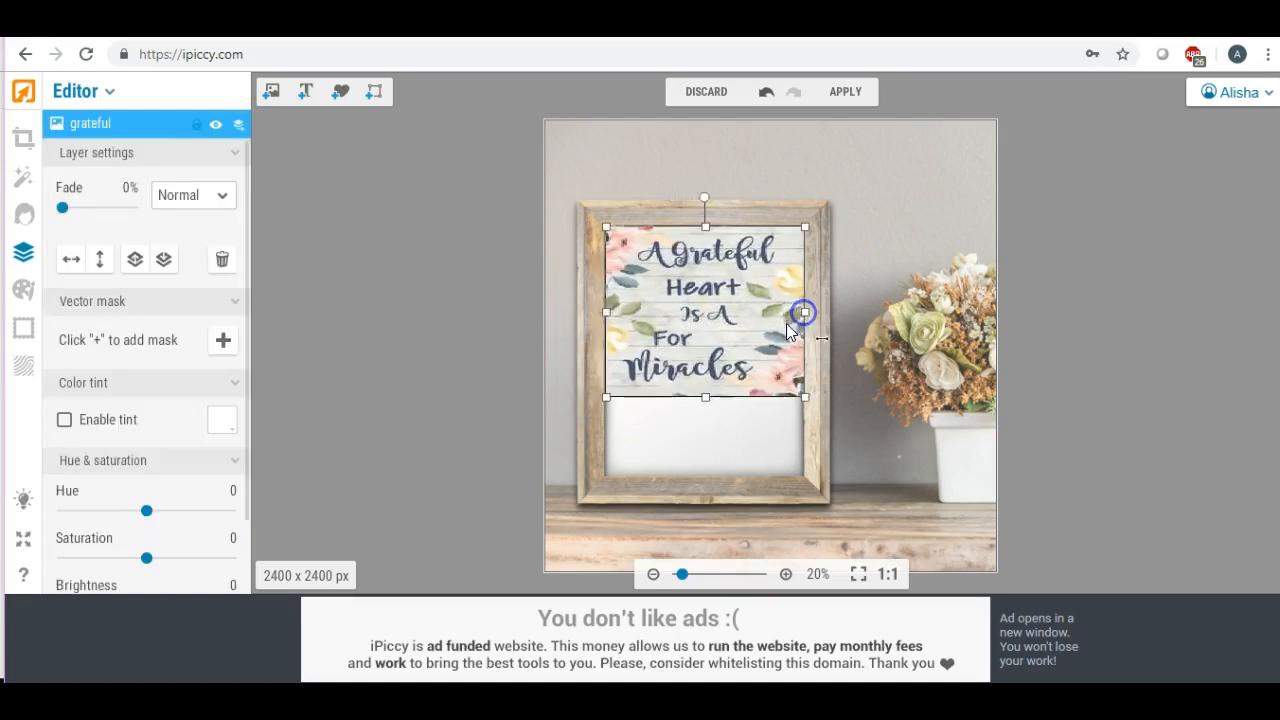
pyautogui.moveTo(712, 393); pyautogui.dragTo(699, 477)
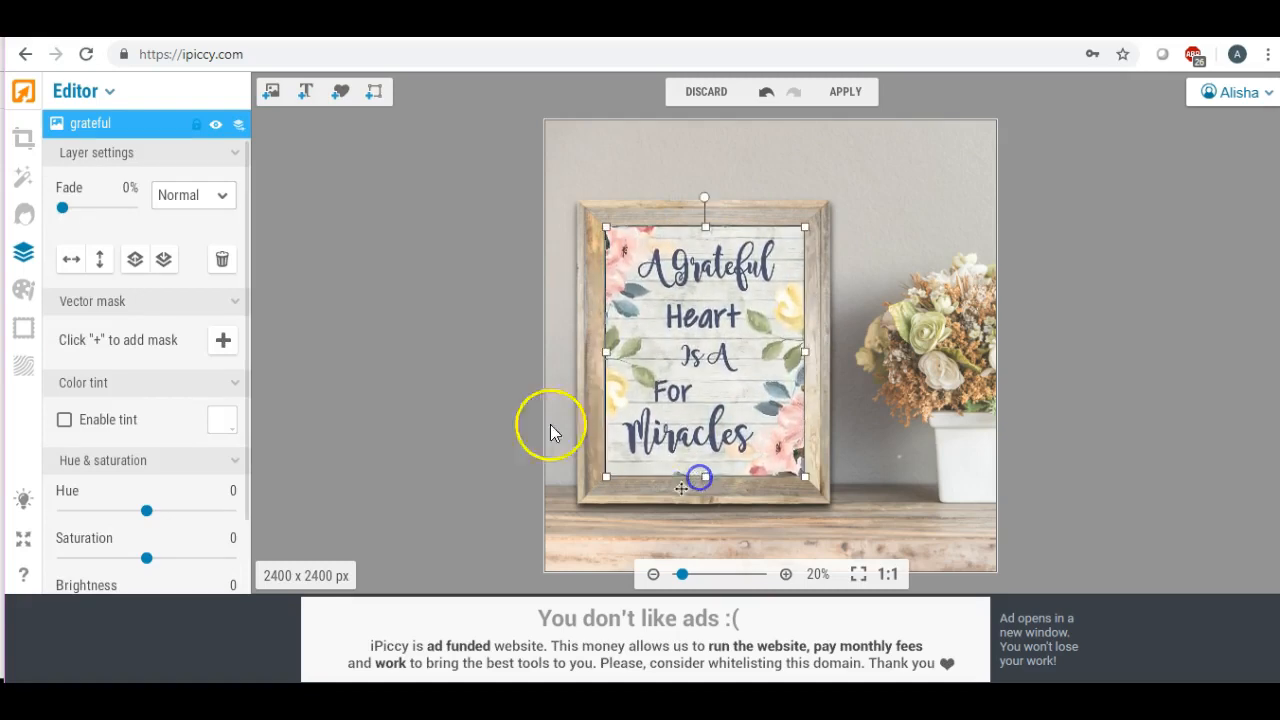
pyautogui.click(468, 397)
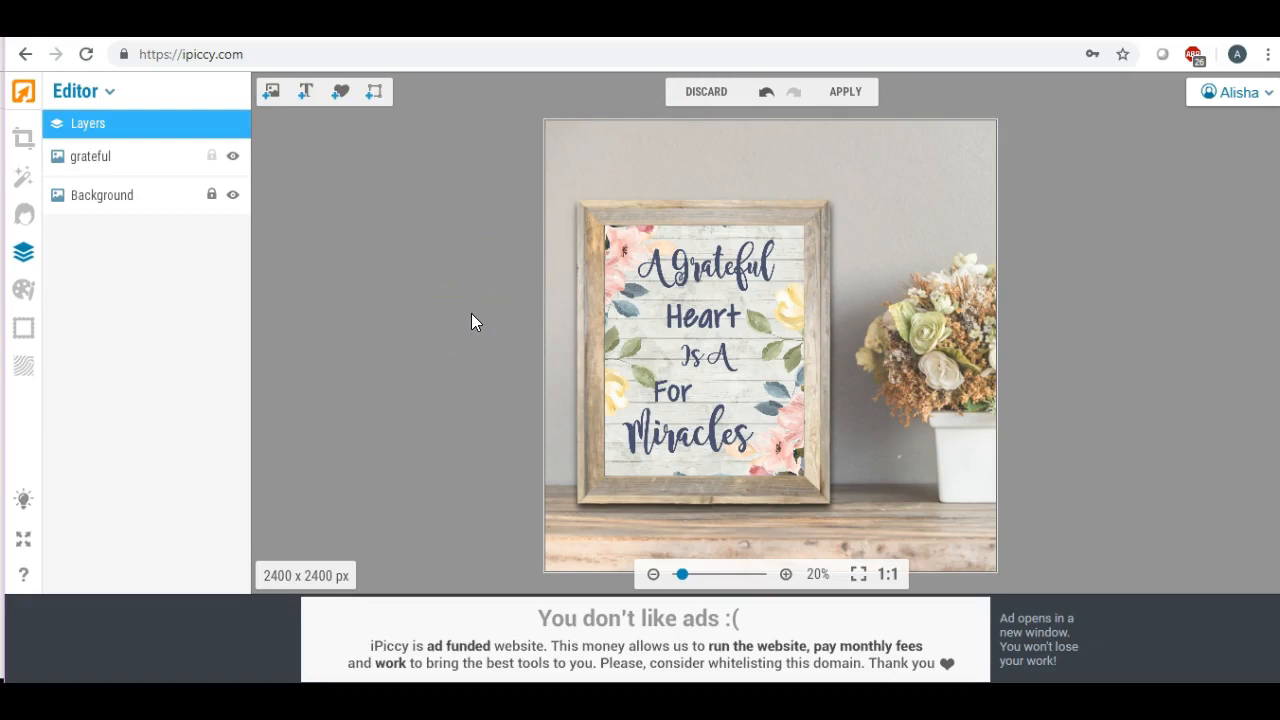
# Extend the print's lower edge slightly to meet the rustic frame and apply the layers
pyautogui.click(680, 412)
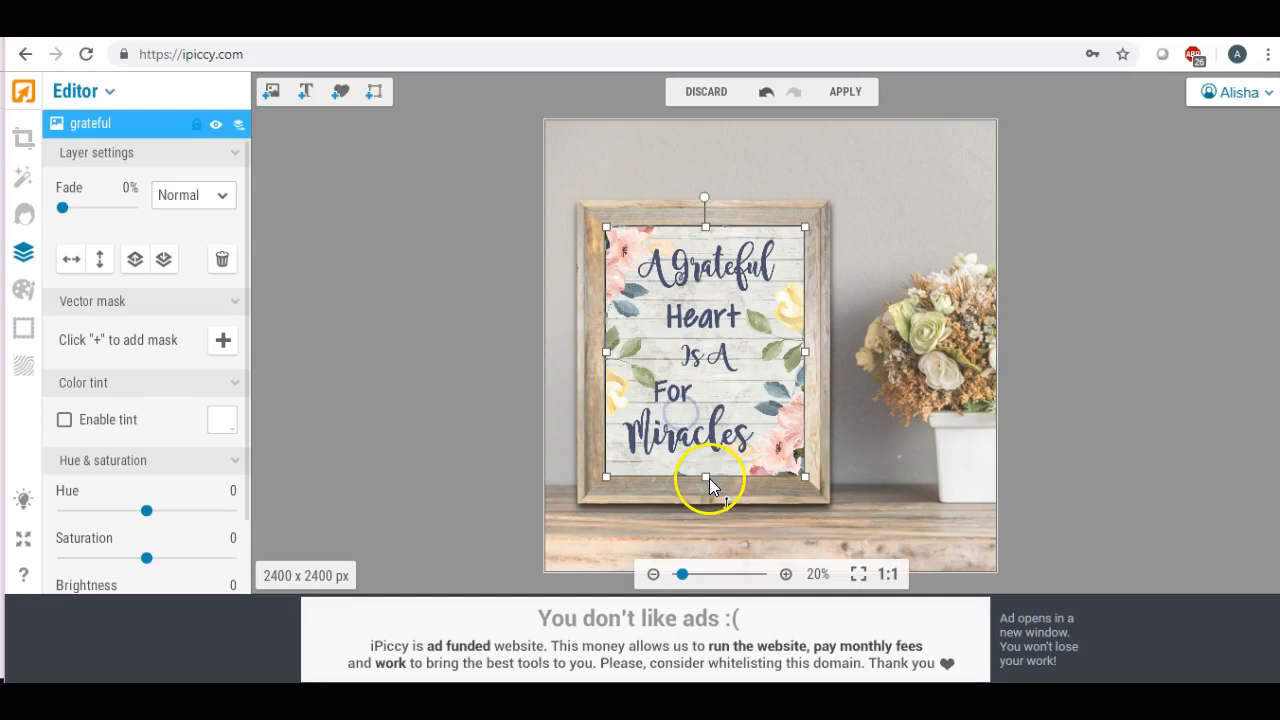
pyautogui.click(709, 483)
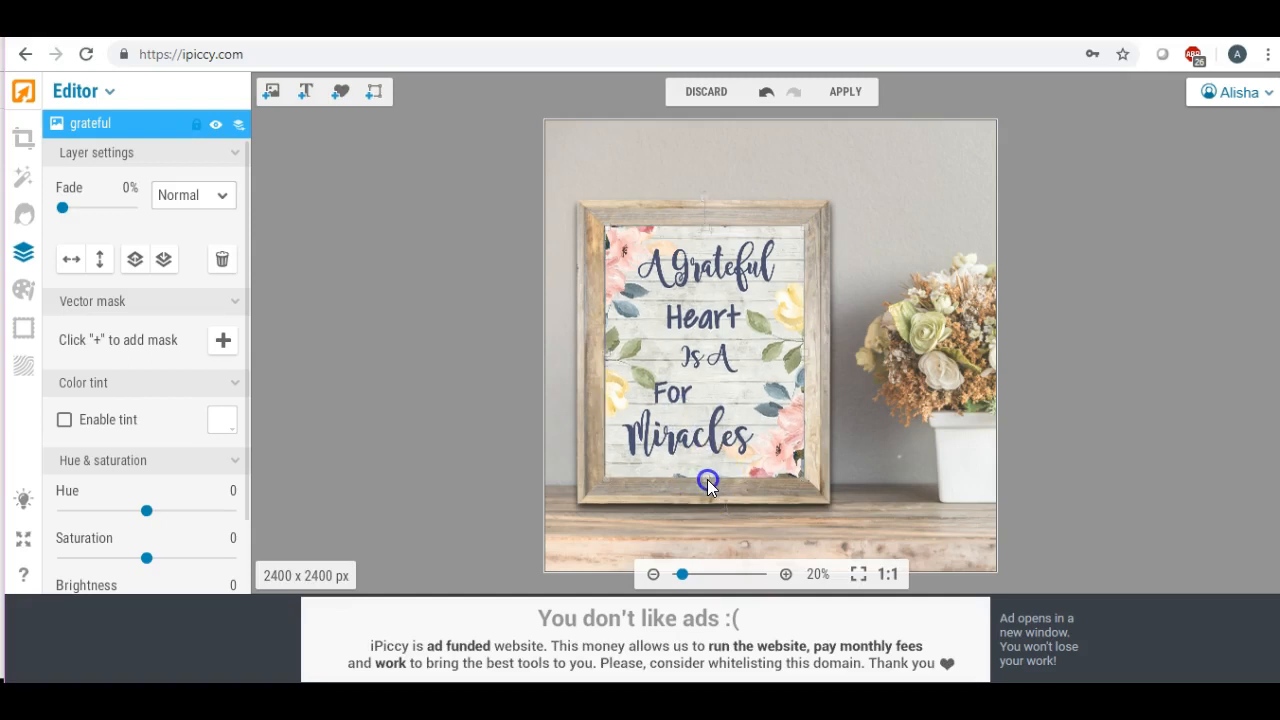
pyautogui.click(510, 373)
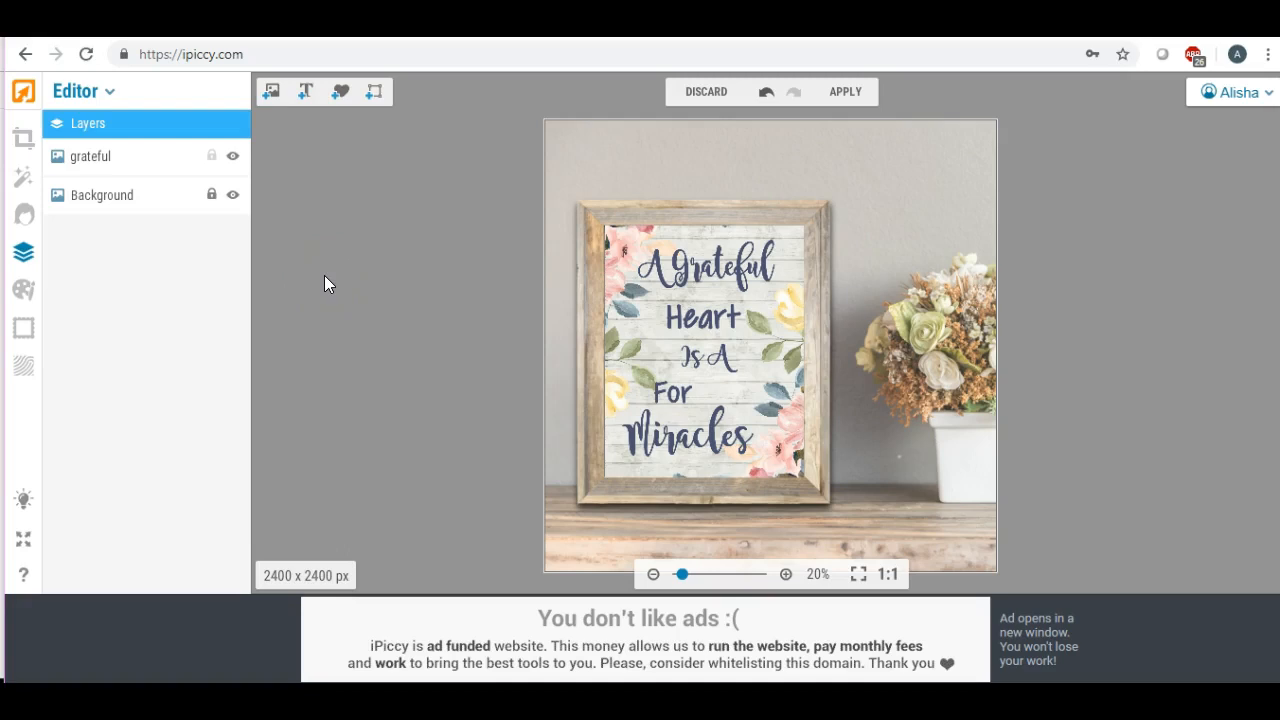
pyautogui.click(850, 91)
pyautogui.click(792, 382)
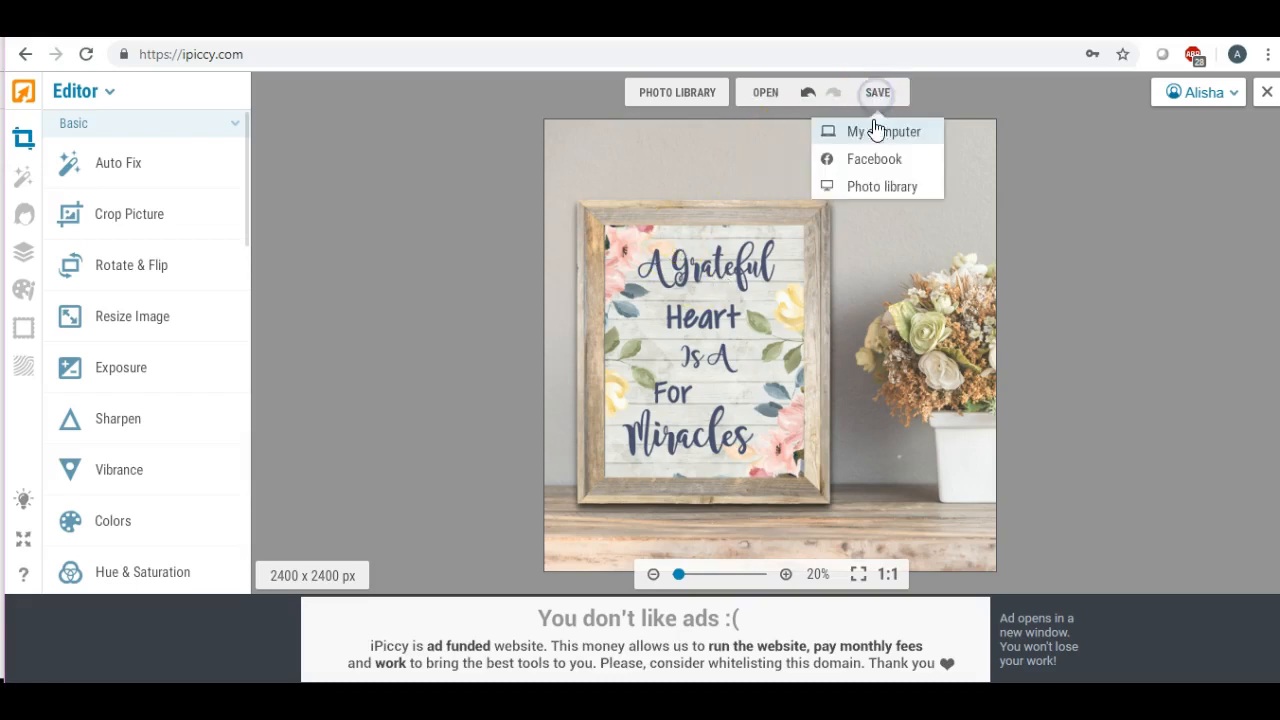
# Save the rustic frame mockup to the Desktop as a .jpg named "gratefule3", and close the photo
pyautogui.click(873, 130)
pyautogui.click(714, 291)
pyautogui.hotkey('ctrl', 'a')
pyautogui.write('gratefule3')
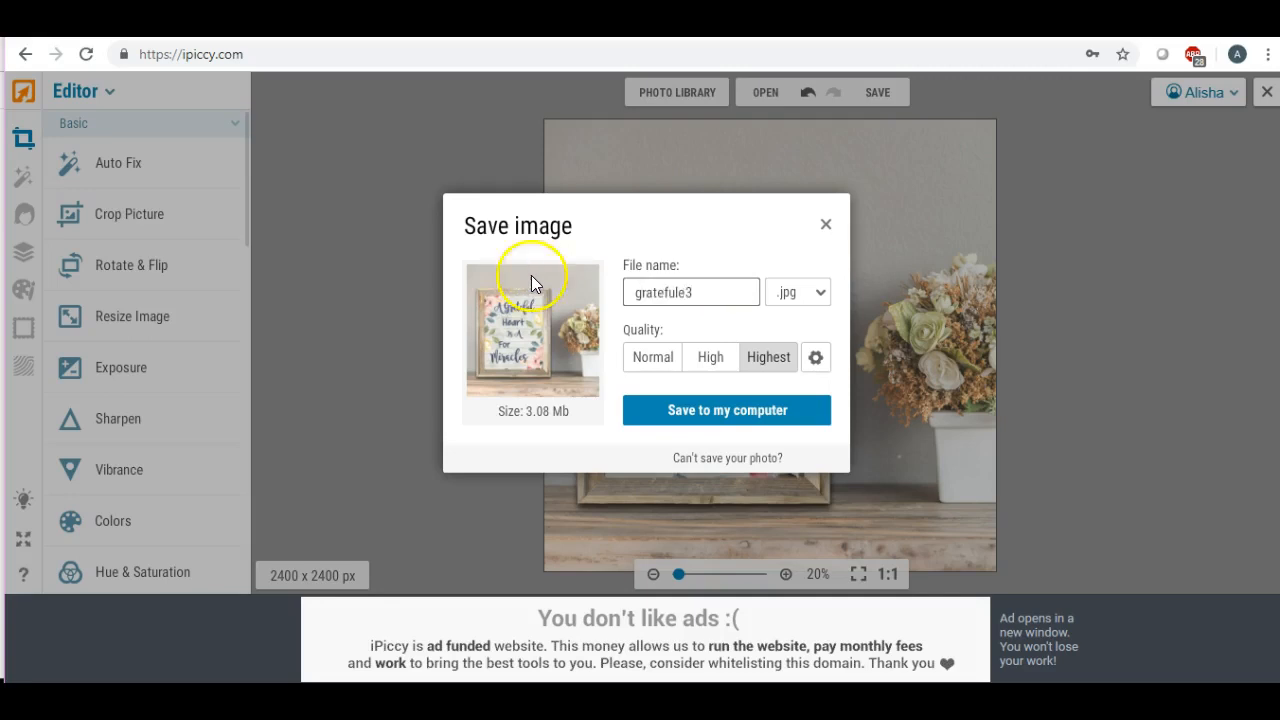
pyautogui.click(720, 405)
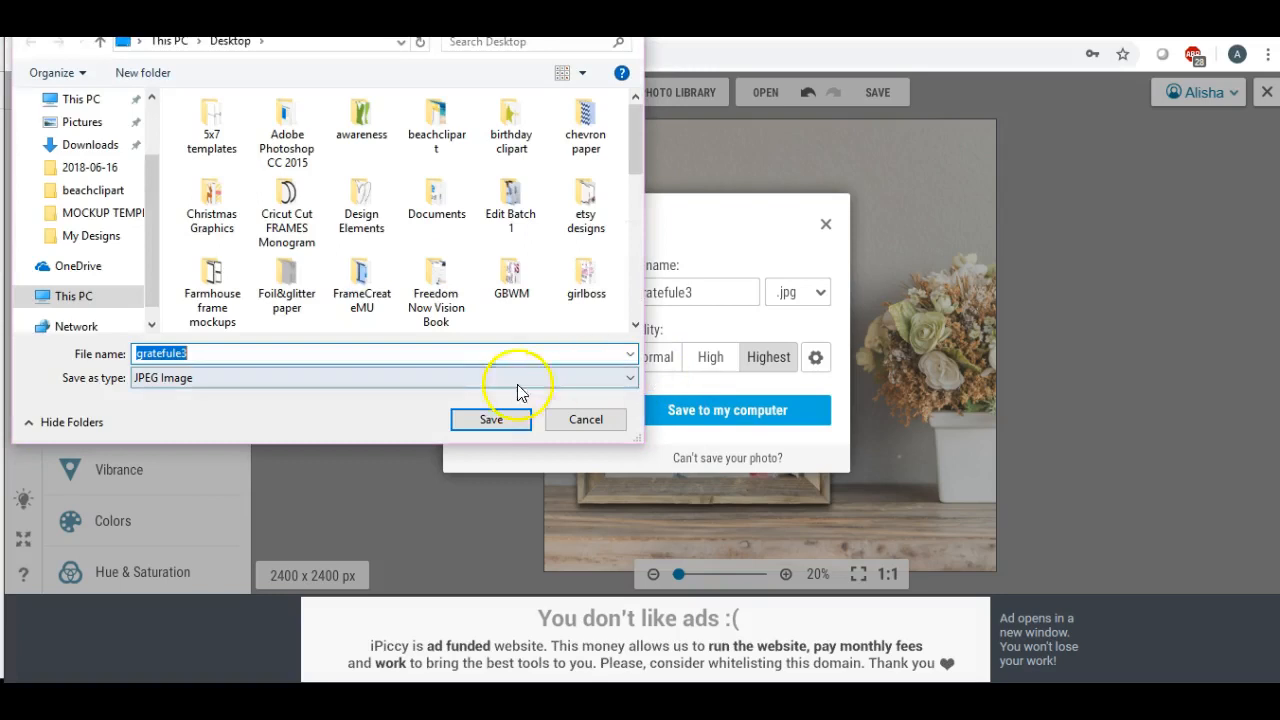
pyautogui.click(489, 421)
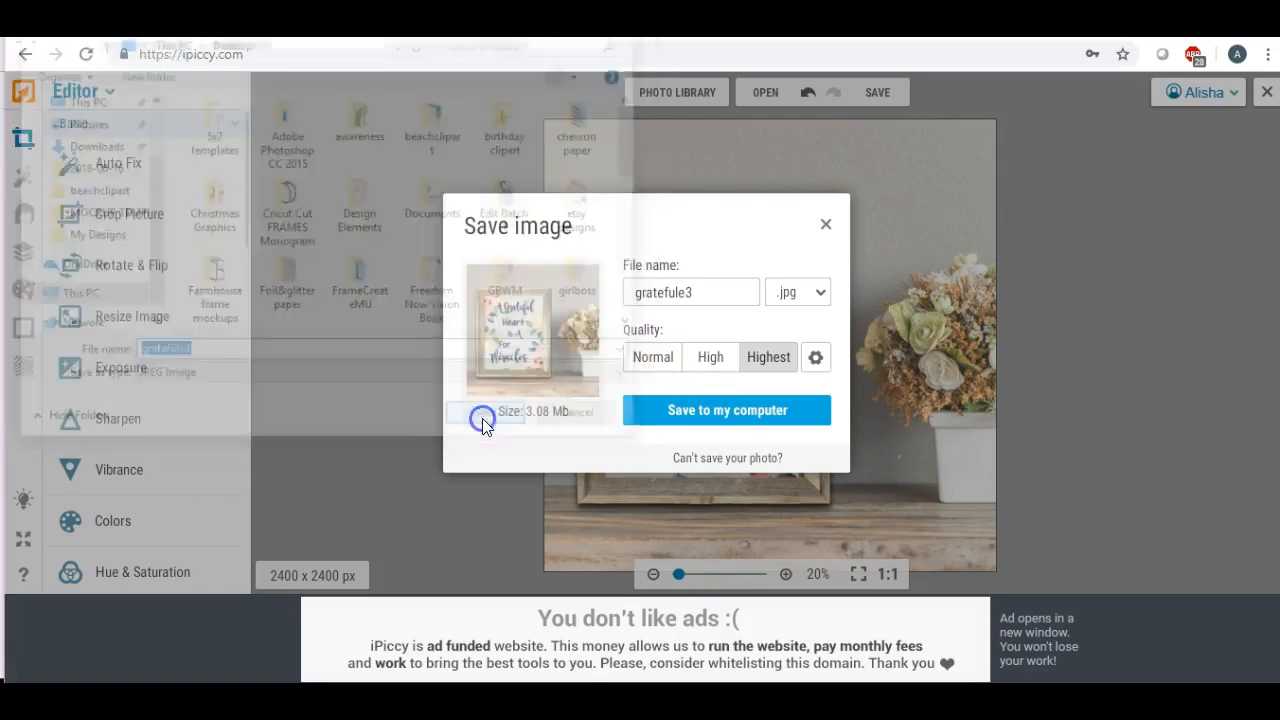
pyautogui.click(372, 581)
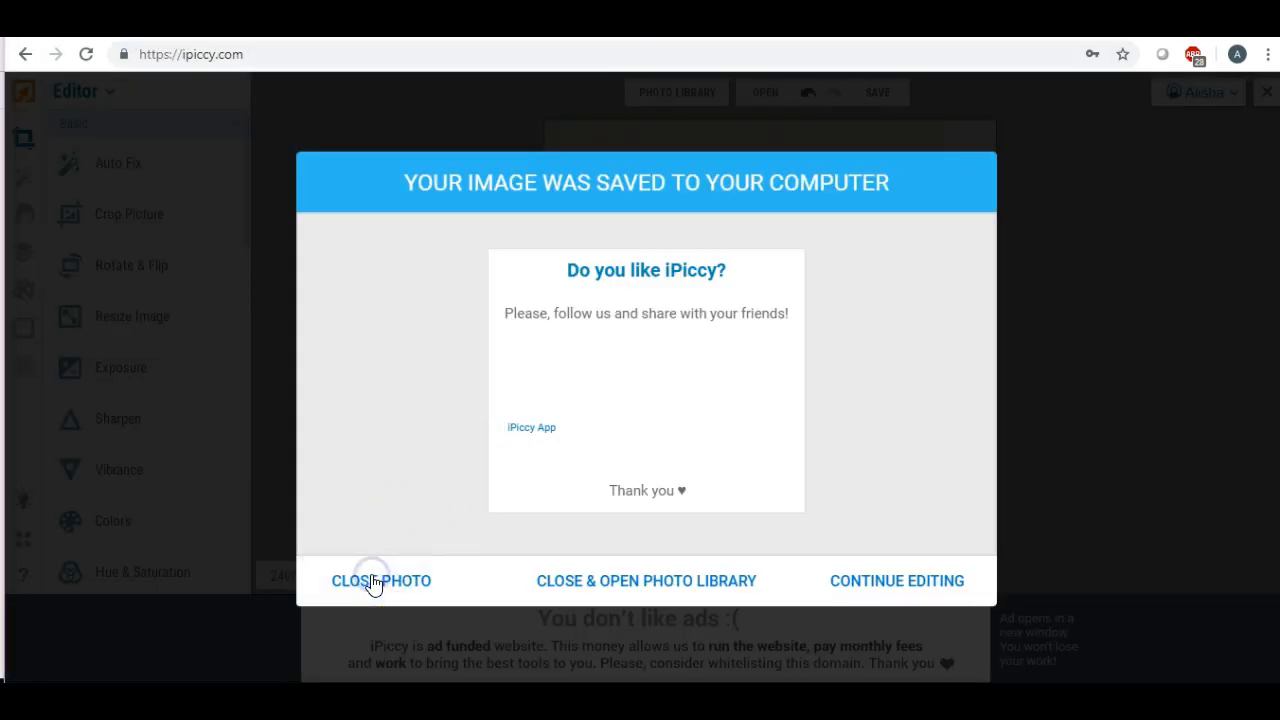
# Create a new blank white 11 x 14" design in the Designer
pyautogui.click(76, 636)
pyautogui.click(674, 91)
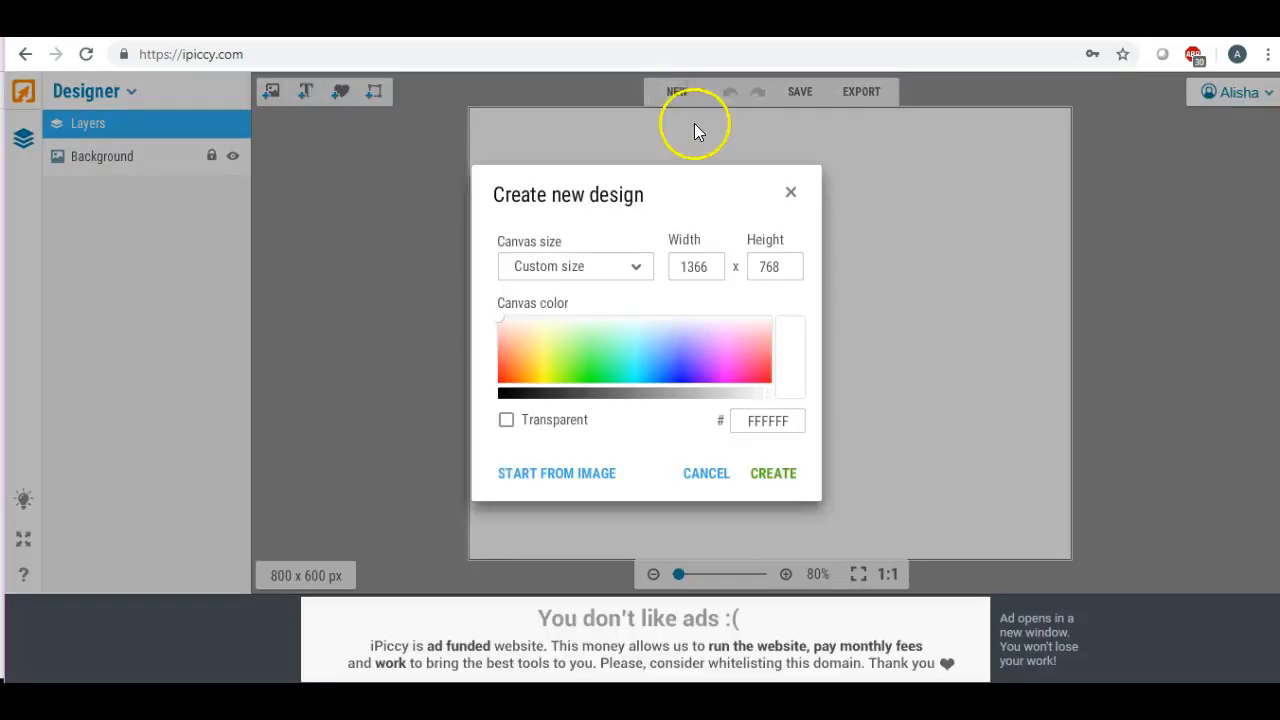
pyautogui.click(638, 270)
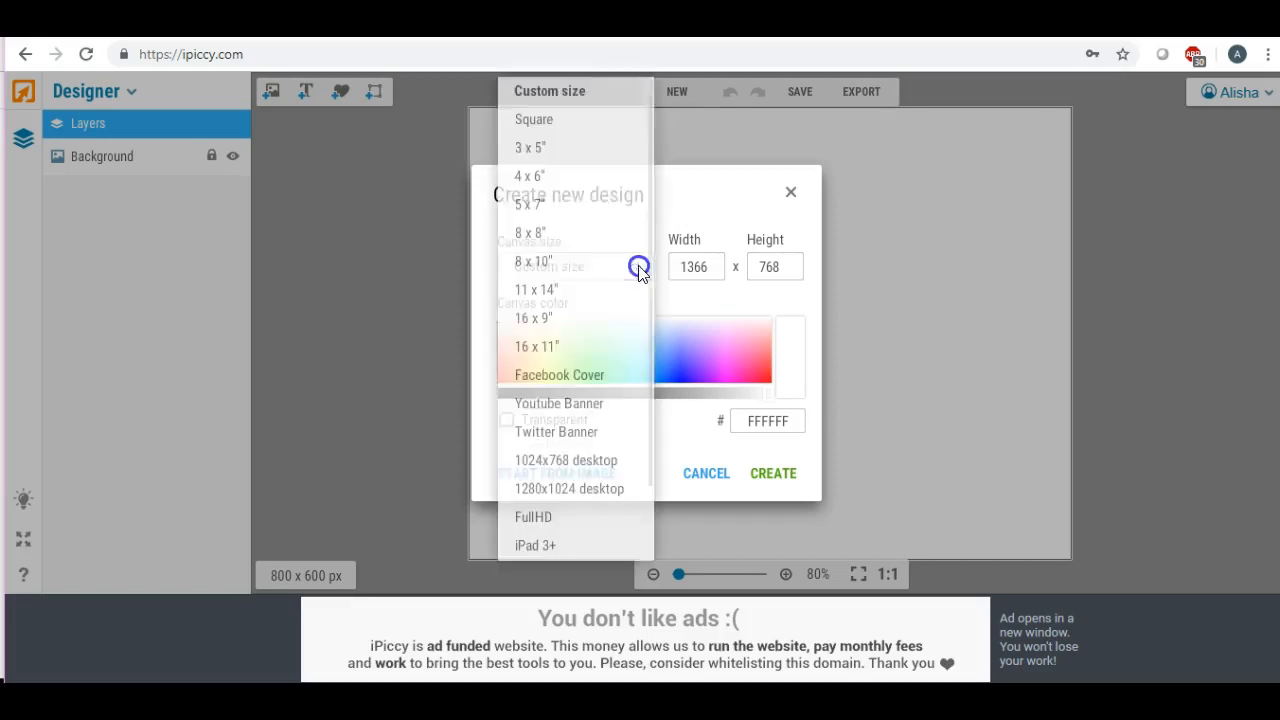
pyautogui.click(550, 292)
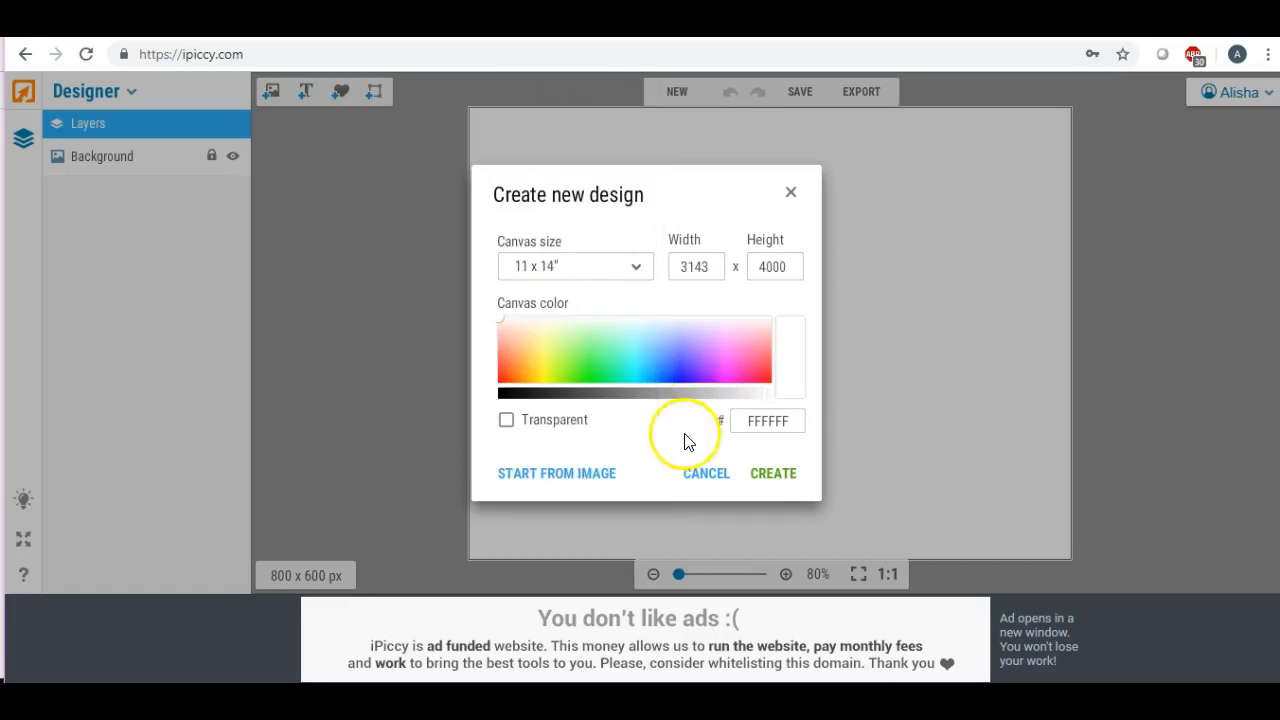
pyautogui.click(786, 486)
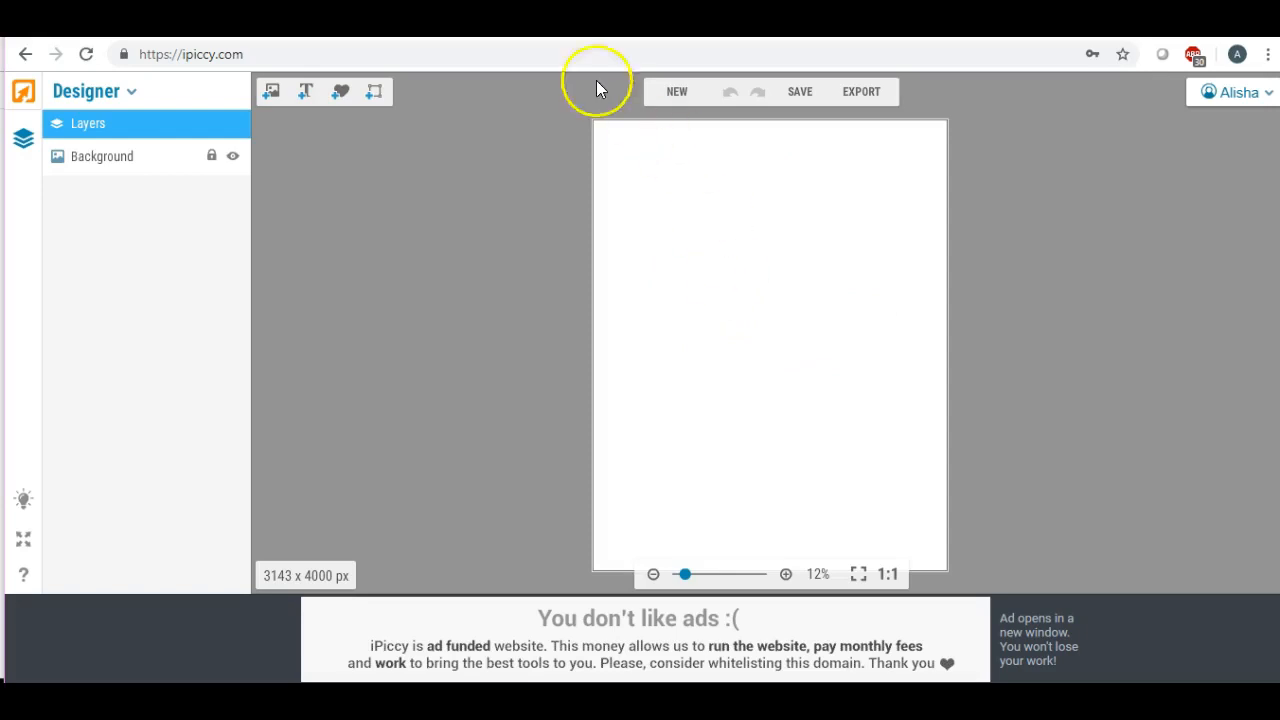
# Add a text layer reading "Girl" in the upper part of the canvas
pyautogui.click(310, 93)
pyautogui.moveTo(814, 334); pyautogui.dragTo(785, 224)
pyautogui.click(166, 375)
pyautogui.moveTo(166, 375); pyautogui.dragTo(16, 375)
pyautogui.write('Girl')
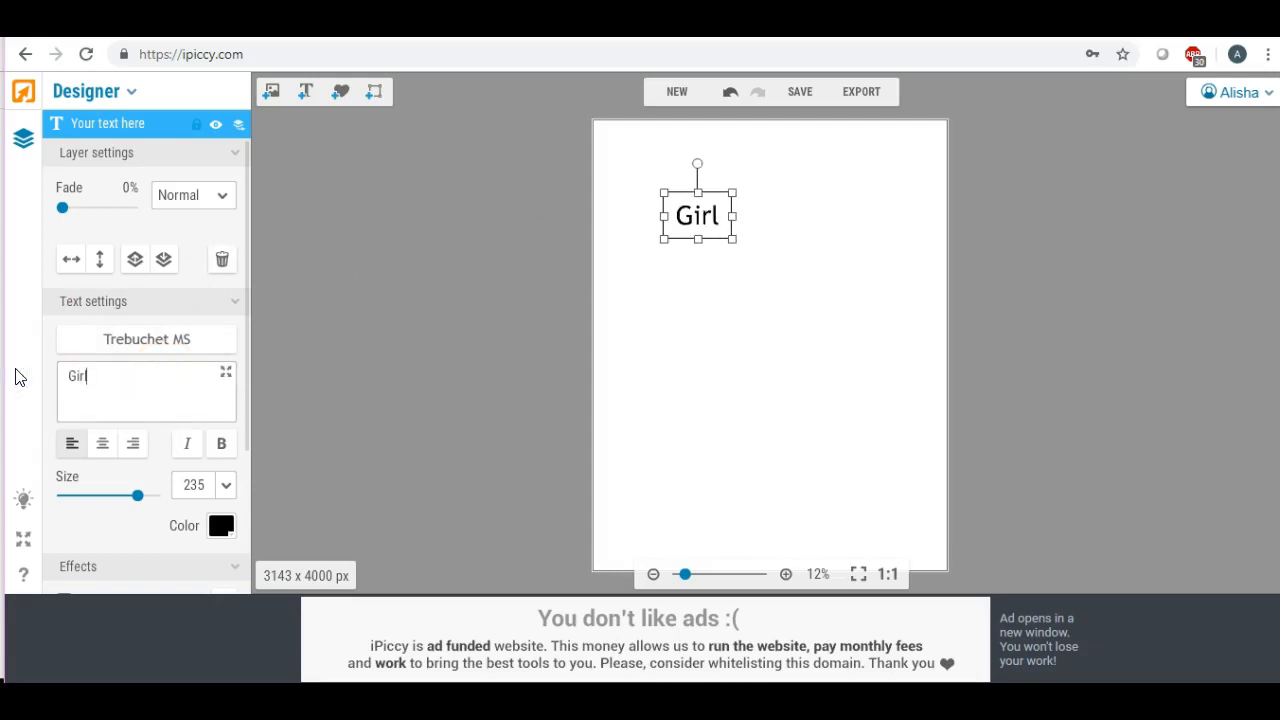
pyautogui.click(686, 373)
# Add a second text layer reading "Boss" below "Girl"
pyautogui.click(305, 93)
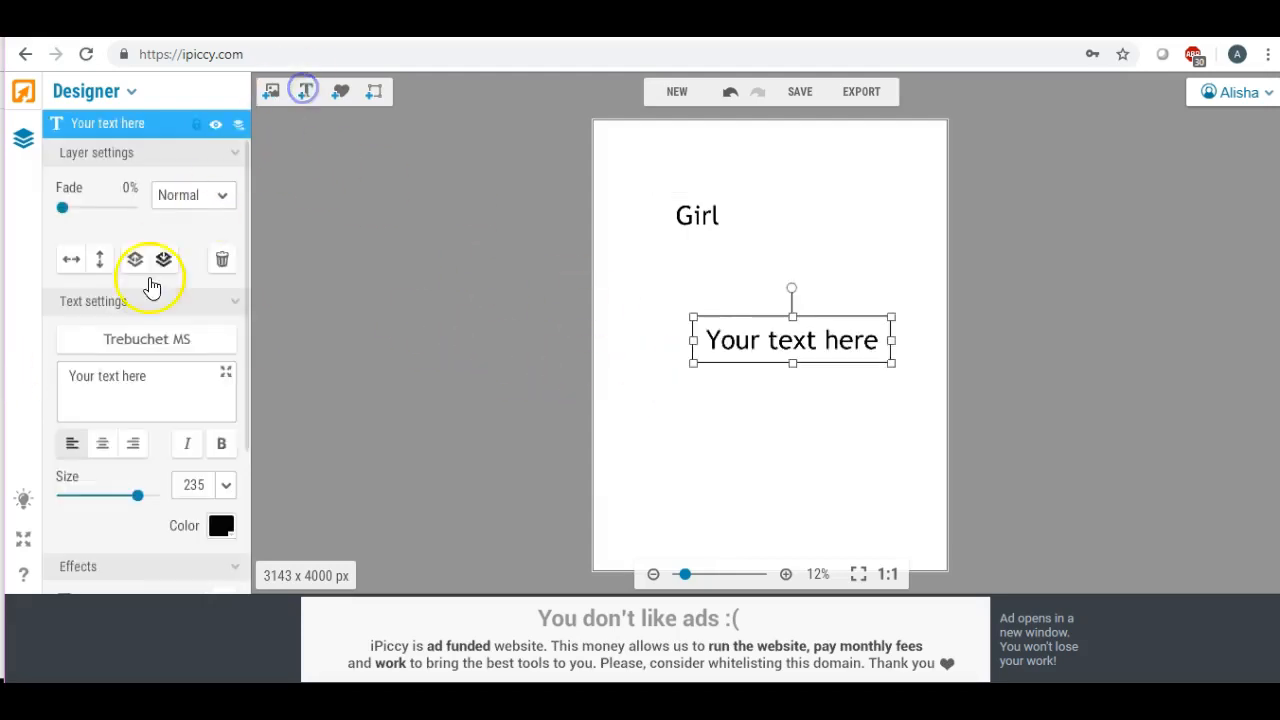
pyautogui.moveTo(163, 374); pyautogui.dragTo(16, 375)
pyautogui.write('Boss')
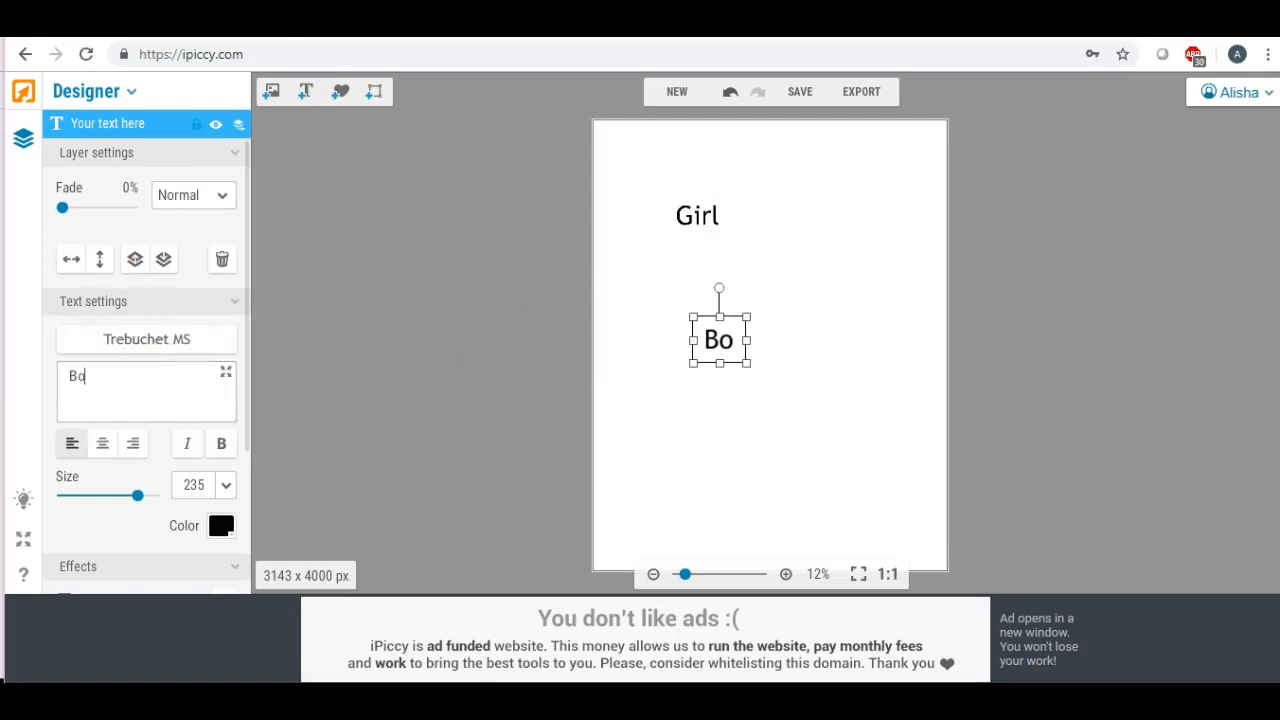
pyautogui.click(698, 437)
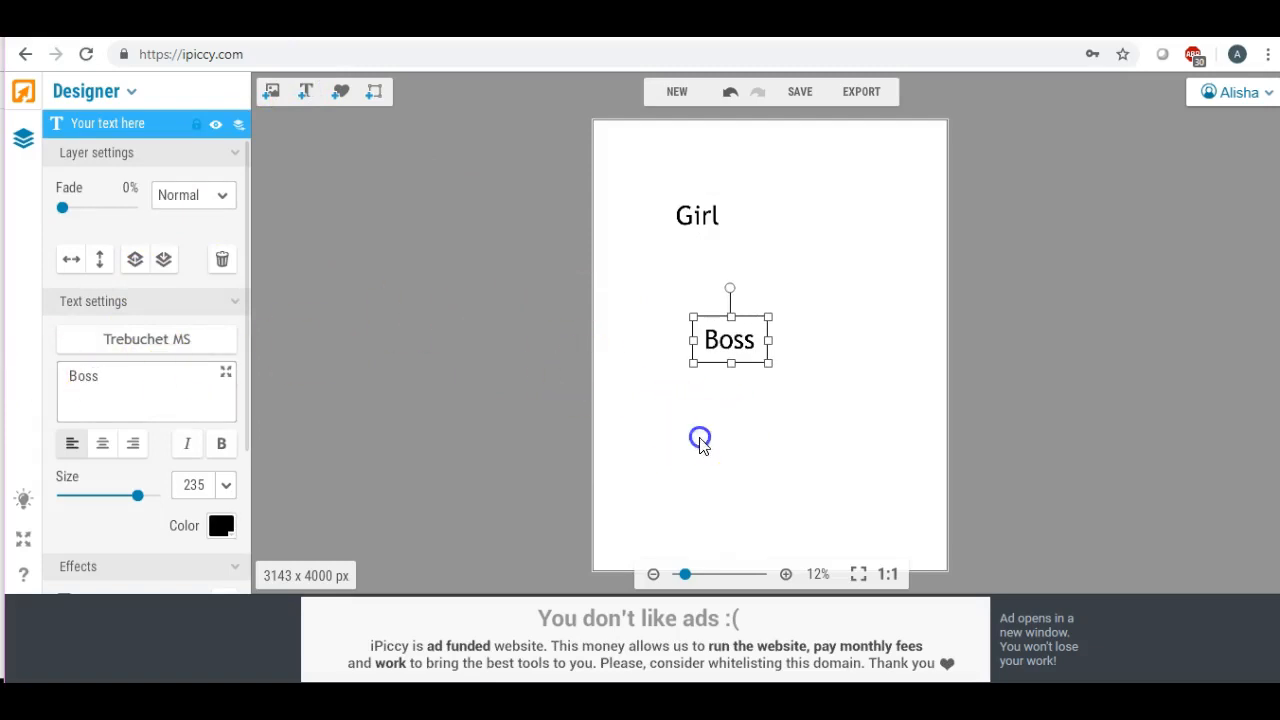
# Change the "Girl" text to the local font Felix Titling
pyautogui.click(708, 215)
pyautogui.click(172, 338)
pyautogui.click(212, 168)
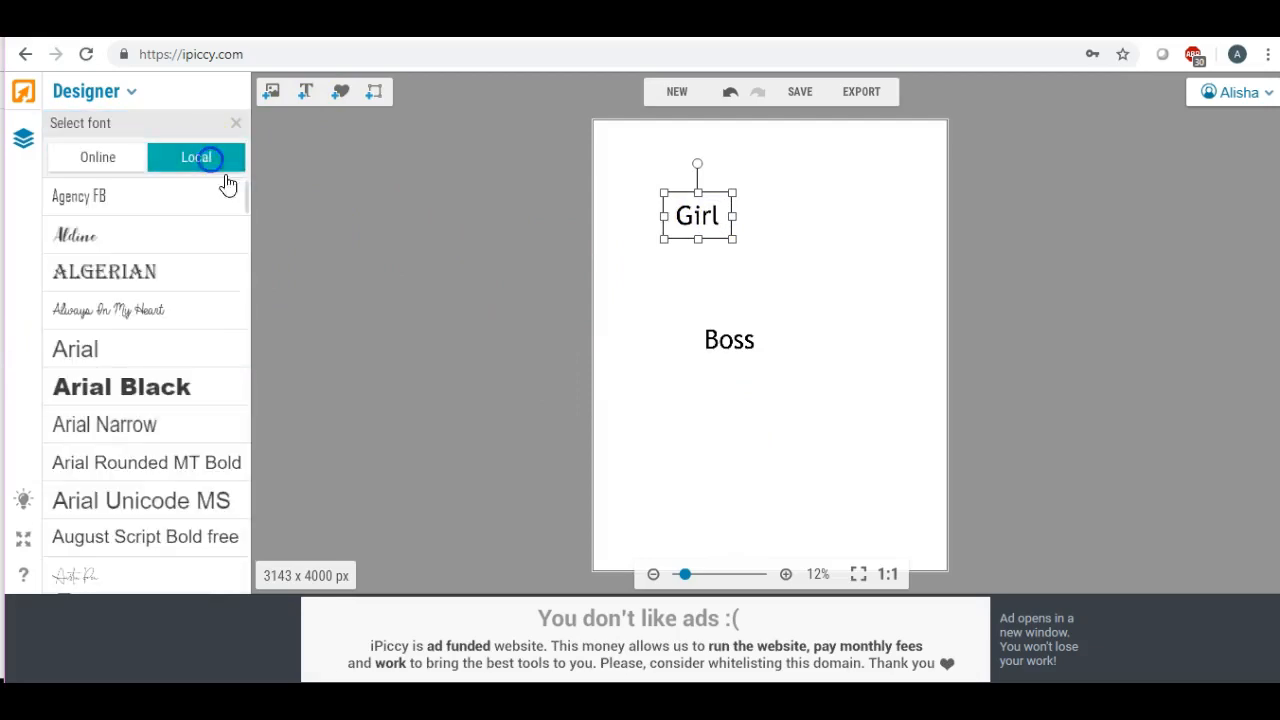
pyautogui.scroll(-3, 160, 366)
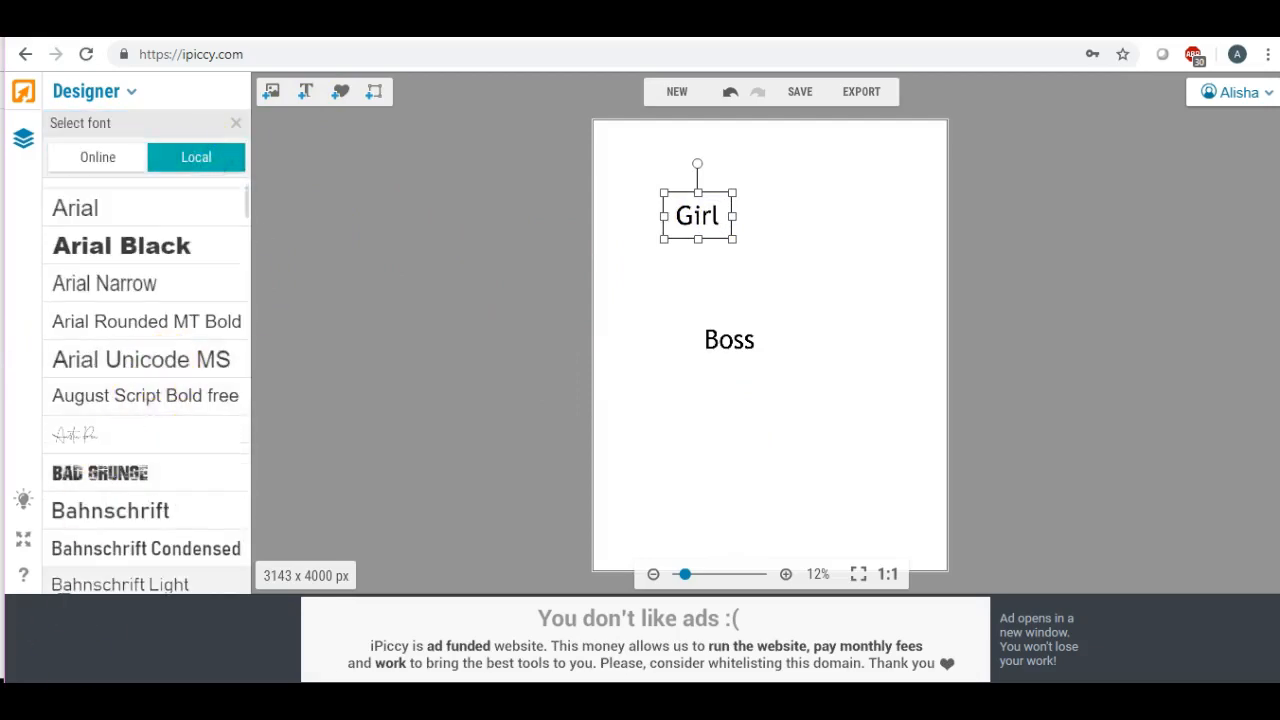
# Move the enlarged "Boss" text slightly lower to widen the gap beneath "Girl"
pyautogui.click(672, 254)
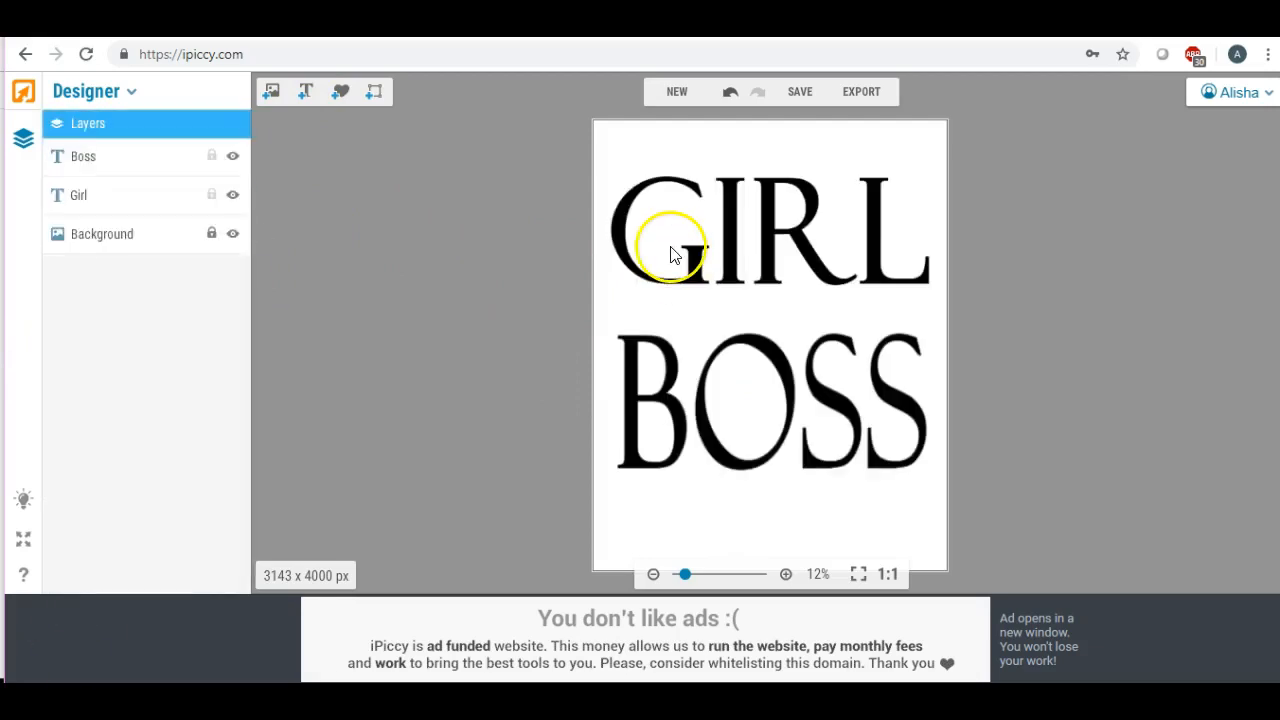
pyautogui.click(730, 403)
pyautogui.moveTo(730, 403); pyautogui.dragTo(731, 409)
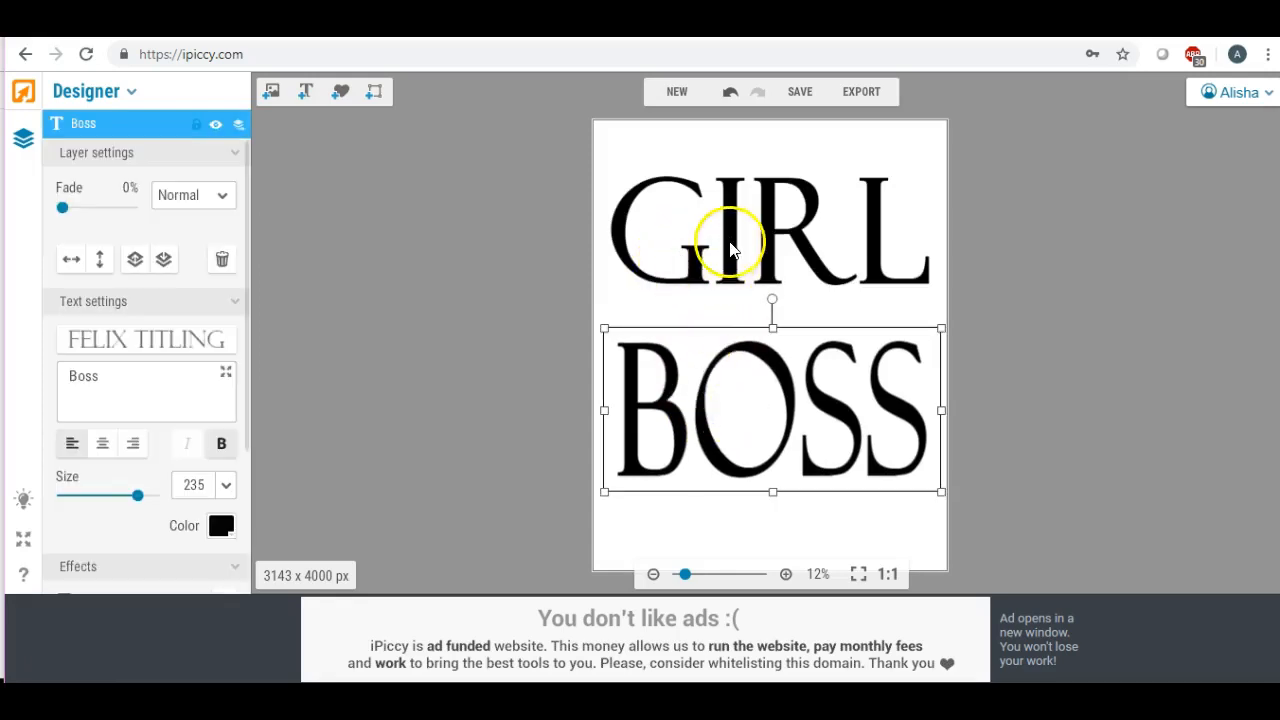
# Move the "Girl" text slightly lower so it sits closer to "Boss"
pyautogui.click(730, 242)
pyautogui.moveTo(771, 347); pyautogui.dragTo(772, 366)
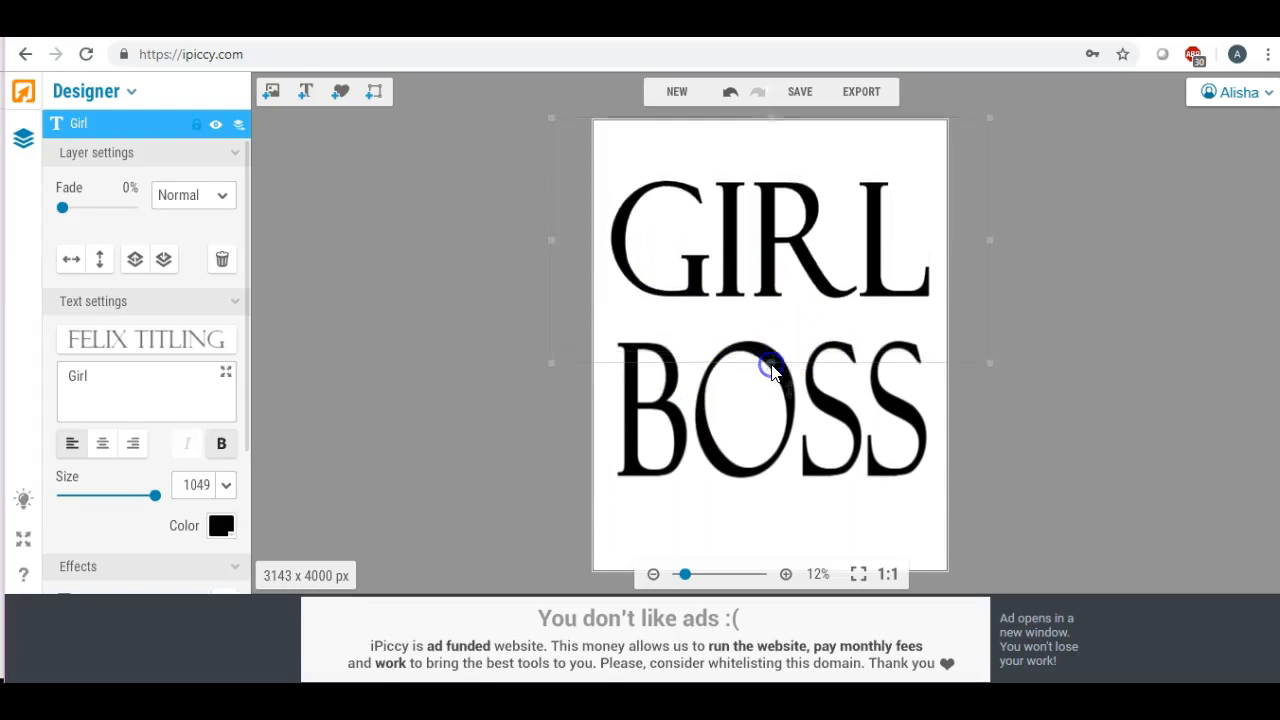
pyautogui.click(523, 417)
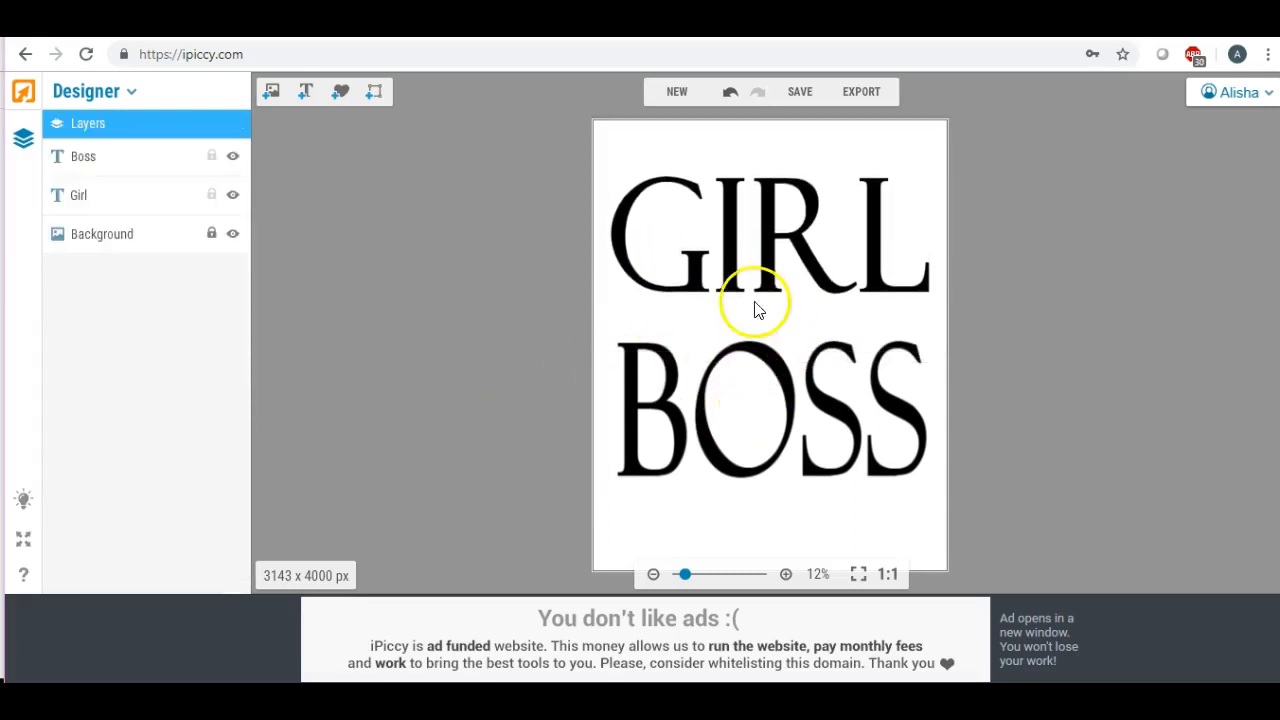
pyautogui.click(693, 268)
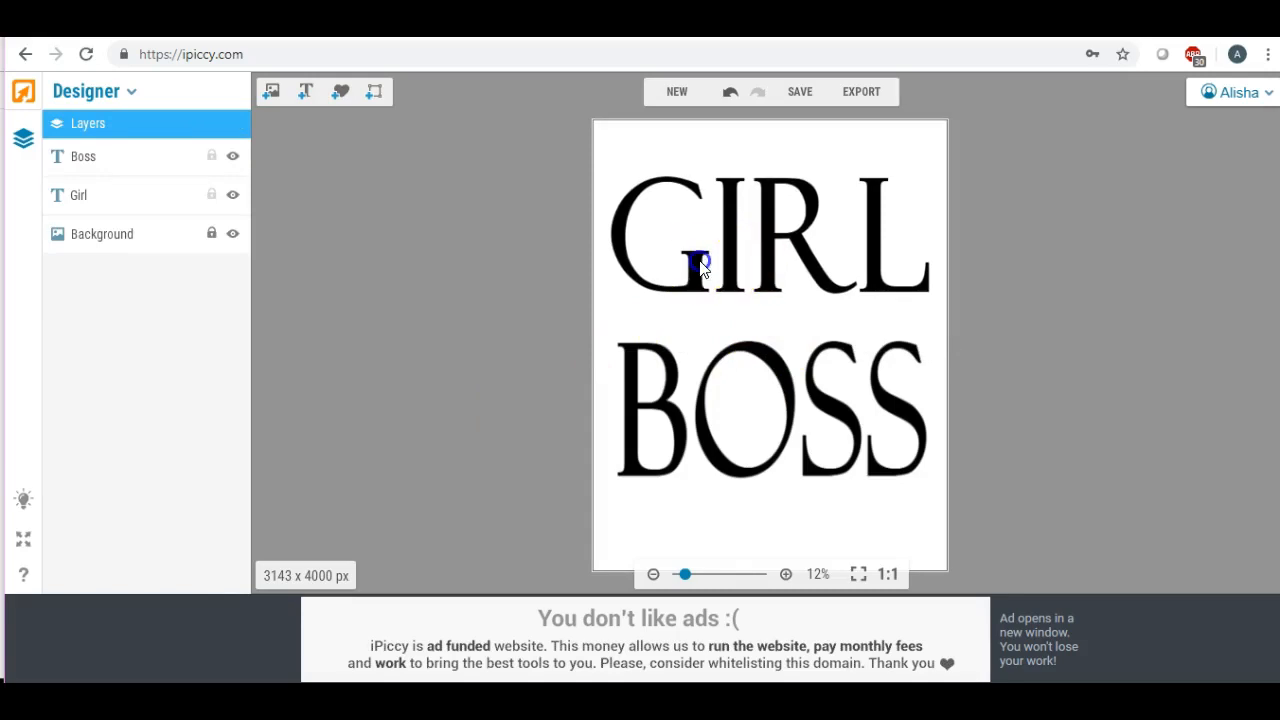
pyautogui.click(450, 284)
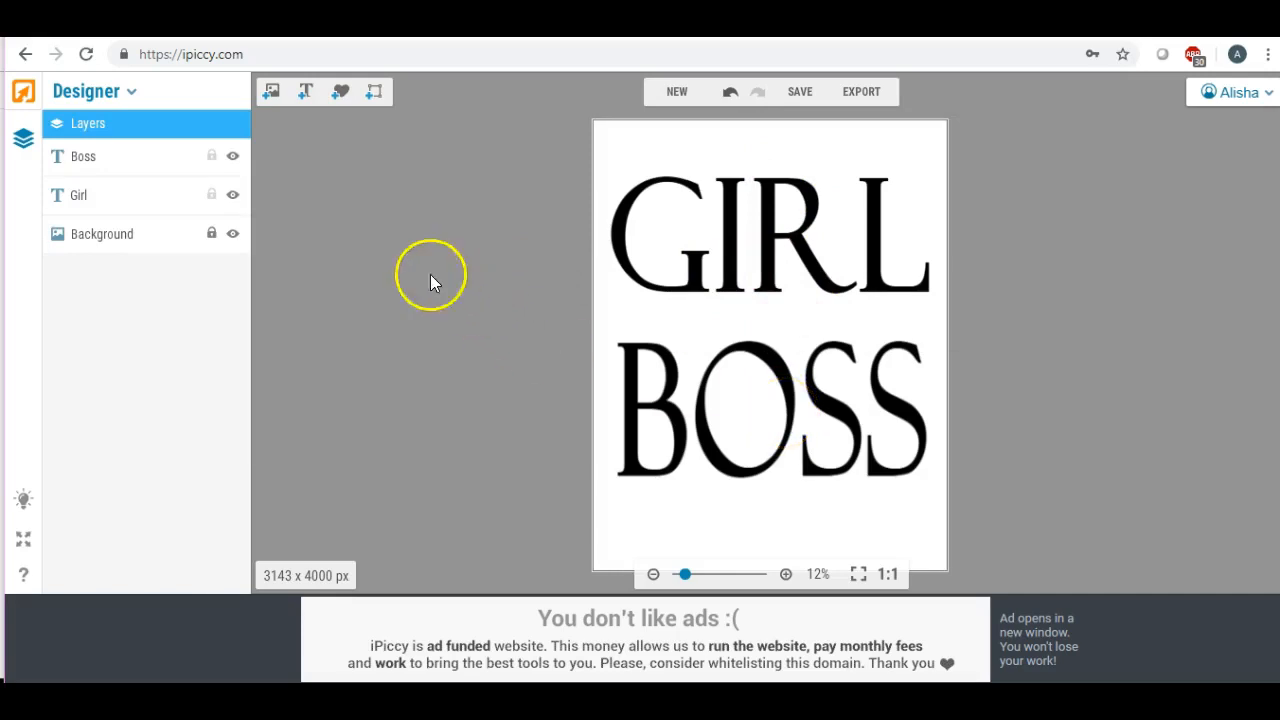
# Start an image upload and open the Foil&glitter paper folder on the Desktop
pyautogui.click(271, 91)
pyautogui.click(108, 160)
pyautogui.click(98, 99)
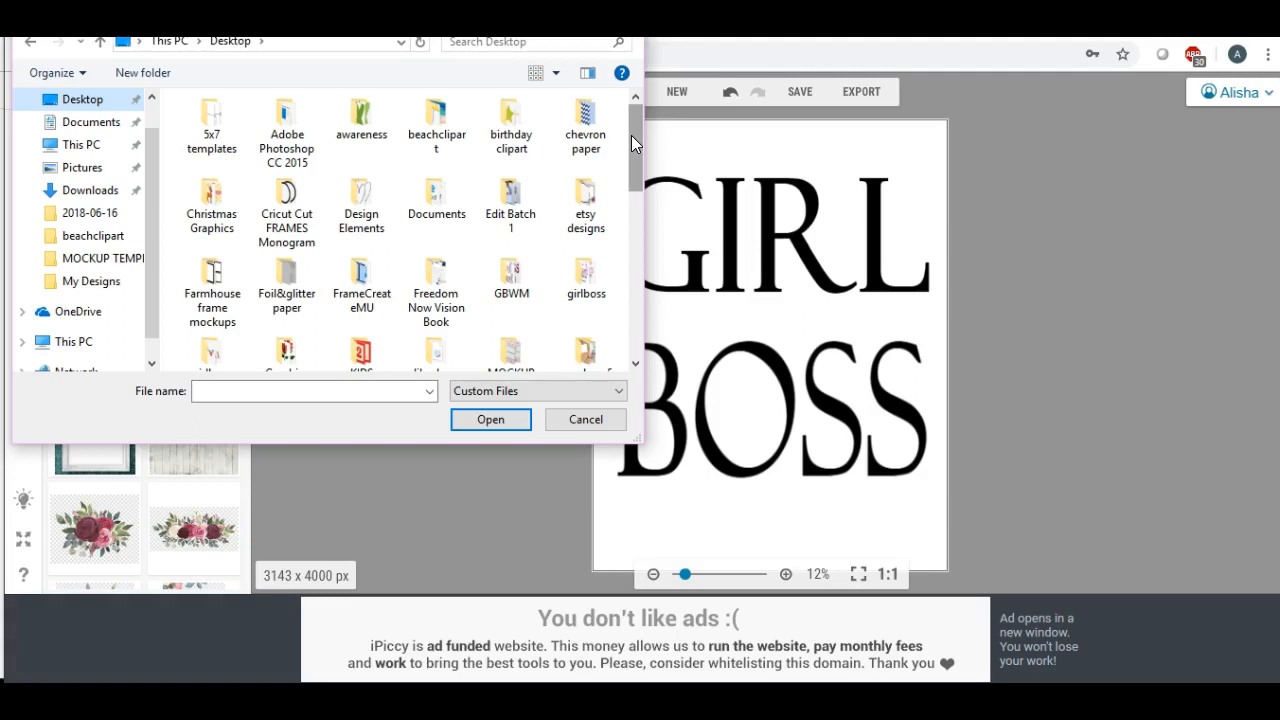
pyautogui.moveTo(631, 135); pyautogui.dragTo(629, 178)
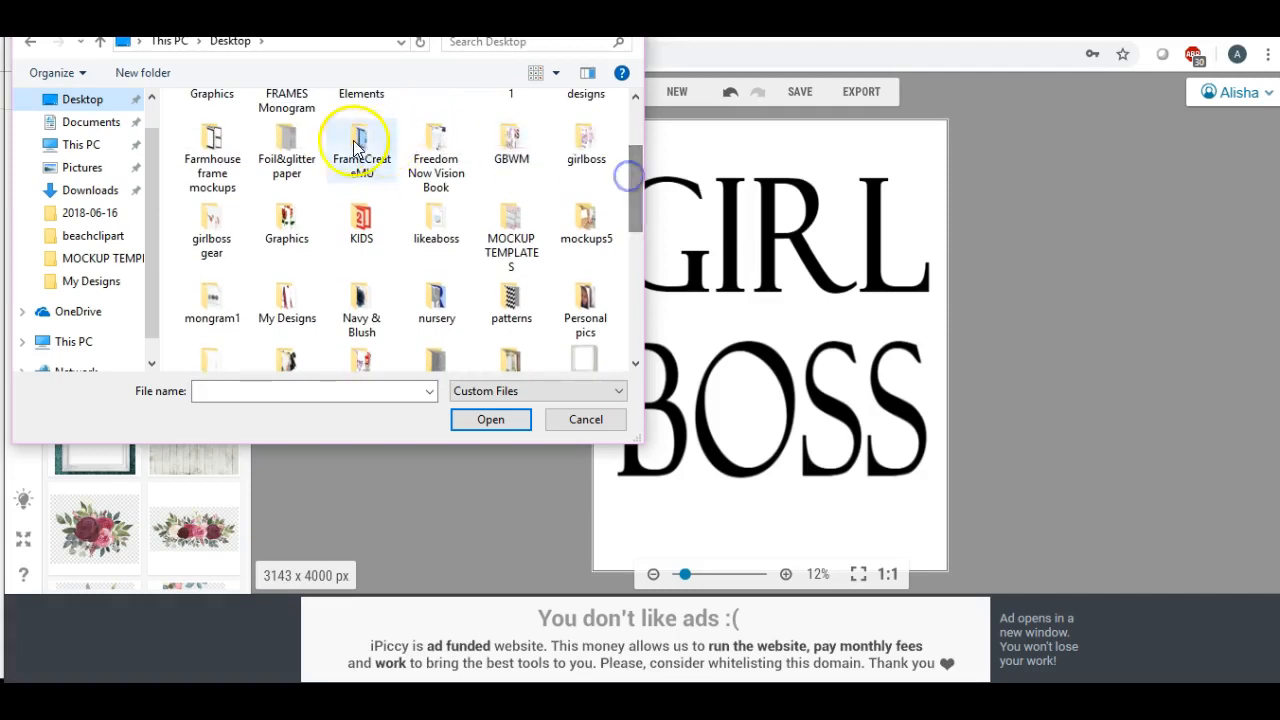
pyautogui.doubleClick(286, 140)
# Upload the Metal-copper-background-vector-04 and Luxury Foil Paper-40 textures together
pyautogui.moveTo(633, 114); pyautogui.dragTo(629, 160)
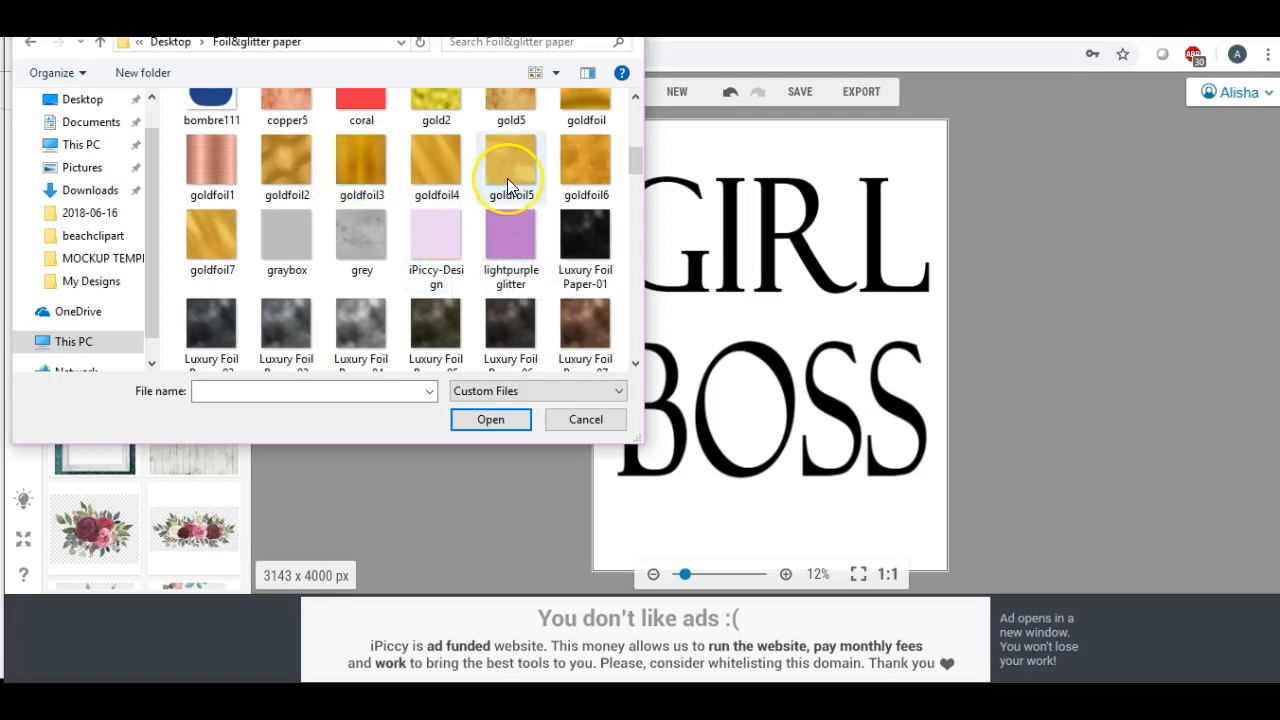
pyautogui.click(362, 190)
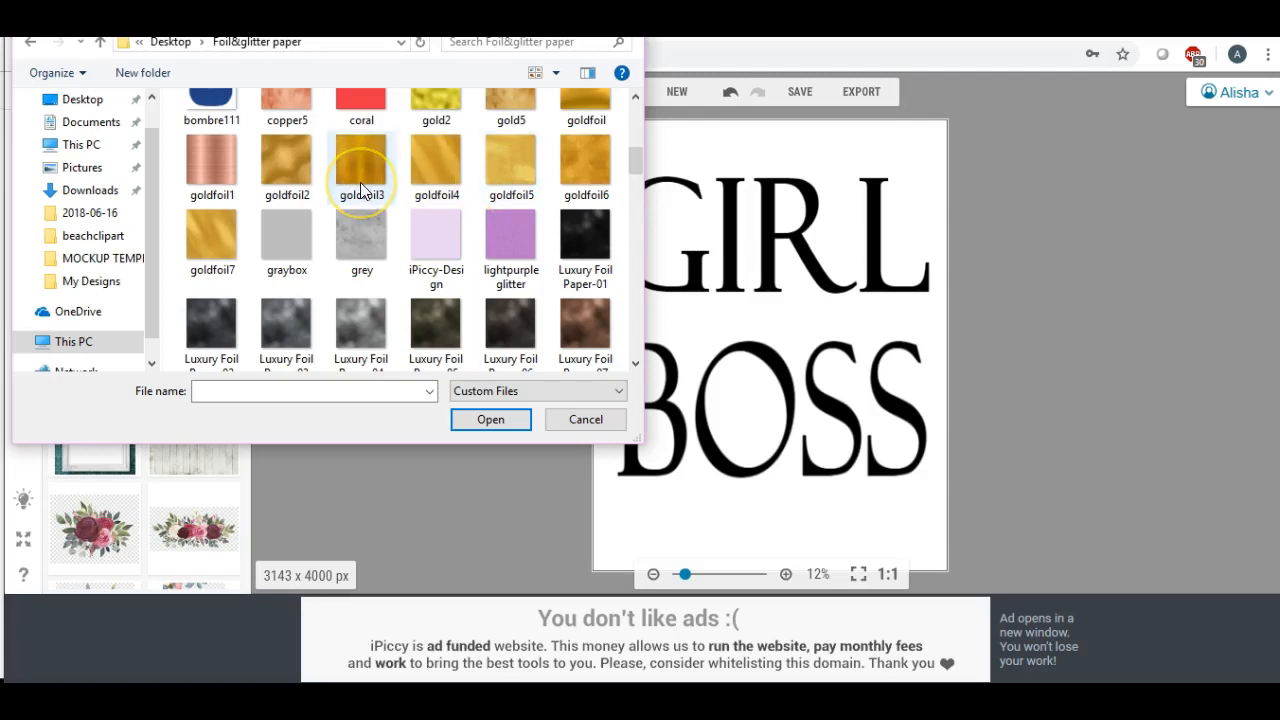
pyautogui.click(407, 219)
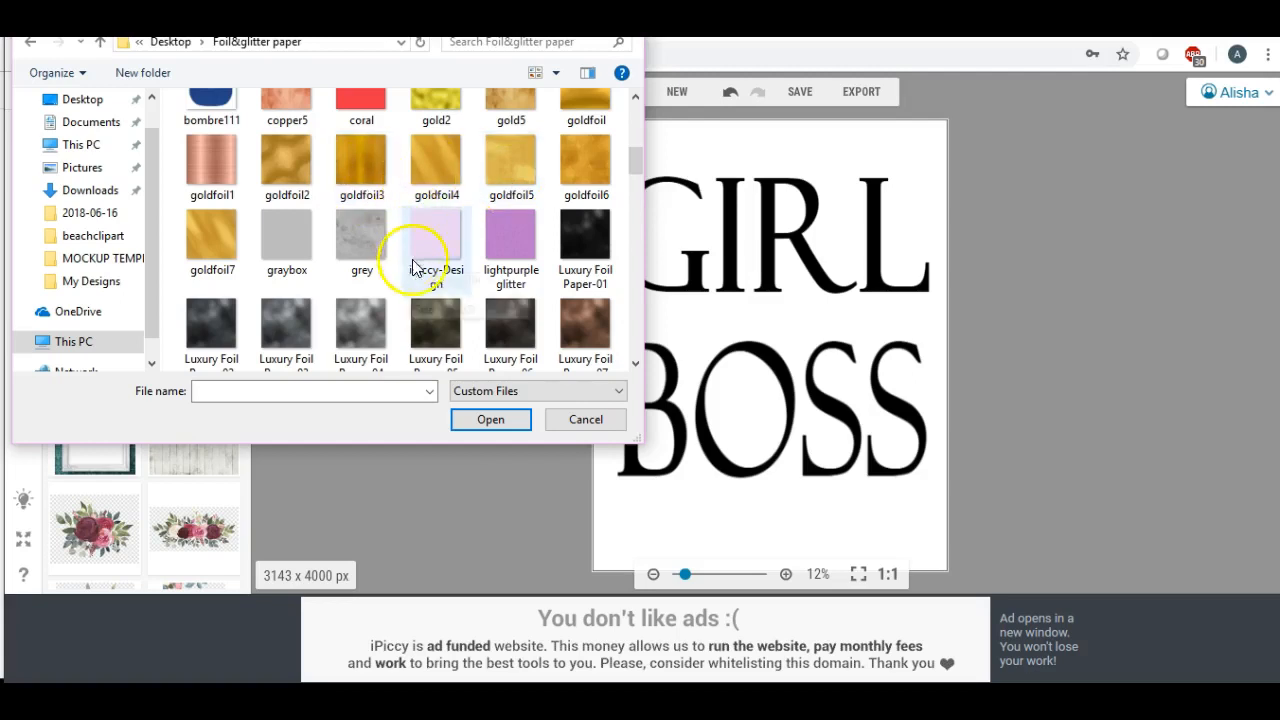
pyautogui.scroll(-3, 571, 229)
pyautogui.scroll(-4, 566, 248)
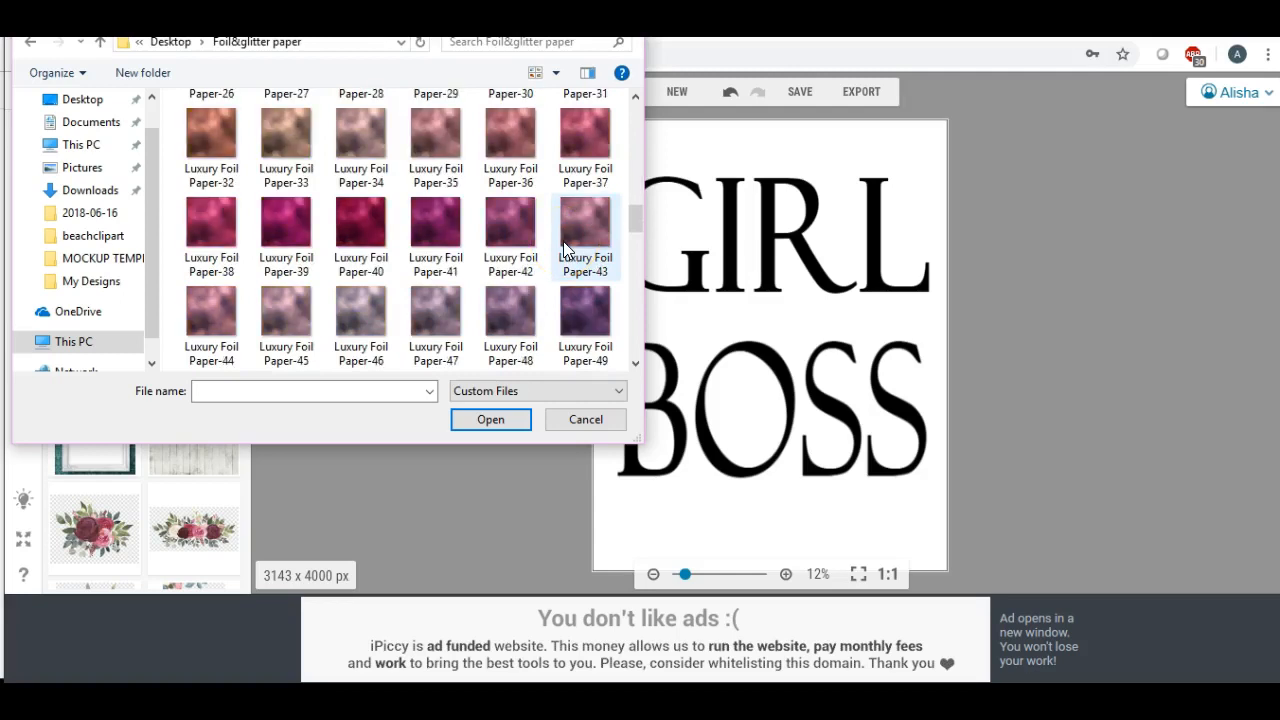
pyautogui.scroll(-6, 563, 241)
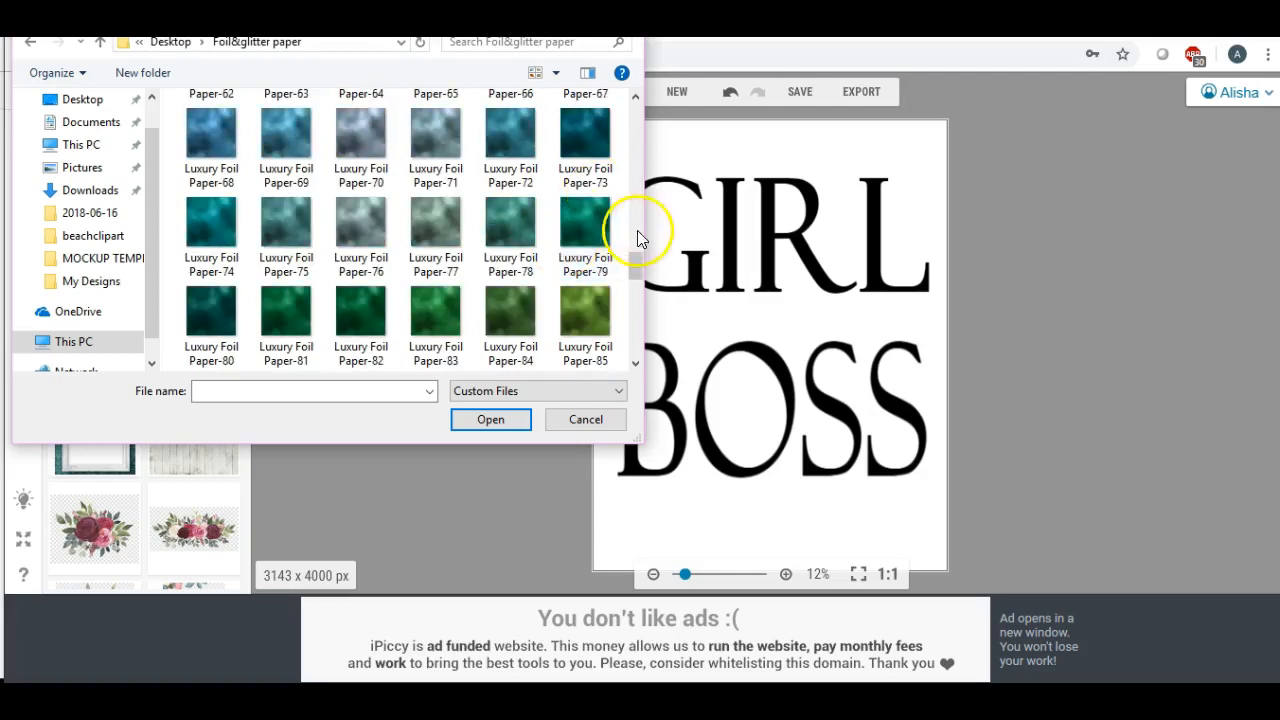
pyautogui.moveTo(631, 257)
pyautogui.mouseDown()
pyautogui.moveTo(630, 352)
pyautogui.moveTo(631, 279)
pyautogui.mouseUp()
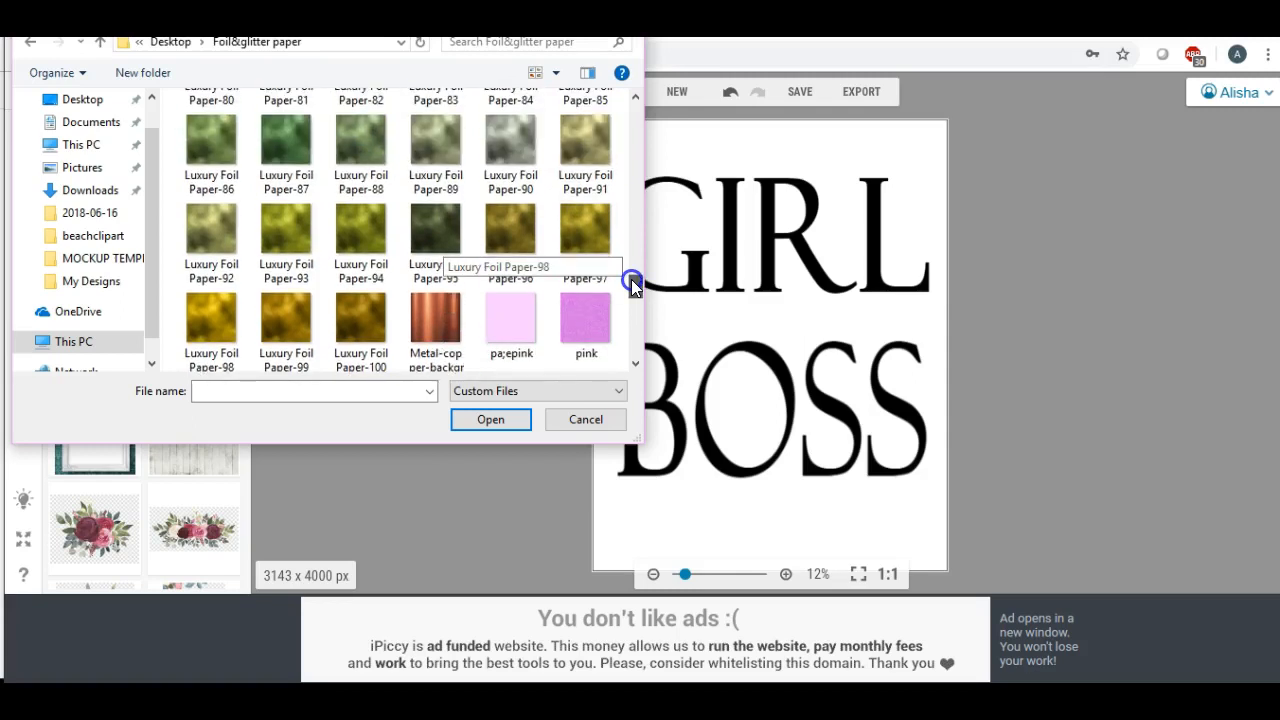
pyautogui.click(440, 315)
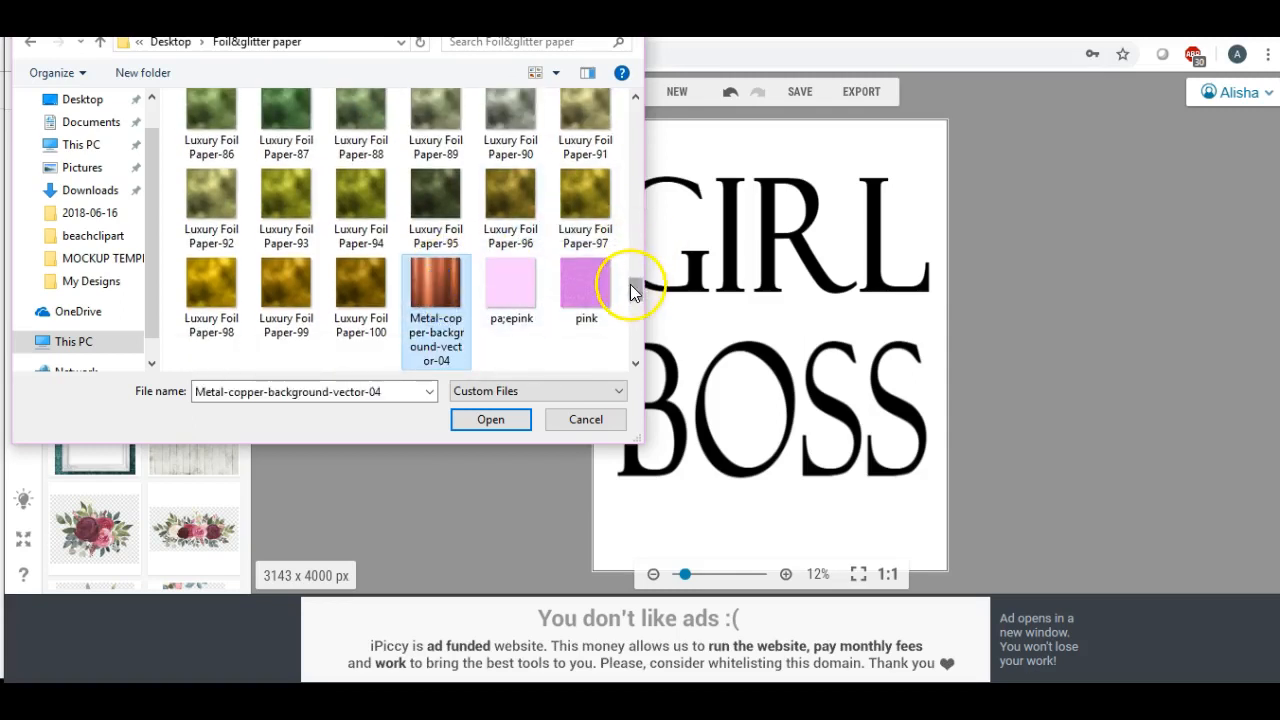
pyautogui.moveTo(632, 285); pyautogui.dragTo(645, 209)
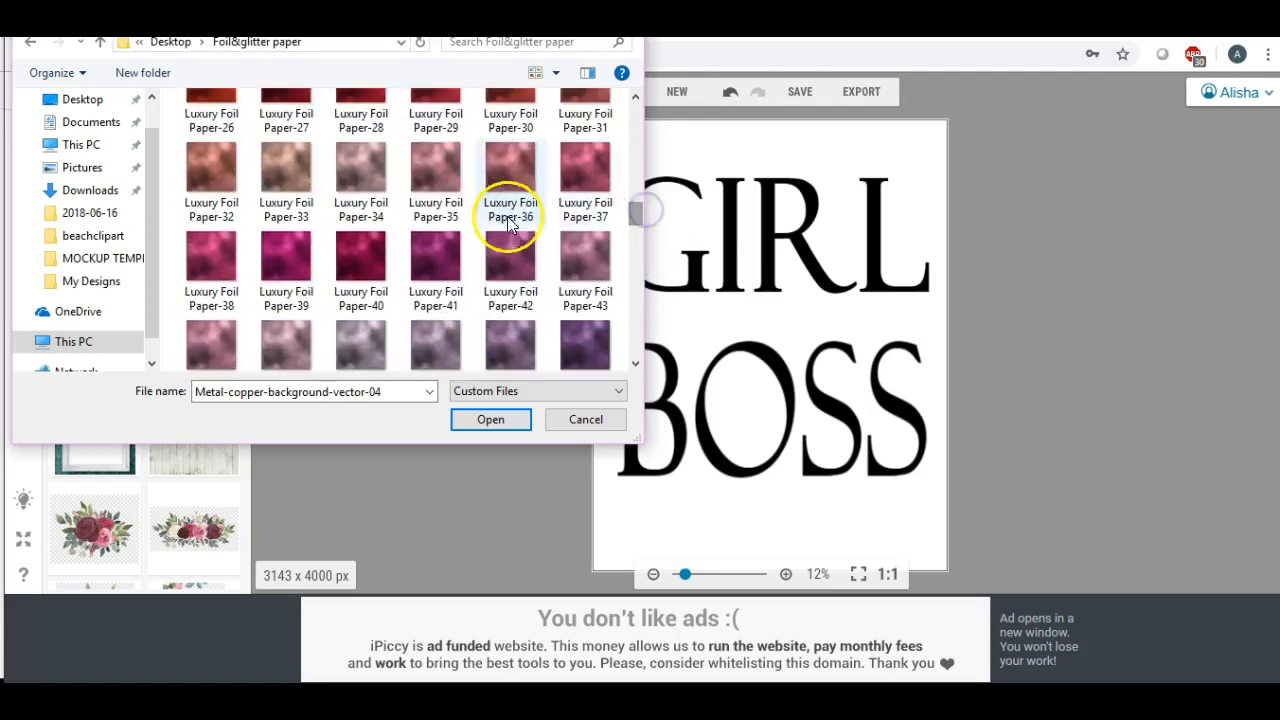
pyautogui.keyDown('ctrl'); pyautogui.click(360, 250); pyautogui.keyUp('ctrl')
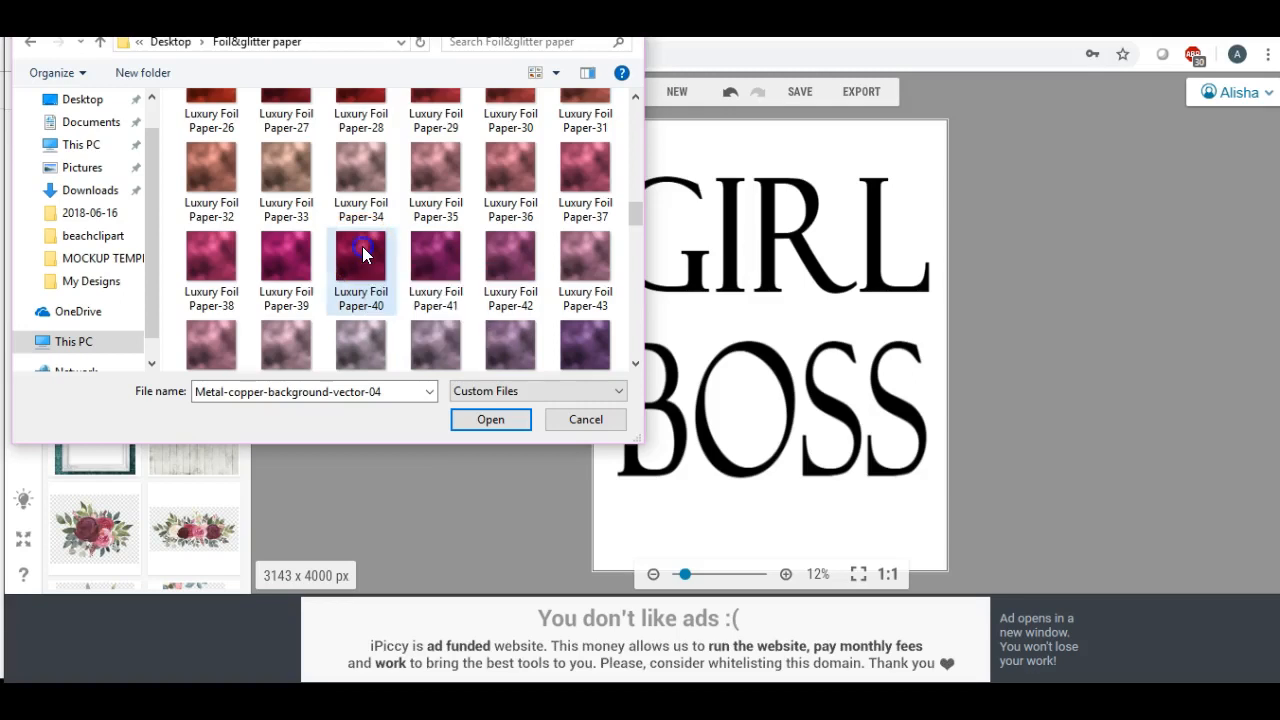
pyautogui.click(488, 420)
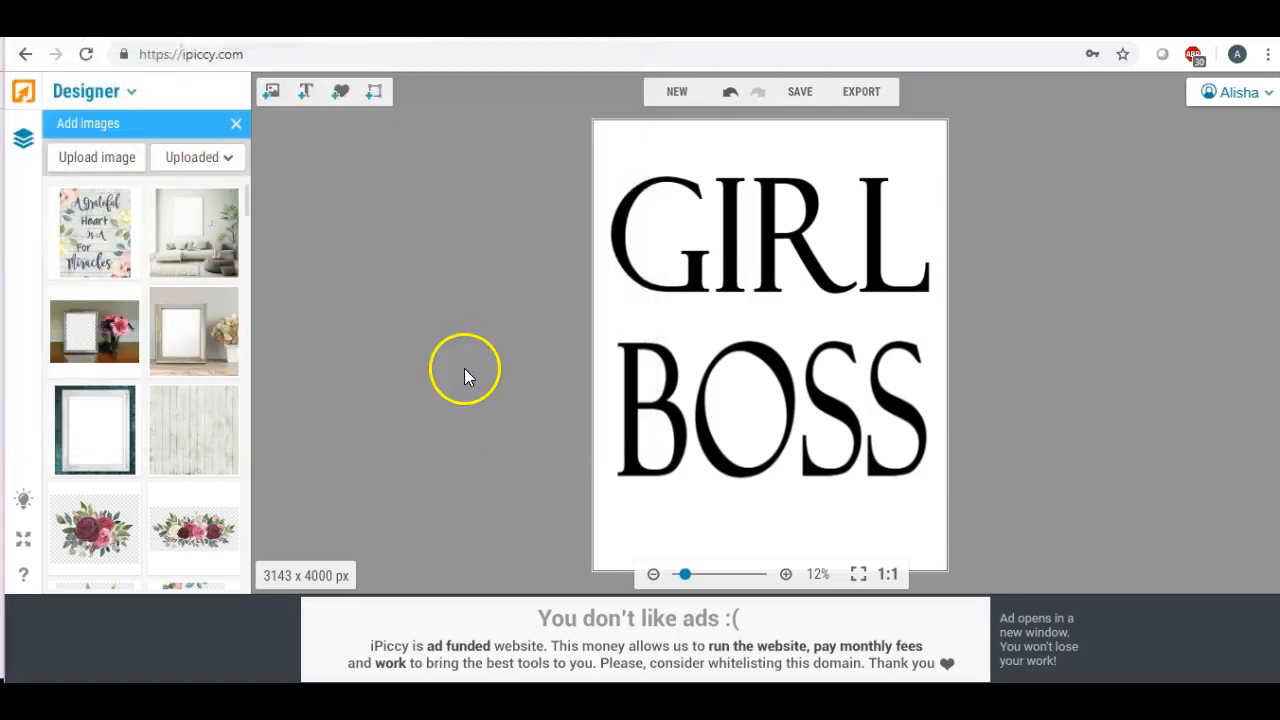
# Upload watercolor-06, watercolor-10 and watercolor-12 from the Desktop's watercolors & Paper folder
pyautogui.click(110, 153)
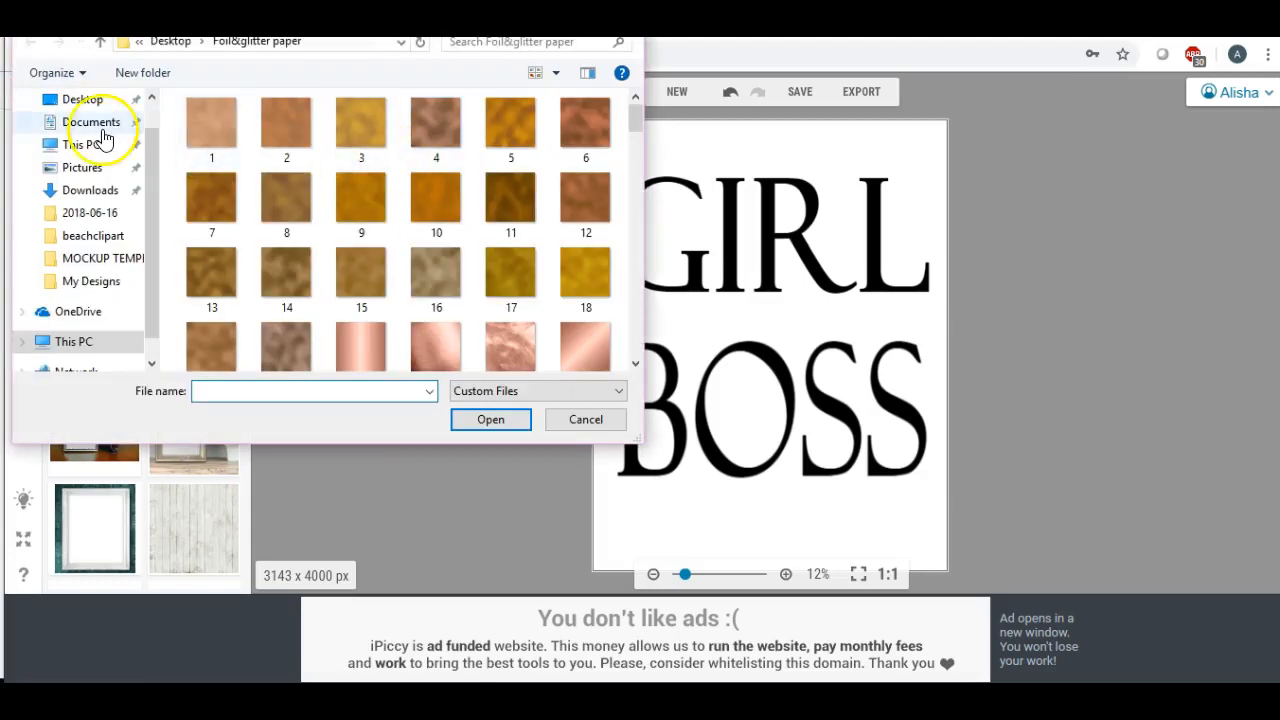
pyautogui.click(86, 100)
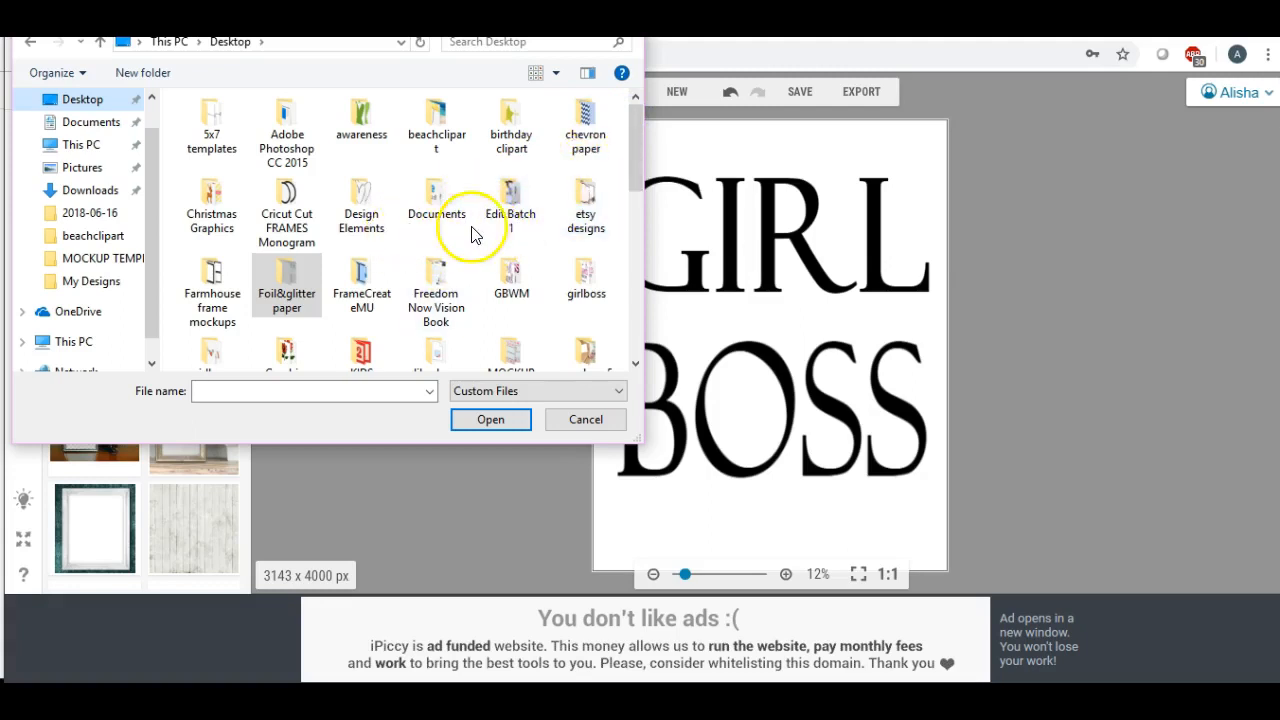
pyautogui.moveTo(638, 160); pyautogui.dragTo(627, 205)
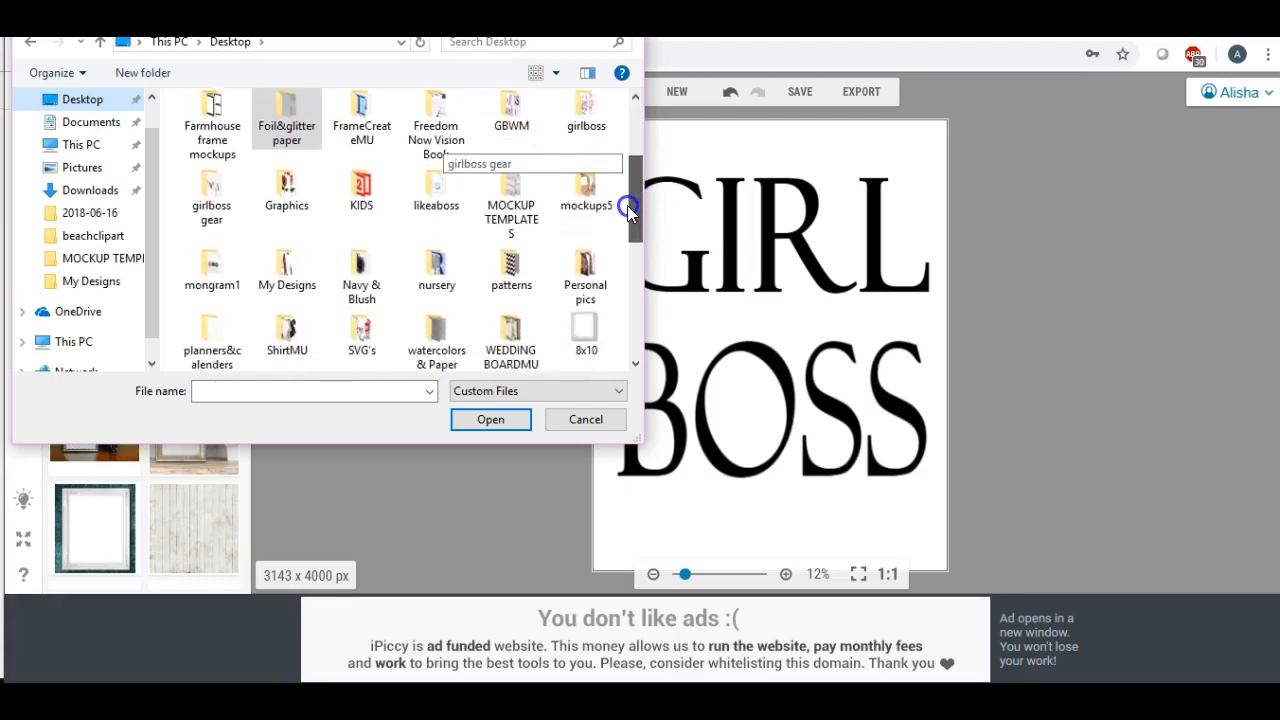
pyautogui.moveTo(627, 205)
pyautogui.mouseDown()
pyautogui.moveTo(626, 217)
pyautogui.moveTo(634, 163)
pyautogui.moveTo(631, 220)
pyautogui.mouseUp()
pyautogui.doubleClick(448, 294)
pyautogui.moveTo(638, 117); pyautogui.dragTo(628, 352)
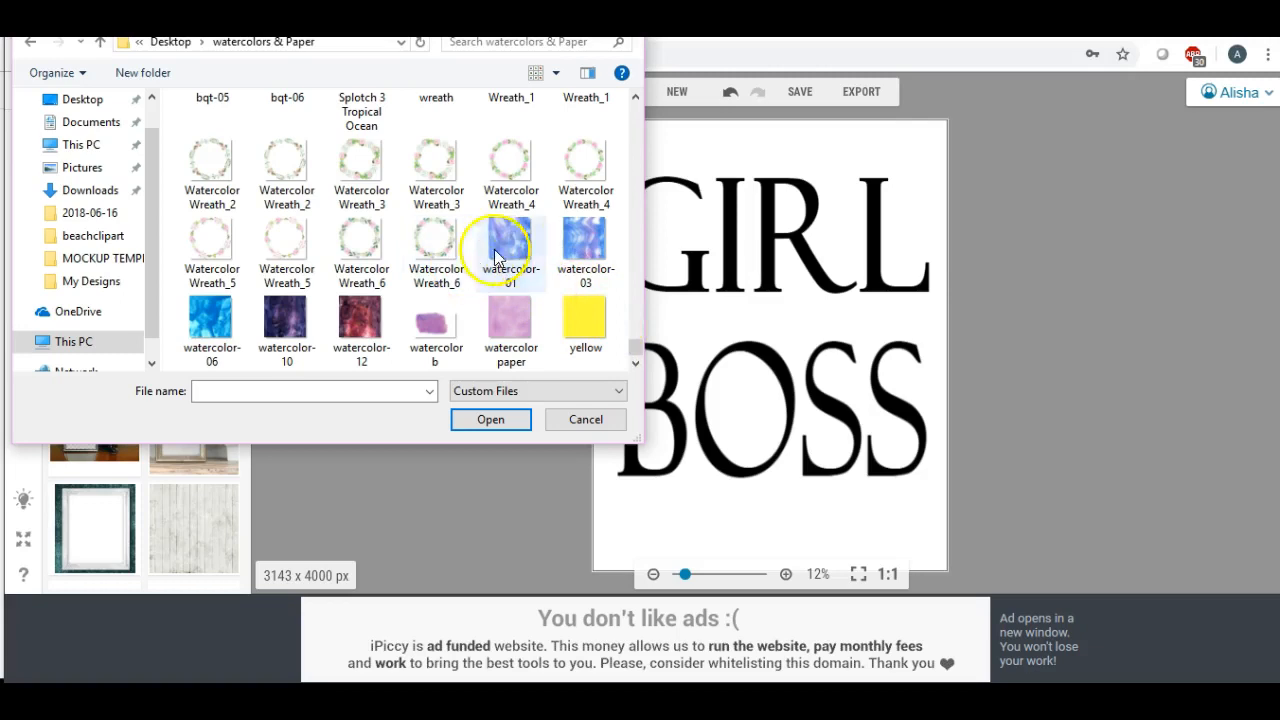
pyautogui.click(205, 314)
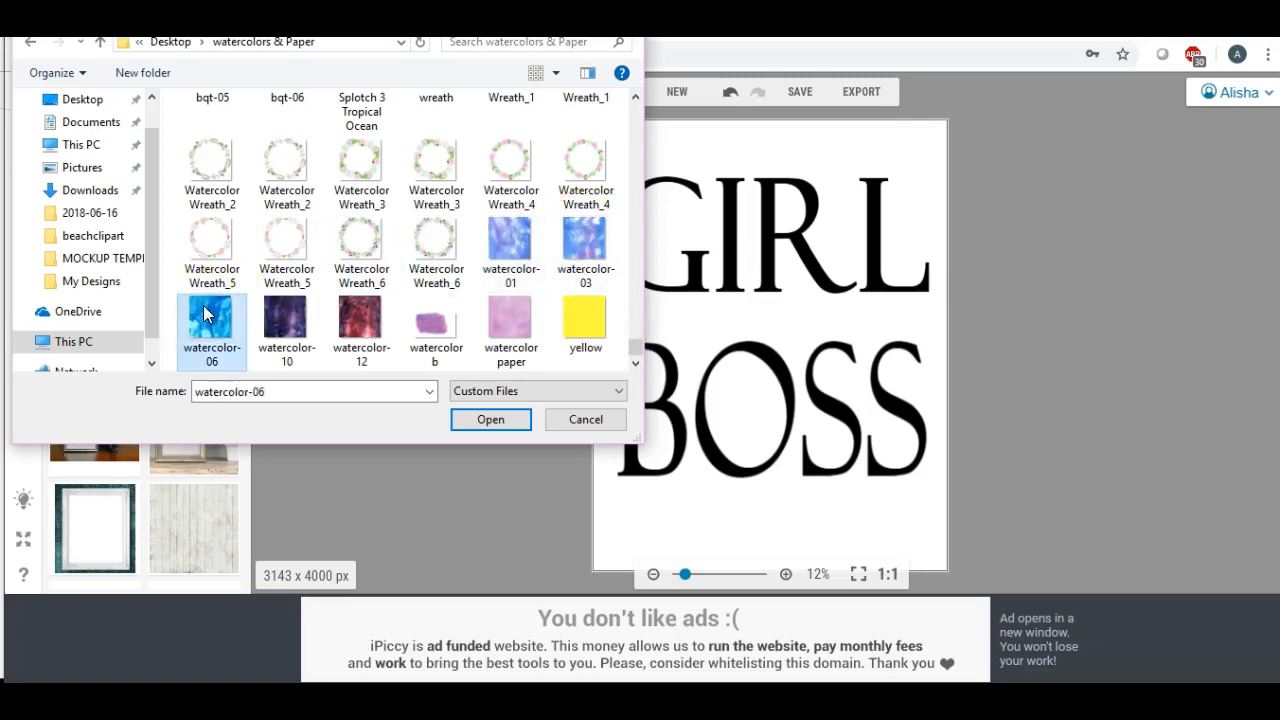
pyautogui.keyDown('ctrl'); pyautogui.click(288, 316); pyautogui.keyUp('ctrl')
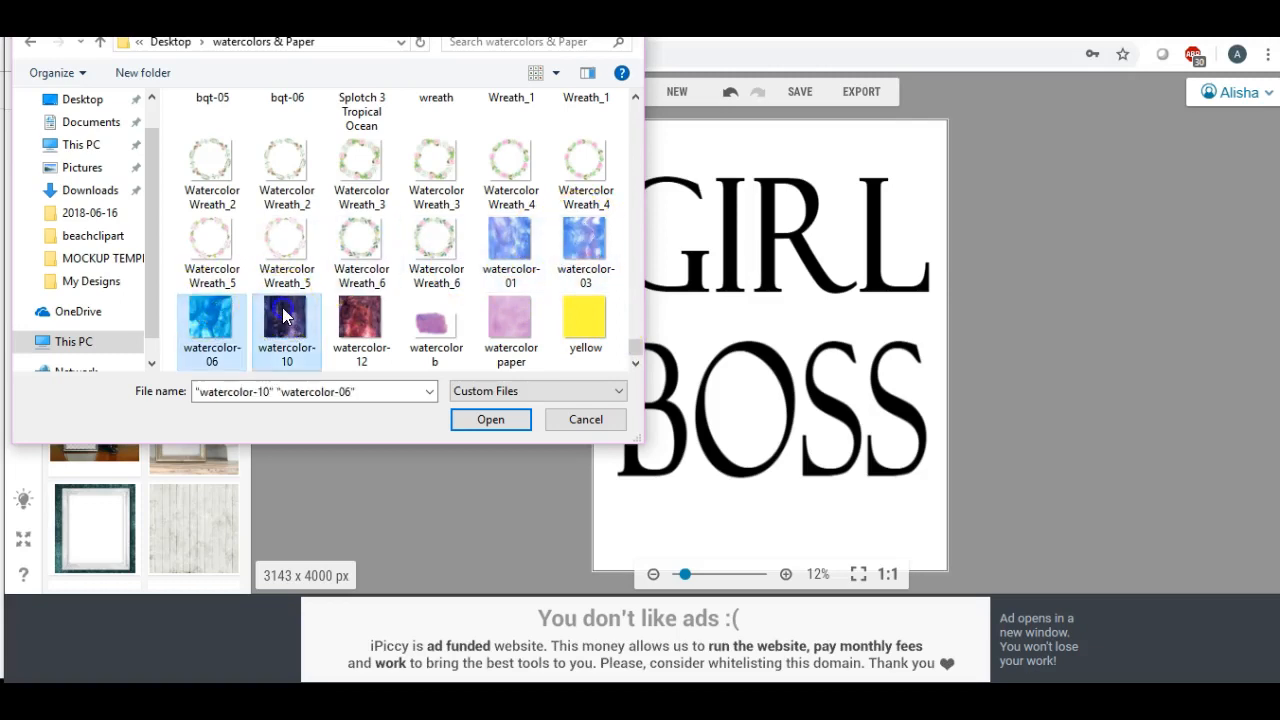
pyautogui.keyDown('ctrl'); pyautogui.click(360, 316); pyautogui.keyUp('ctrl')
pyautogui.click(490, 419)
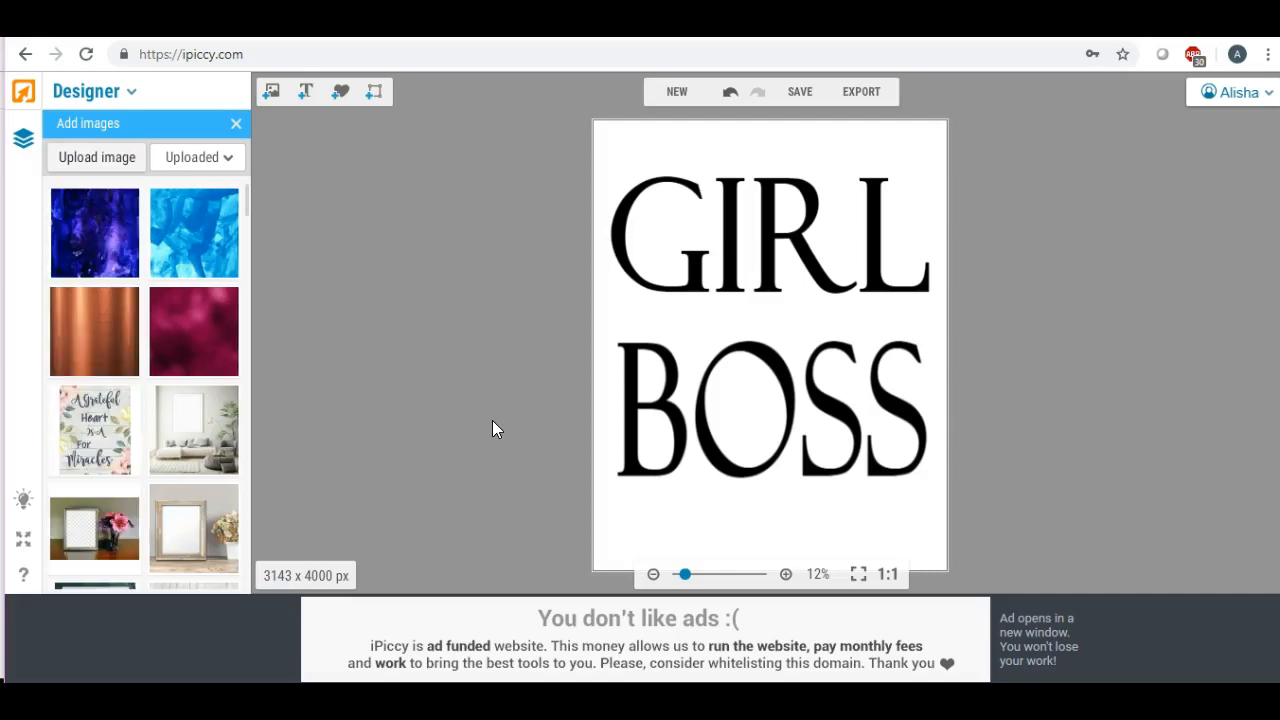
pyautogui.click(497, 383)
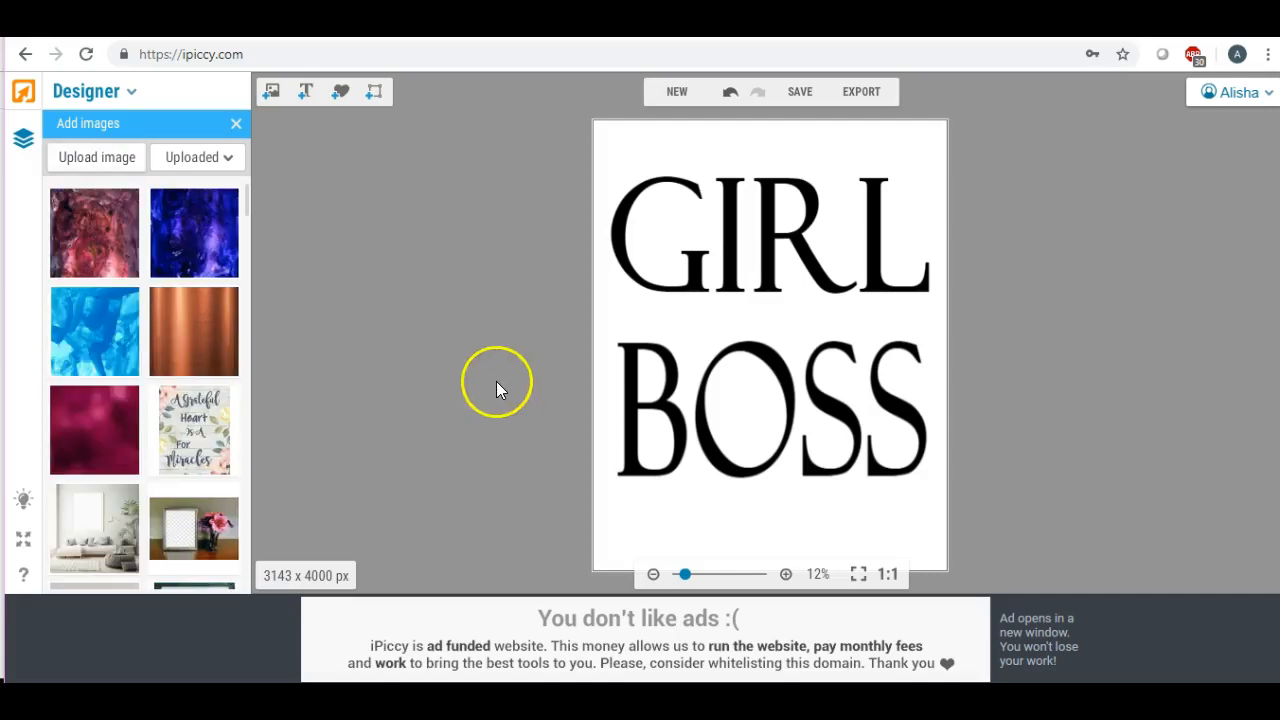
# Place the copper texture on the canvas and stretch it until it covers the whole "Girl Boss" design
pyautogui.click(74, 224)
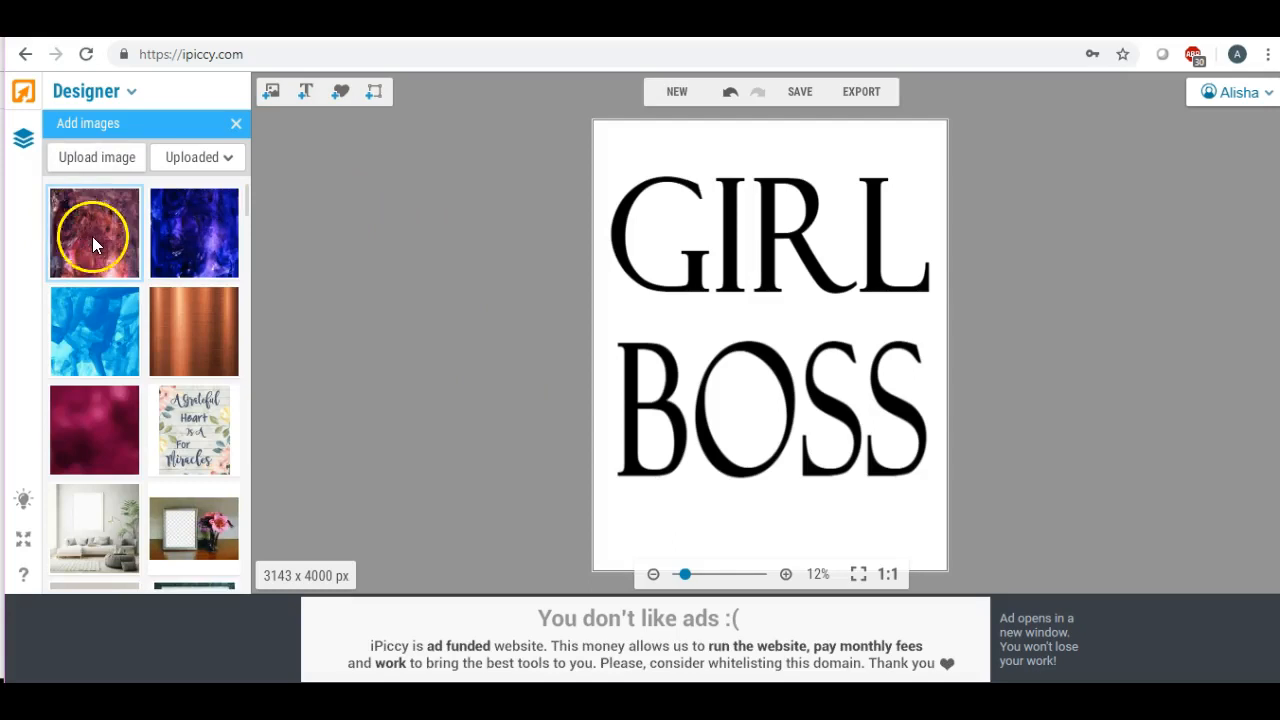
pyautogui.moveTo(188, 330); pyautogui.dragTo(668, 217)
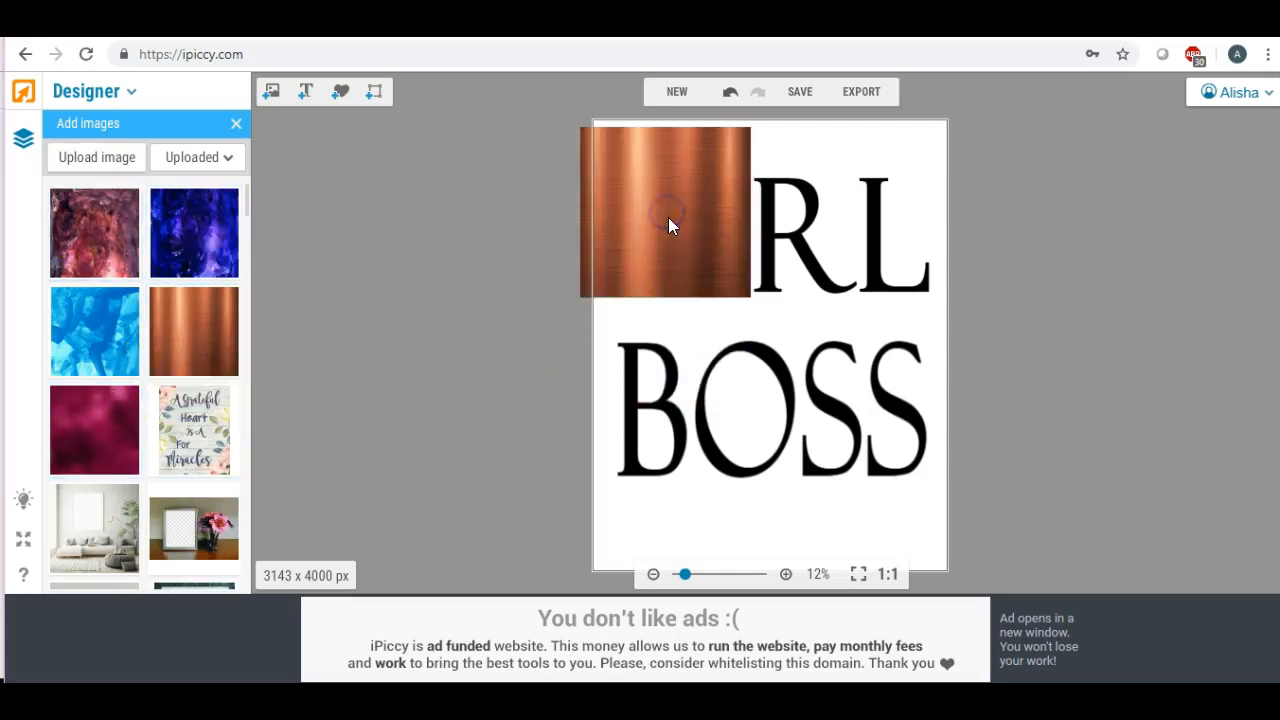
pyautogui.moveTo(757, 214); pyautogui.dragTo(1071, 217)
pyautogui.moveTo(803, 231)
pyautogui.mouseDown()
pyautogui.moveTo(771, 225)
pyautogui.moveTo(799, 216)
pyautogui.mouseUp()
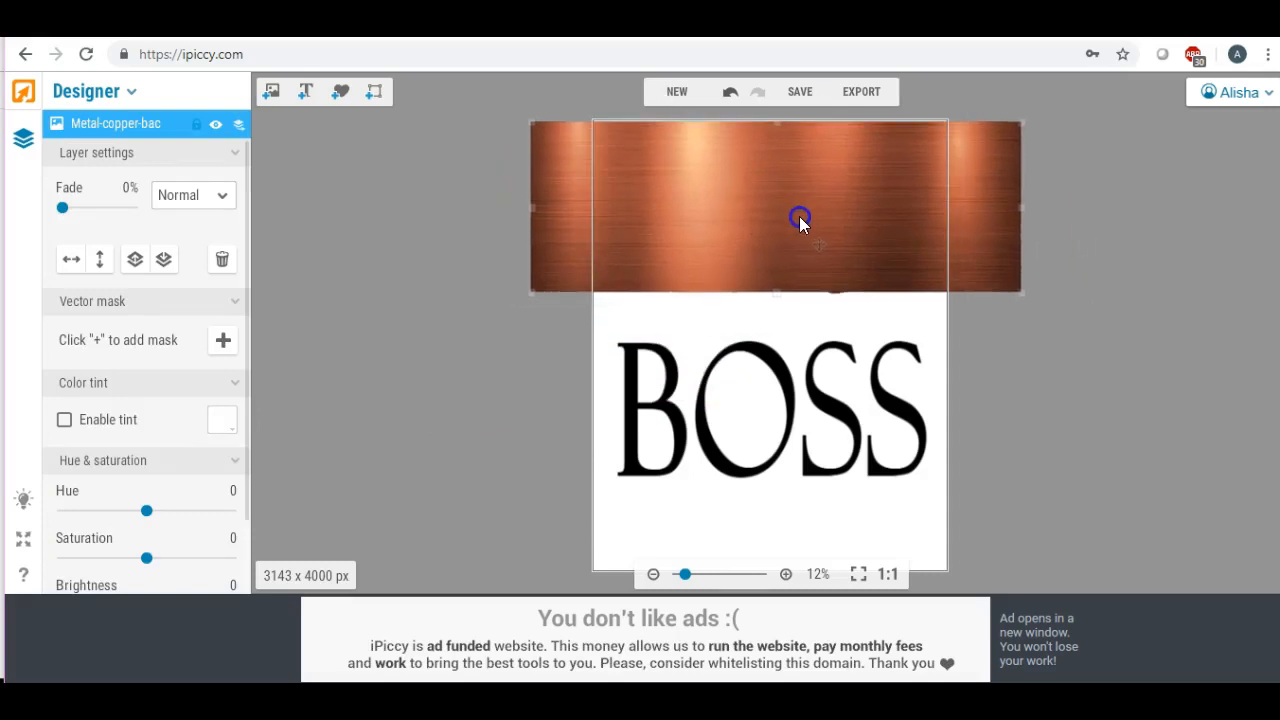
pyautogui.moveTo(778, 295); pyautogui.dragTo(790, 686)
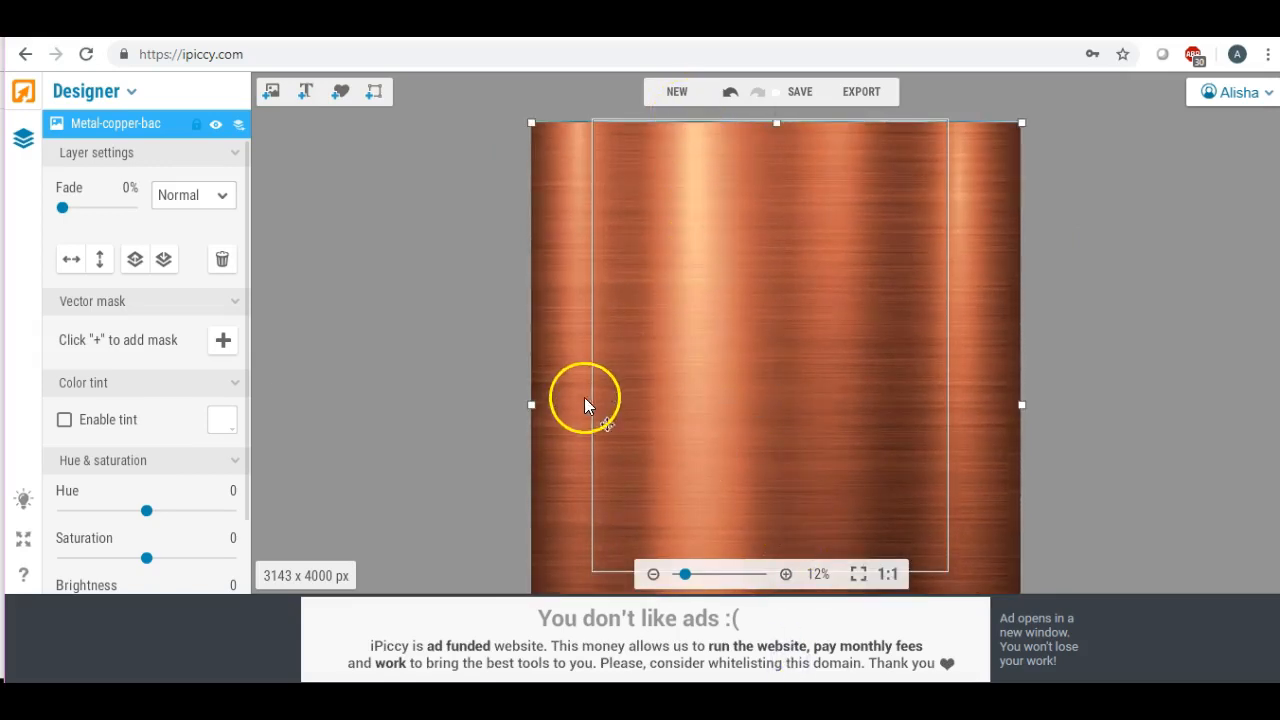
pyautogui.moveTo(534, 403); pyautogui.dragTo(389, 389)
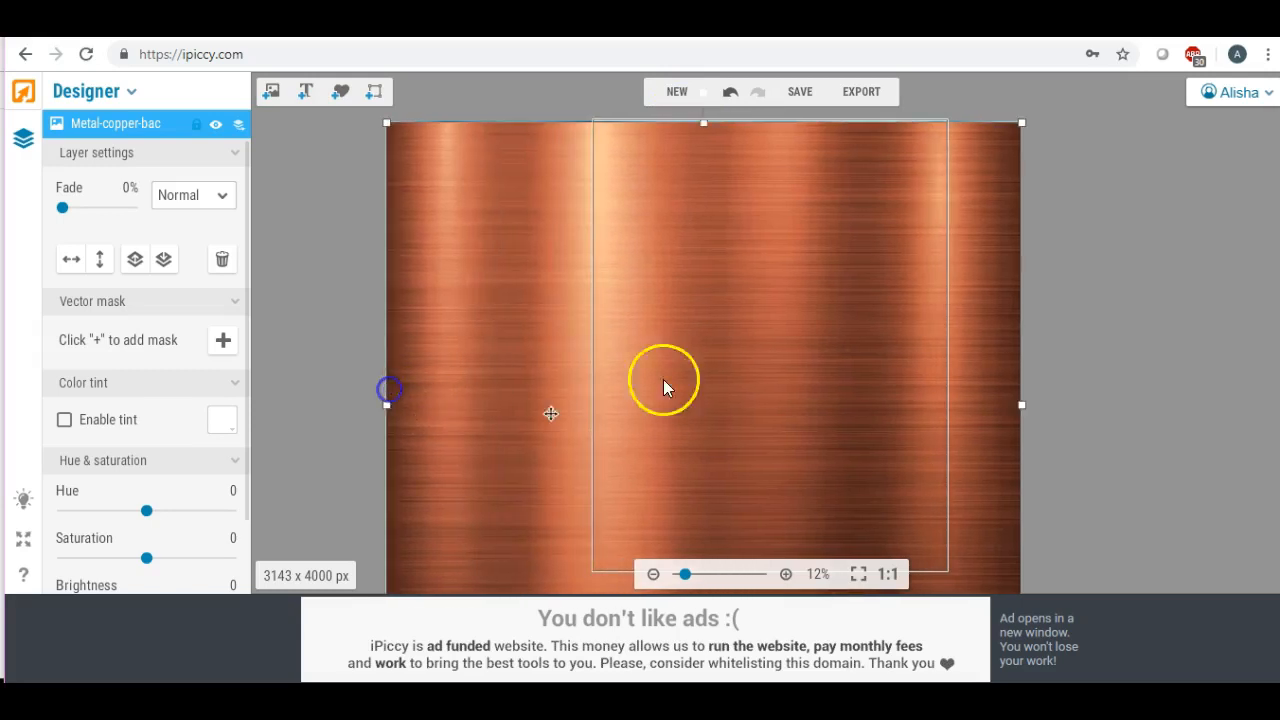
pyautogui.moveTo(755, 340); pyautogui.dragTo(805, 333)
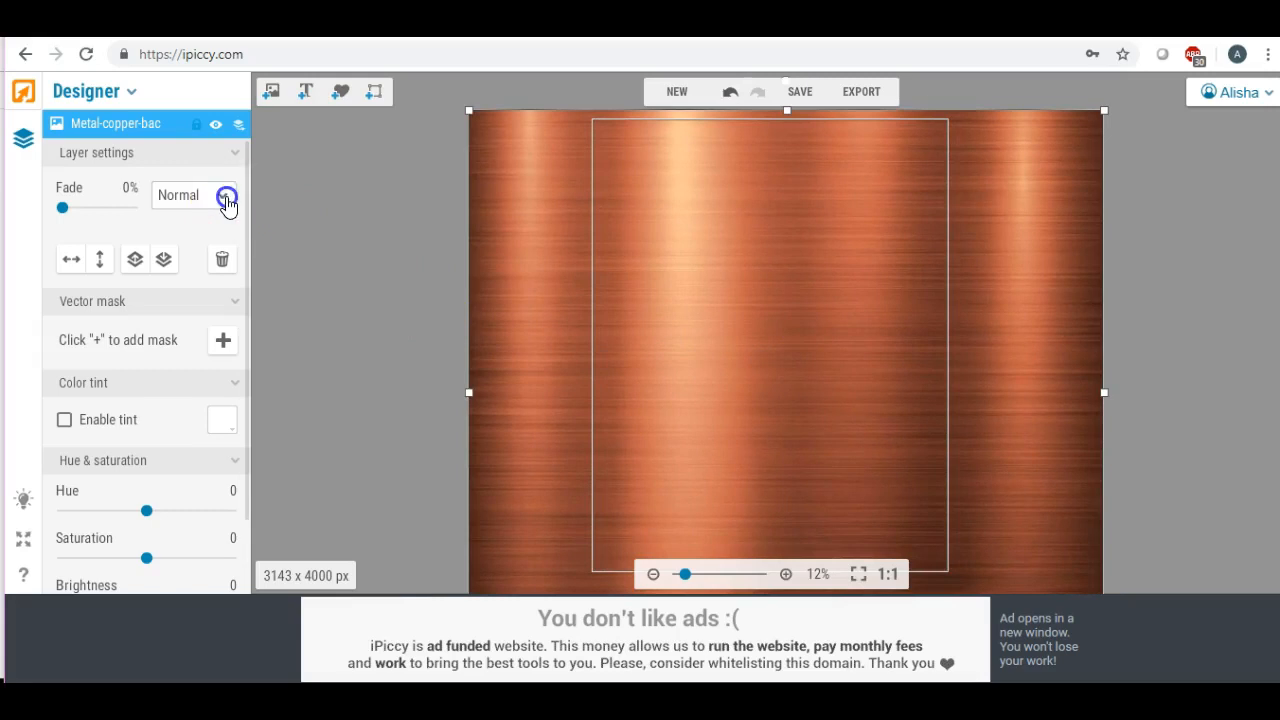
# Set the copper layer's blend mode to Lighten, then widen and reposition it over the lettering
pyautogui.click(226, 199)
pyautogui.click(209, 180)
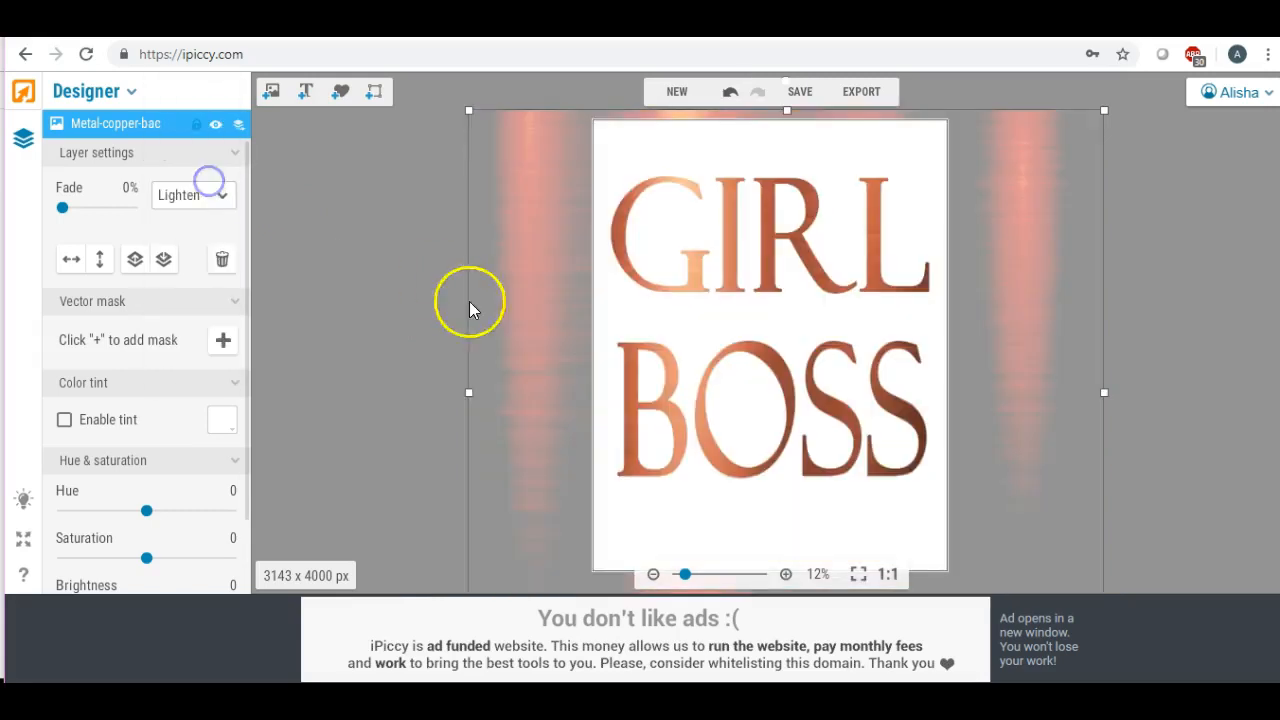
pyautogui.moveTo(498, 332)
pyautogui.mouseDown()
pyautogui.moveTo(471, 323)
pyautogui.moveTo(560, 331)
pyautogui.moveTo(470, 325)
pyautogui.moveTo(487, 328)
pyautogui.mouseUp()
pyautogui.moveTo(1093, 393); pyautogui.dragTo(1162, 390)
pyautogui.moveTo(796, 363); pyautogui.dragTo(806, 361)
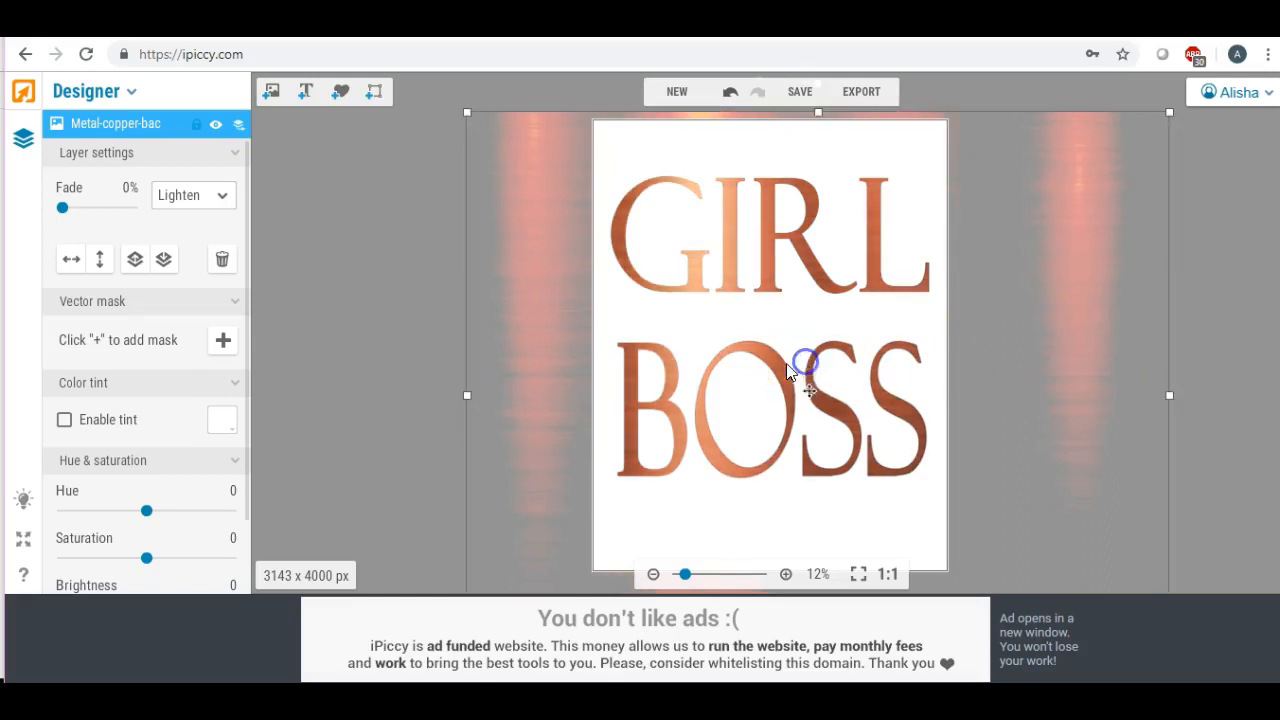
# Delete the copper texture layer from the design
pyautogui.click(374, 339)
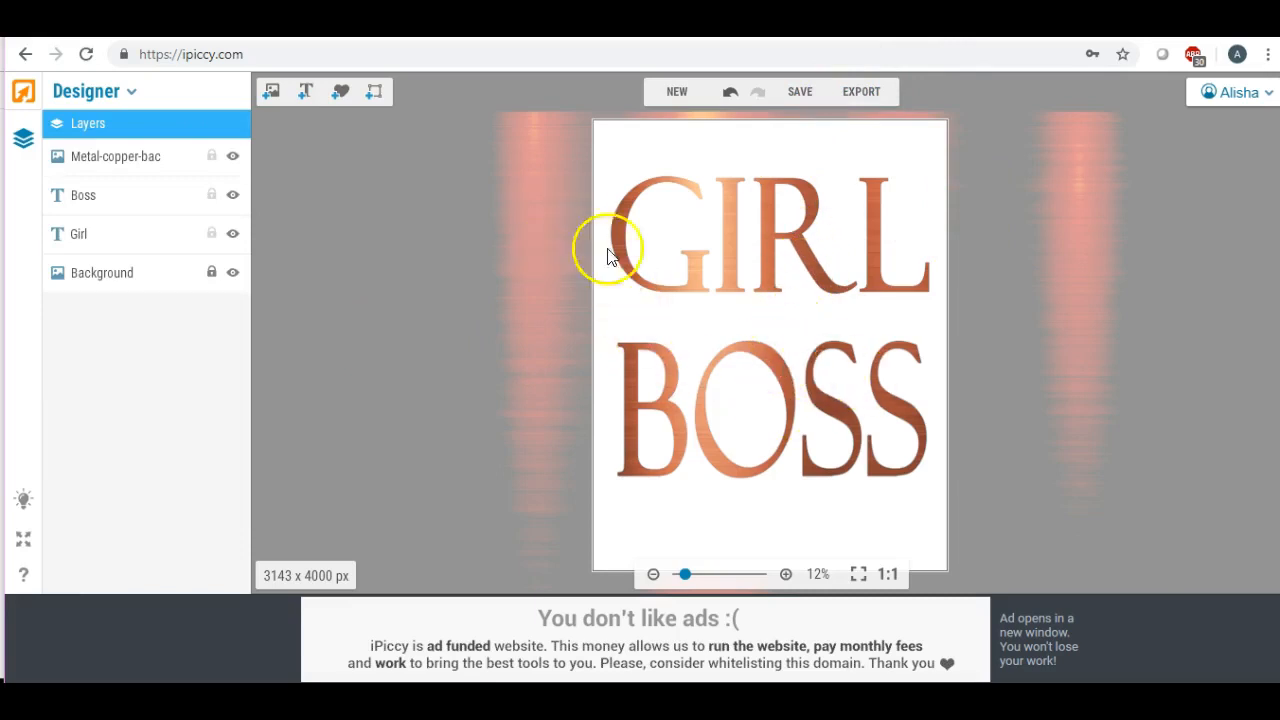
pyautogui.click(553, 278)
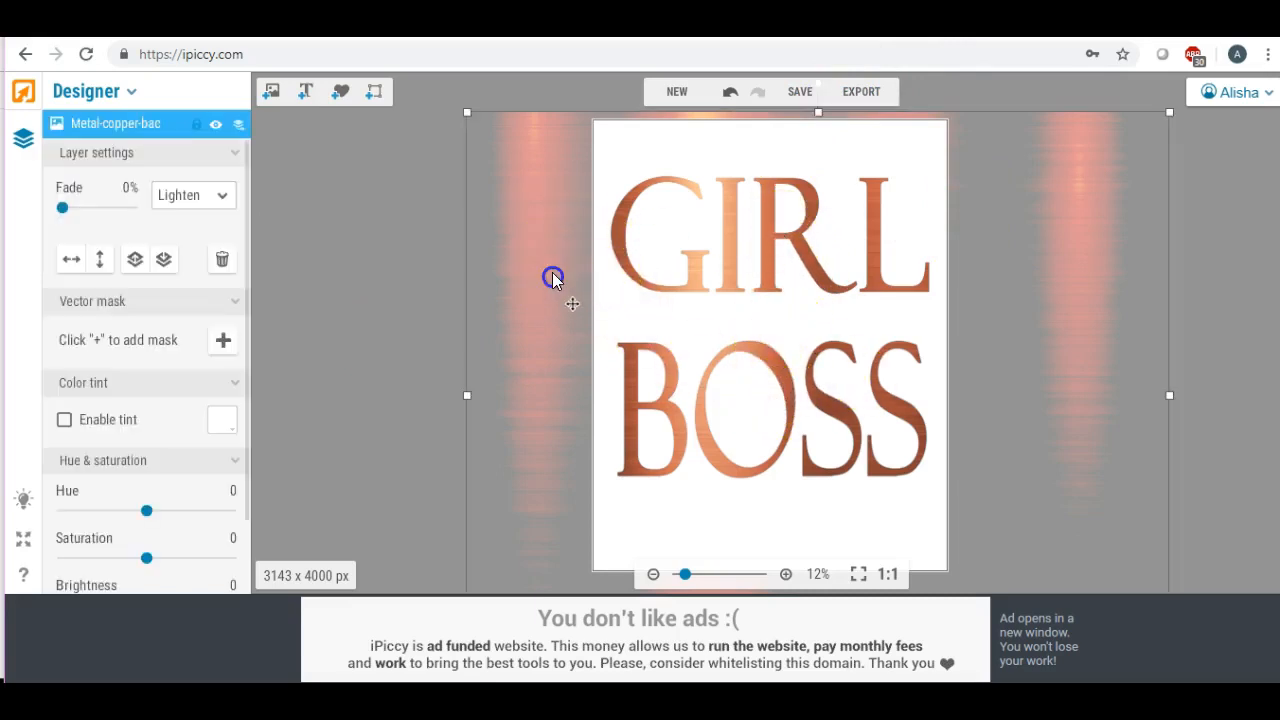
pyautogui.press('Delete')
# Place the burgundy Luxury Foil Paper texture on the canvas, then stretch and position it until it covers the whole "Girl Boss" design
pyautogui.click(270, 94)
pyautogui.moveTo(107, 420); pyautogui.dragTo(628, 208)
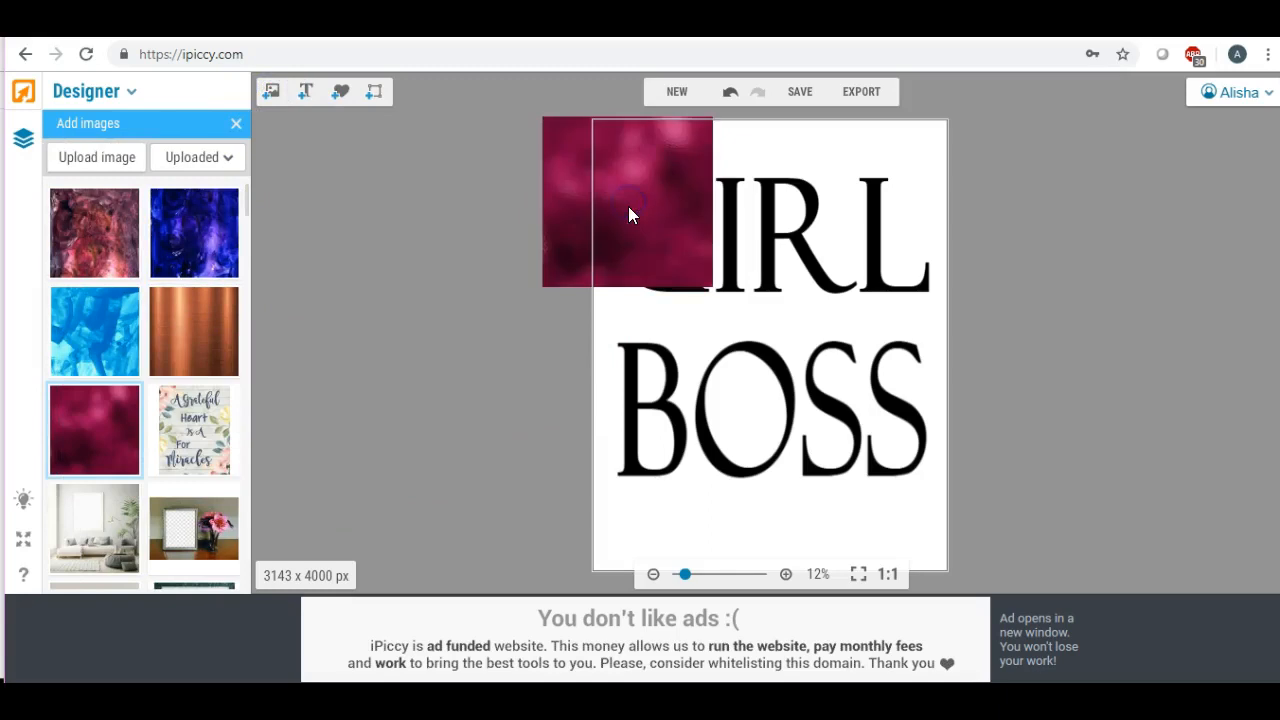
pyautogui.click(622, 231)
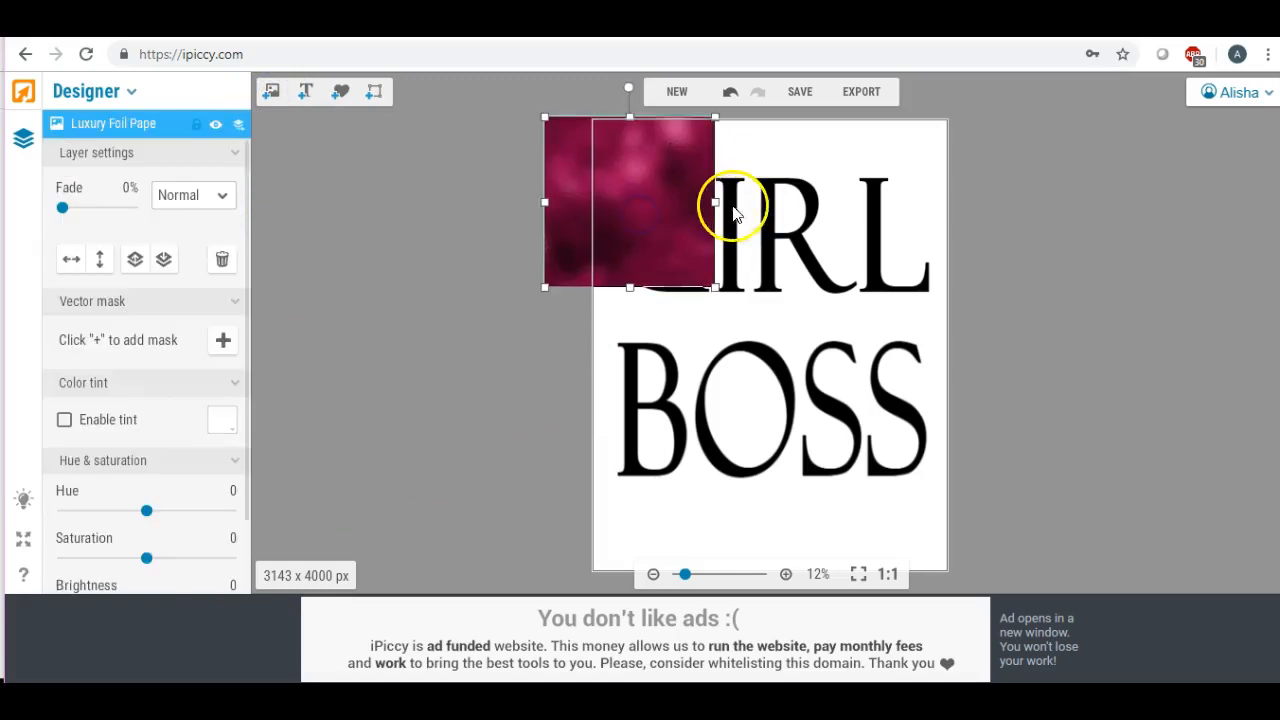
pyautogui.moveTo(714, 202); pyautogui.dragTo(1037, 205)
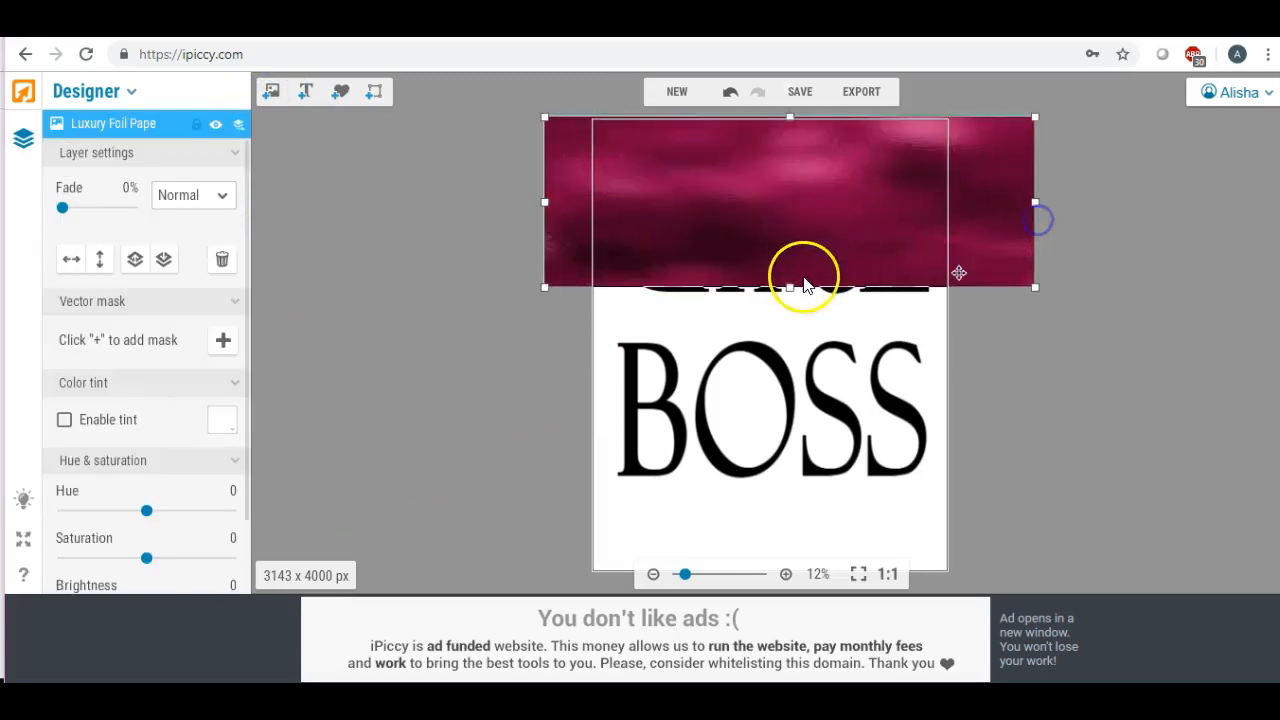
pyautogui.moveTo(803, 243); pyautogui.dragTo(783, 243)
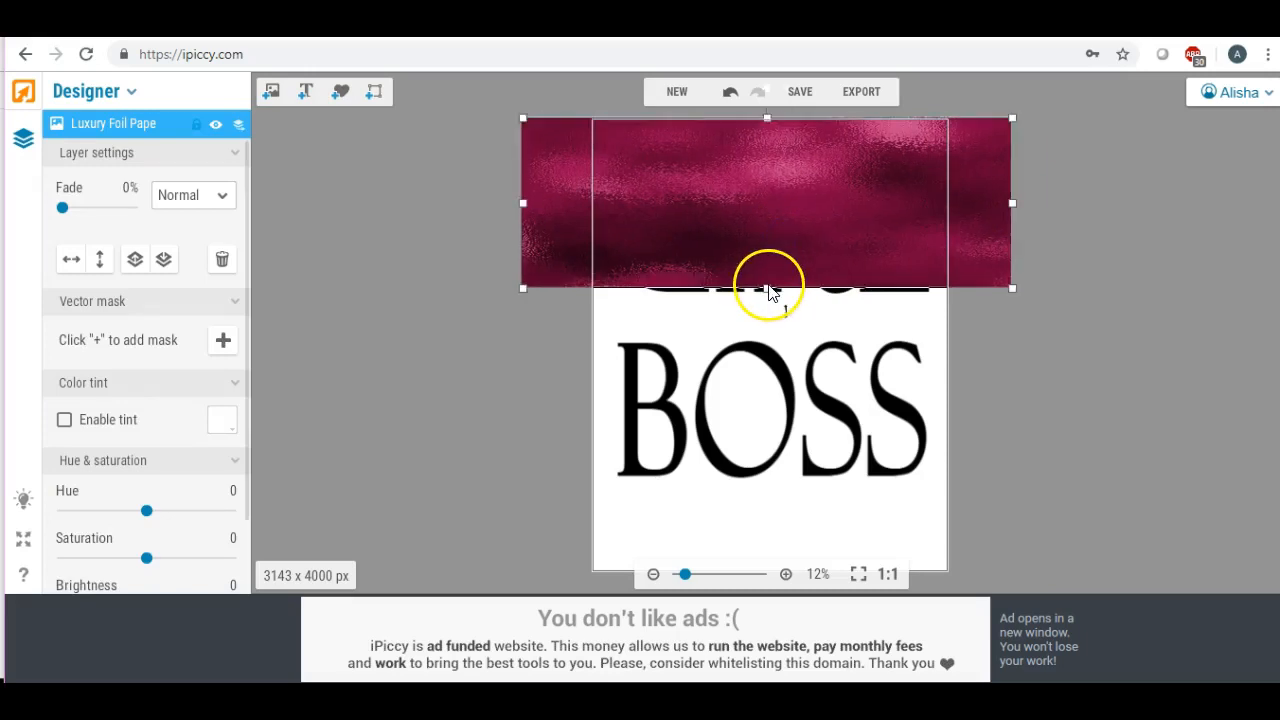
pyautogui.moveTo(768, 288); pyautogui.dragTo(800, 597)
pyautogui.moveTo(814, 316); pyautogui.dragTo(814, 299)
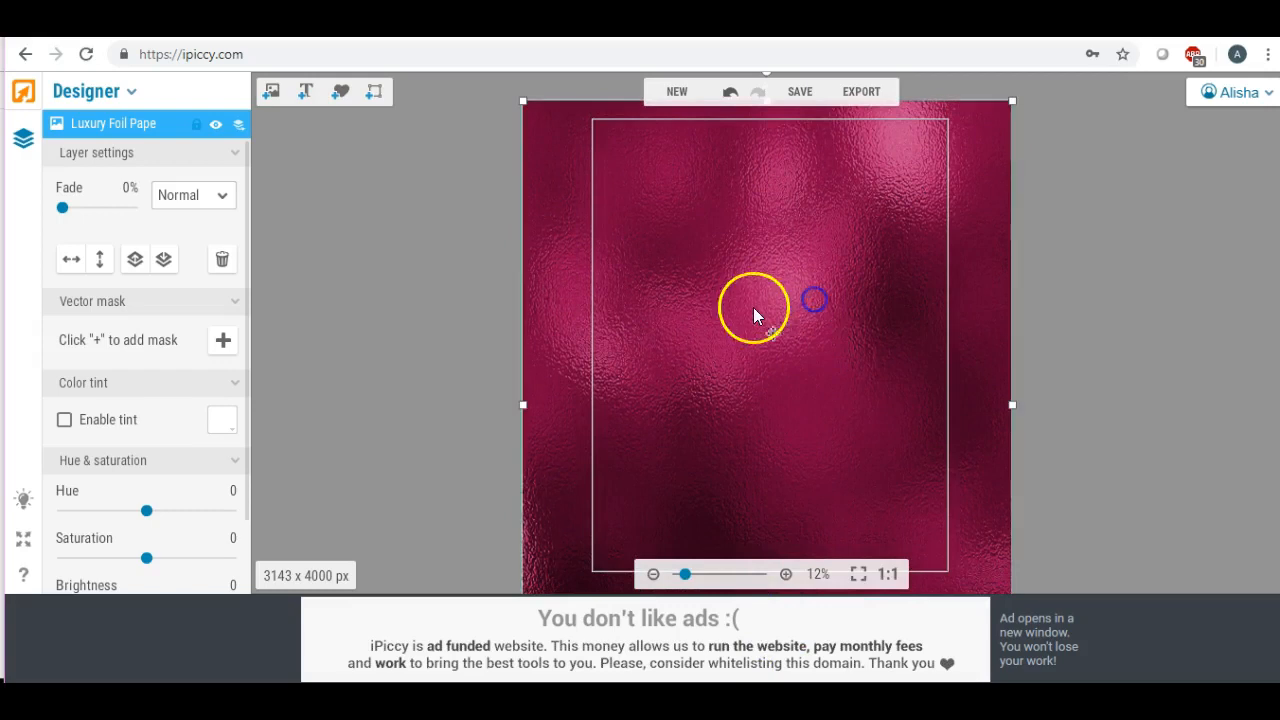
pyautogui.moveTo(1033, 406); pyautogui.dragTo(1142, 403)
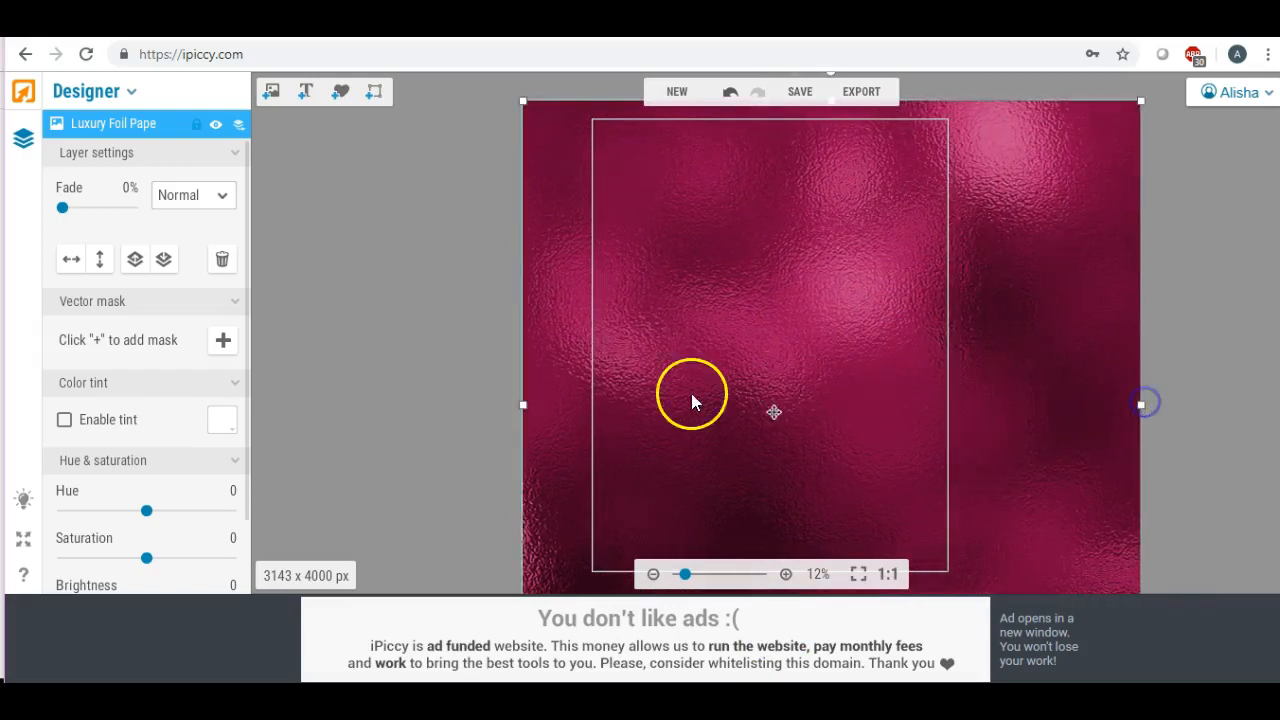
pyautogui.moveTo(757, 353); pyautogui.dragTo(746, 194)
pyautogui.moveTo(749, 334); pyautogui.dragTo(741, 280)
pyautogui.moveTo(784, 482); pyautogui.dragTo(780, 610)
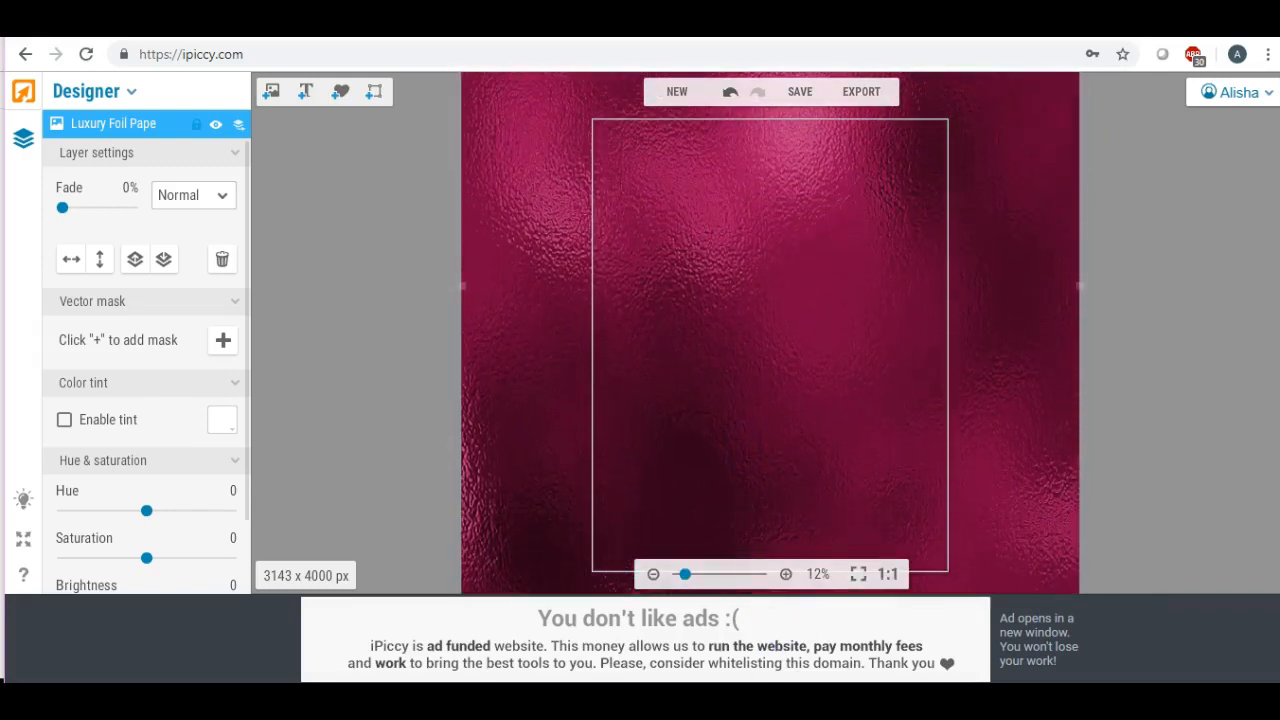
pyautogui.moveTo(784, 200); pyautogui.dragTo(773, 426)
# Set the foil texture layer's blend mode to Lighten so the foil fills only the lettering
pyautogui.click(221, 195)
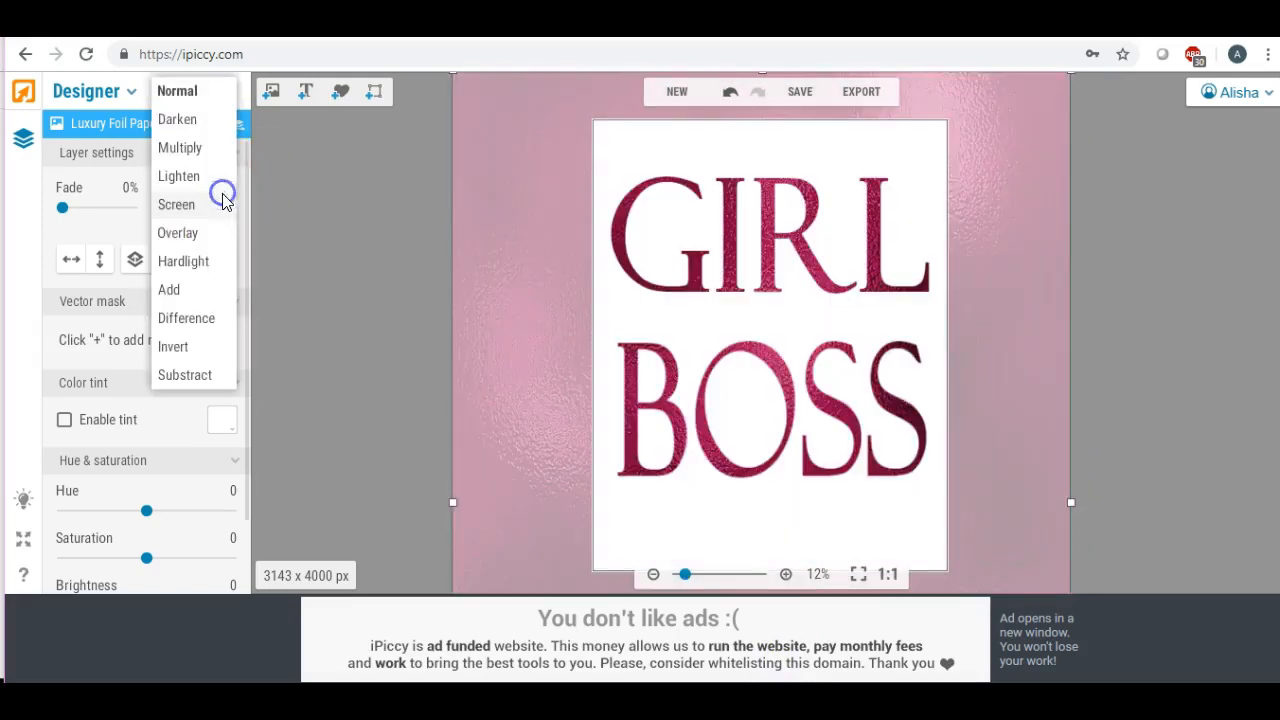
pyautogui.click(212, 180)
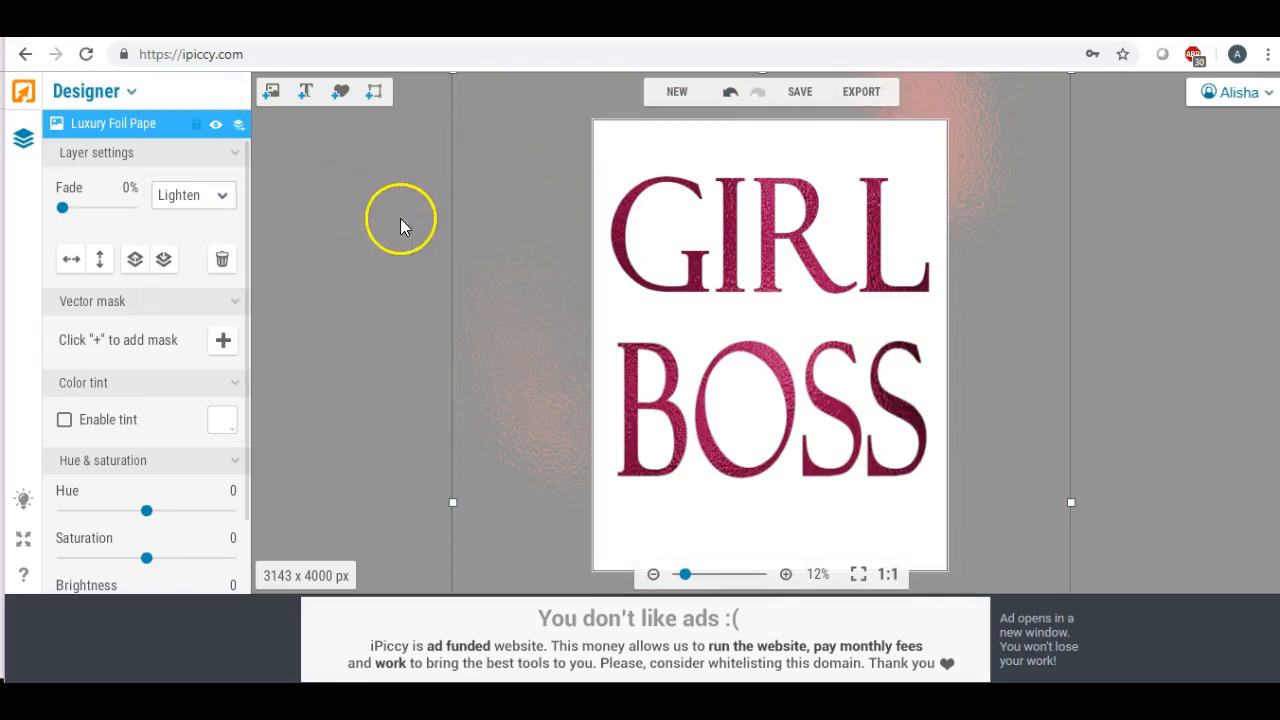
pyautogui.click(364, 222)
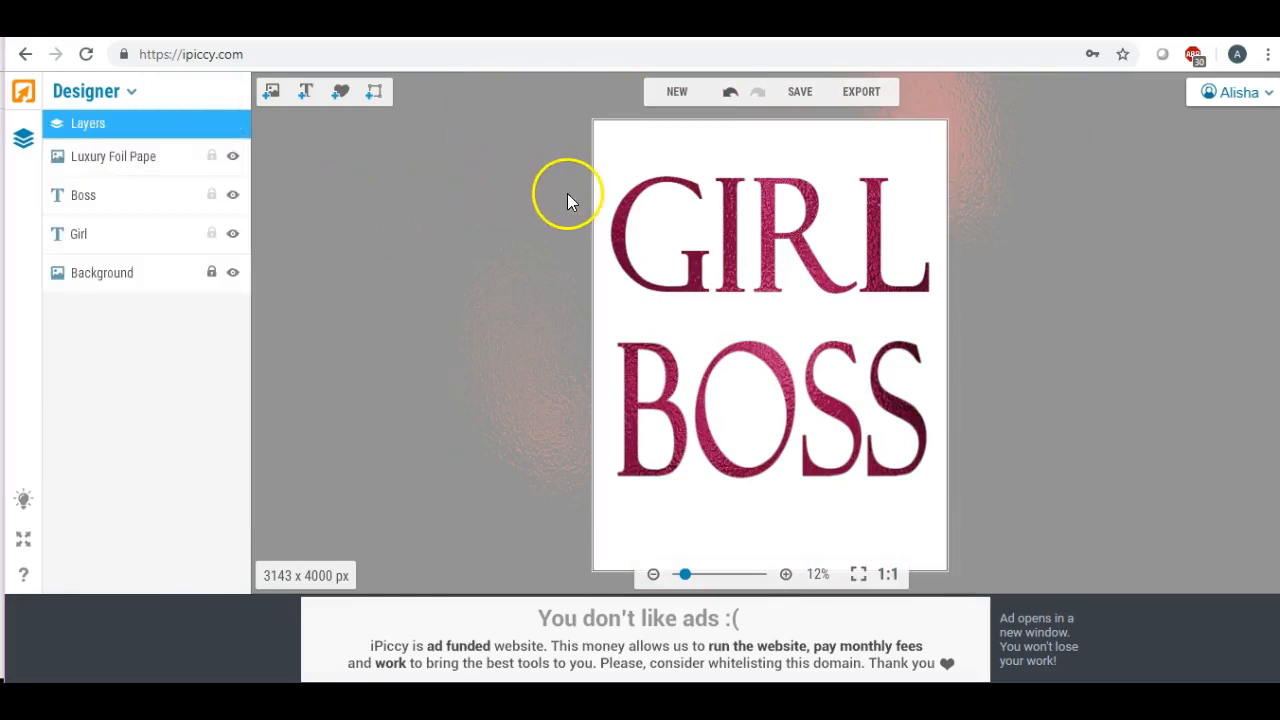
# Delete the foil texture layer from the design after a close look at the lettering
pyautogui.click(787, 575)
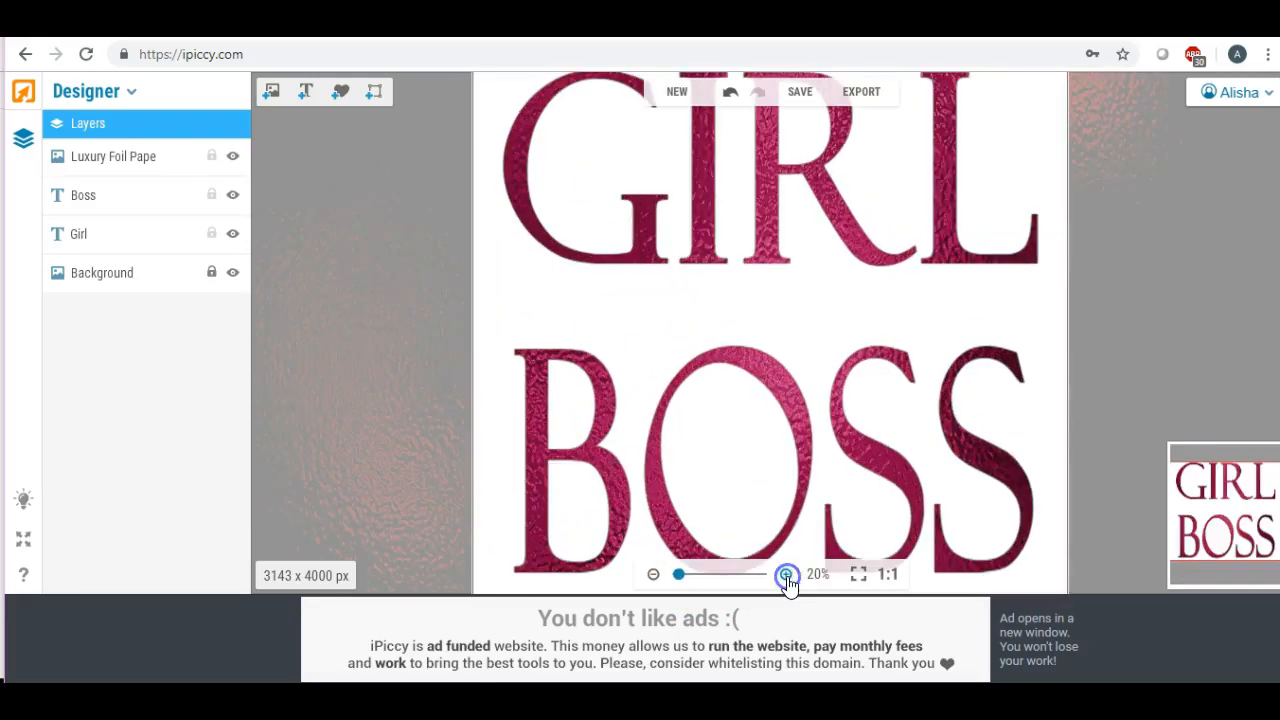
pyautogui.click(787, 575)
pyautogui.scroll(-4, 785, 323)
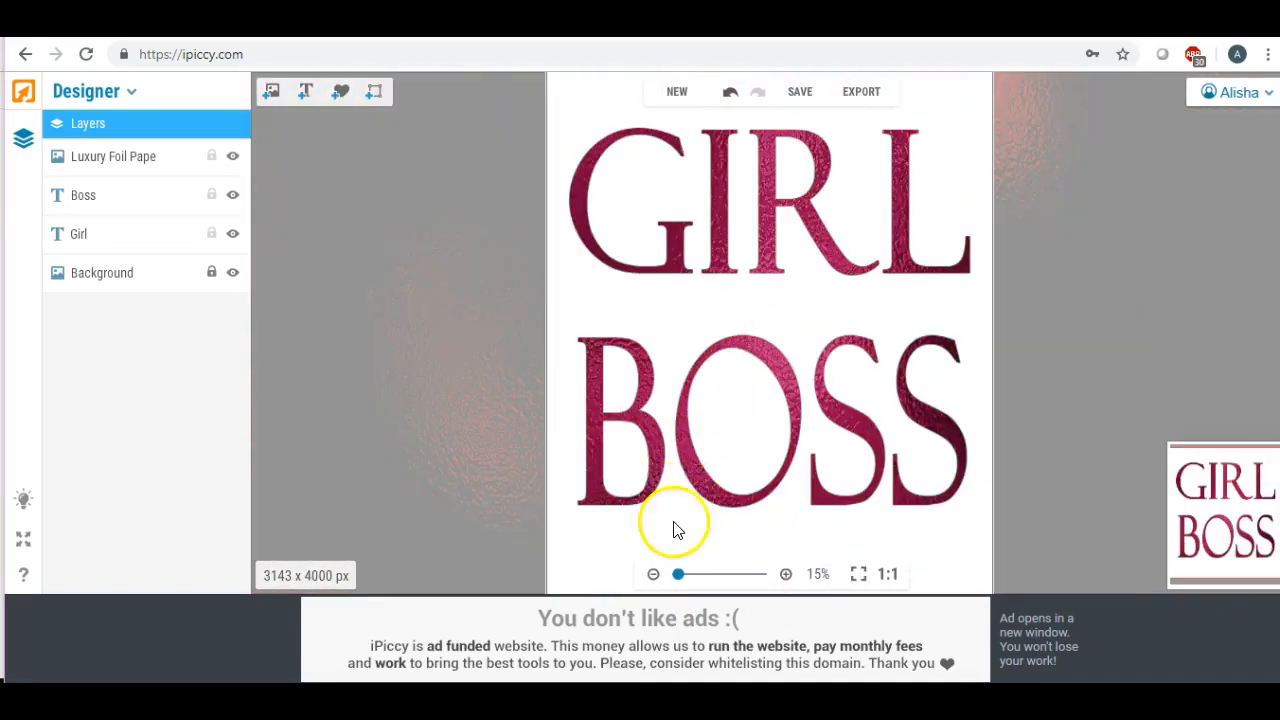
pyautogui.scroll(-1, 714, 470)
pyautogui.click(693, 256)
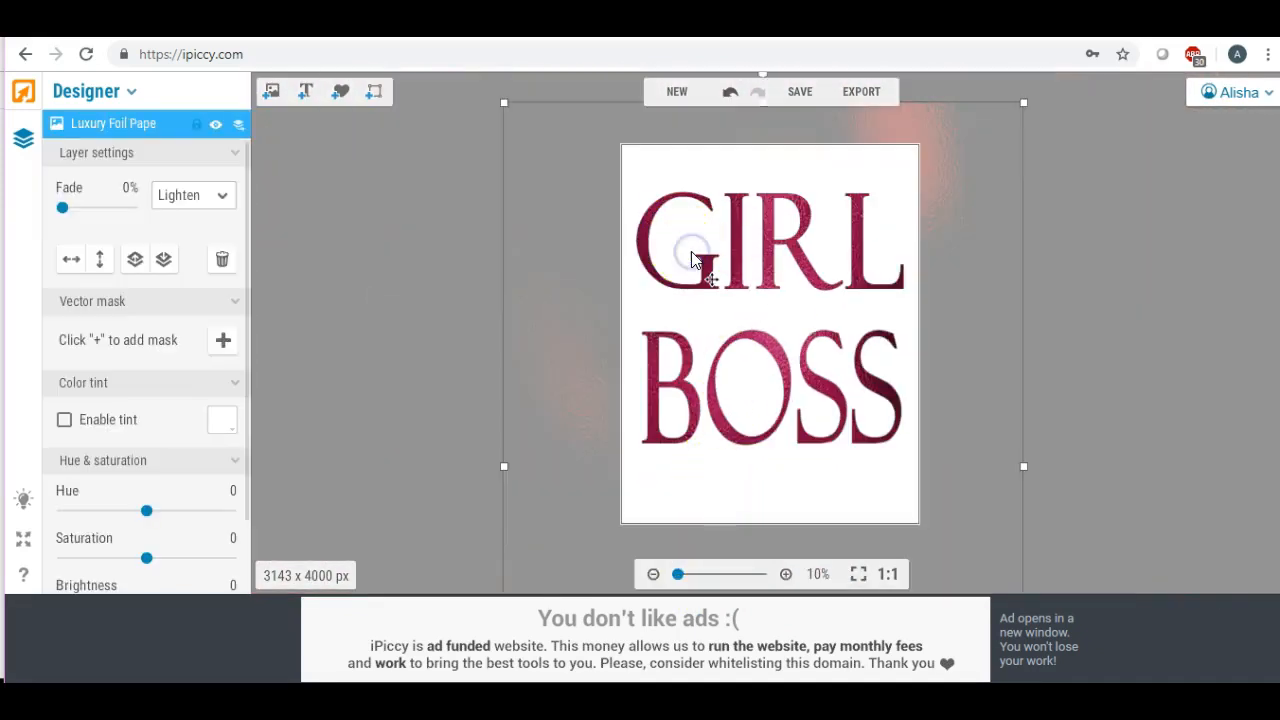
pyautogui.press('Delete')
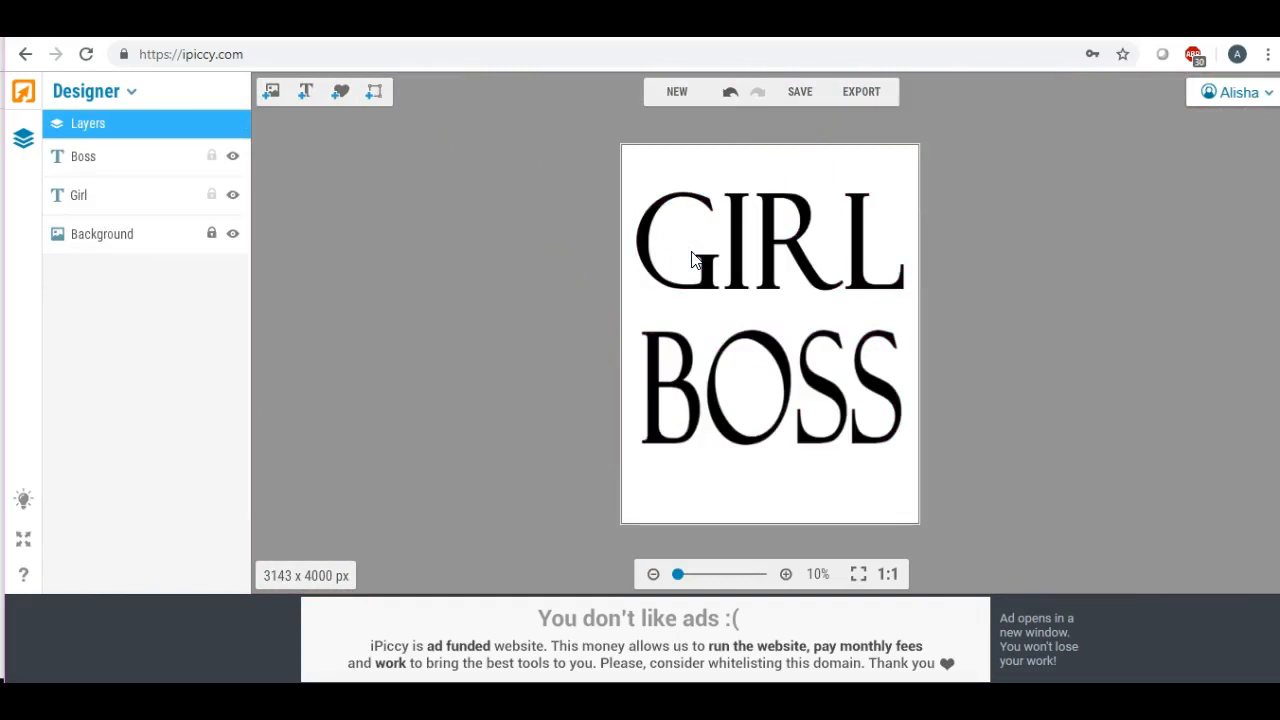
# Place the watercolor-06 texture on the canvas and stretch it until it covers the whole "Girl Boss" design
pyautogui.click(273, 93)
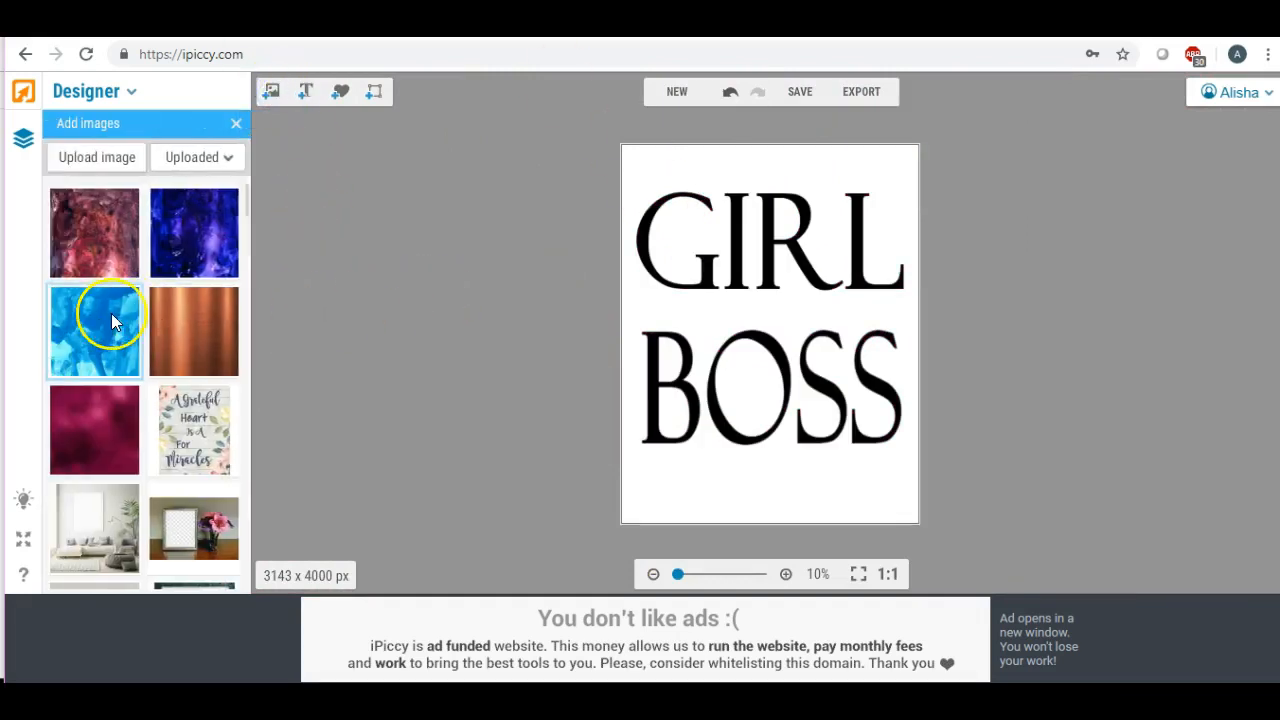
pyautogui.moveTo(93, 318); pyautogui.dragTo(675, 211)
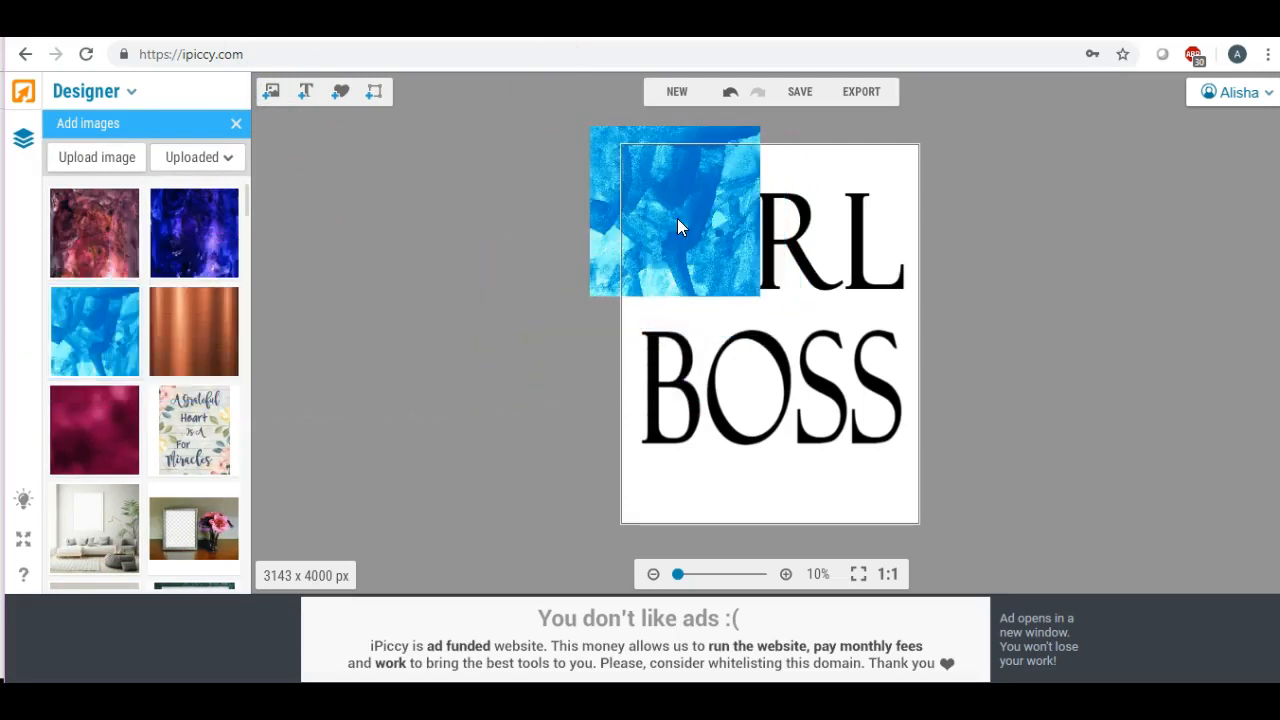
pyautogui.click(764, 214)
pyautogui.moveTo(764, 214); pyautogui.dragTo(1035, 217)
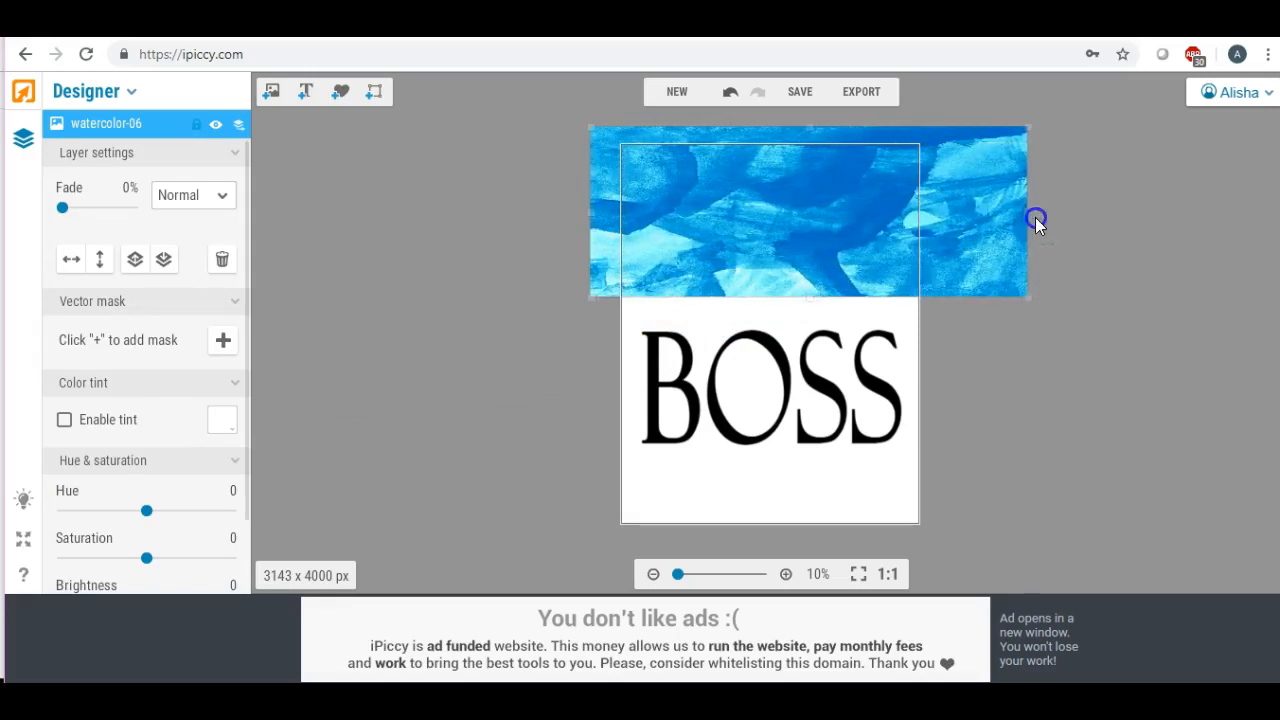
pyautogui.moveTo(792, 228); pyautogui.dragTo(757, 214)
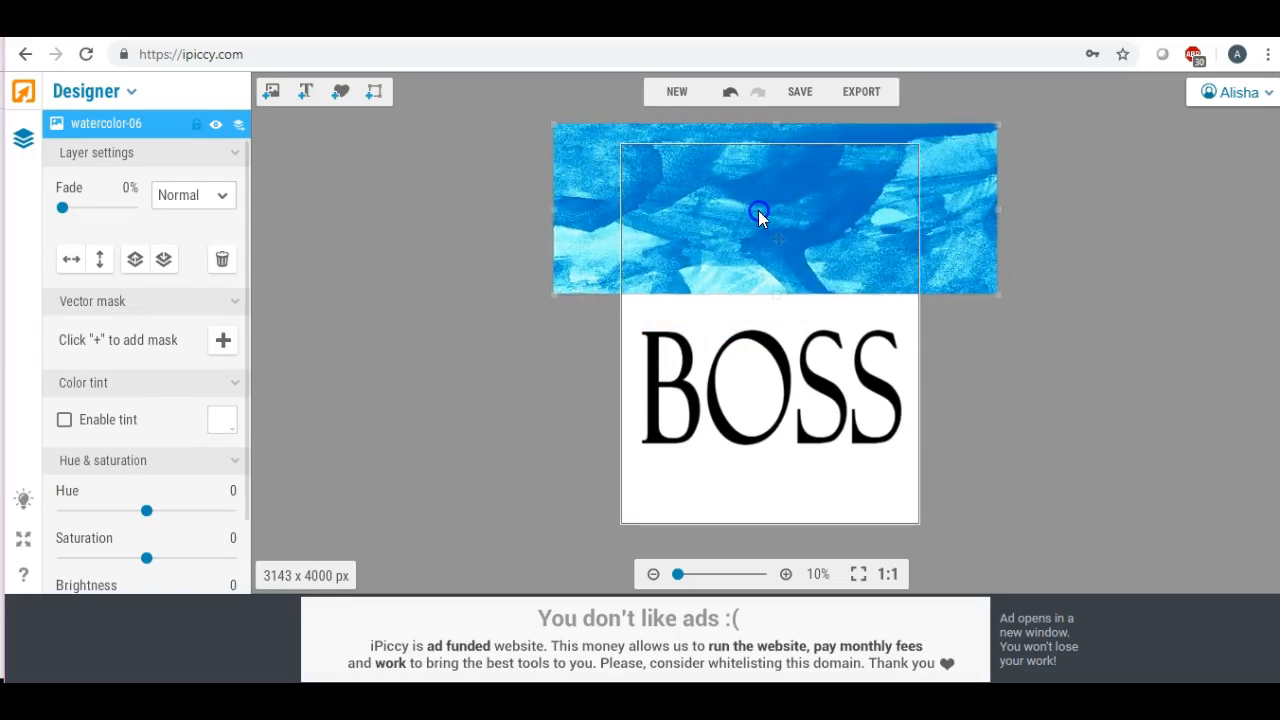
pyautogui.moveTo(776, 296); pyautogui.dragTo(776, 716)
pyautogui.moveTo(726, 257); pyautogui.dragTo(725, 237)
# Set the watercolor-06 layer's blend mode to Lighten and deselect the layer
pyautogui.click(217, 198)
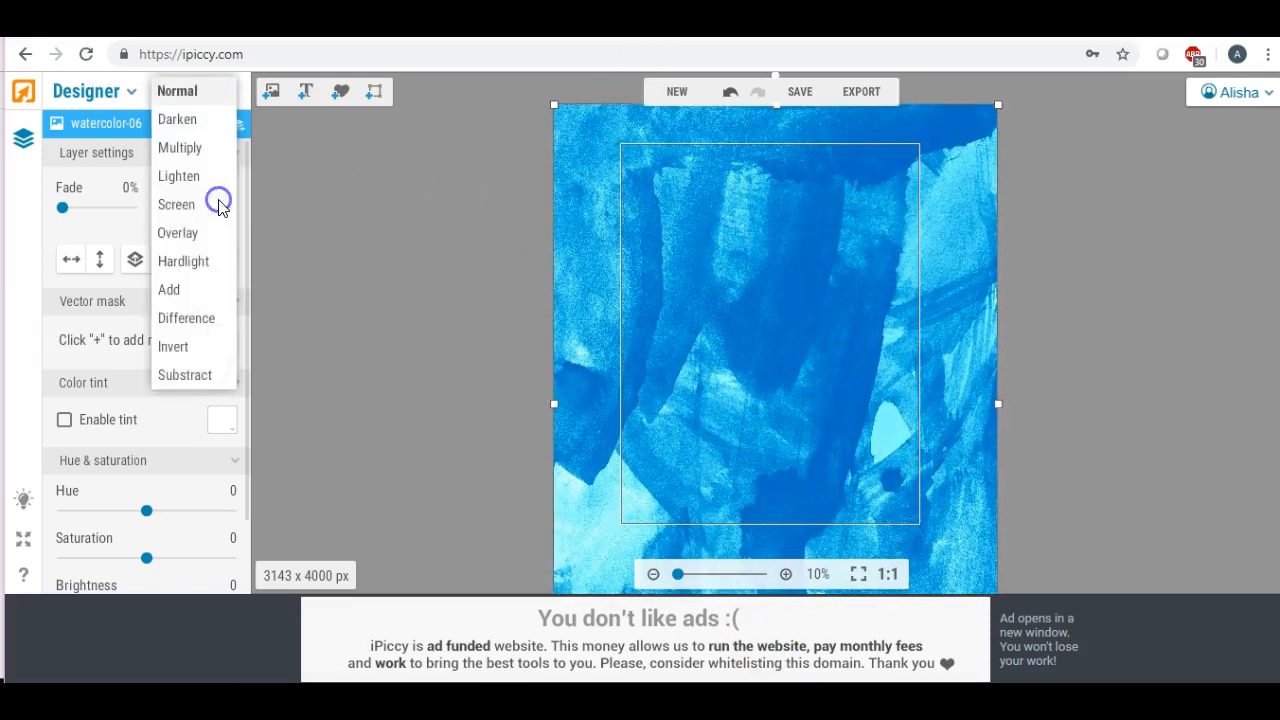
pyautogui.click(200, 178)
pyautogui.click(365, 230)
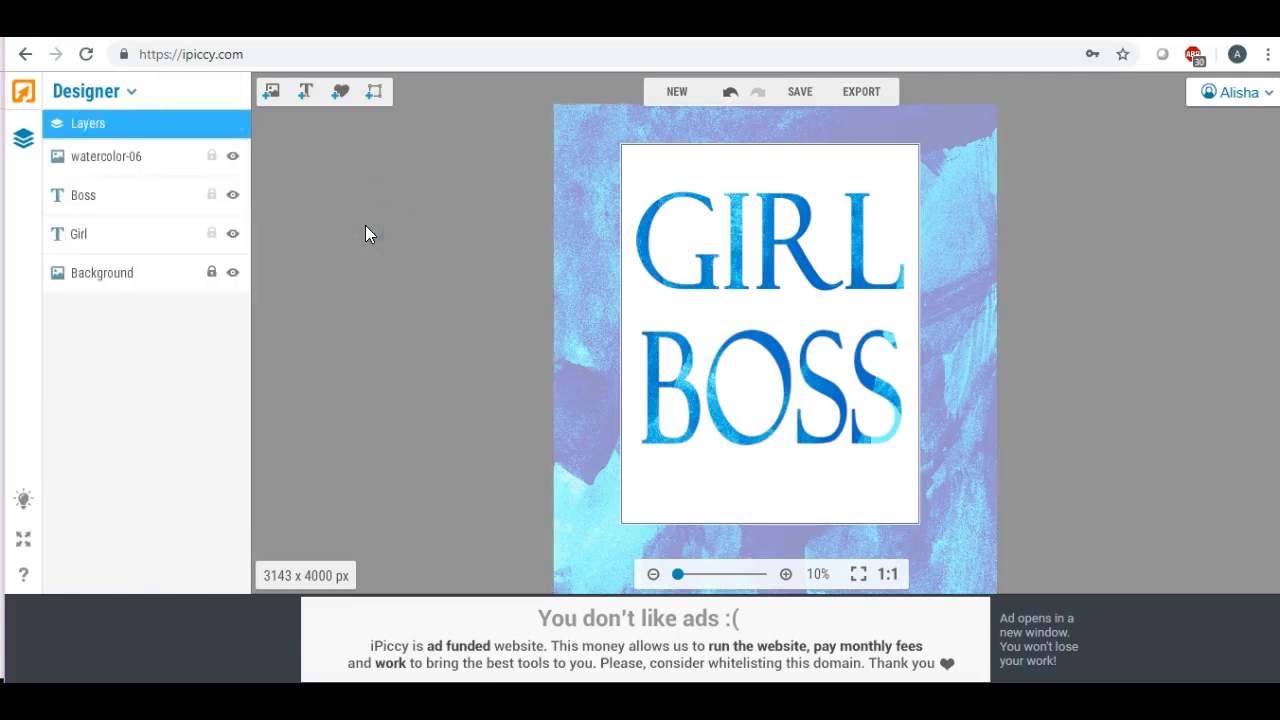
# Save the blue watercolor version to the Desktop as the JPG file girlboss1
pyautogui.click(801, 93)
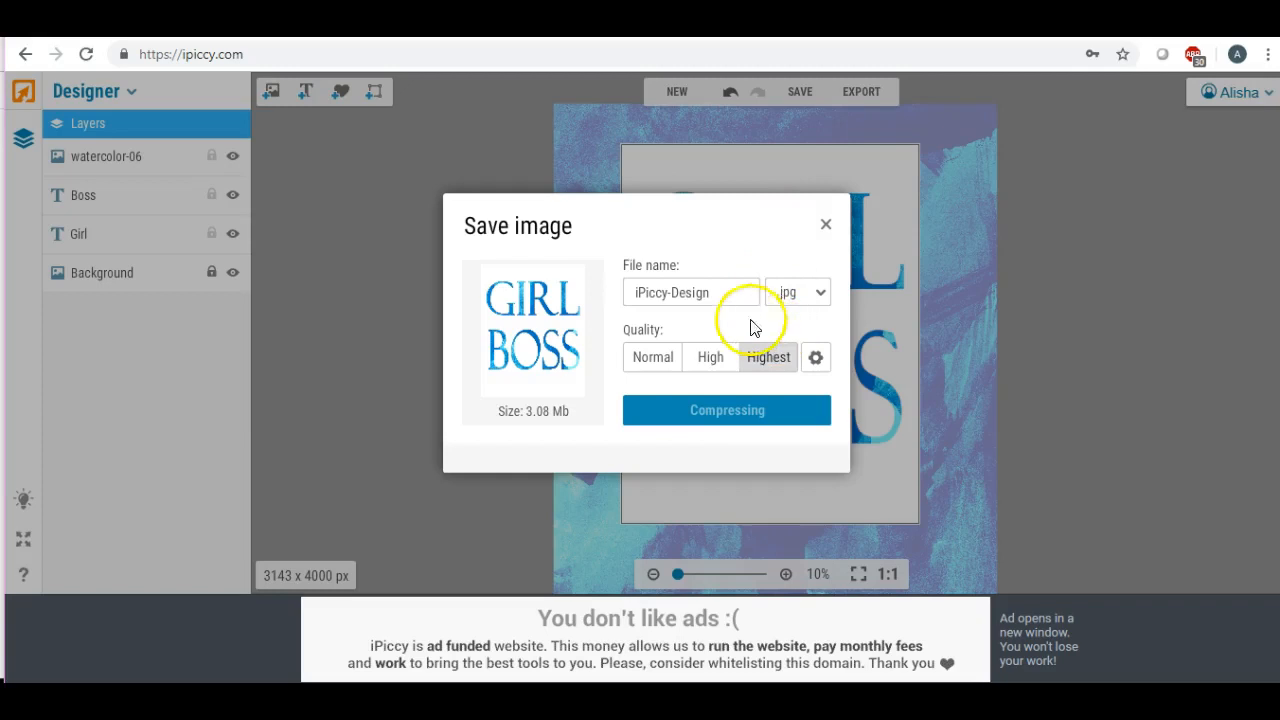
pyautogui.moveTo(722, 290); pyautogui.dragTo(598, 293)
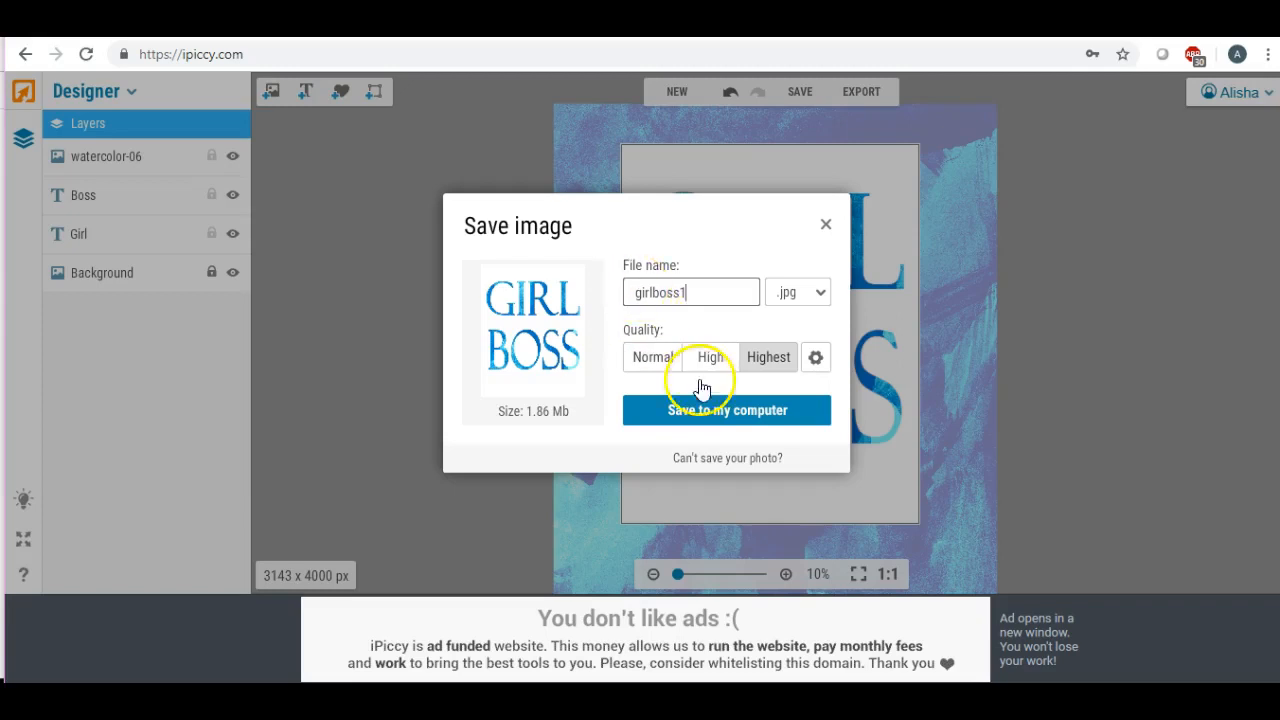
pyautogui.click(717, 412)
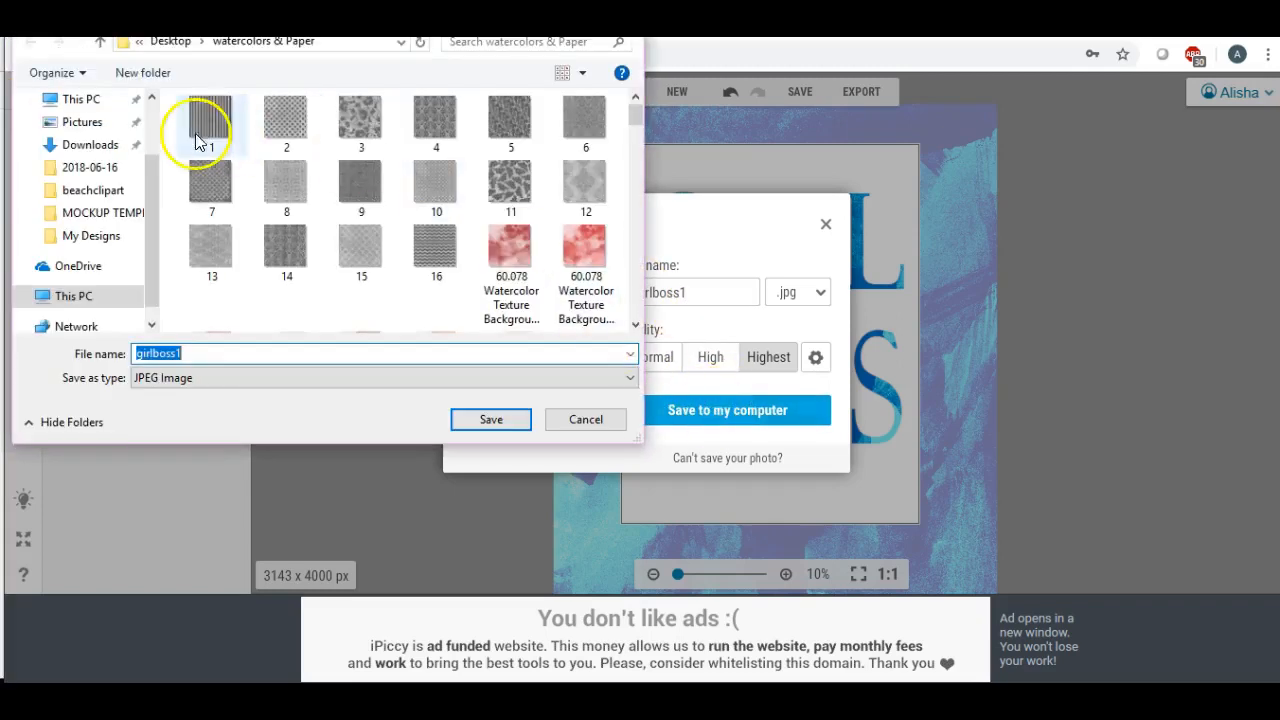
pyautogui.moveTo(149, 186); pyautogui.dragTo(153, 92)
pyautogui.click(84, 136)
pyautogui.click(486, 418)
pyautogui.click(610, 587)
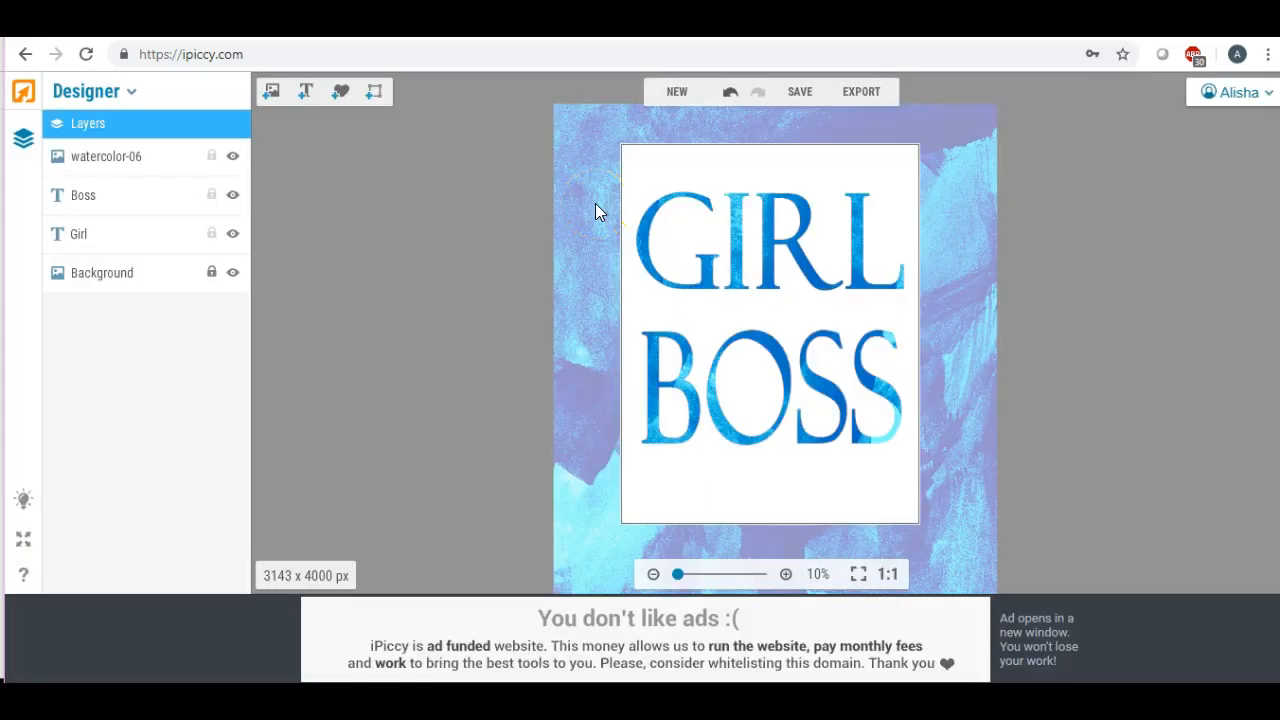
# Replace the watercolor-06 layer with the watercolor-10 texture, stretched and positioned to cover the whole "Girl Boss" design
pyautogui.click(595, 203)
pyautogui.press('Delete')
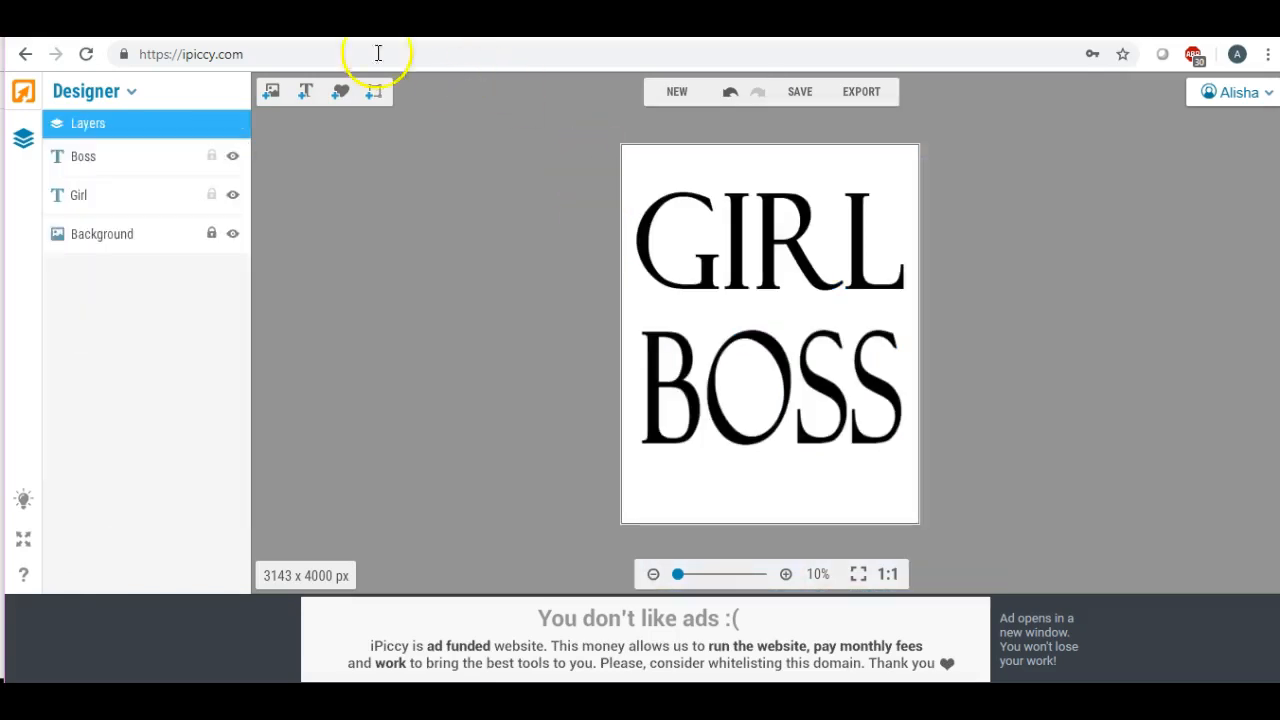
pyautogui.click(272, 92)
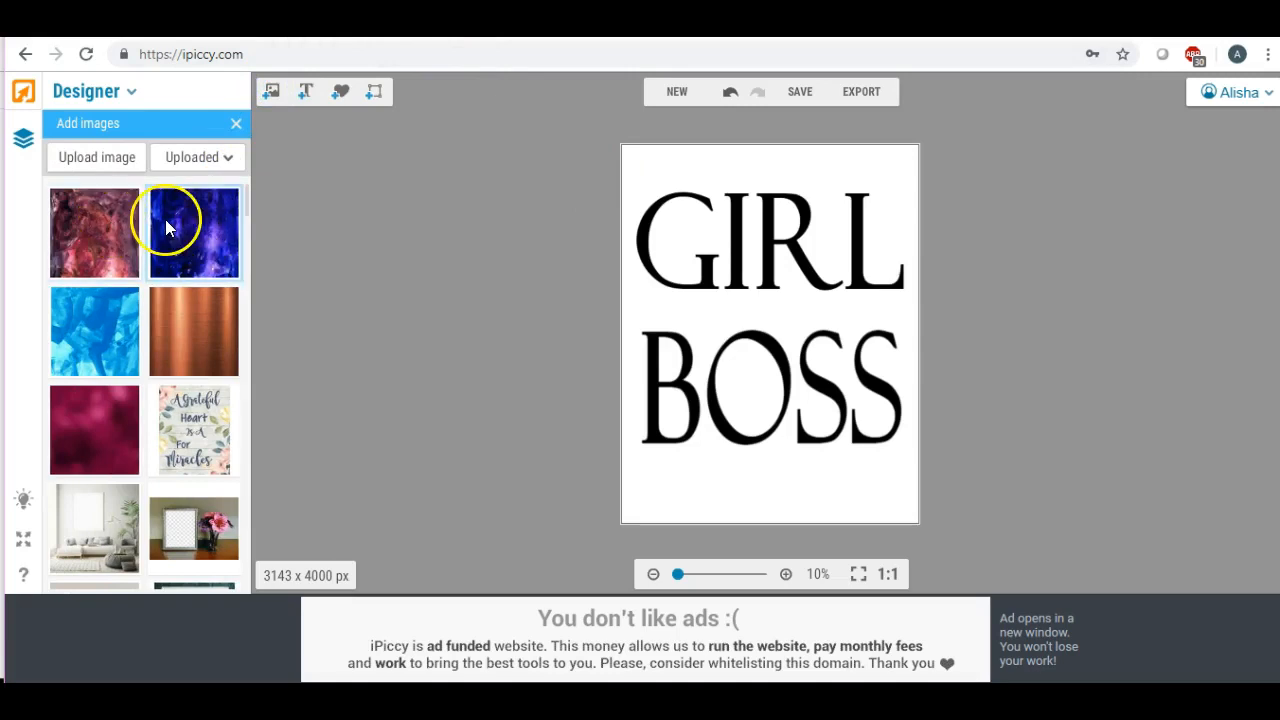
pyautogui.moveTo(177, 224); pyautogui.dragTo(1043, 218)
pyautogui.click(757, 216)
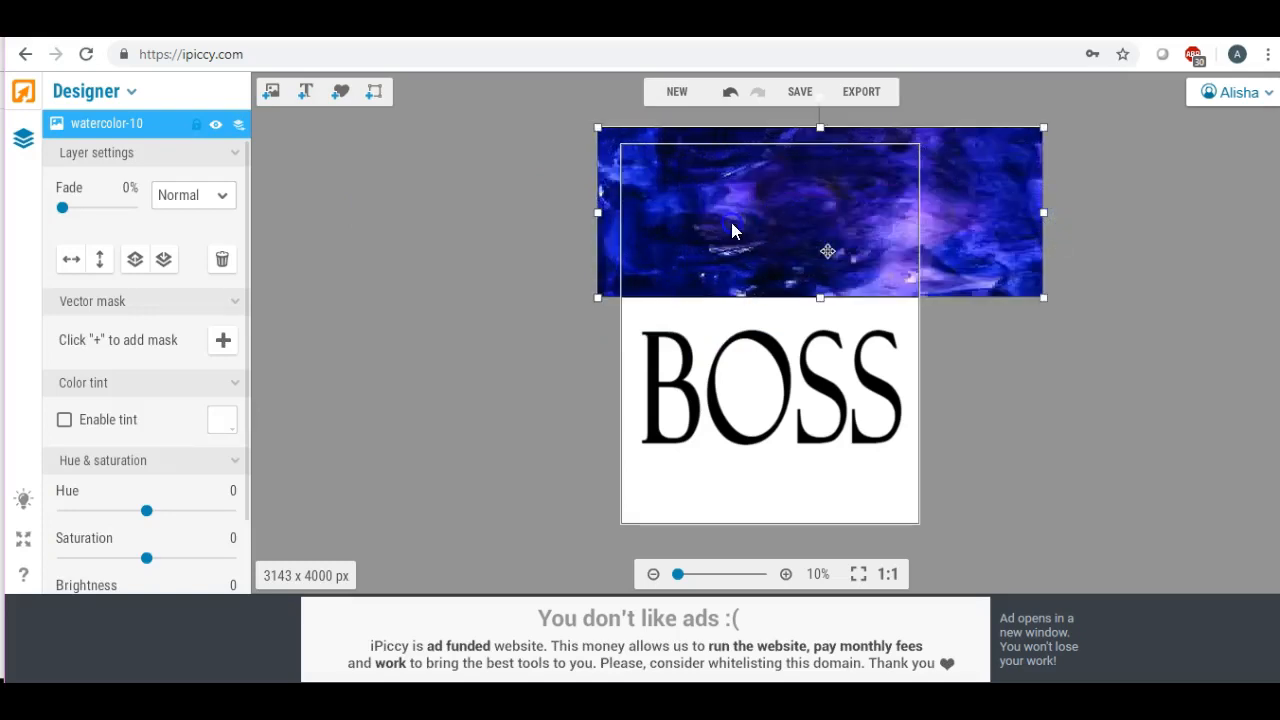
pyautogui.moveTo(781, 225)
pyautogui.mouseDown()
pyautogui.moveTo(713, 222)
pyautogui.moveTo(797, 229)
pyautogui.mouseUp()
pyautogui.moveTo(772, 296); pyautogui.dragTo(791, 670)
pyautogui.moveTo(754, 406); pyautogui.dragTo(748, 335)
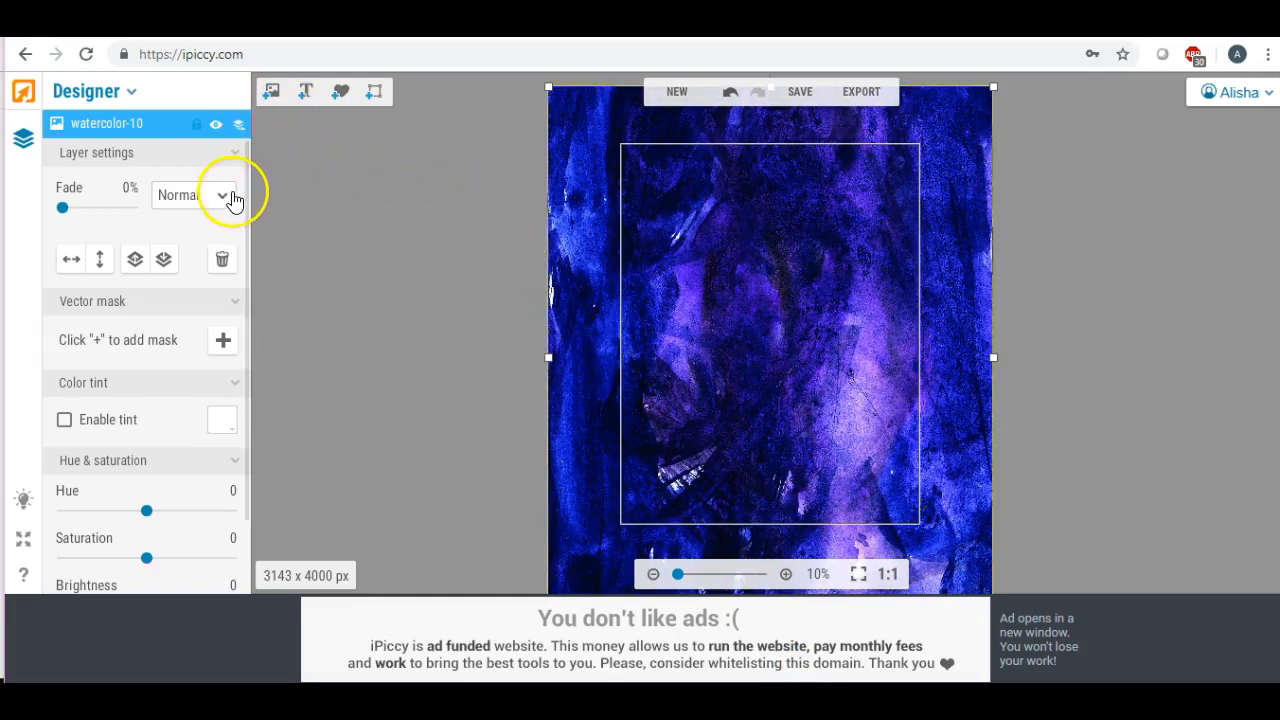
# Set the watercolor-10 layer's blend mode to Lighten and check the lettering up close
pyautogui.click(229, 195)
pyautogui.click(206, 177)
pyautogui.click(386, 231)
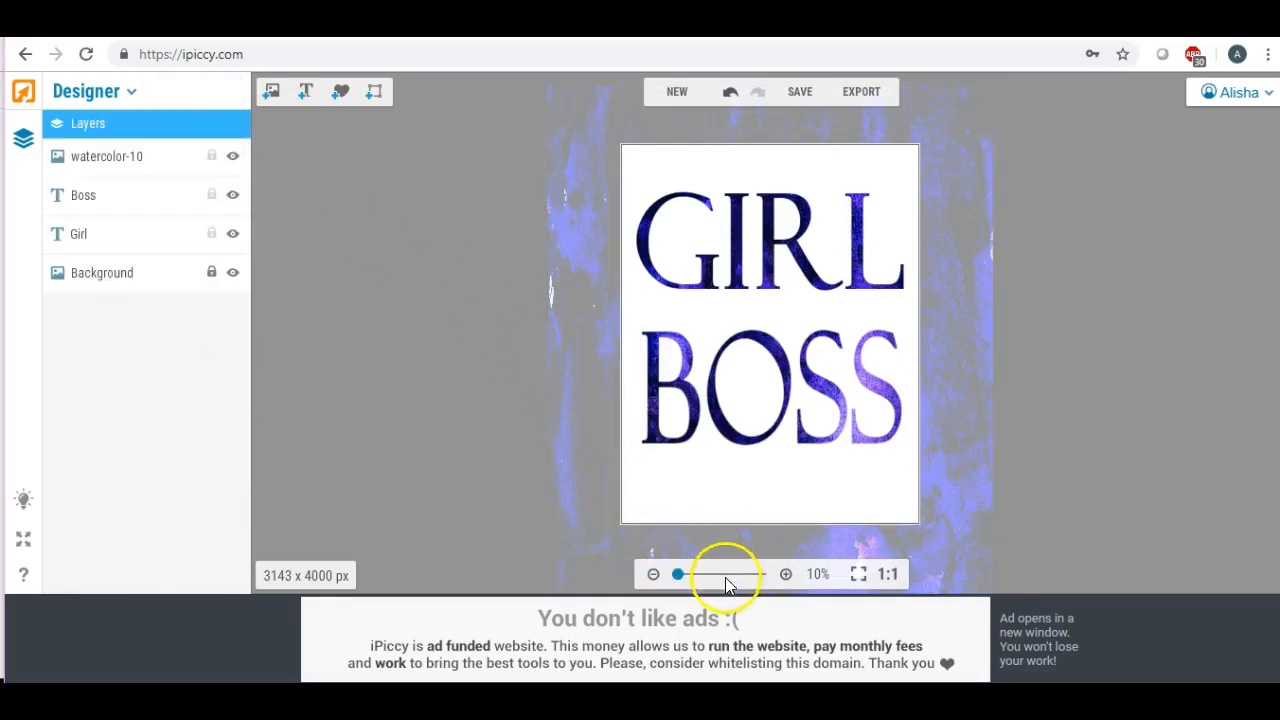
pyautogui.click(786, 574)
pyautogui.click(786, 574)
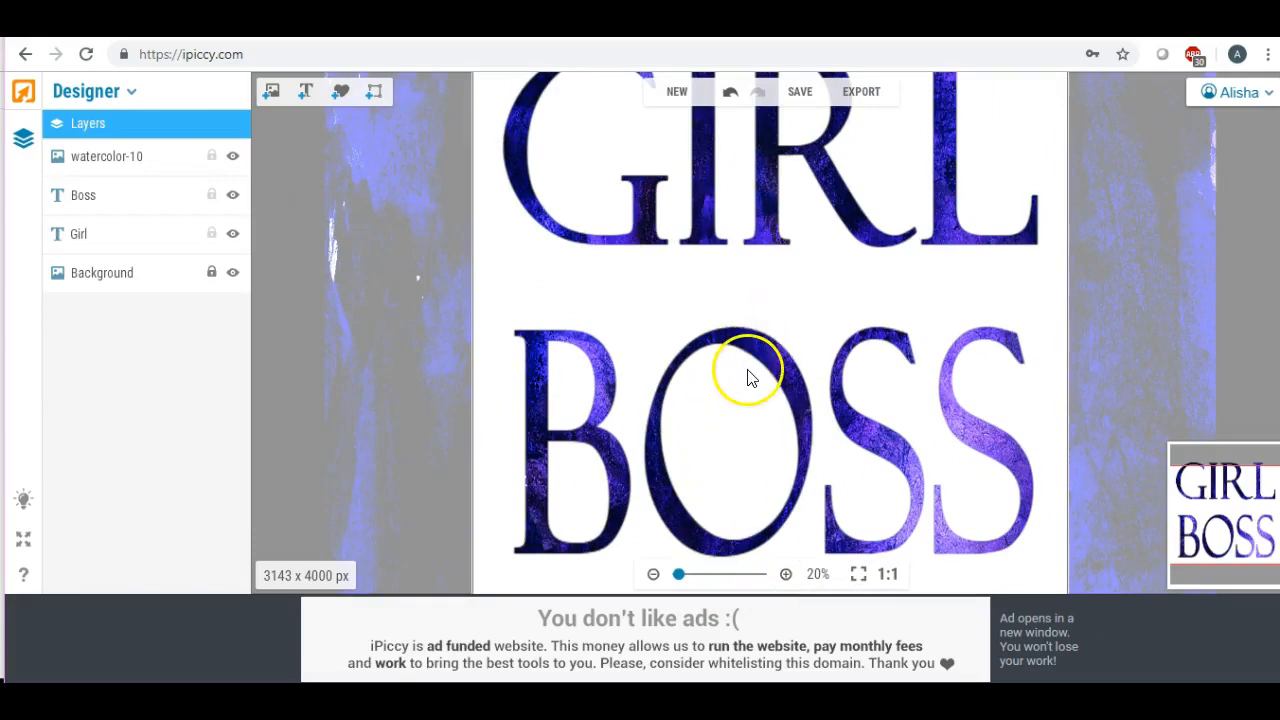
pyautogui.click(653, 574)
pyautogui.click(653, 574)
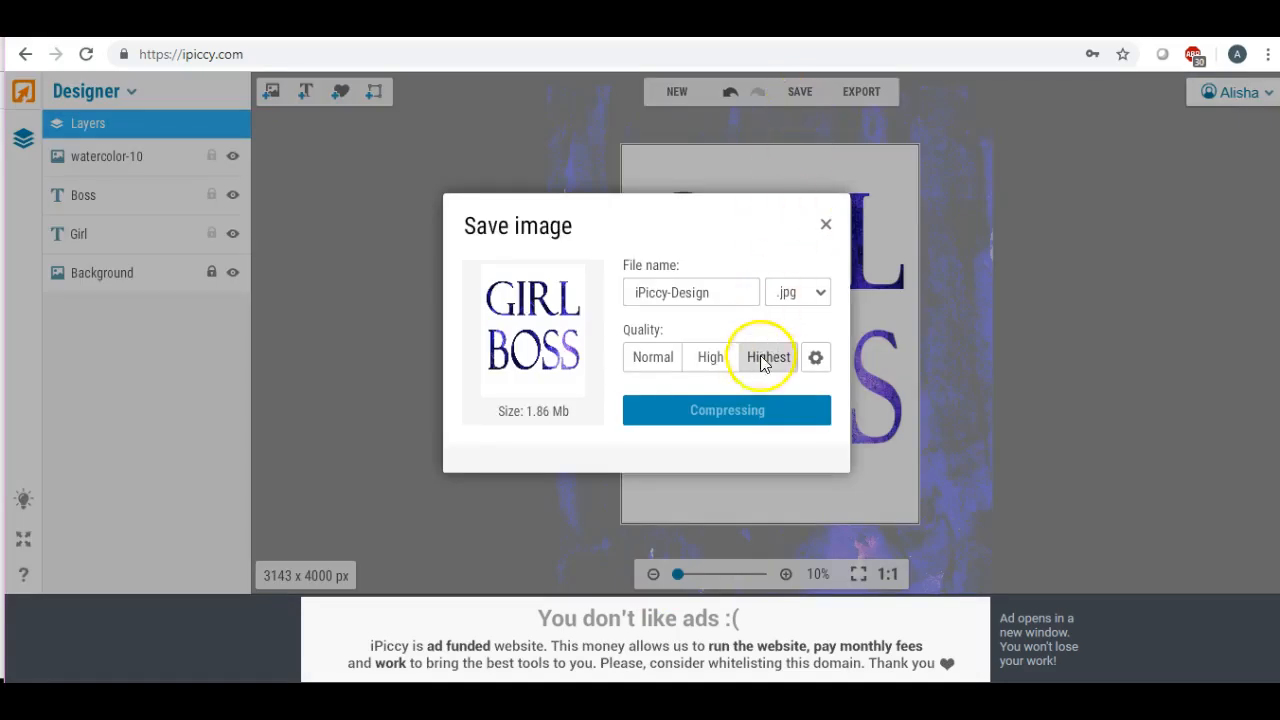
# Save the purple watercolor version to the Desktop as the JPG file girlbos3
pyautogui.moveTo(722, 291); pyautogui.dragTo(527, 290)
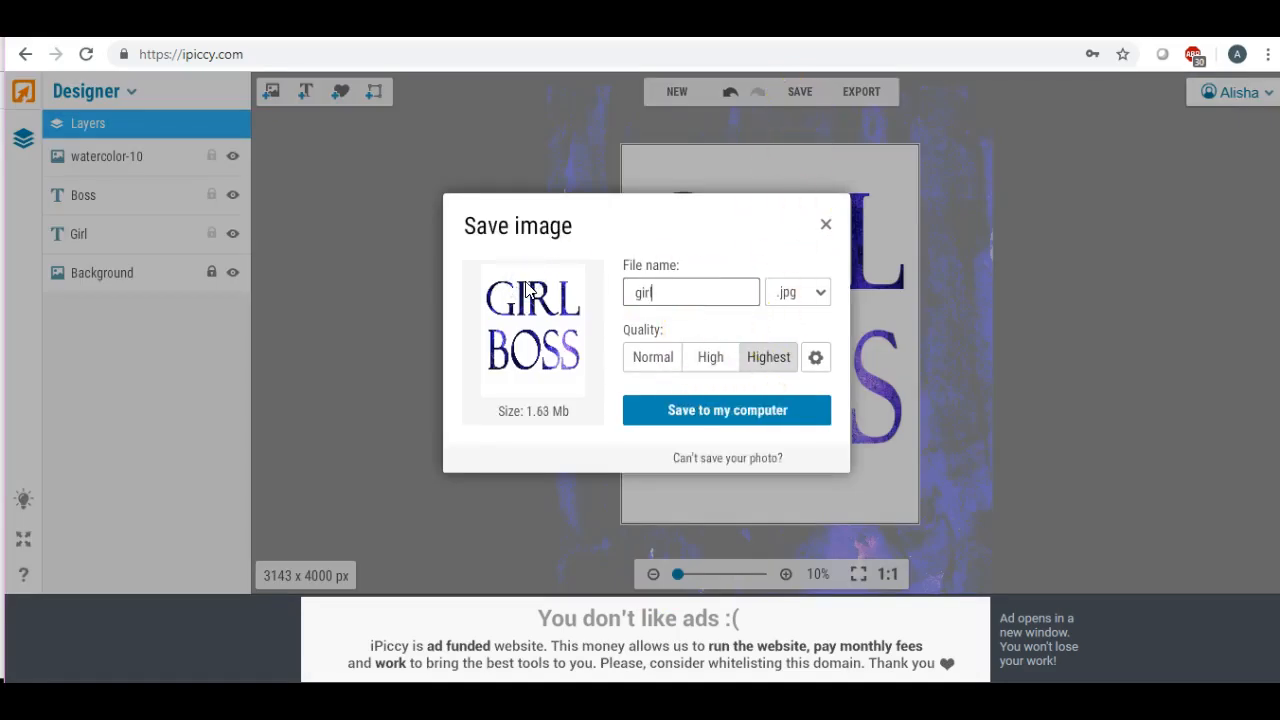
pyautogui.click(713, 410)
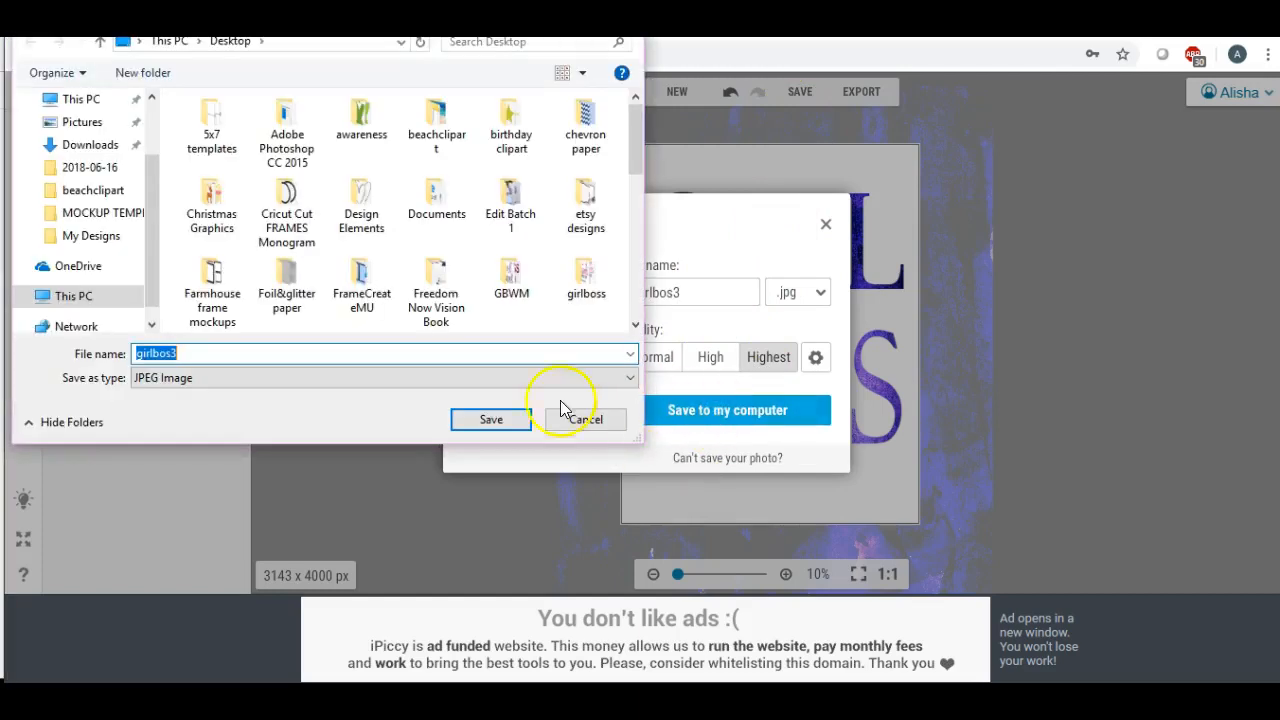
pyautogui.moveTo(151, 157); pyautogui.dragTo(151, 94)
pyautogui.click(89, 140)
pyautogui.click(484, 421)
pyautogui.click(650, 578)
pyautogui.click(651, 578)
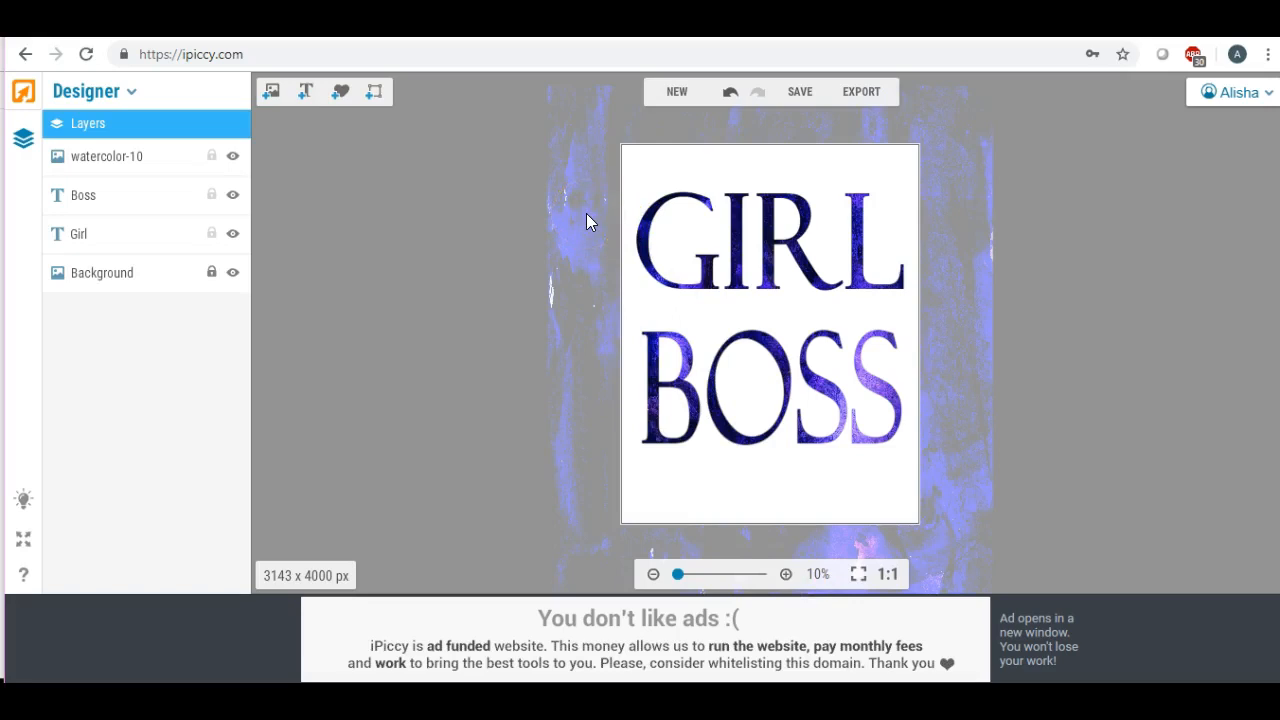
# Delete the watercolor-10 texture layer from the design
pyautogui.click(587, 214)
pyautogui.press('Delete')
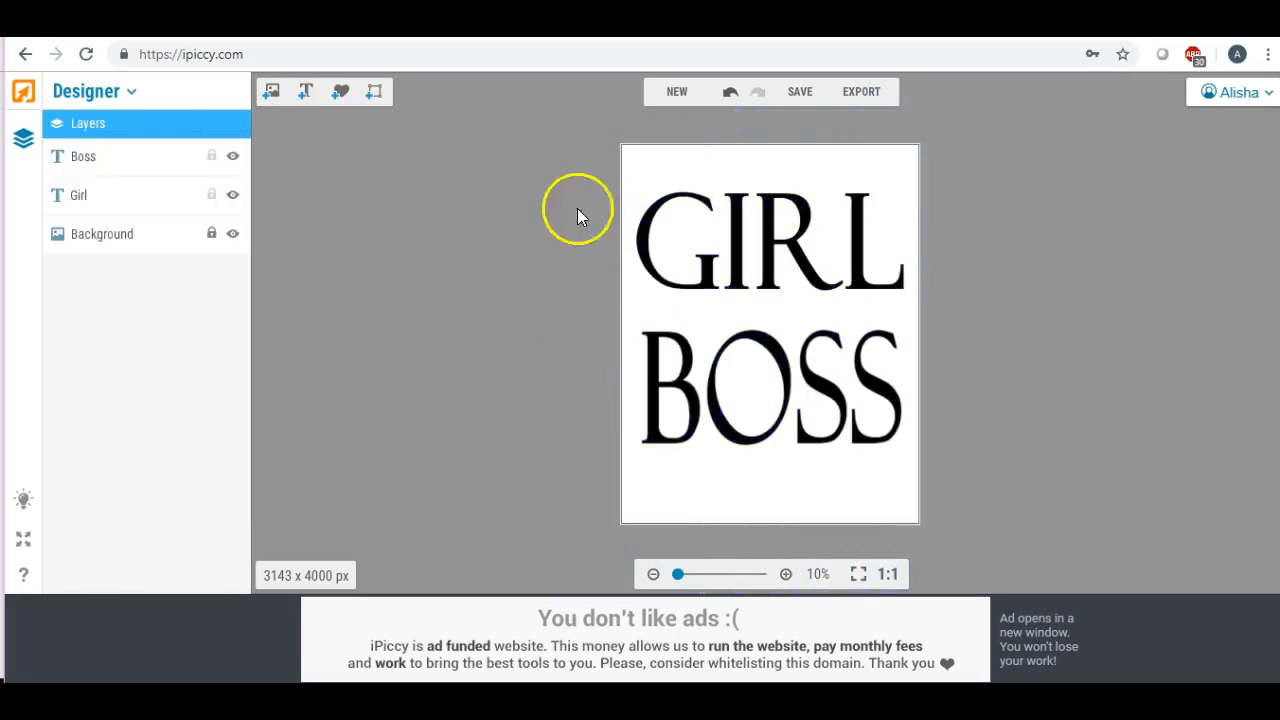
# Add the watercolor-12 texture from the uploaded images, stretched and positioned to cover the whole "Girl Boss" design
pyautogui.click(273, 92)
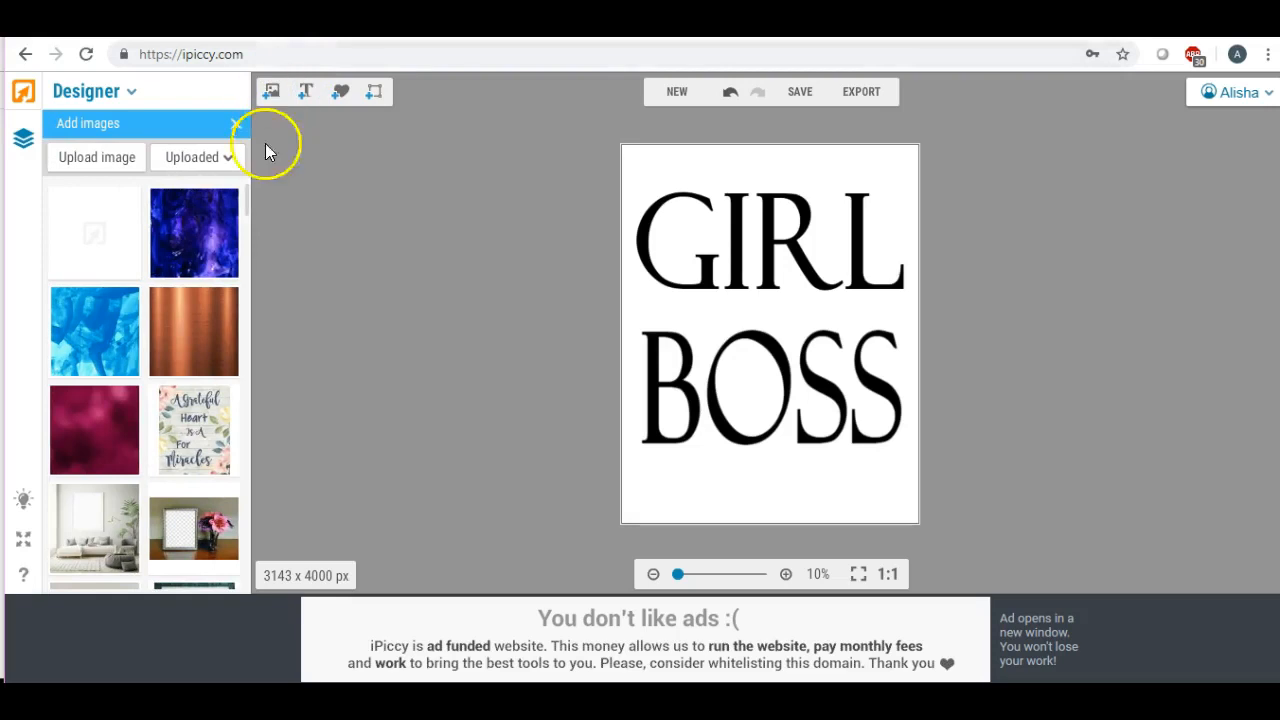
pyautogui.moveTo(109, 232); pyautogui.dragTo(655, 220)
pyautogui.click(720, 243)
pyautogui.moveTo(738, 220); pyautogui.dragTo(1014, 232)
pyautogui.click(769, 247)
pyautogui.moveTo(757, 247); pyautogui.dragTo(748, 238)
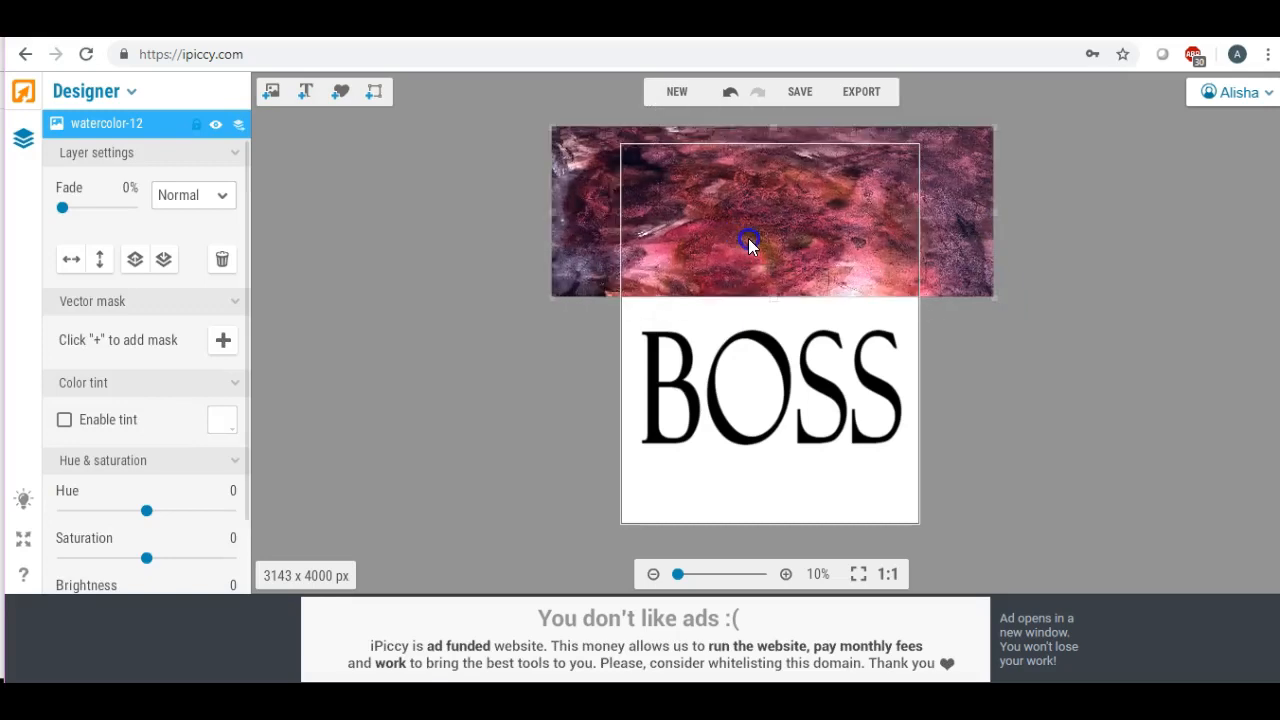
pyautogui.moveTo(774, 298); pyautogui.dragTo(809, 650)
pyautogui.moveTo(787, 370); pyautogui.dragTo(785, 326)
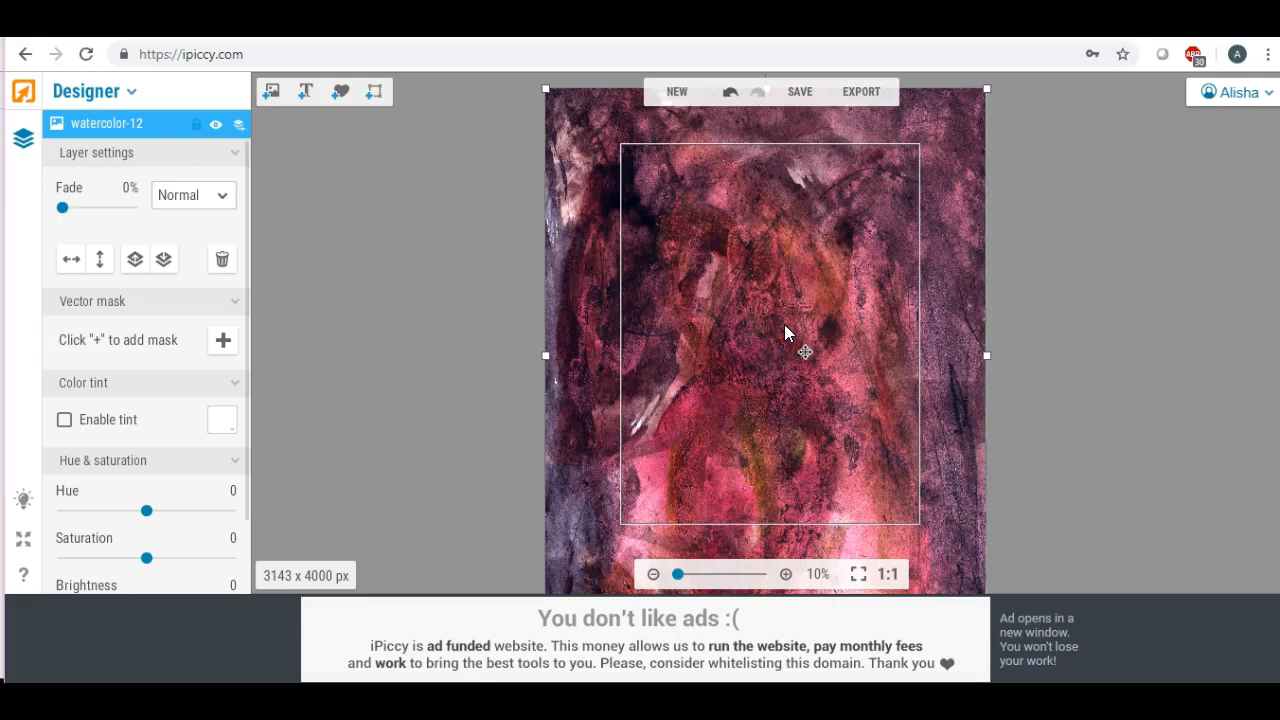
# Set the watercolor-12 layer's blend mode to Lighten and inspect the textured lettering up close
pyautogui.click(222, 197)
pyautogui.click(211, 176)
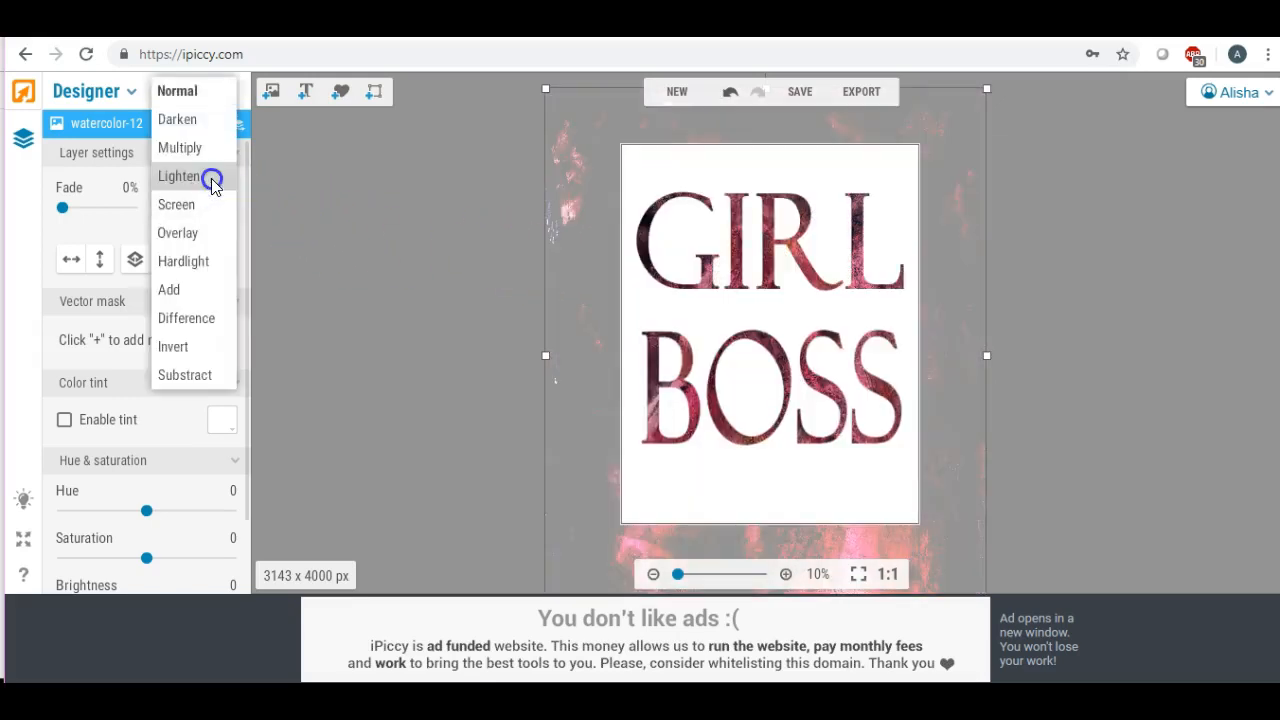
pyautogui.click(334, 266)
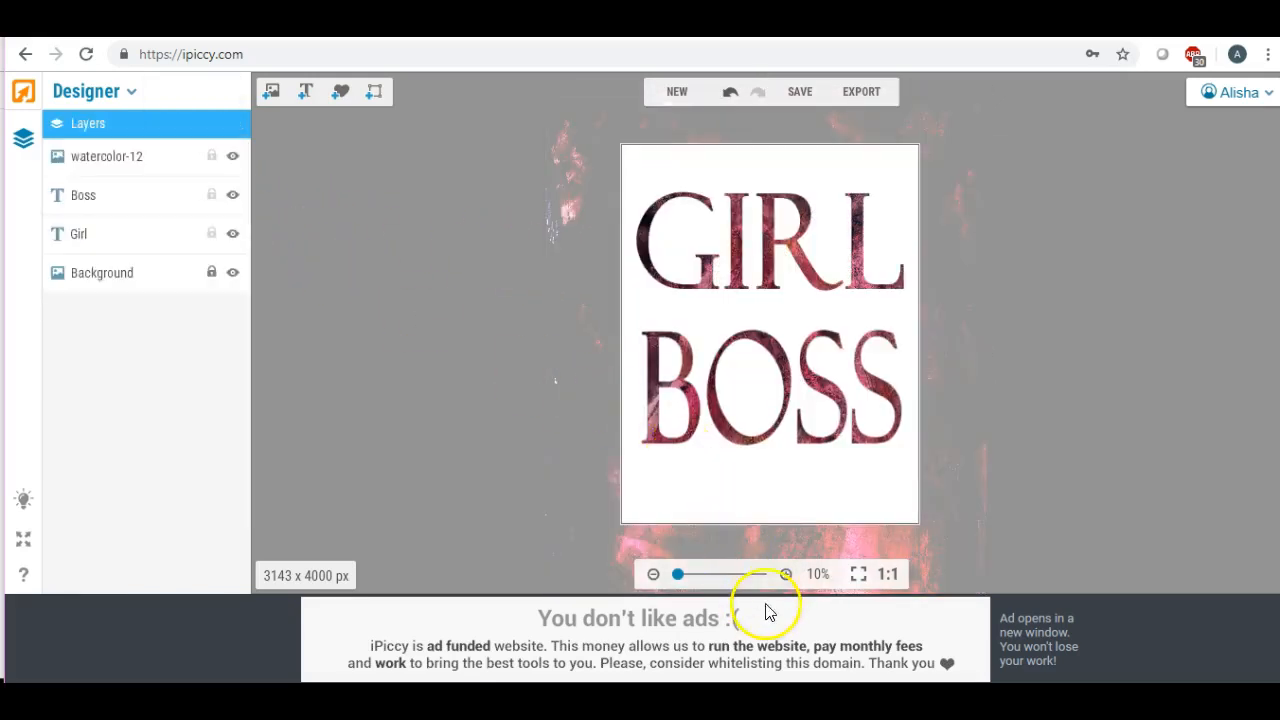
pyautogui.click(786, 574)
pyautogui.click(786, 574)
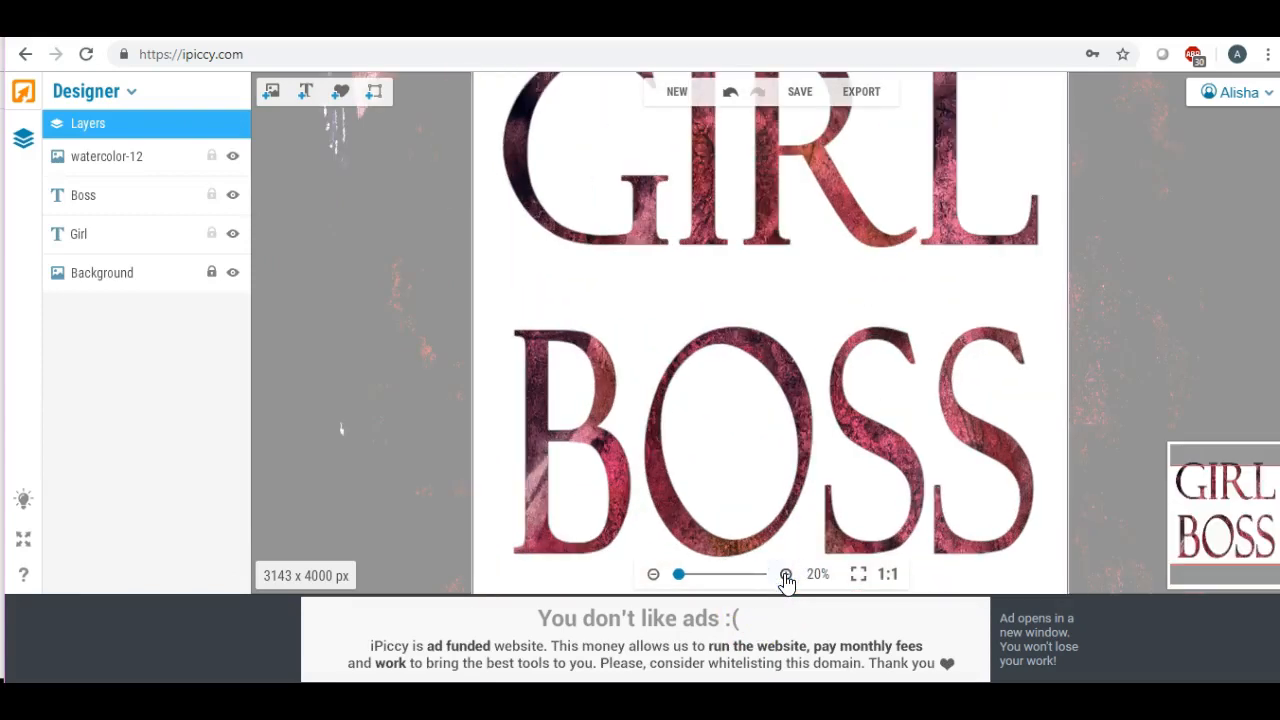
pyautogui.click(730, 402)
pyautogui.click(653, 574)
pyautogui.click(653, 574)
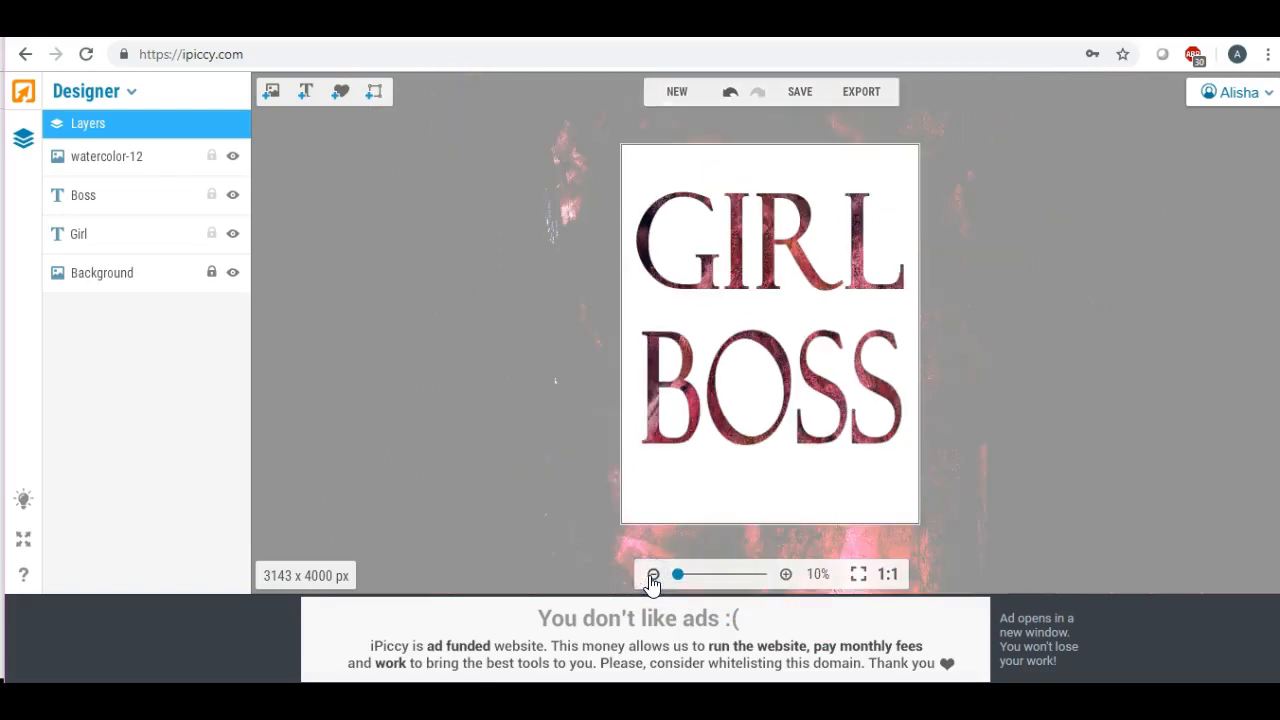